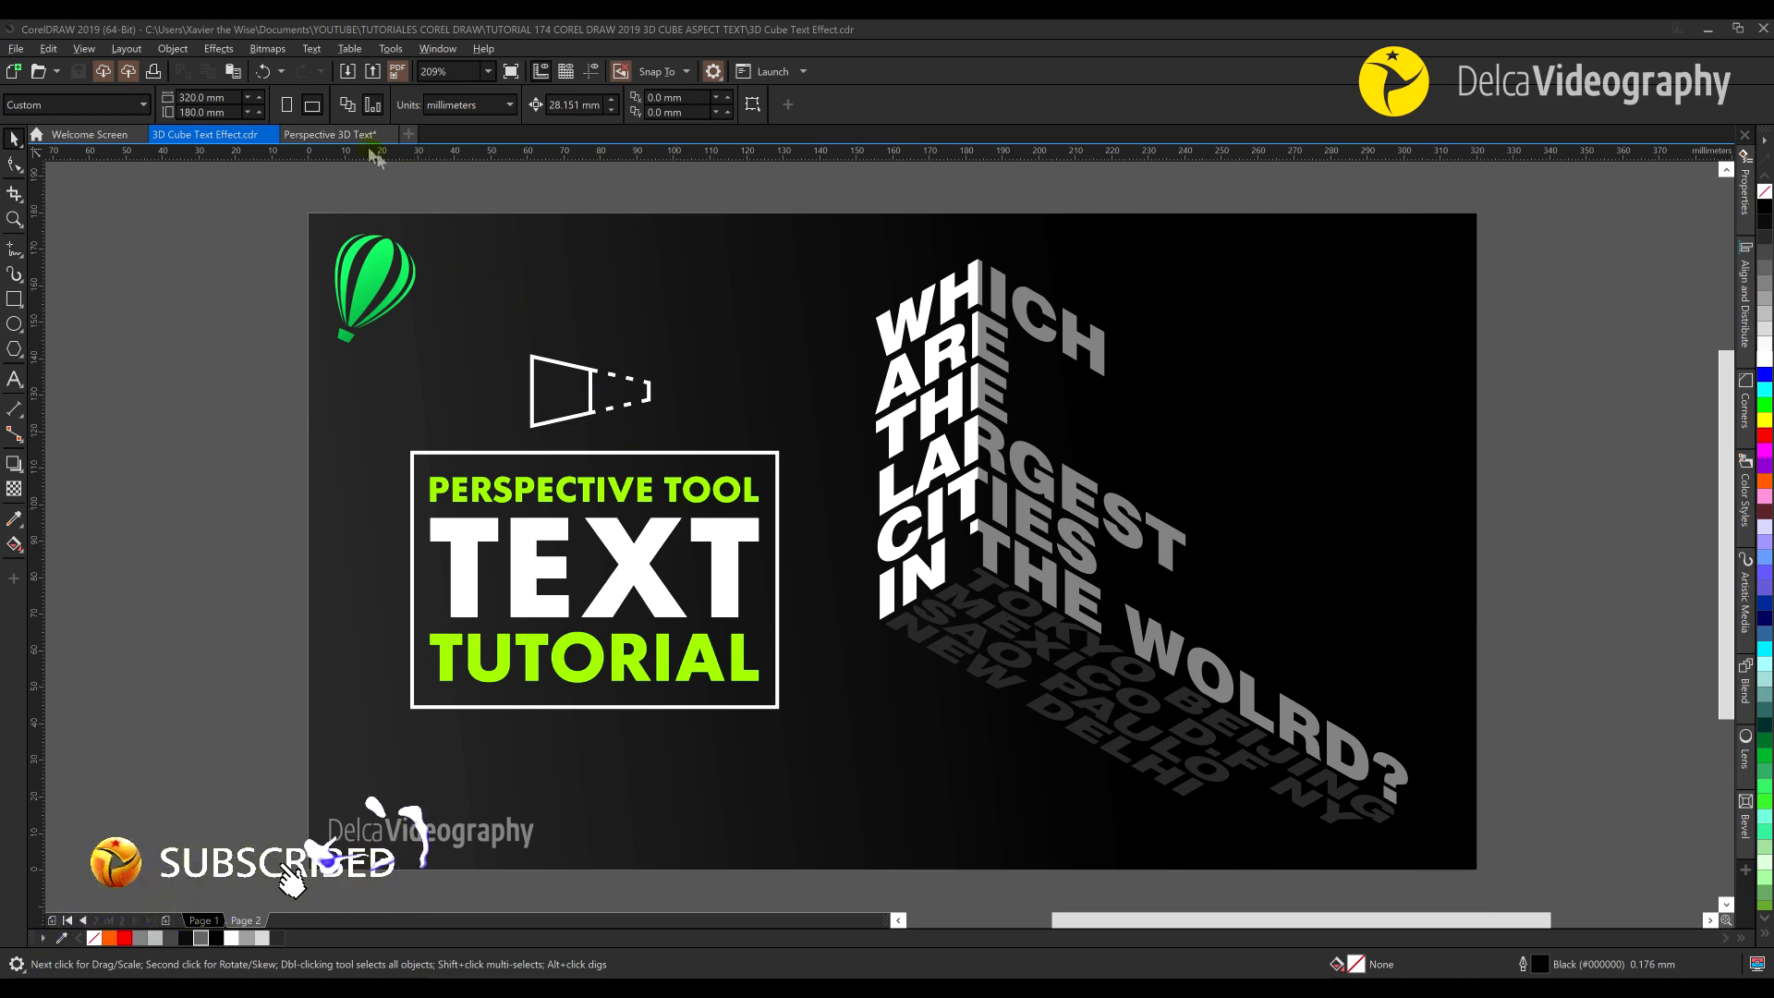
In the Perspective 3D Text document, set both duplicate distances to 0.0 mm and check the snapping options
left_click(356, 137)
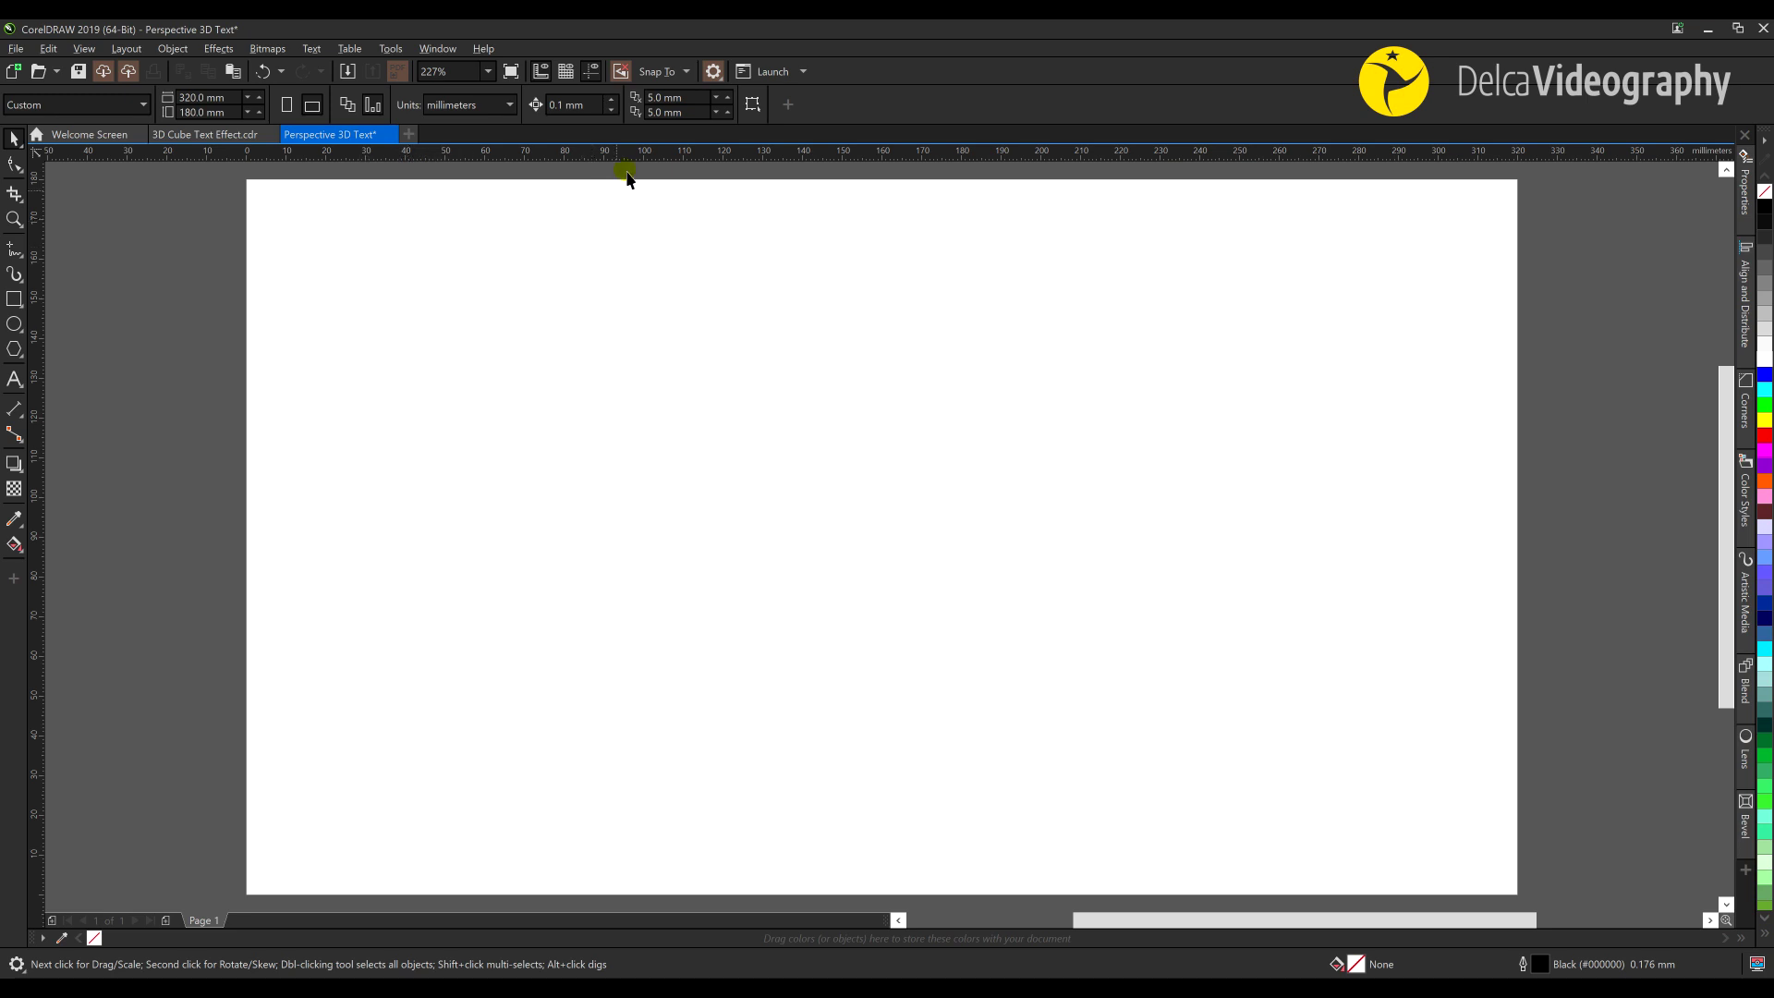
type("0")
key("Tab")
type("0")
key("Return")
left_click(686, 72)
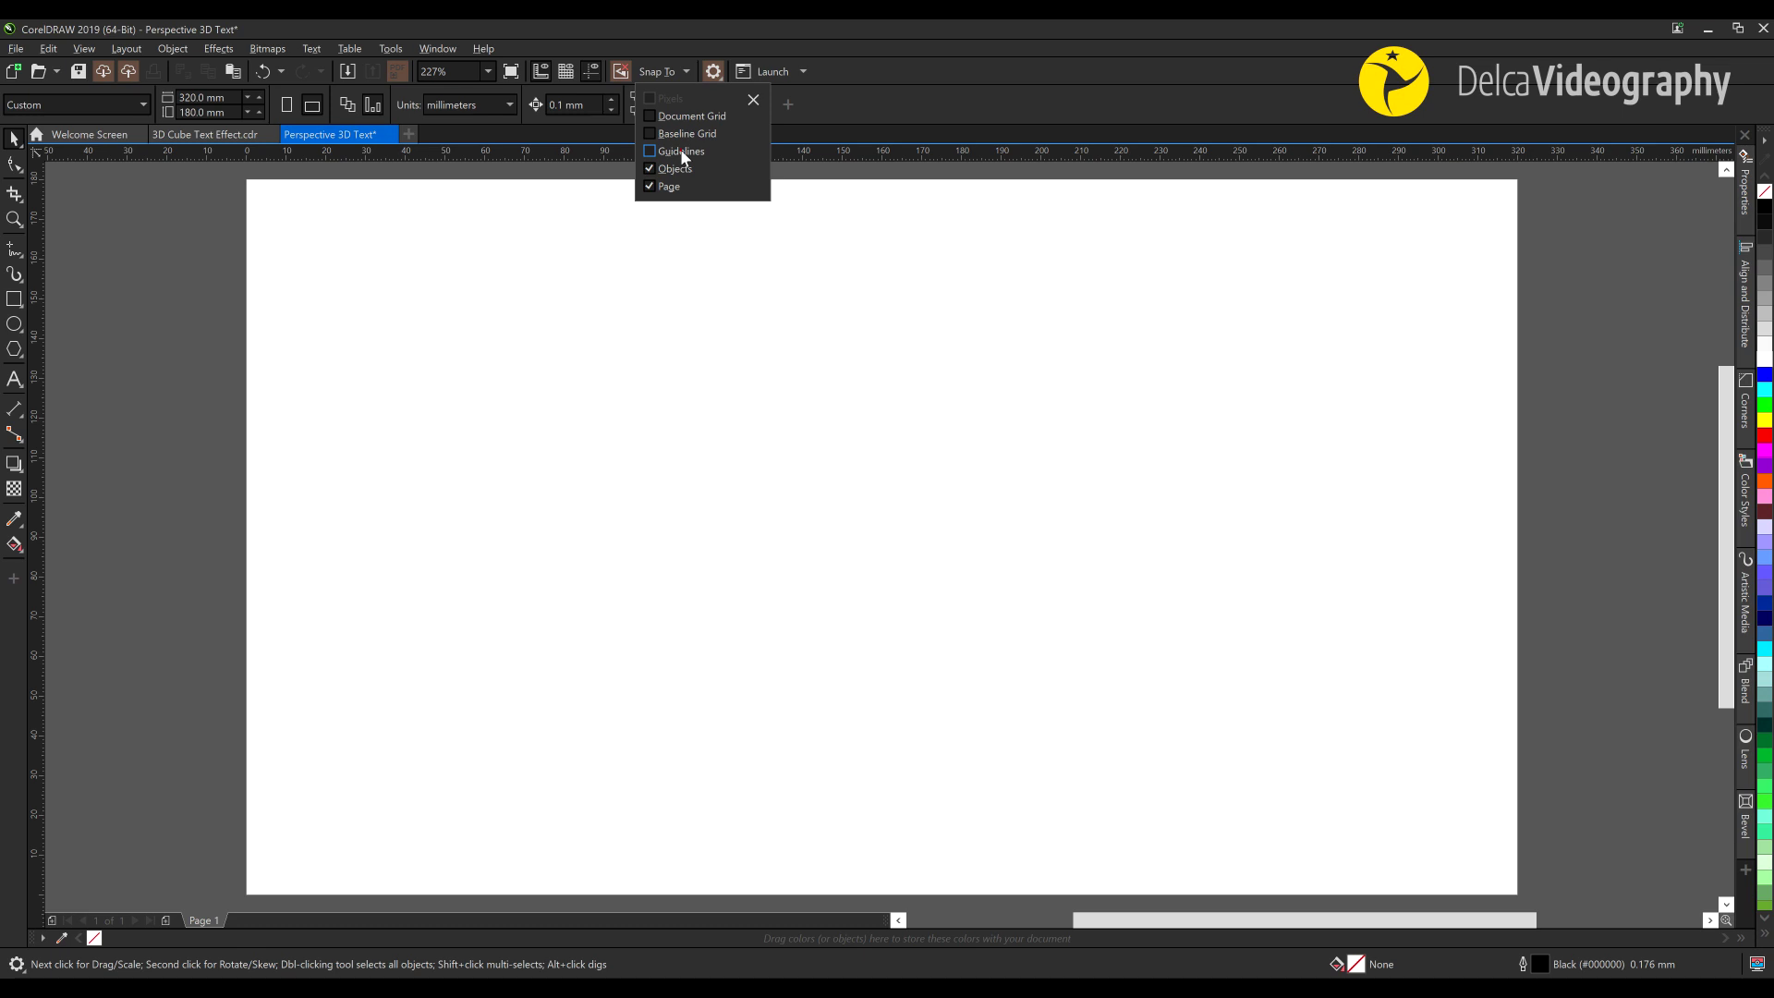
left_click(645, 332)
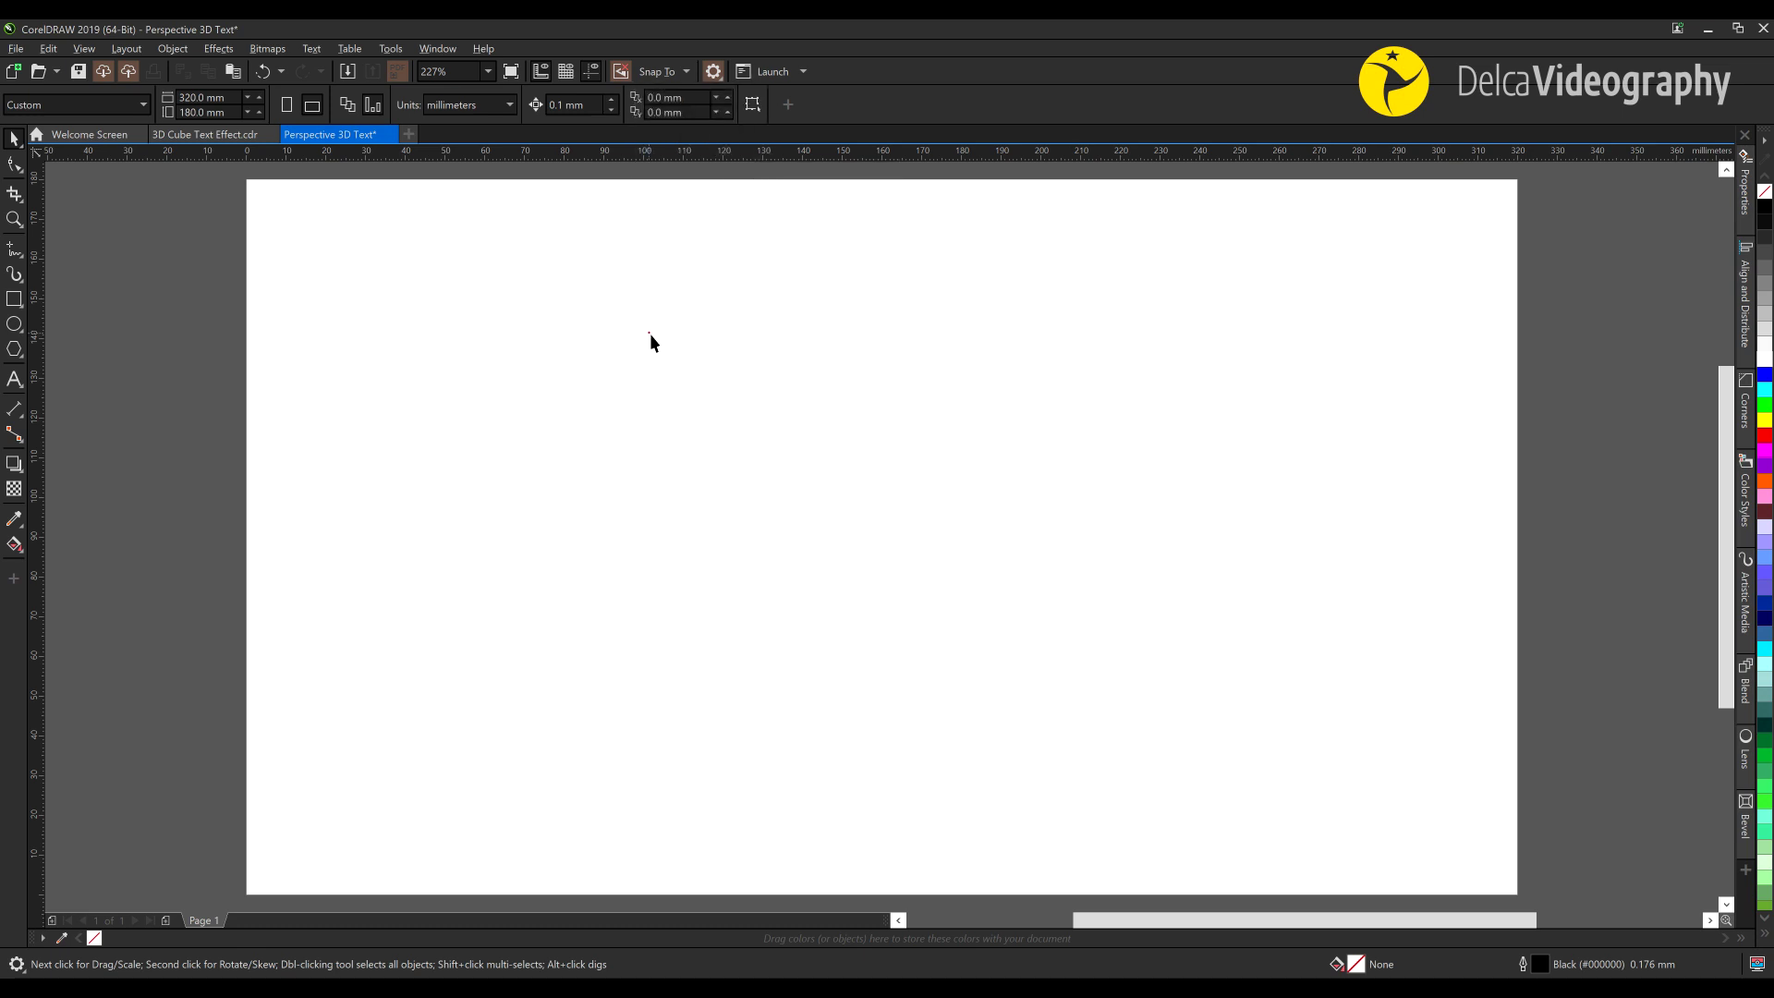
left_click(650, 334)
Add the artistic text "WHICH ARE THE LARGEST CITIES IN THE WORLD?" across the upper part of the page
left_click(14, 380)
left_click(471, 365)
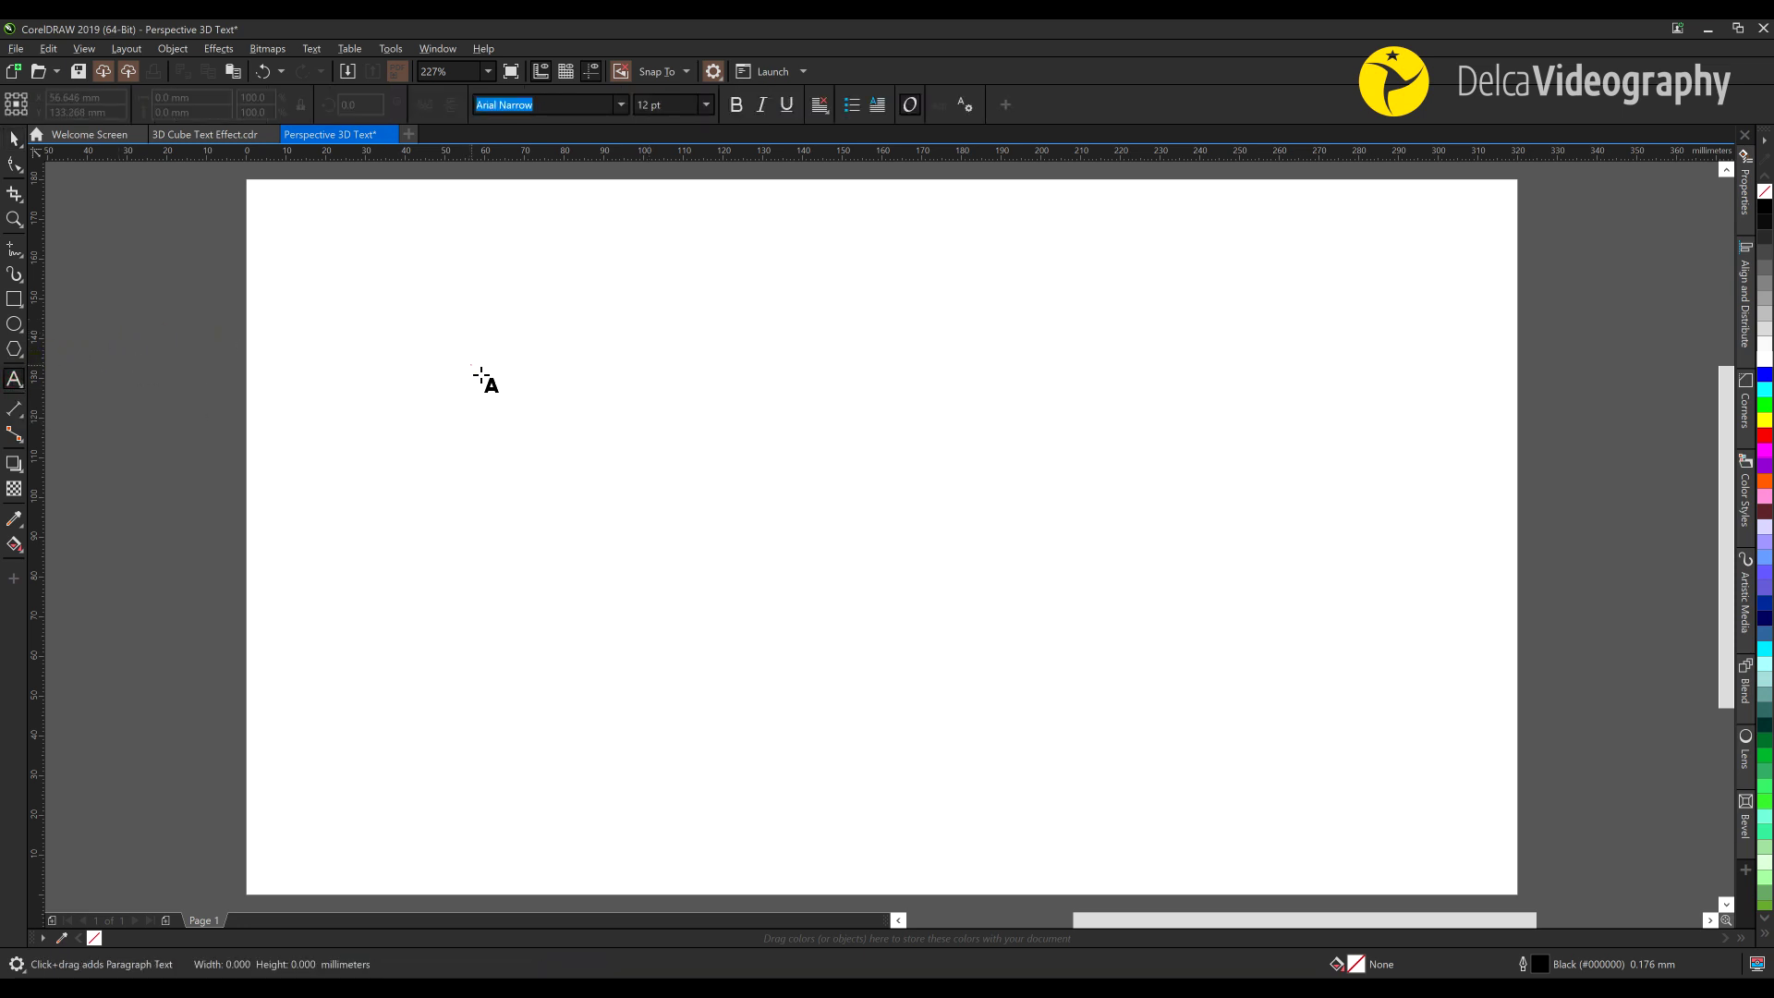
type("WHICH ARE THE LARGEST CITIES IN THE WORLD?")
left_click(11, 138)
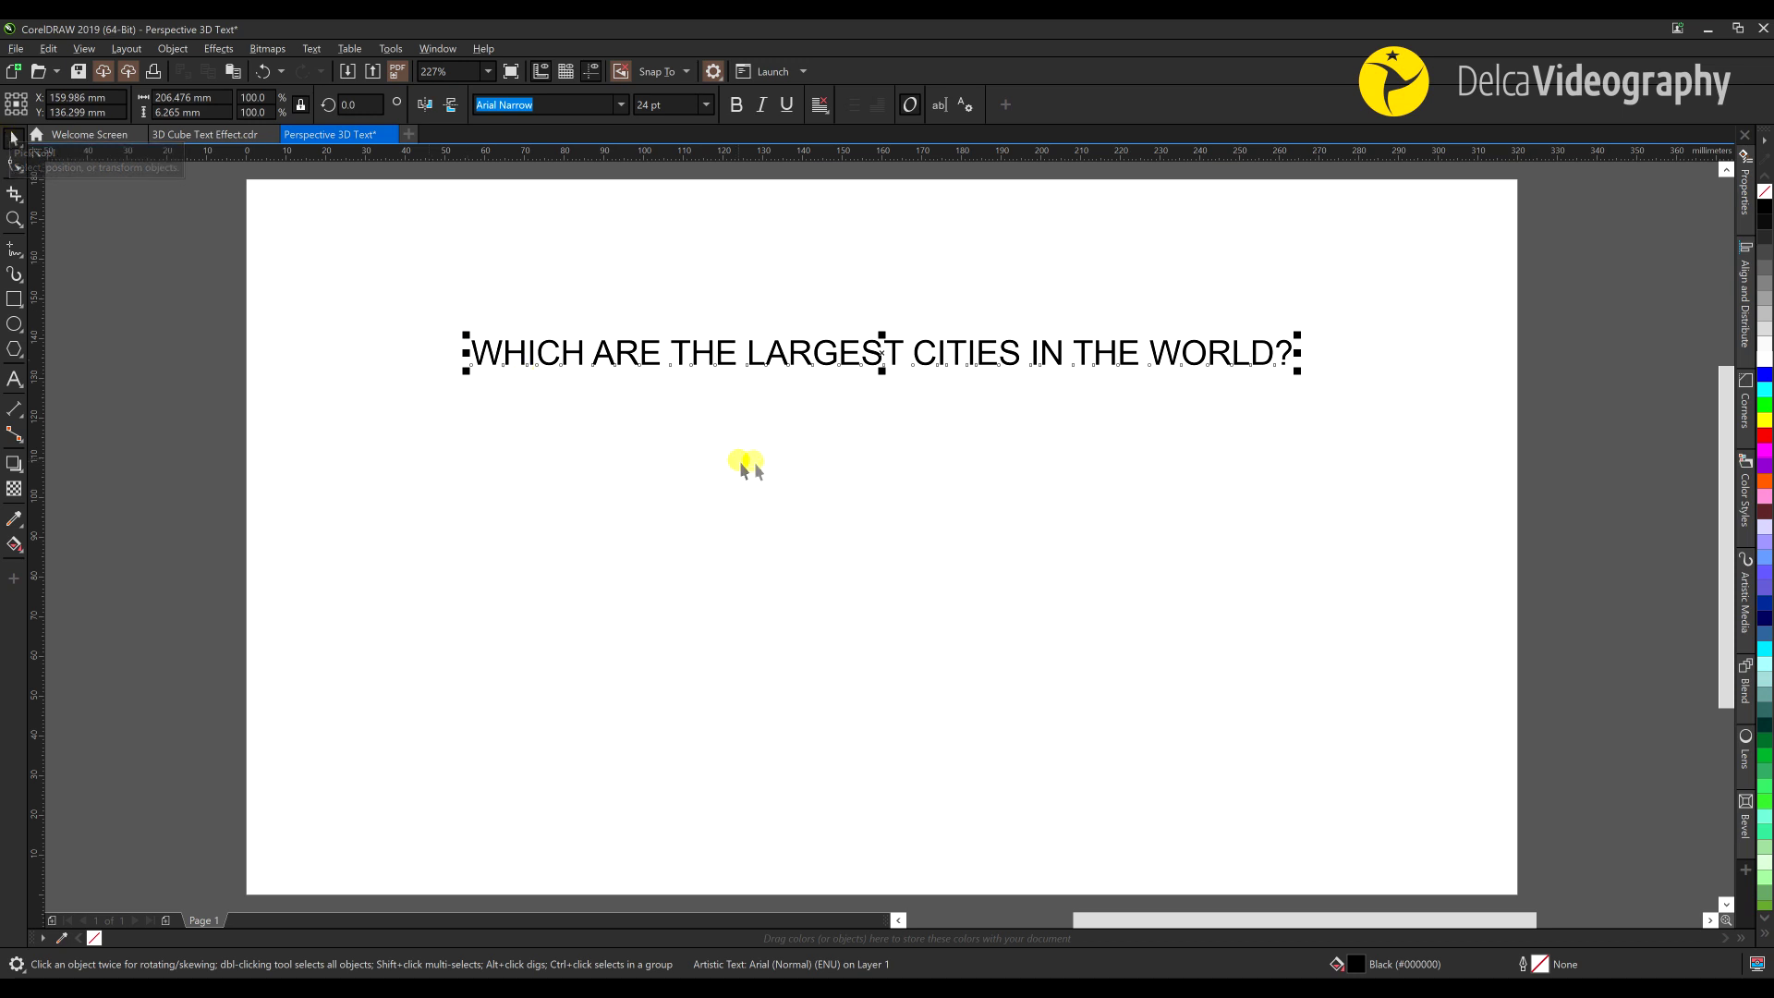
left_click_drag(792, 356, 744, 361)
Change the font of the question text to Swis721 Blk BT
left_click_drag(533, 105, 515, 106)
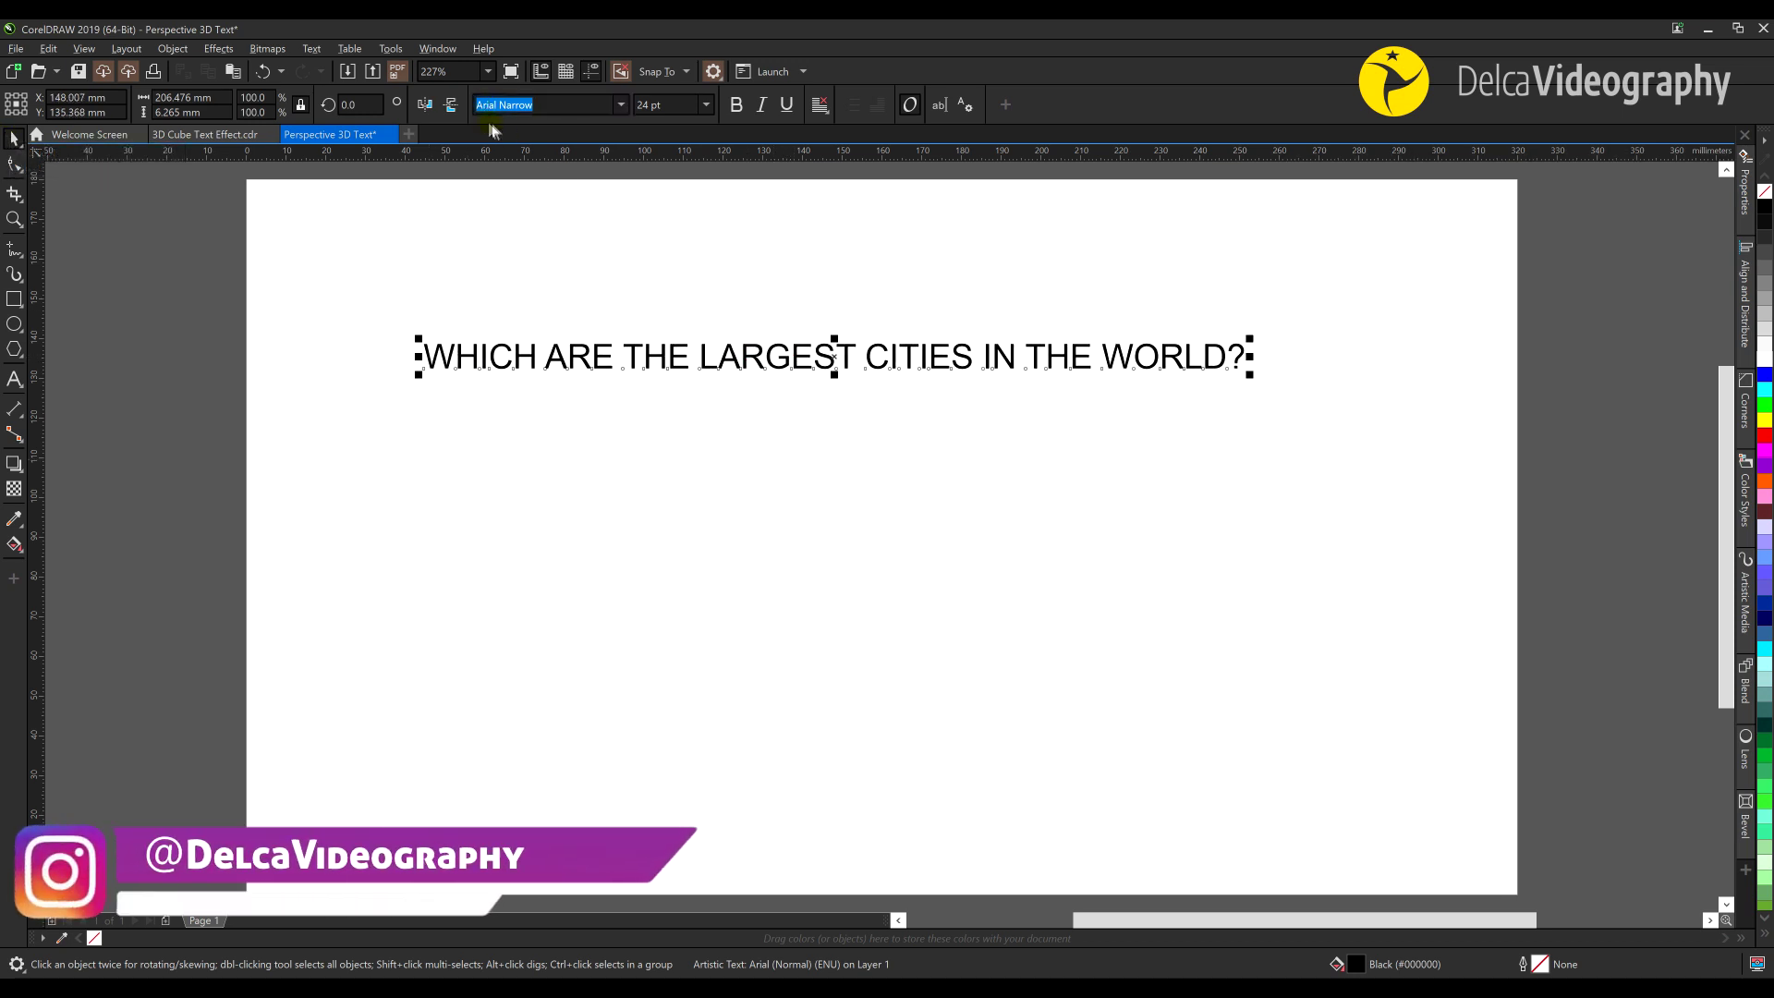
key("BackSpace")
key("BackSpace")
key("BackSpace")
key("BackSpace")
key("BackSpace")
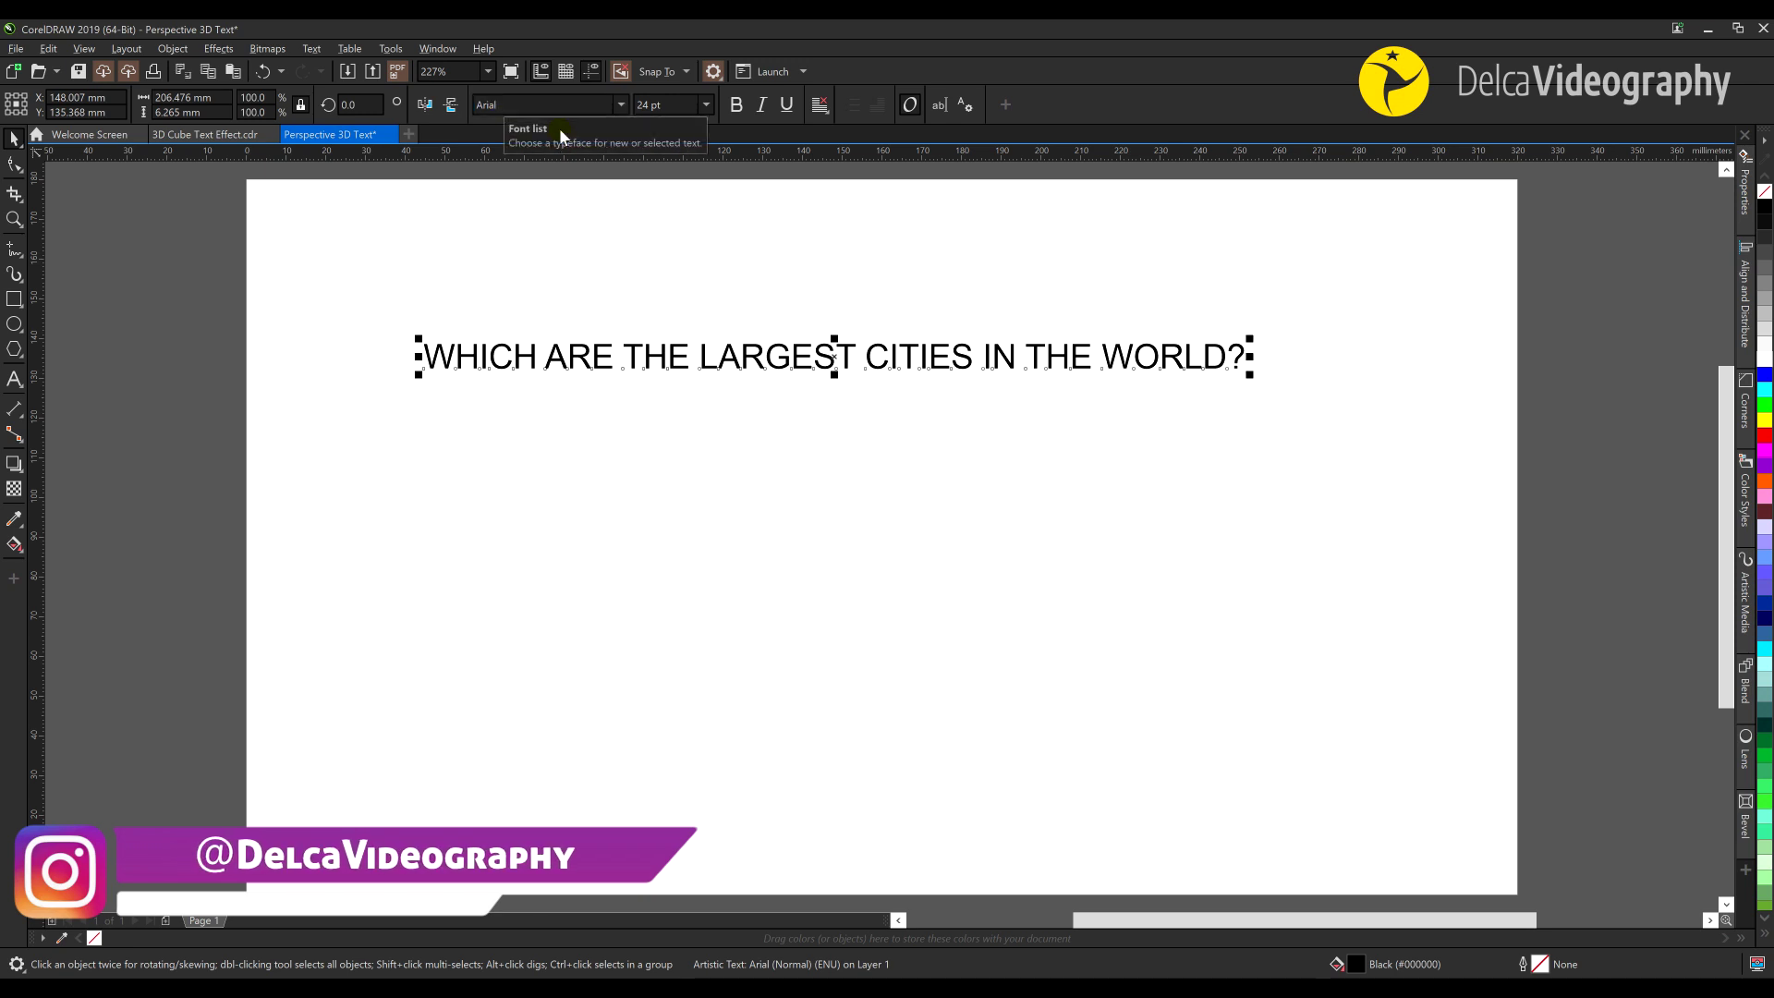
left_click(665, 106)
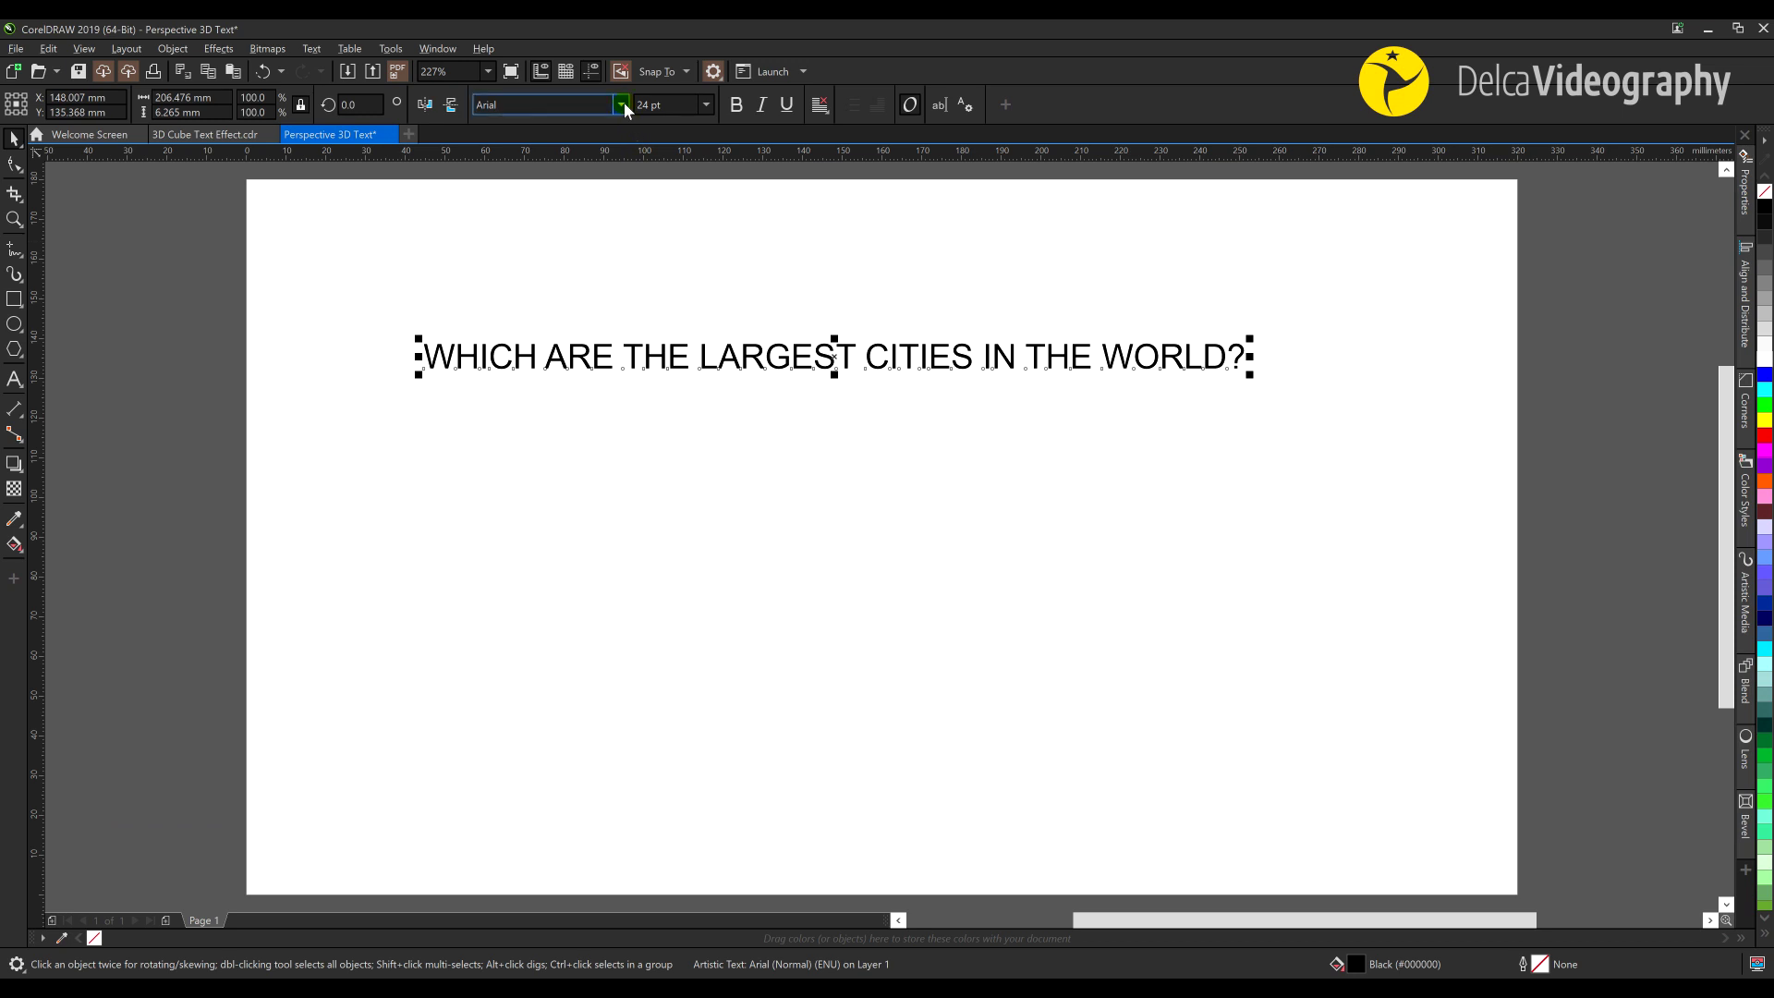
left_click(621, 104)
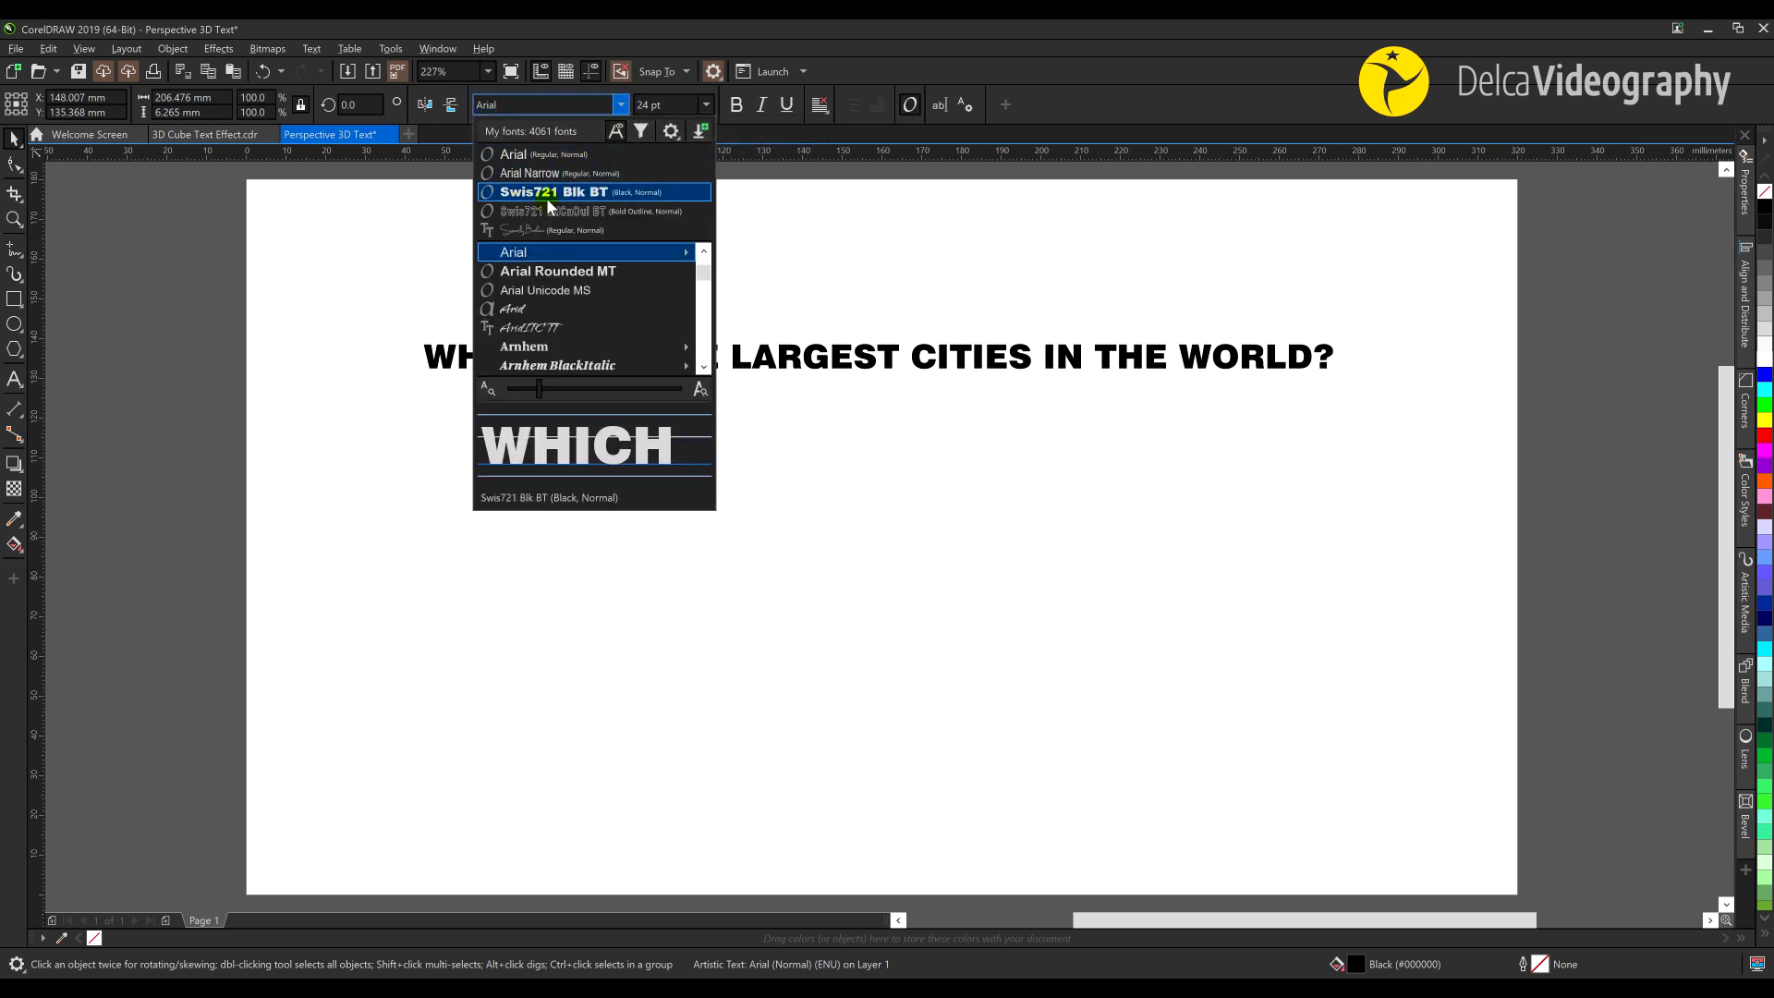
left_click(598, 192)
Set the question text's size to 48 pt and move it left until it starts just outside the page's left edge
left_click(706, 104)
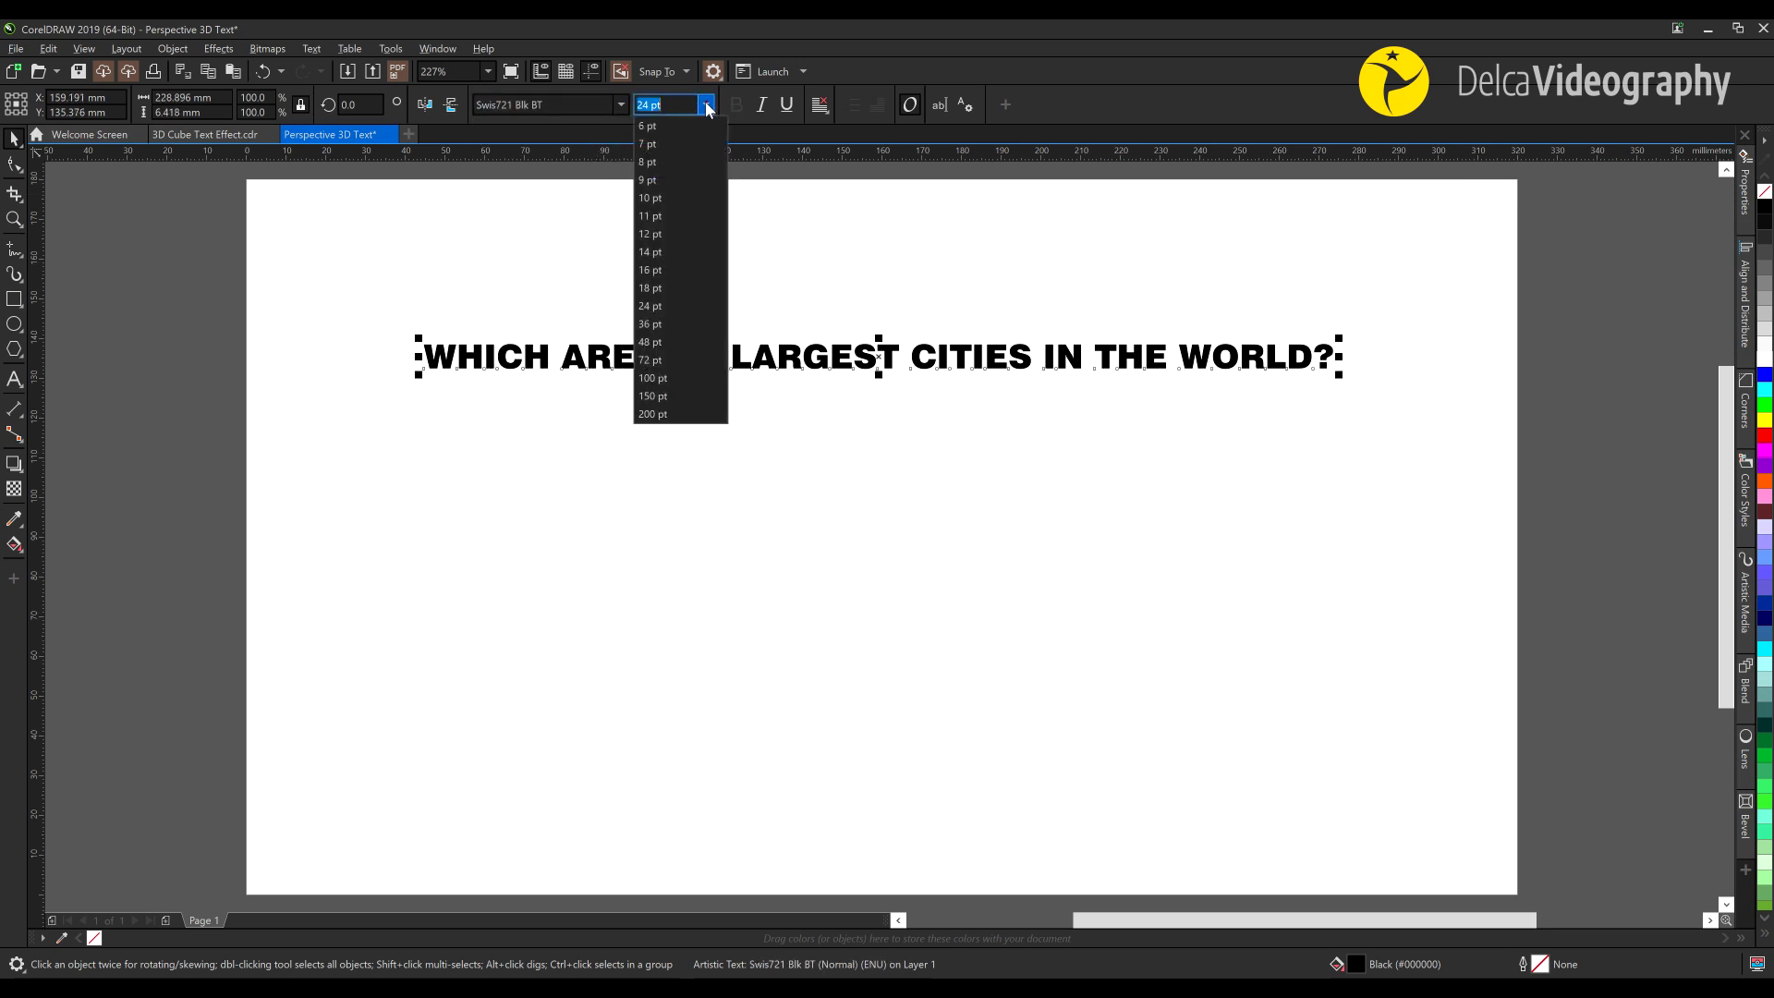
left_click(656, 340)
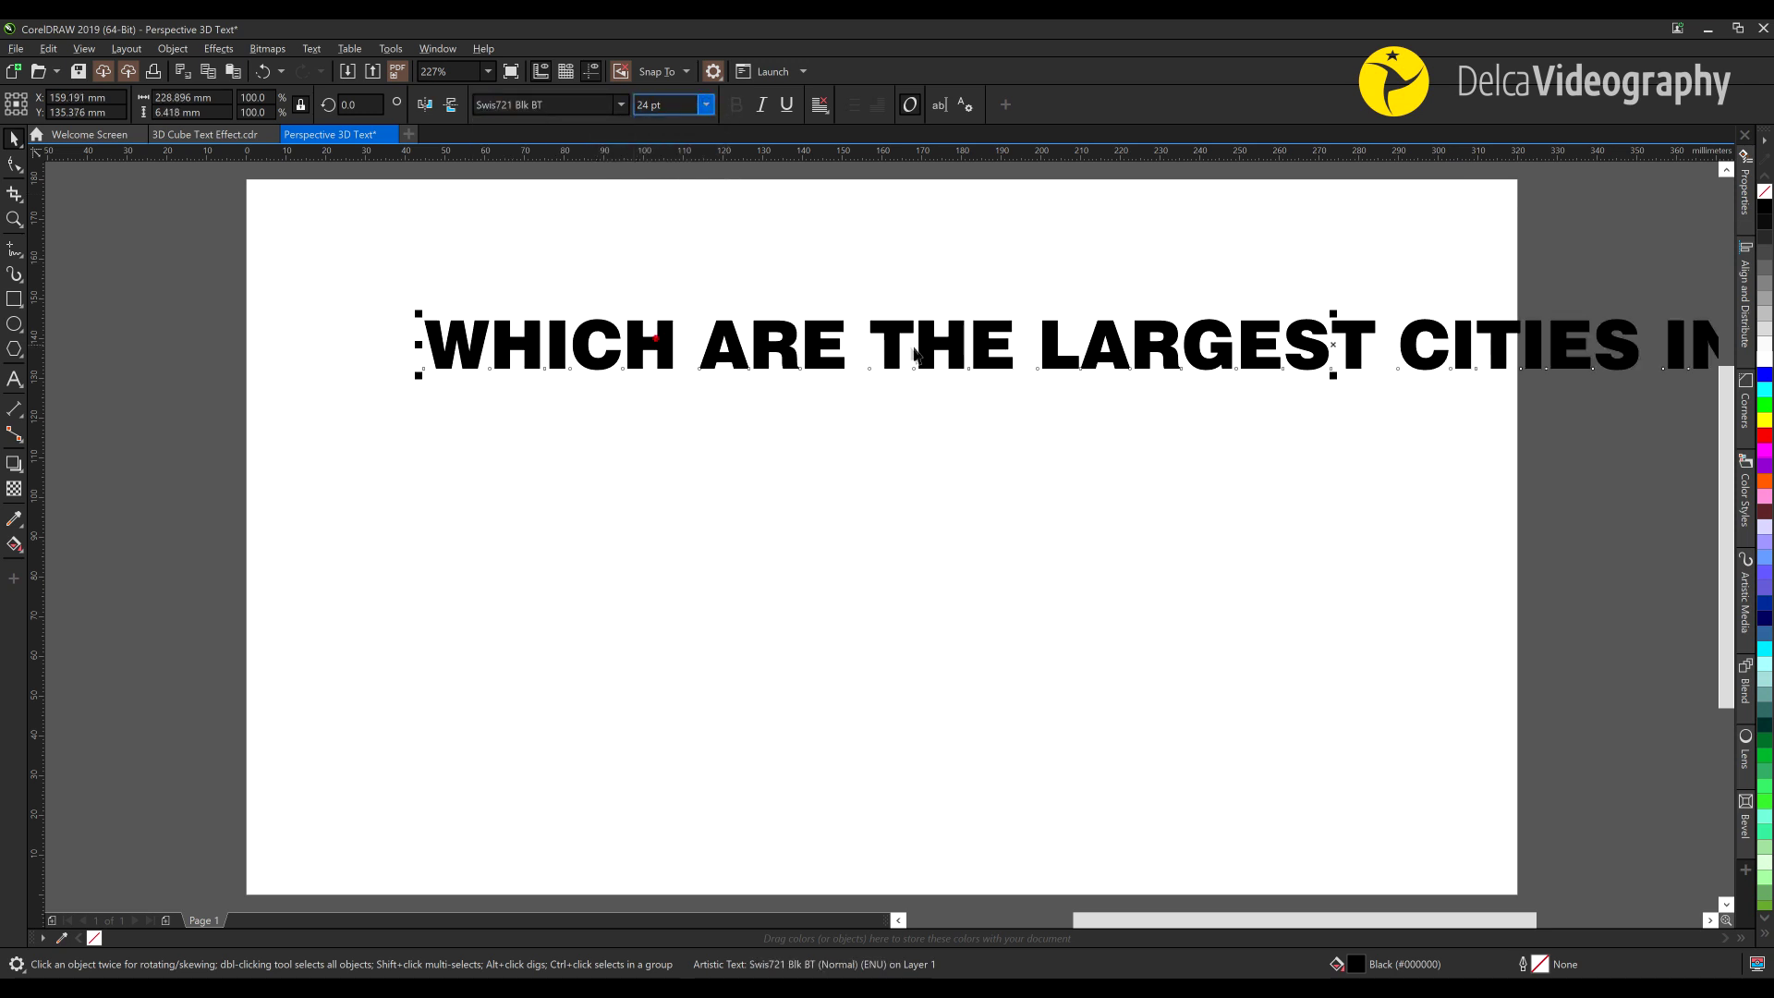
left_click_drag(964, 351, 763, 346)
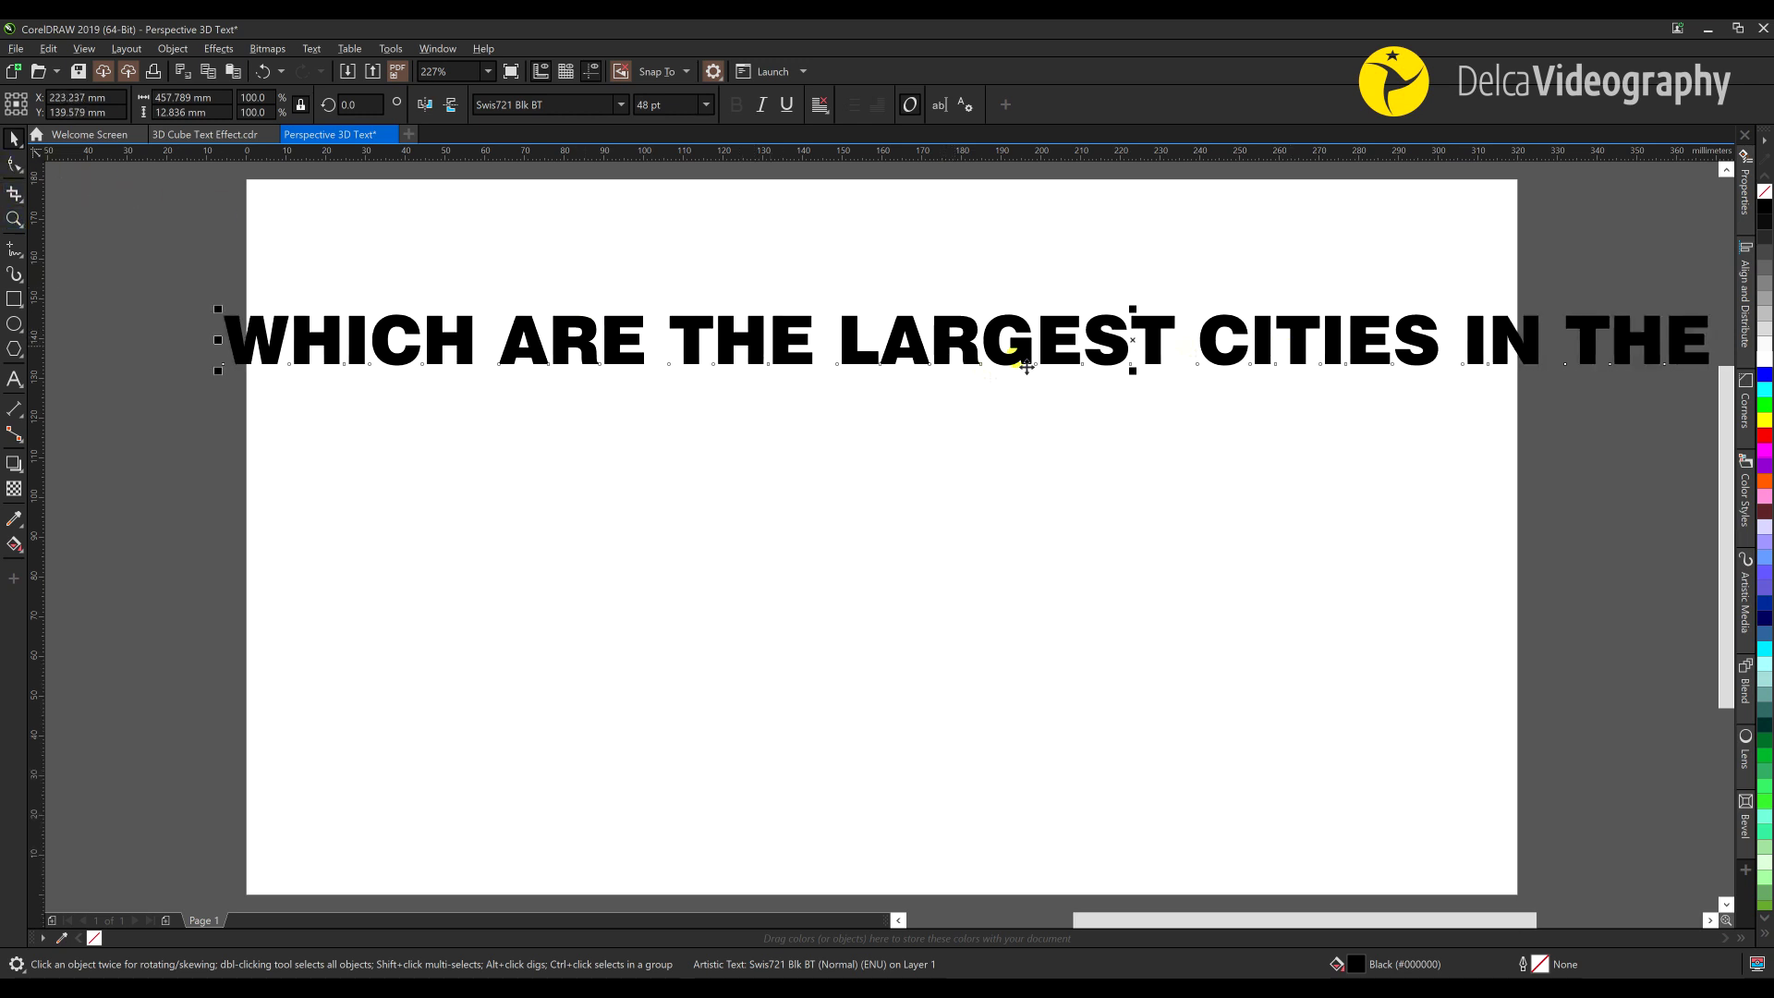
Insert line breaks so that WHICH, ARE and THE each stand on their own line
scroll(1026, 367, "down", 3)
left_click(15, 380)
left_click(686, 389)
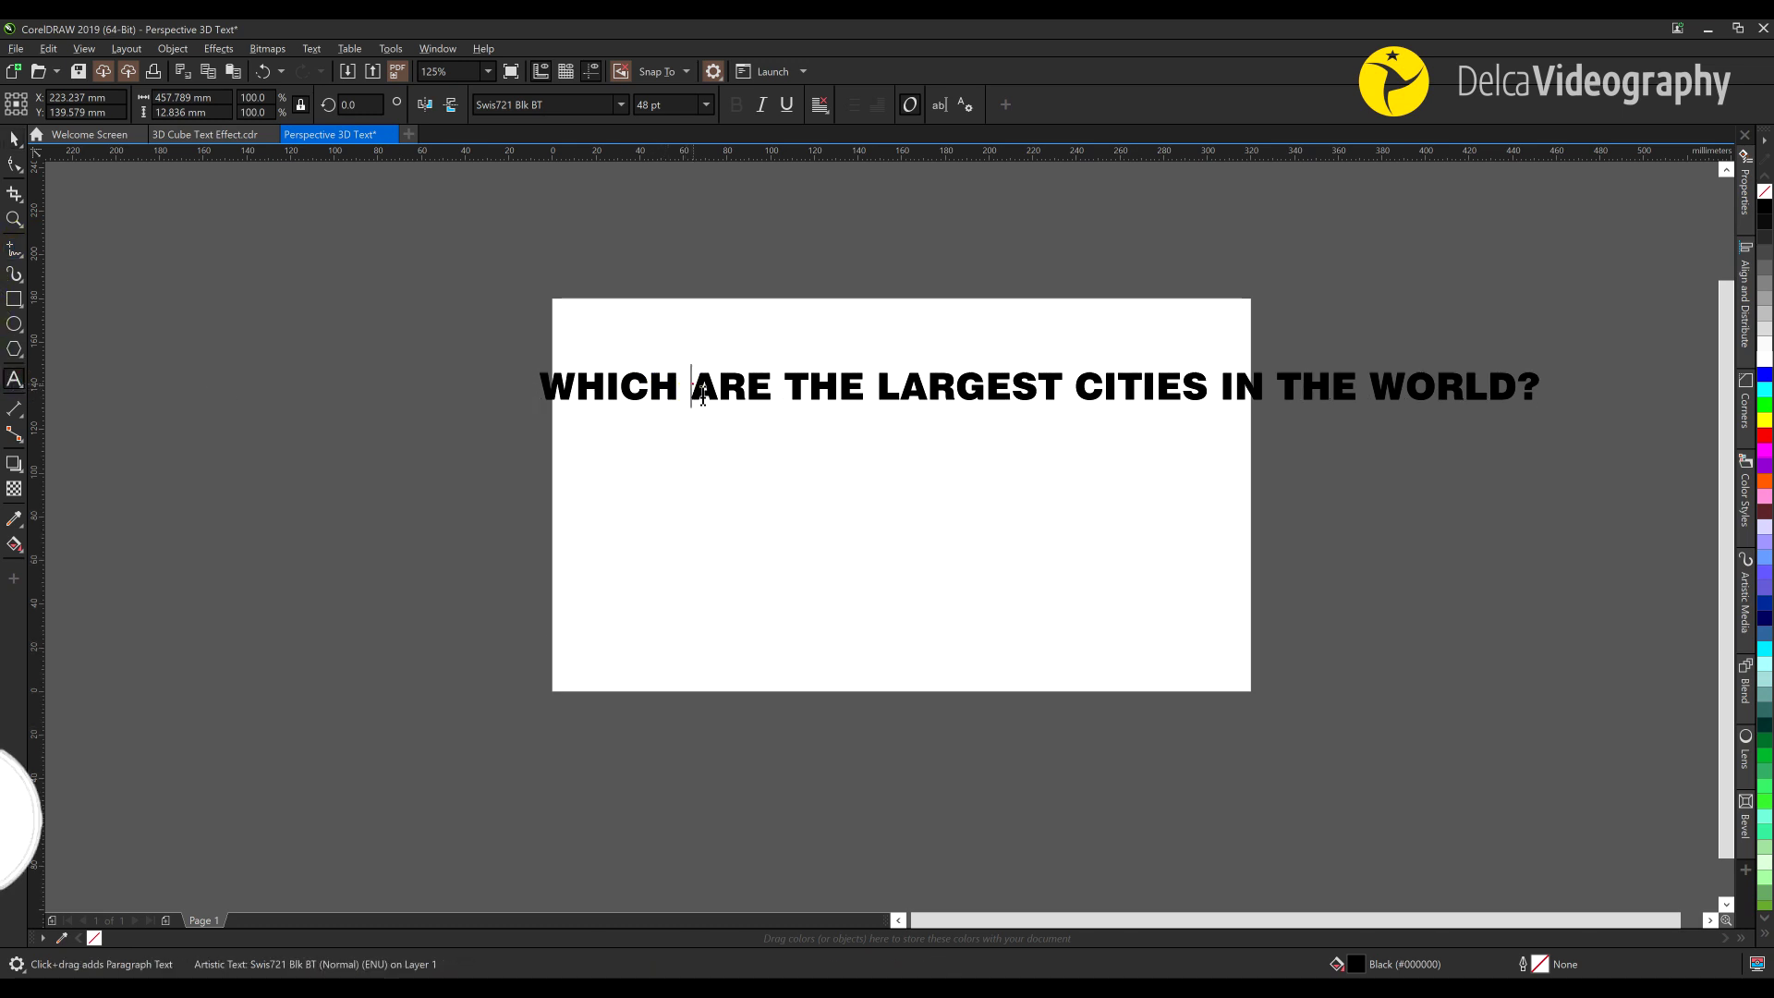
key("Return")
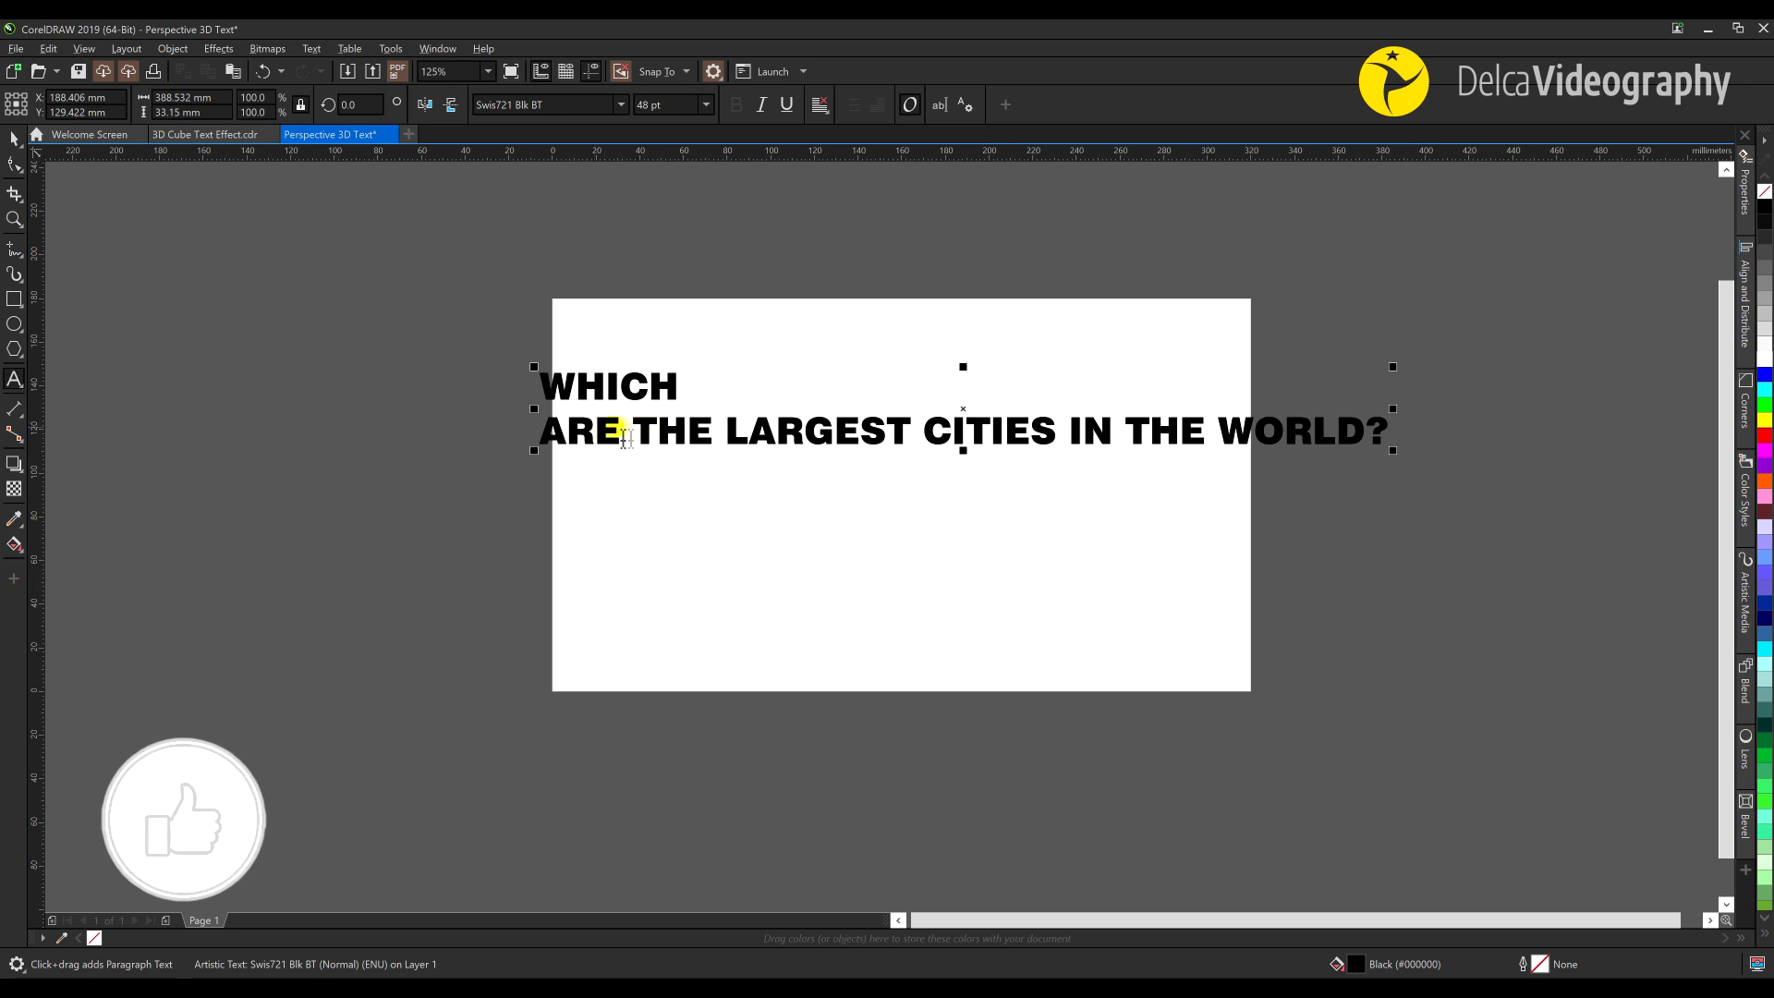
left_click(635, 431)
key("Return")
left_click(636, 475)
key("Return")
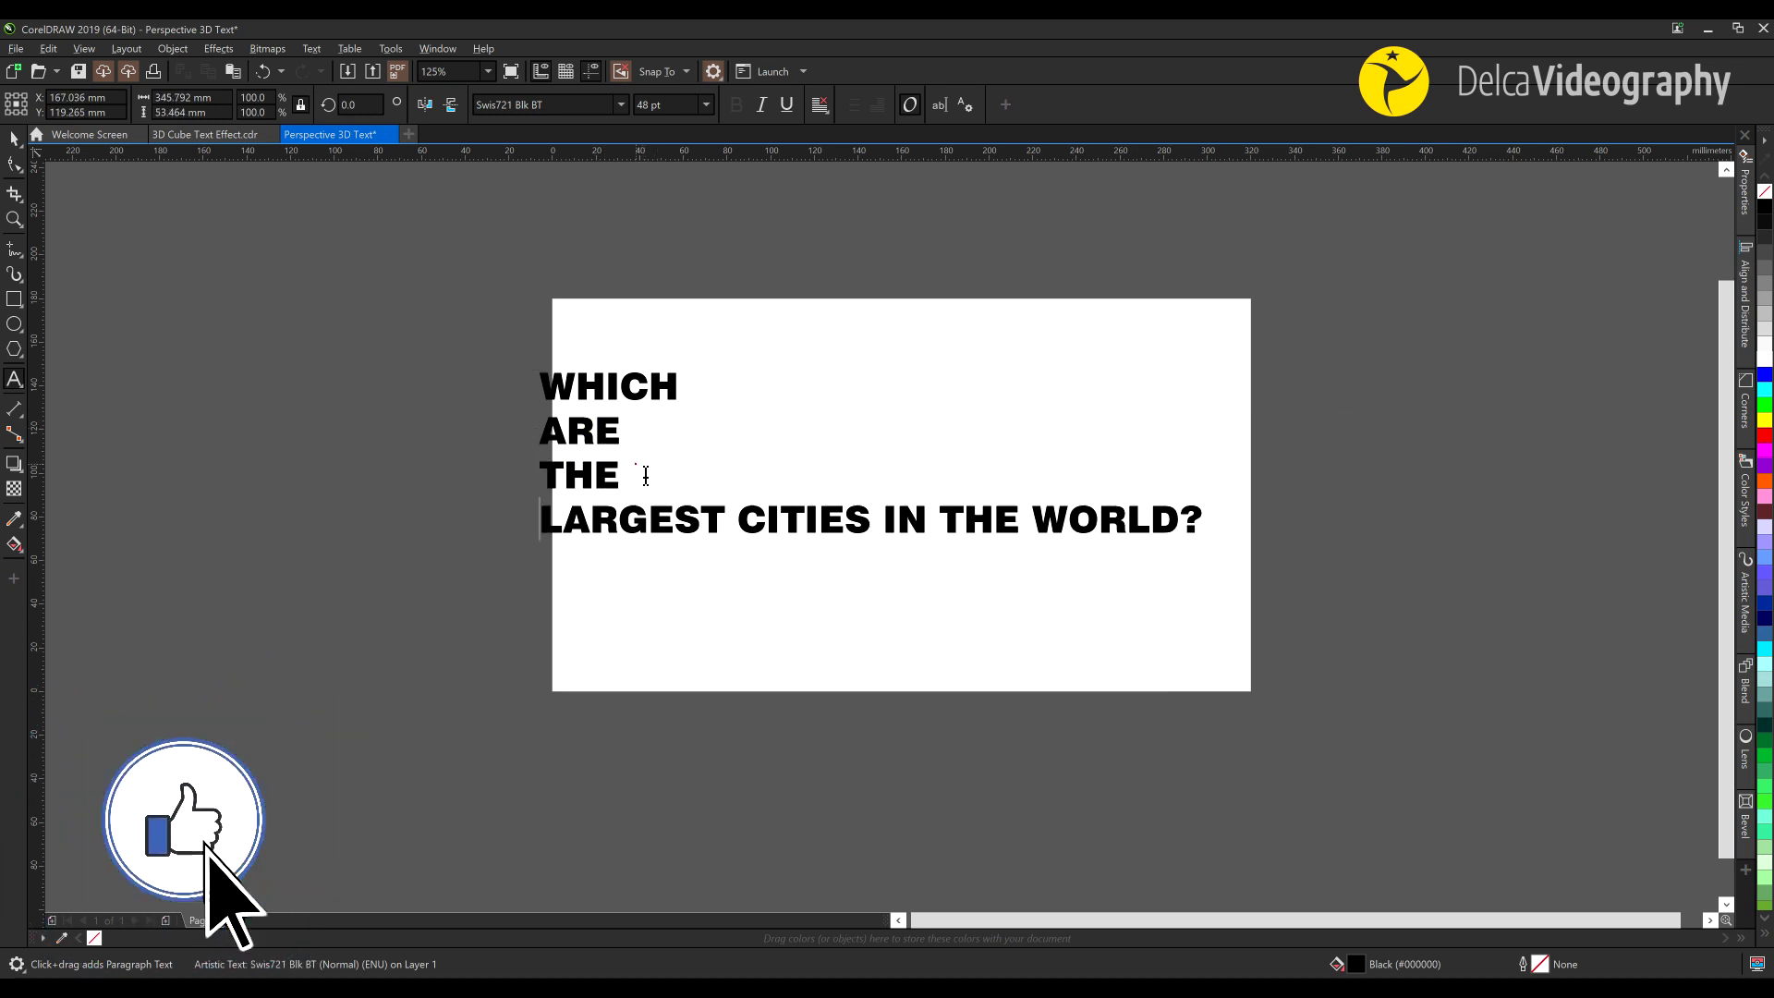
Break the remaining line after LARGEST and CITIES, and move the six-line text block fully inside the page
left_click(739, 520)
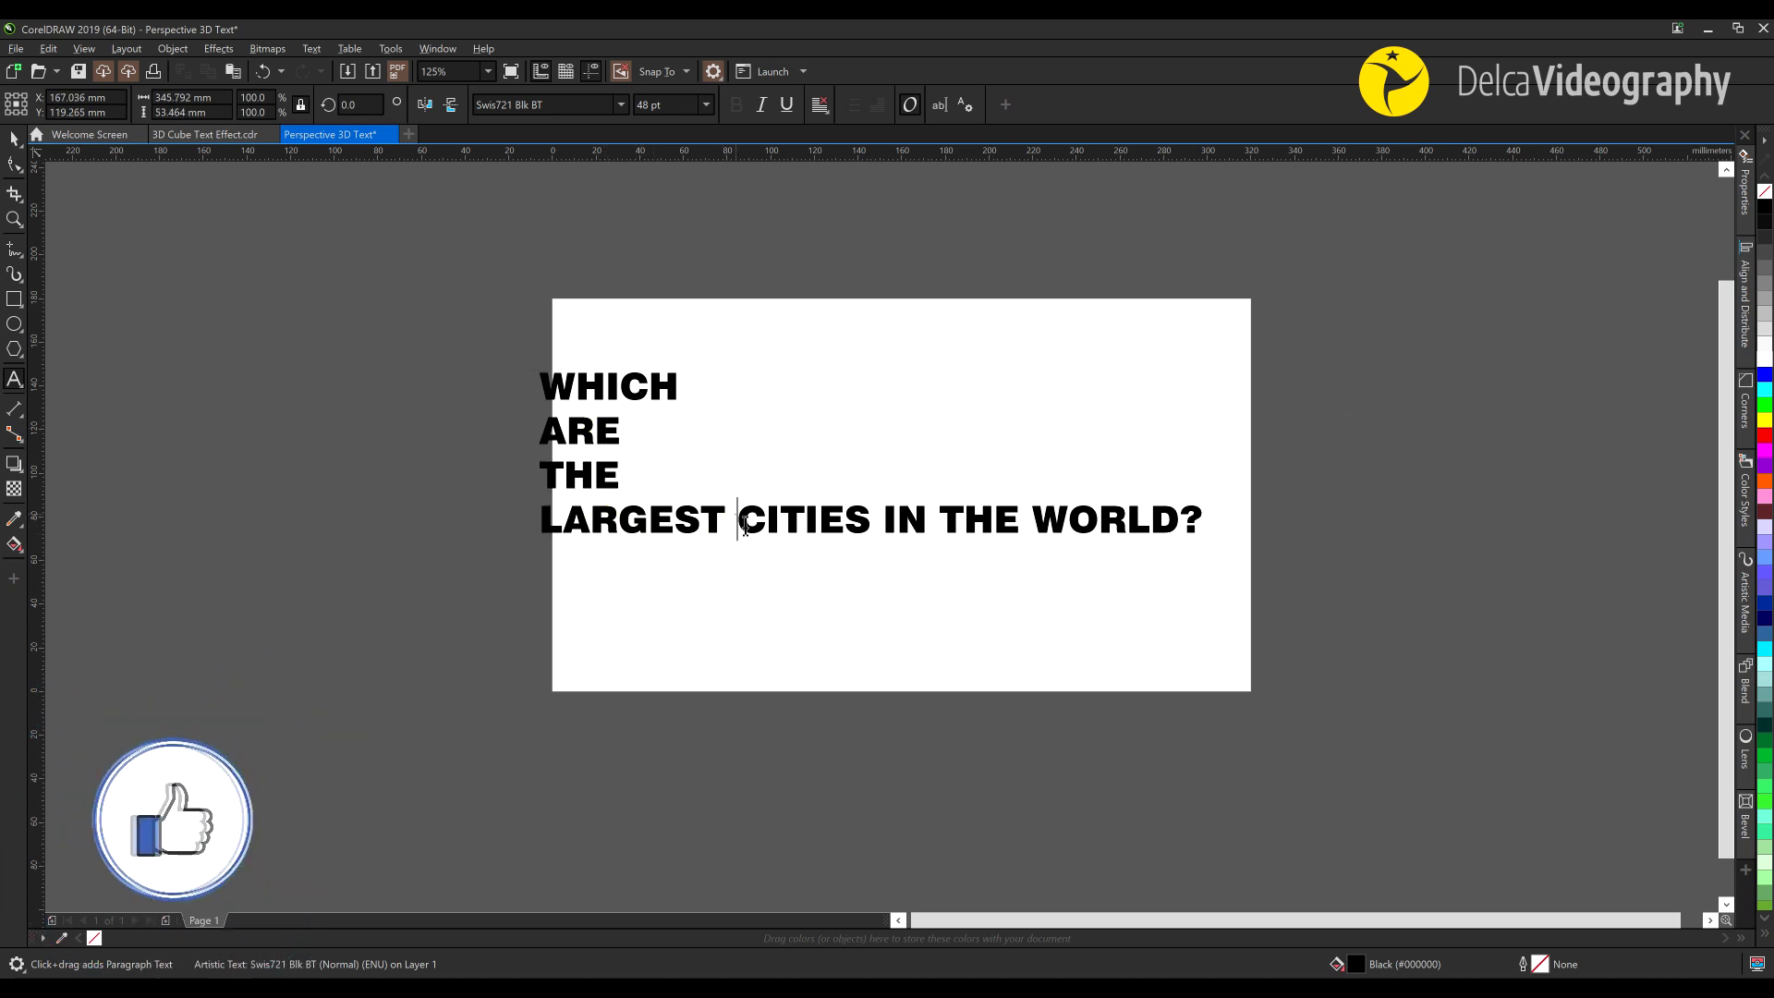
key("Return")
left_click(689, 564)
key("Return")
left_click(558, 615)
left_click(633, 619)
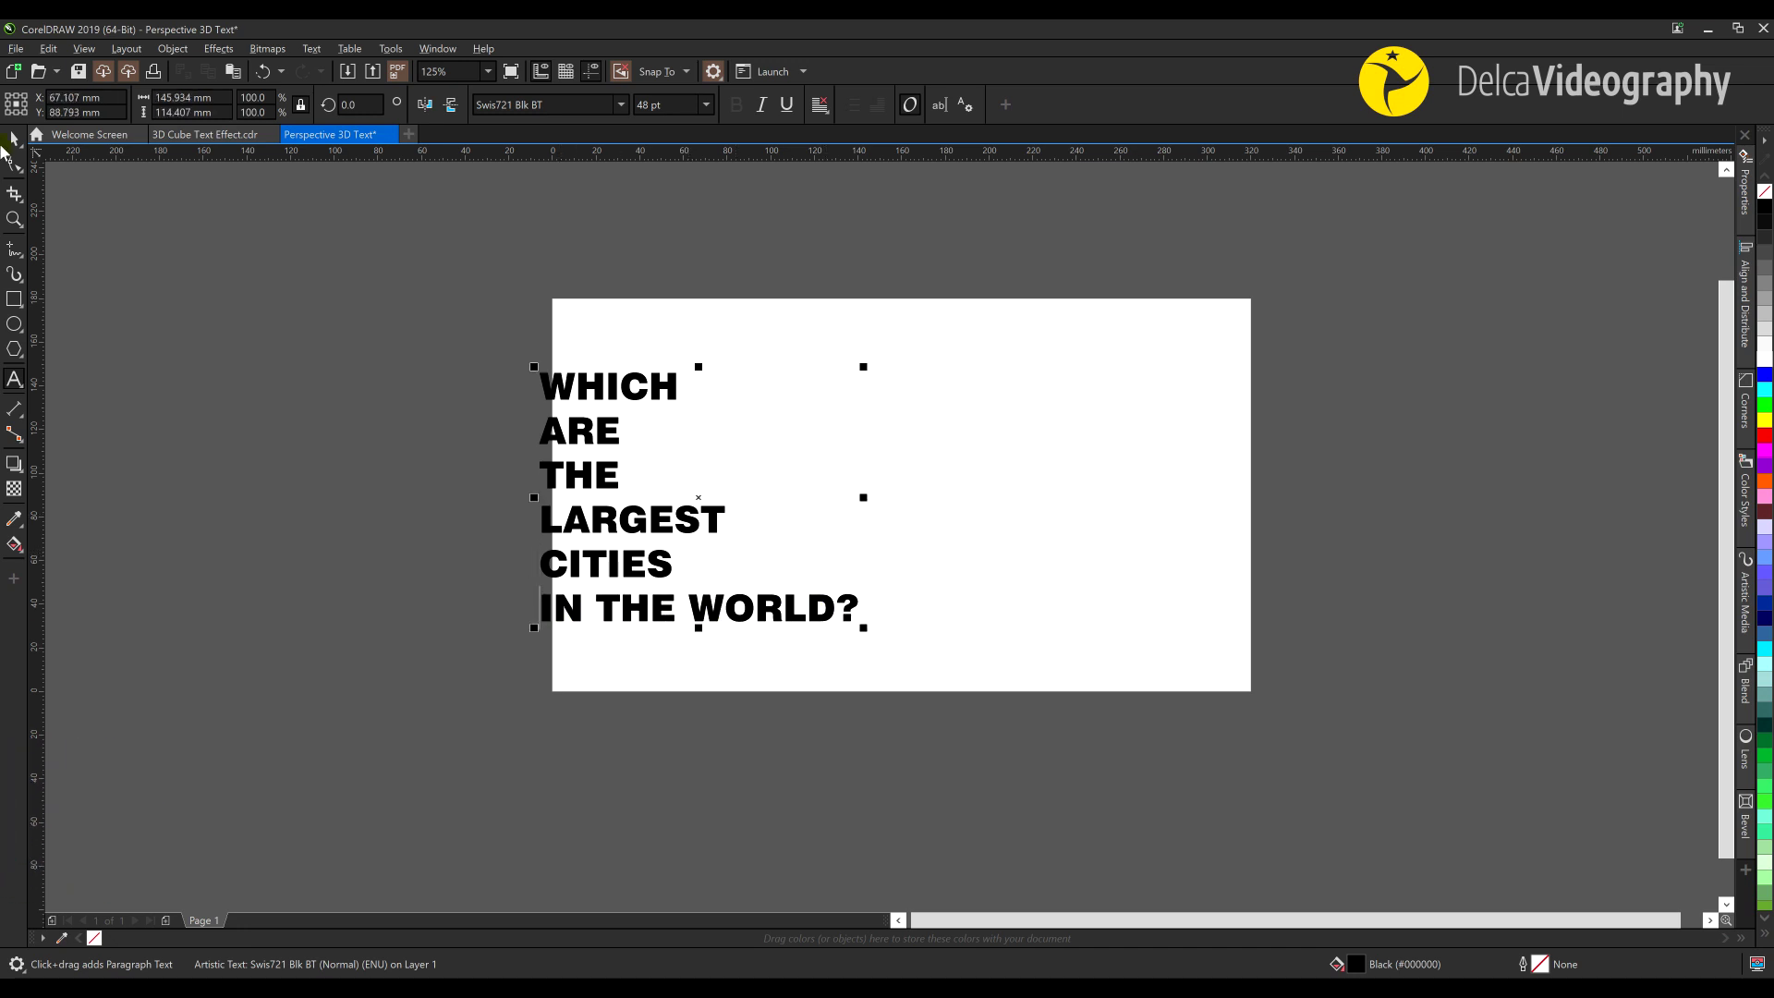
left_click_drag(570, 594, 681, 553)
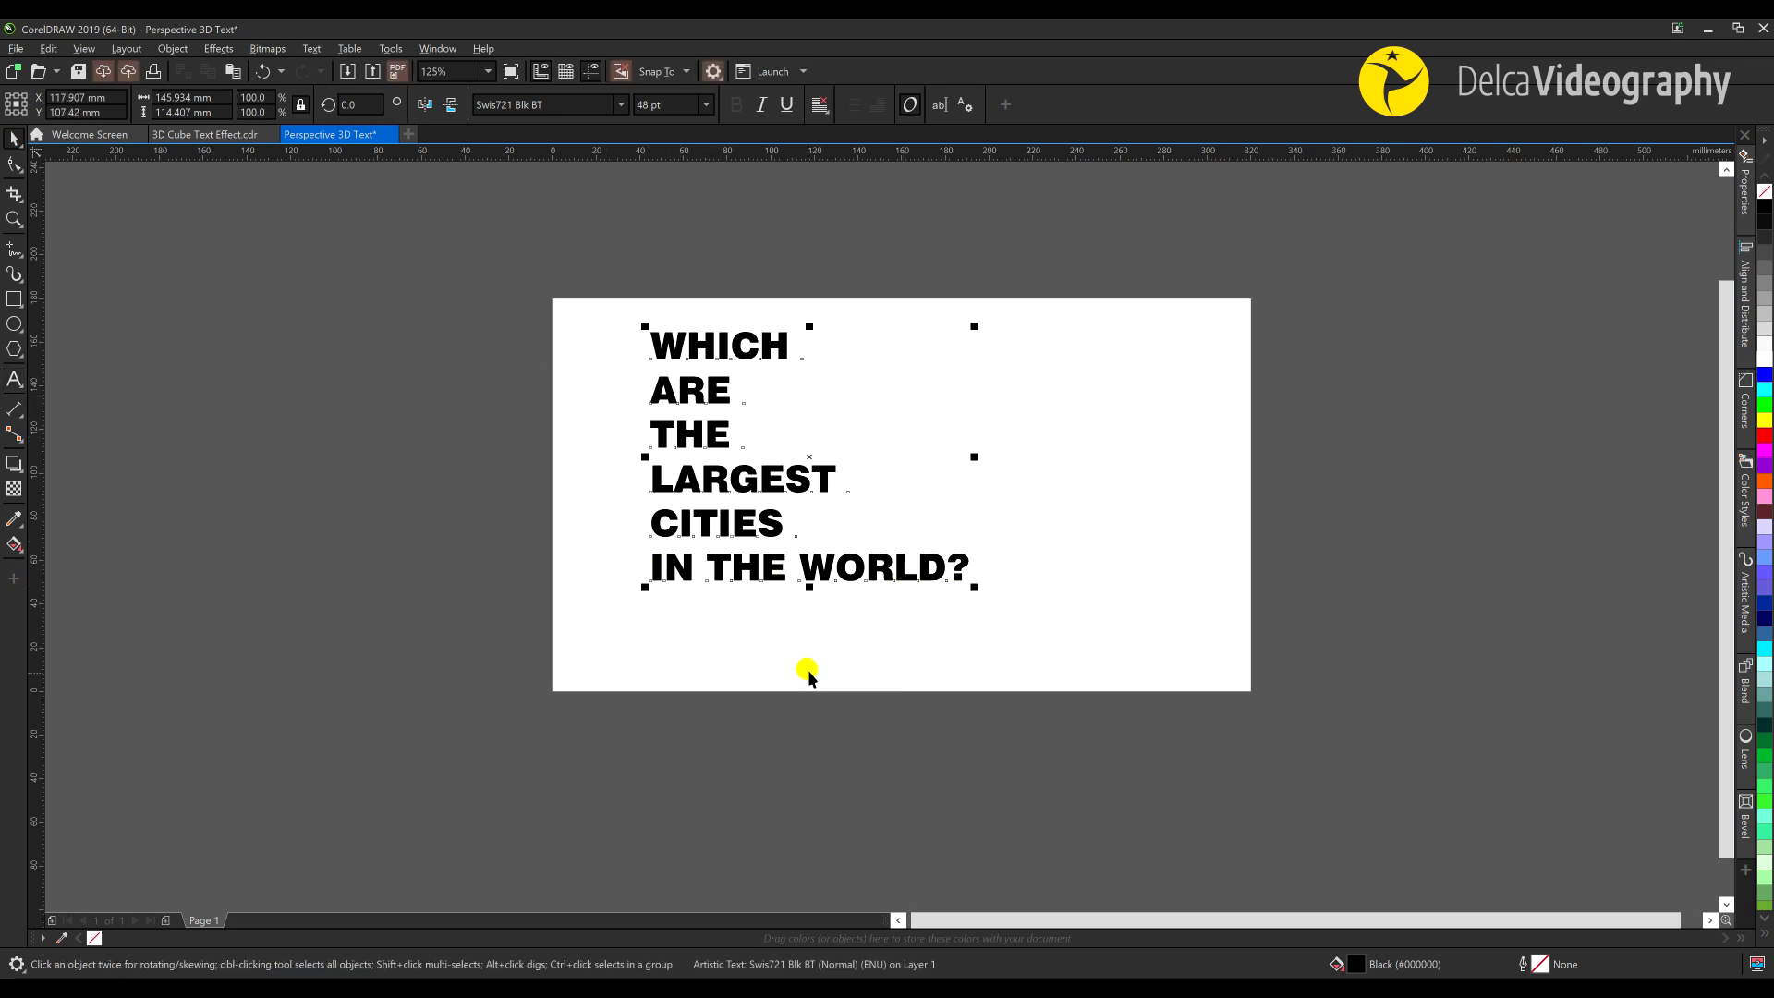
Set the text block's line spacing to 70%
left_click_drag(807, 670, 697, 625)
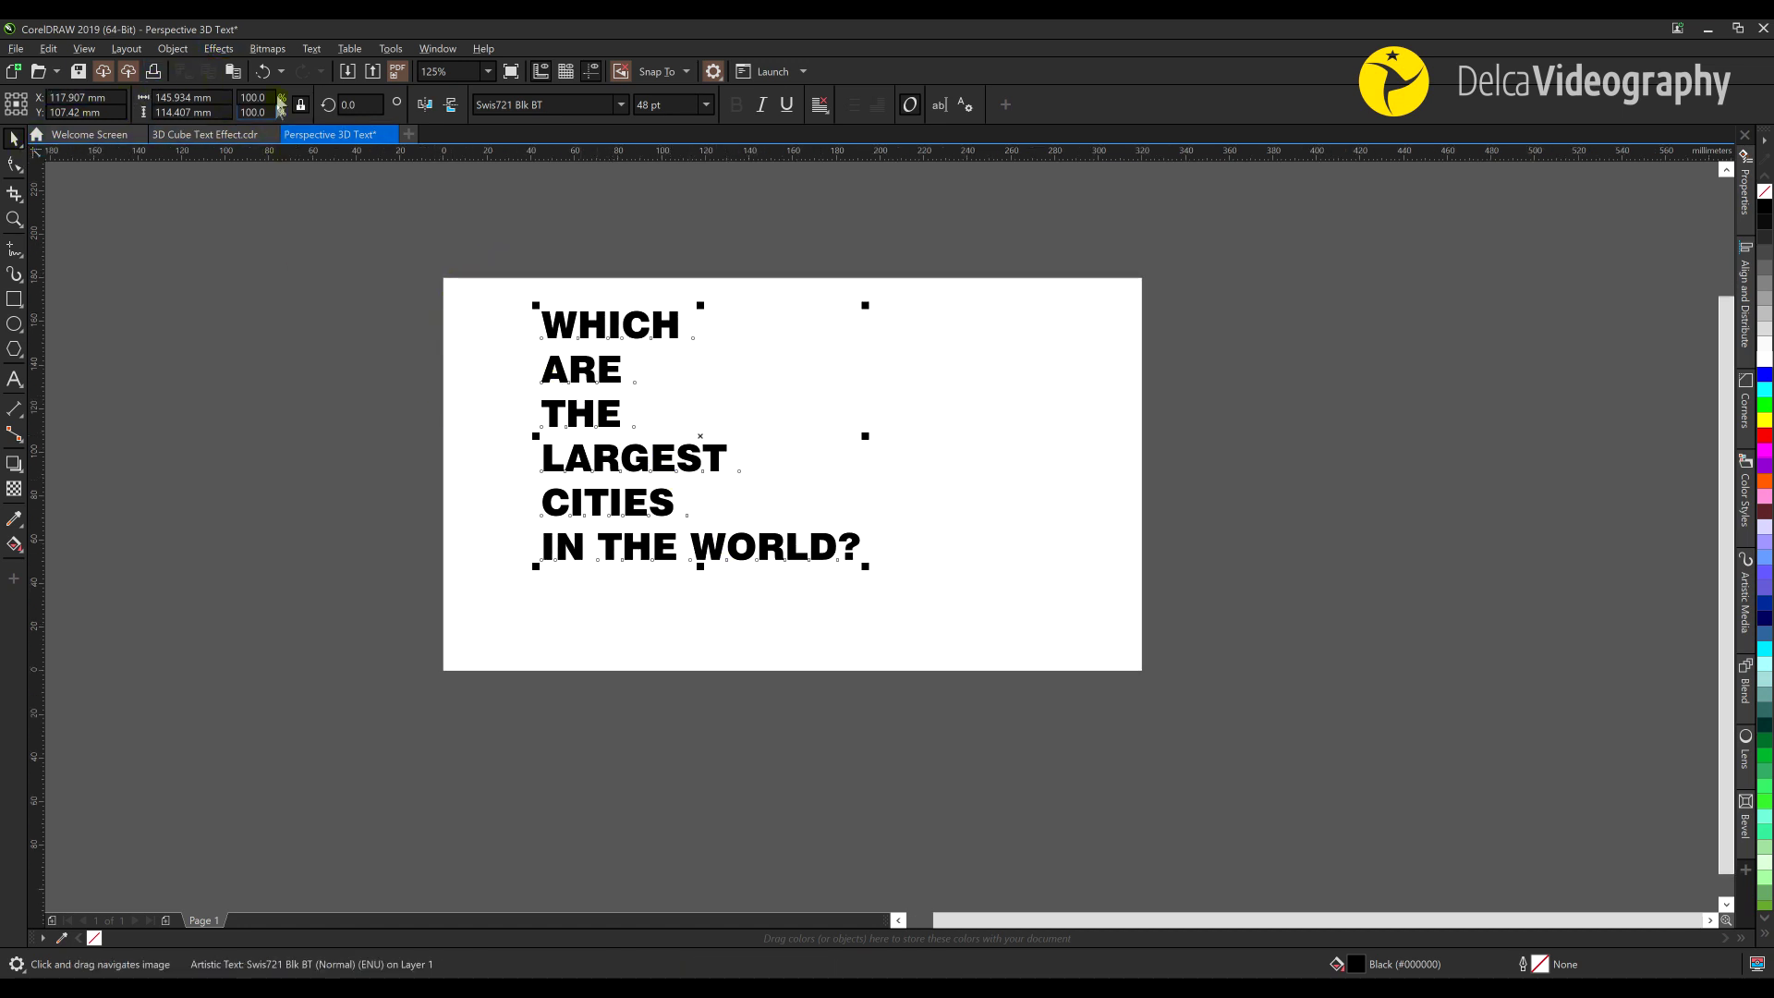
left_click(312, 49)
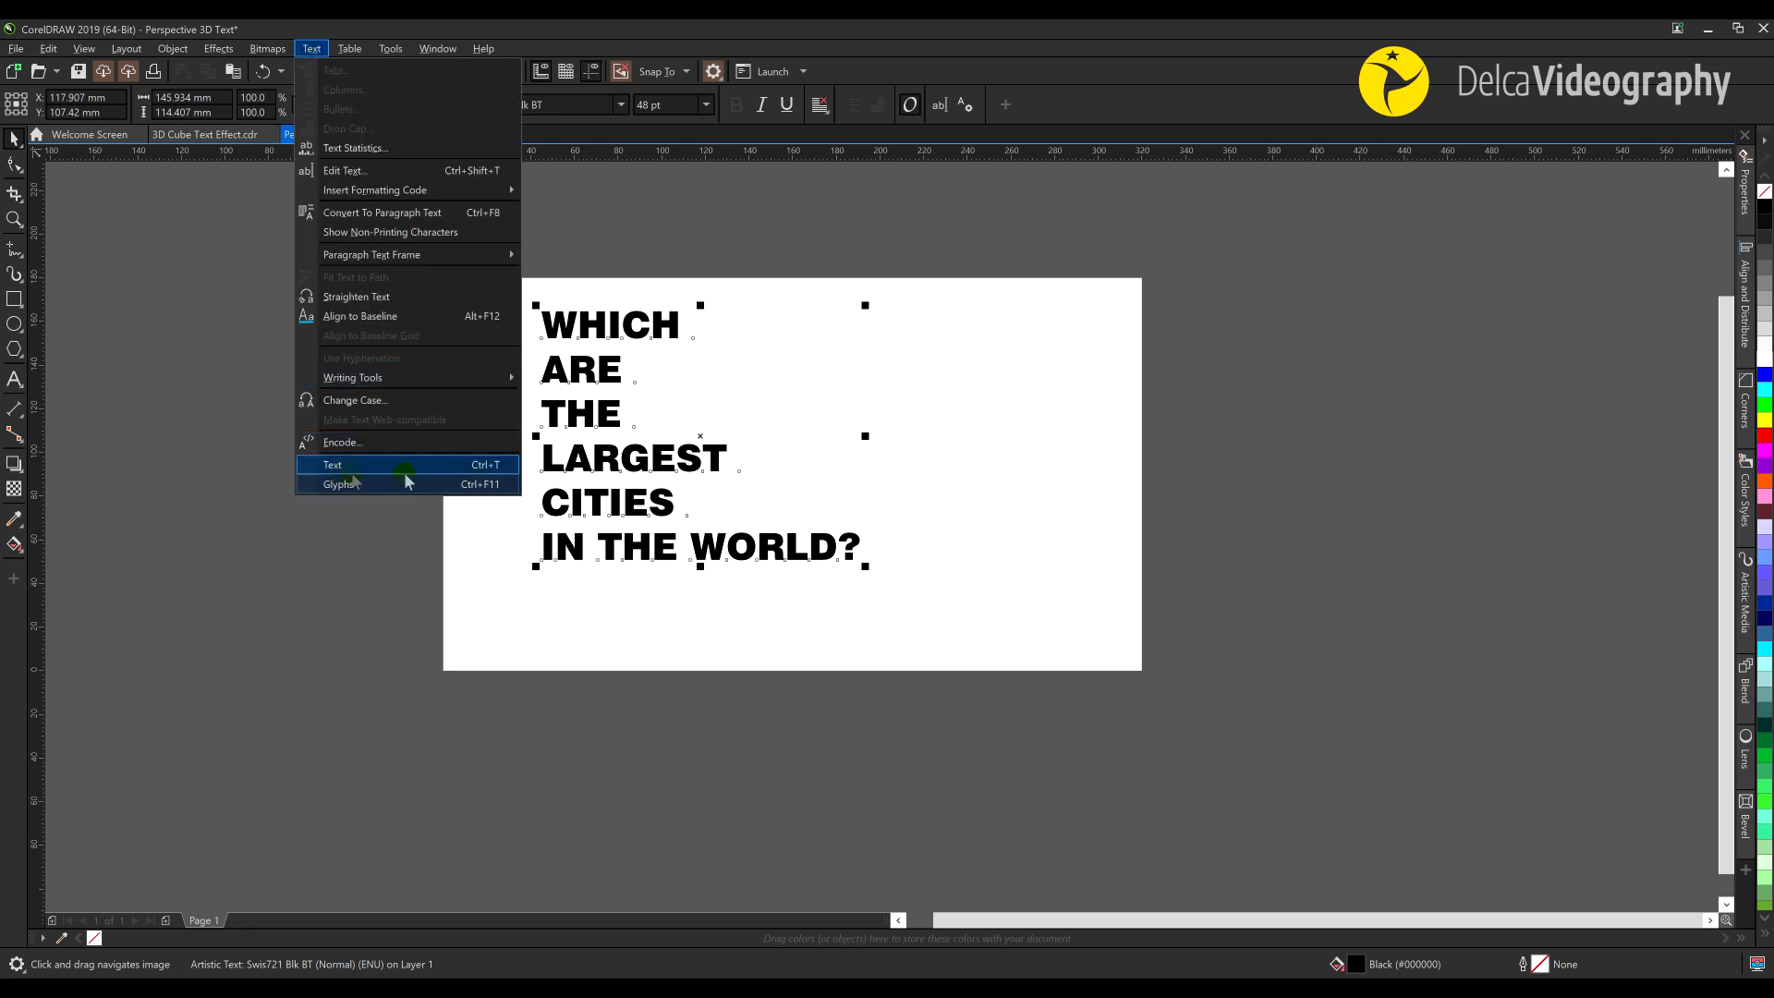
left_click(493, 467)
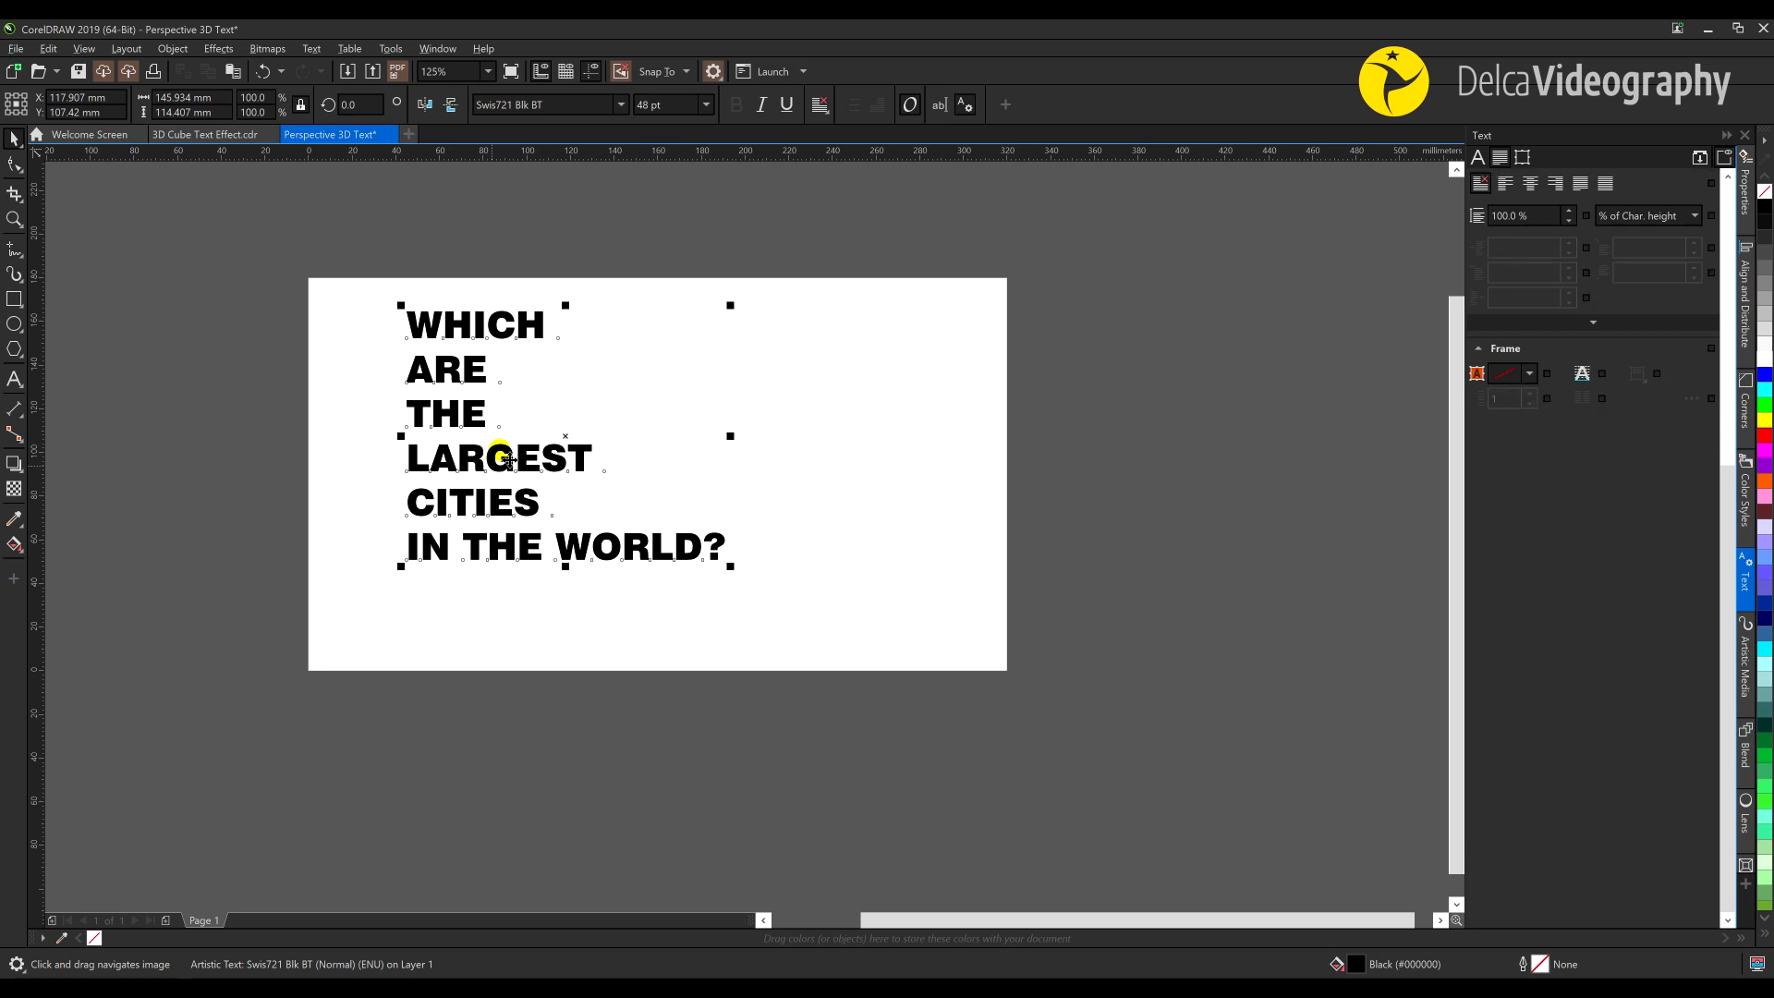
left_click(1501, 158)
left_click(1505, 216)
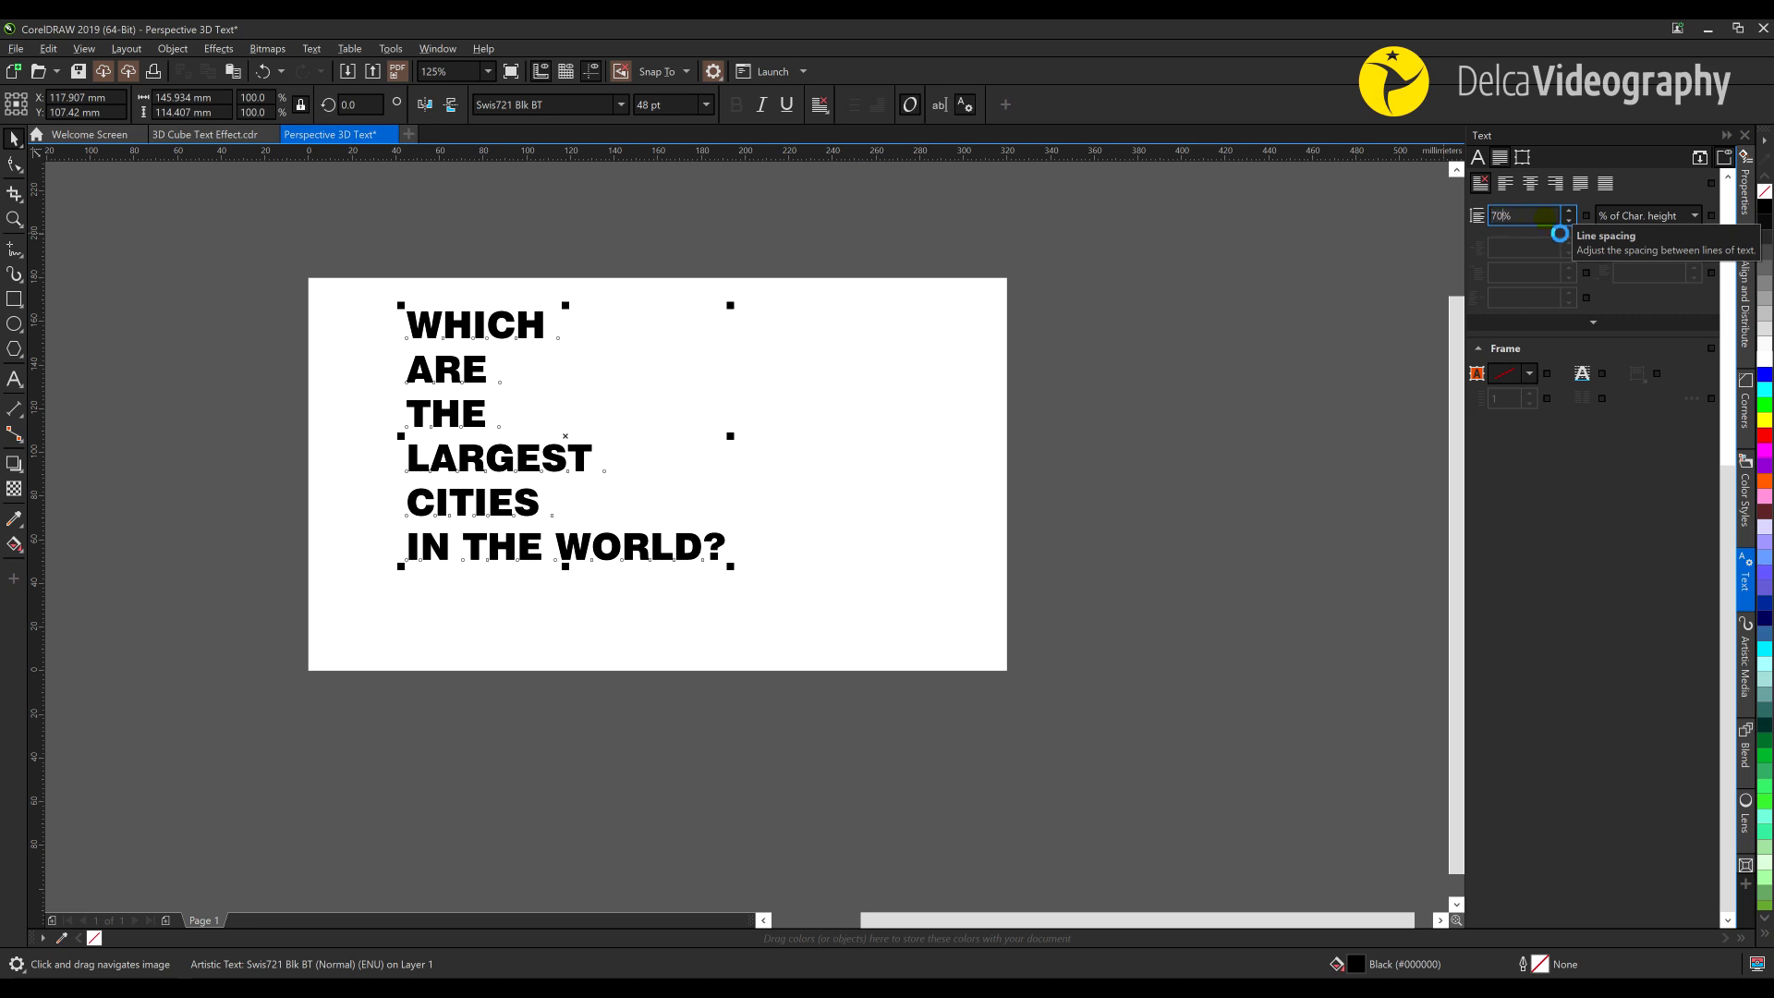
type("70%")
key("Return")
left_click(440, 544)
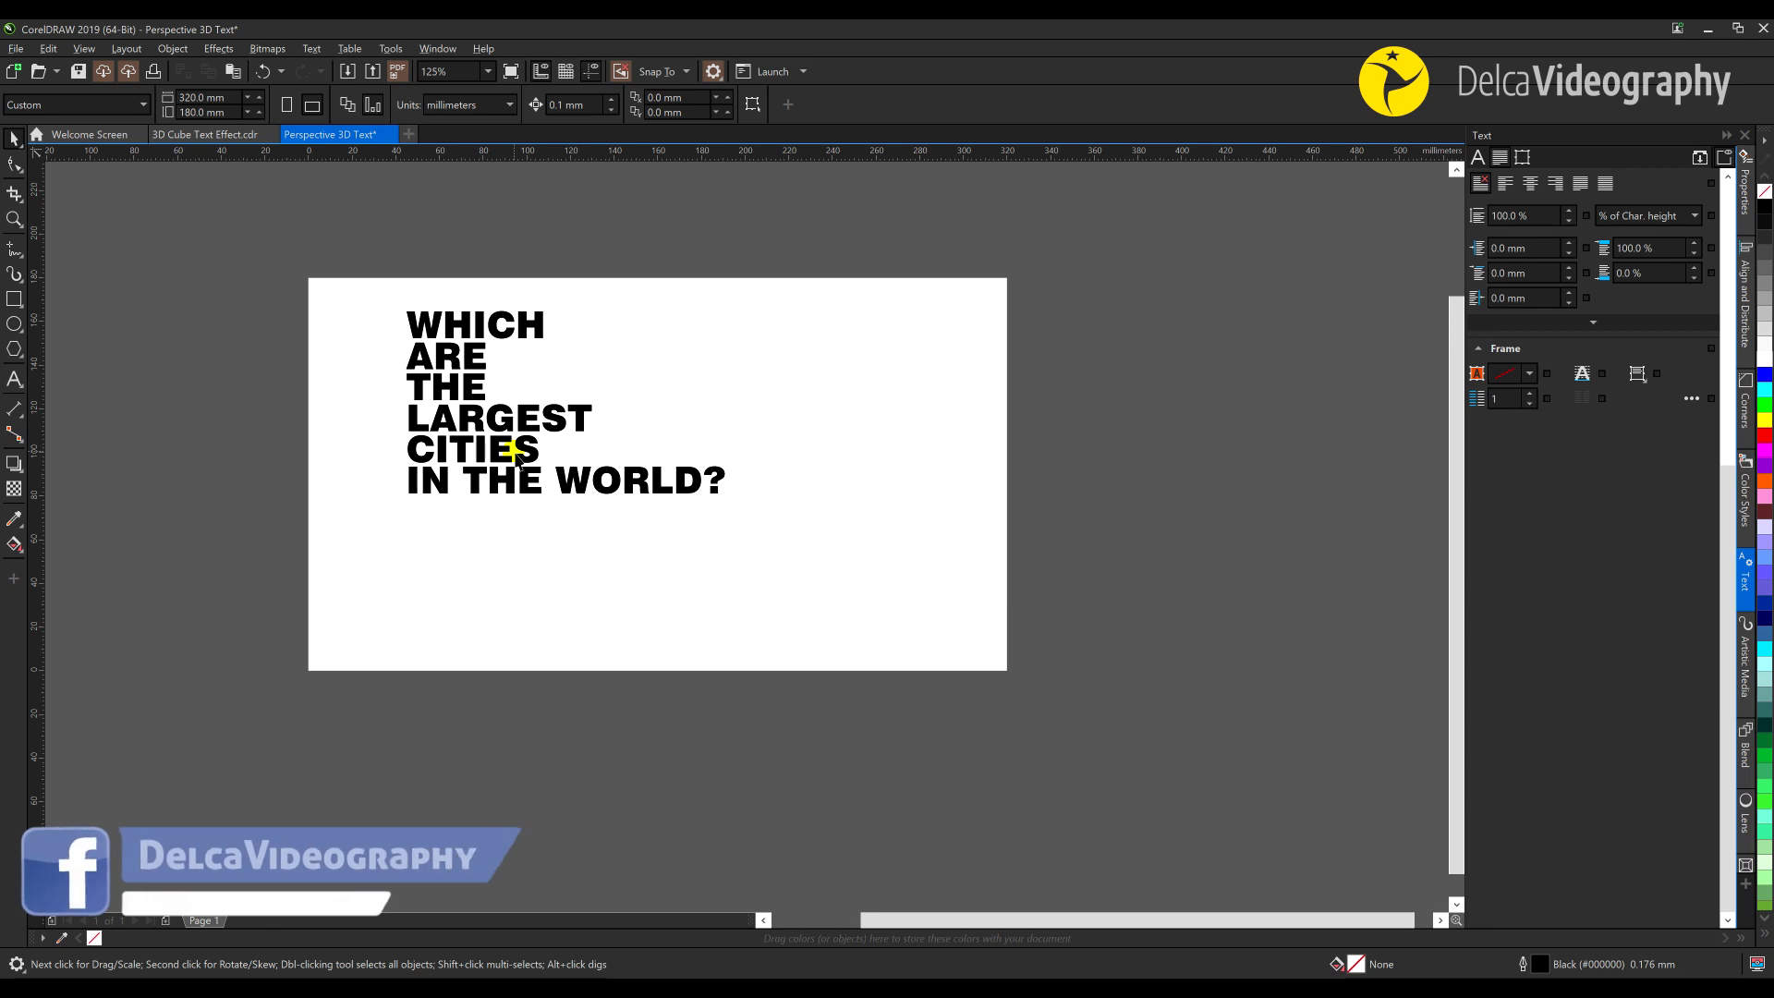
left_click(1727, 137)
Duplicate the six-line text block to its right and set the copy's font size to 36 pt
scroll(691, 423, "up", 2)
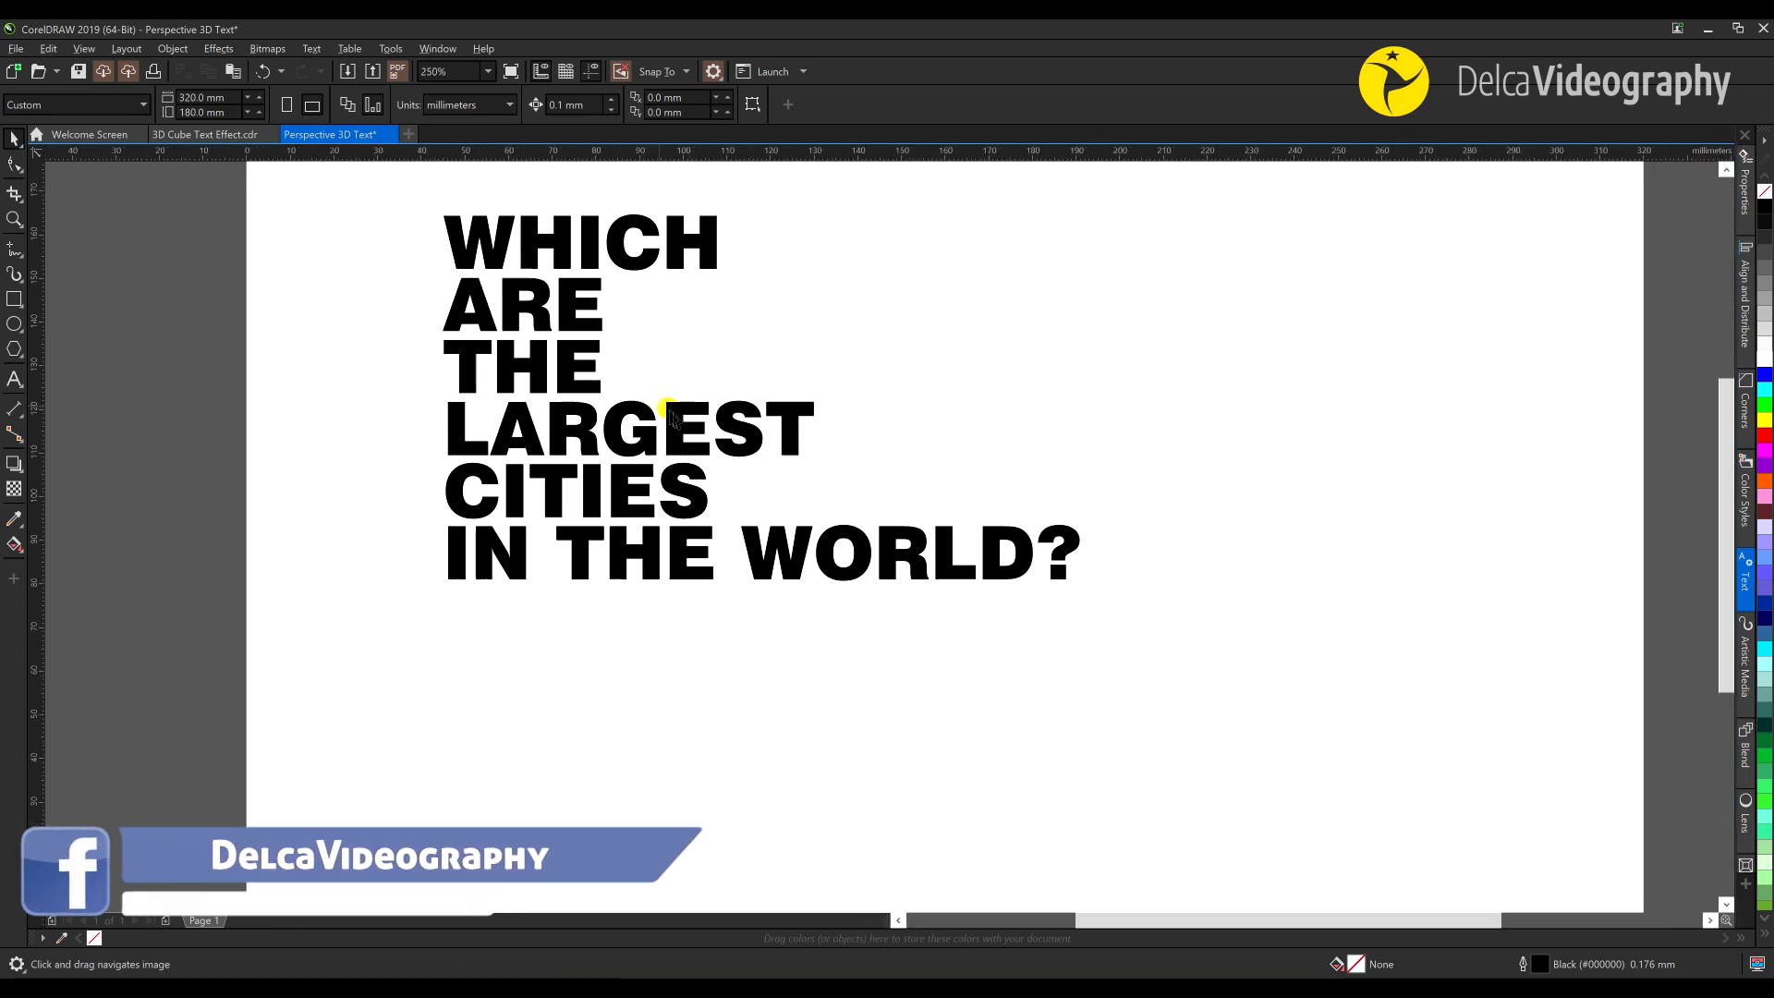
left_click(647, 445)
scroll(637, 442, "down", 2)
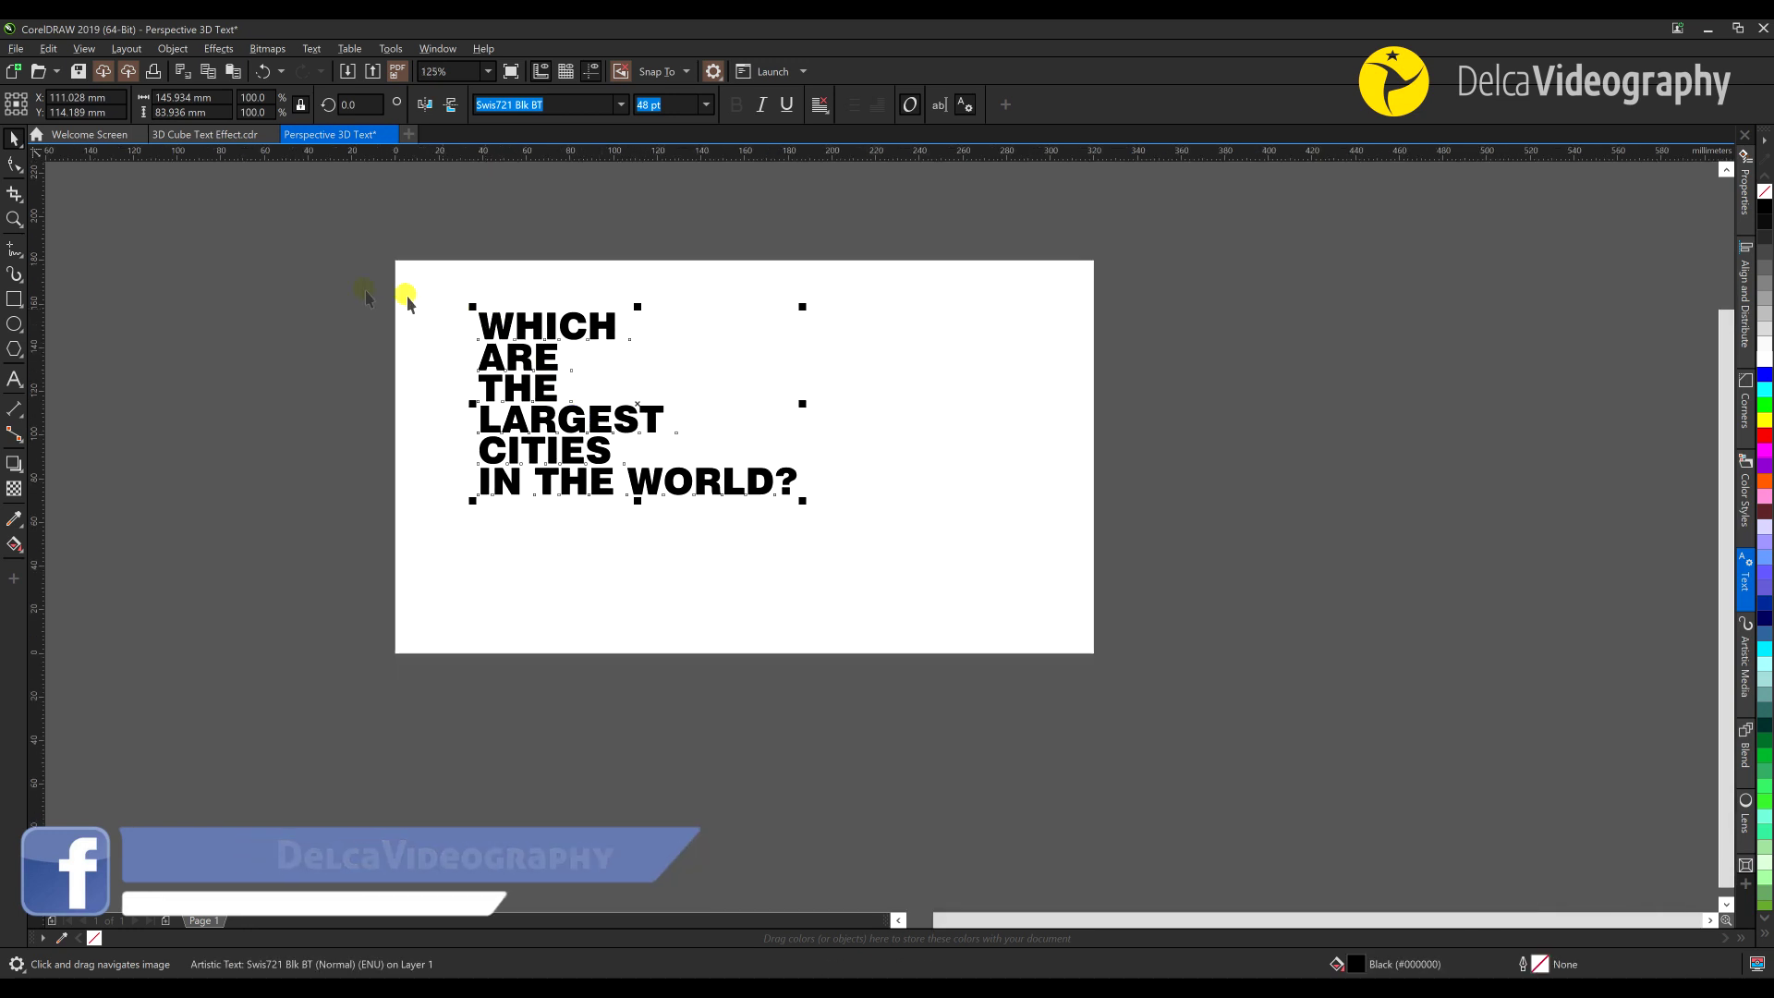
left_click(48, 48)
left_click(85, 258)
left_click_drag(521, 360, 881, 360)
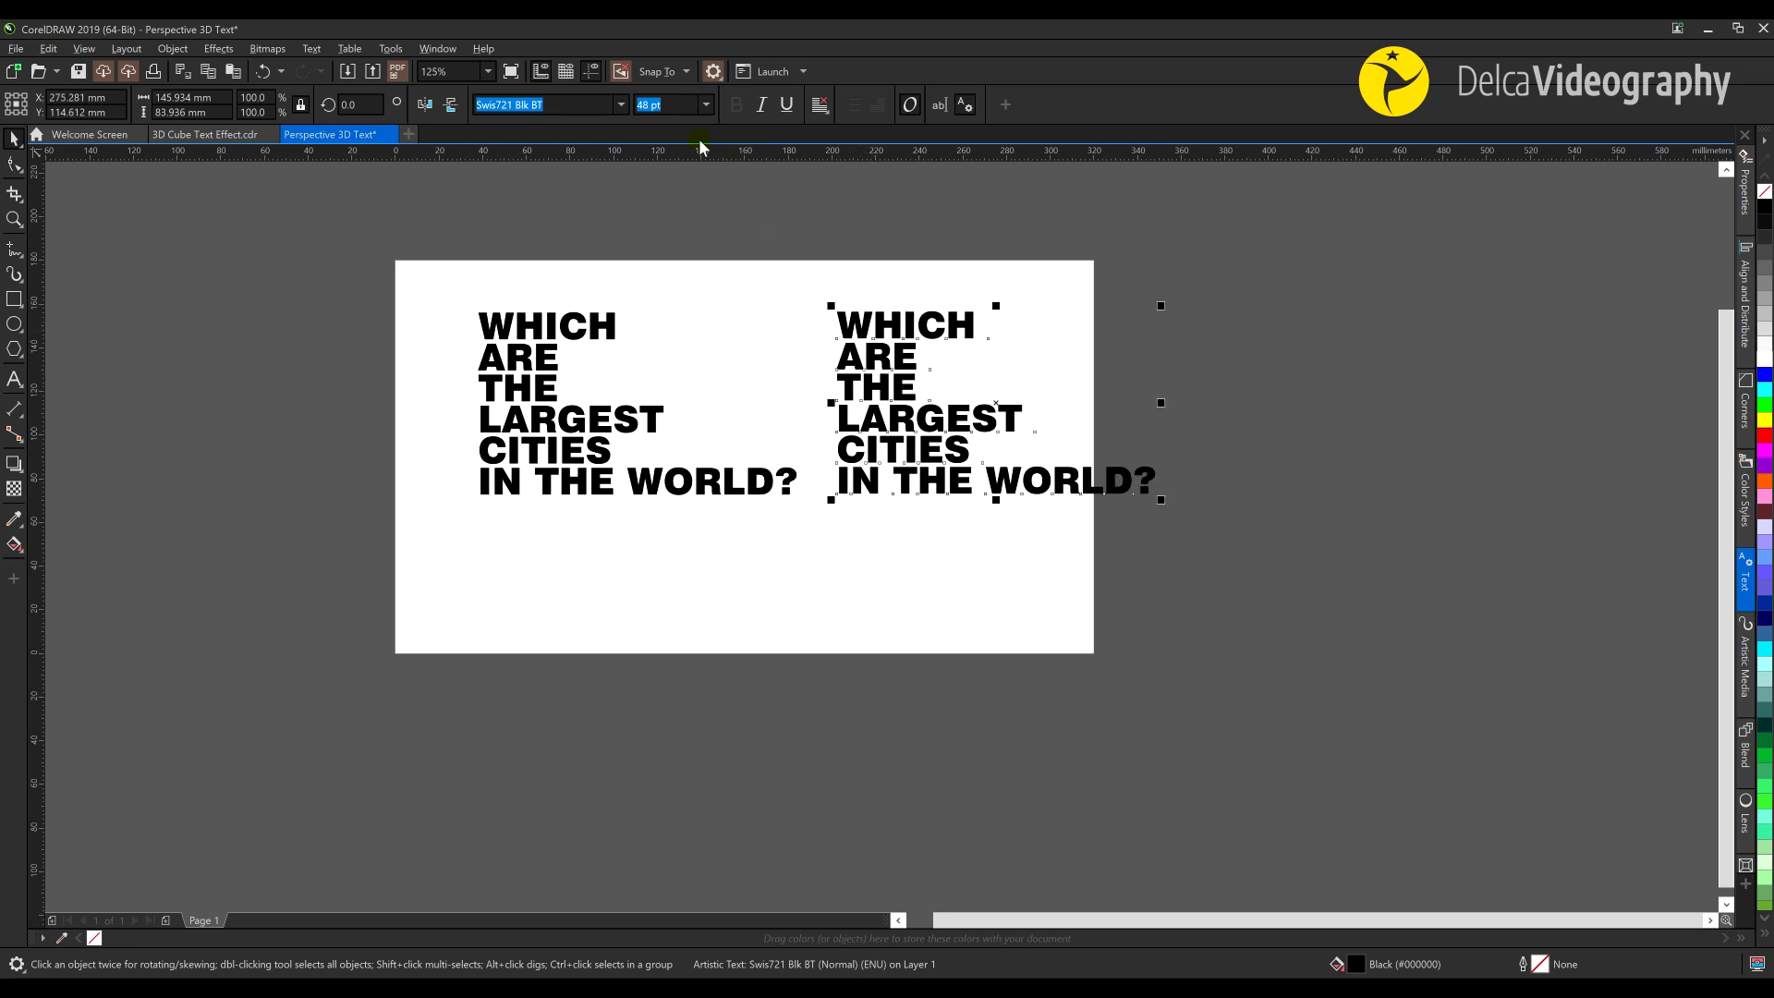
left_click(706, 105)
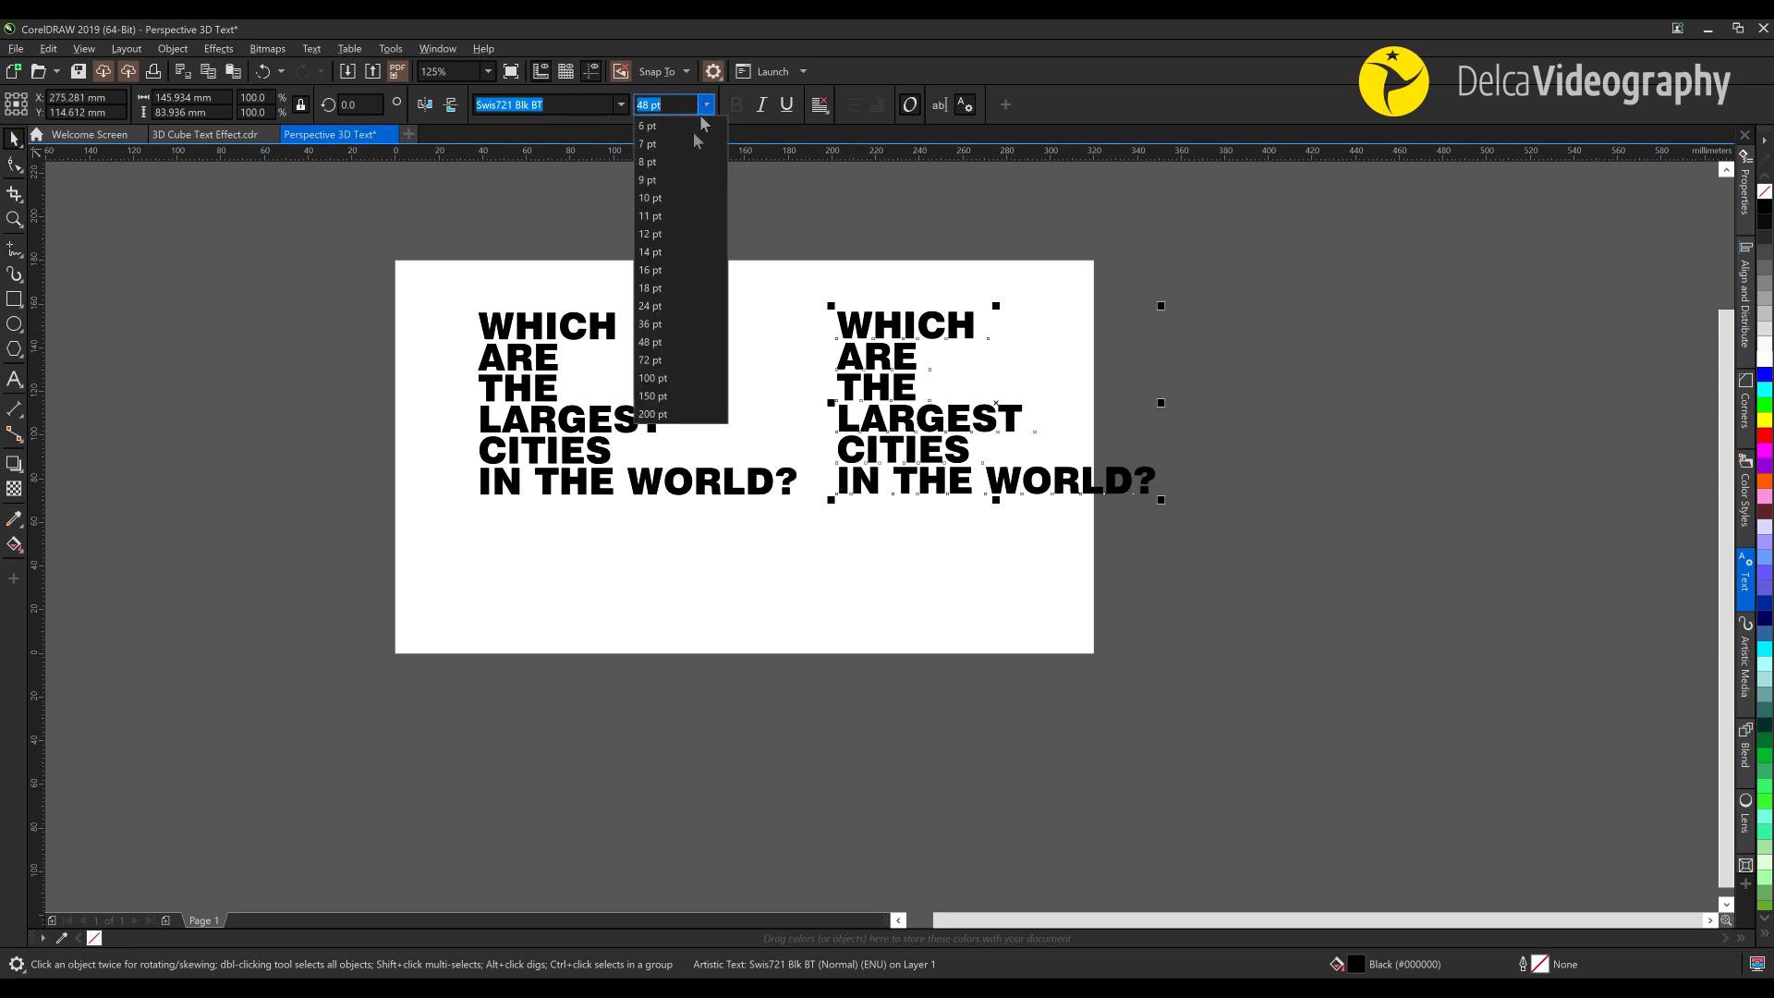
left_click(684, 328)
Replace the copy's text with four lines: TOKYO BEIJING, MEXICO D.F NY, SAO PAULO and NEW DELHI
scroll(919, 347, "up", 2)
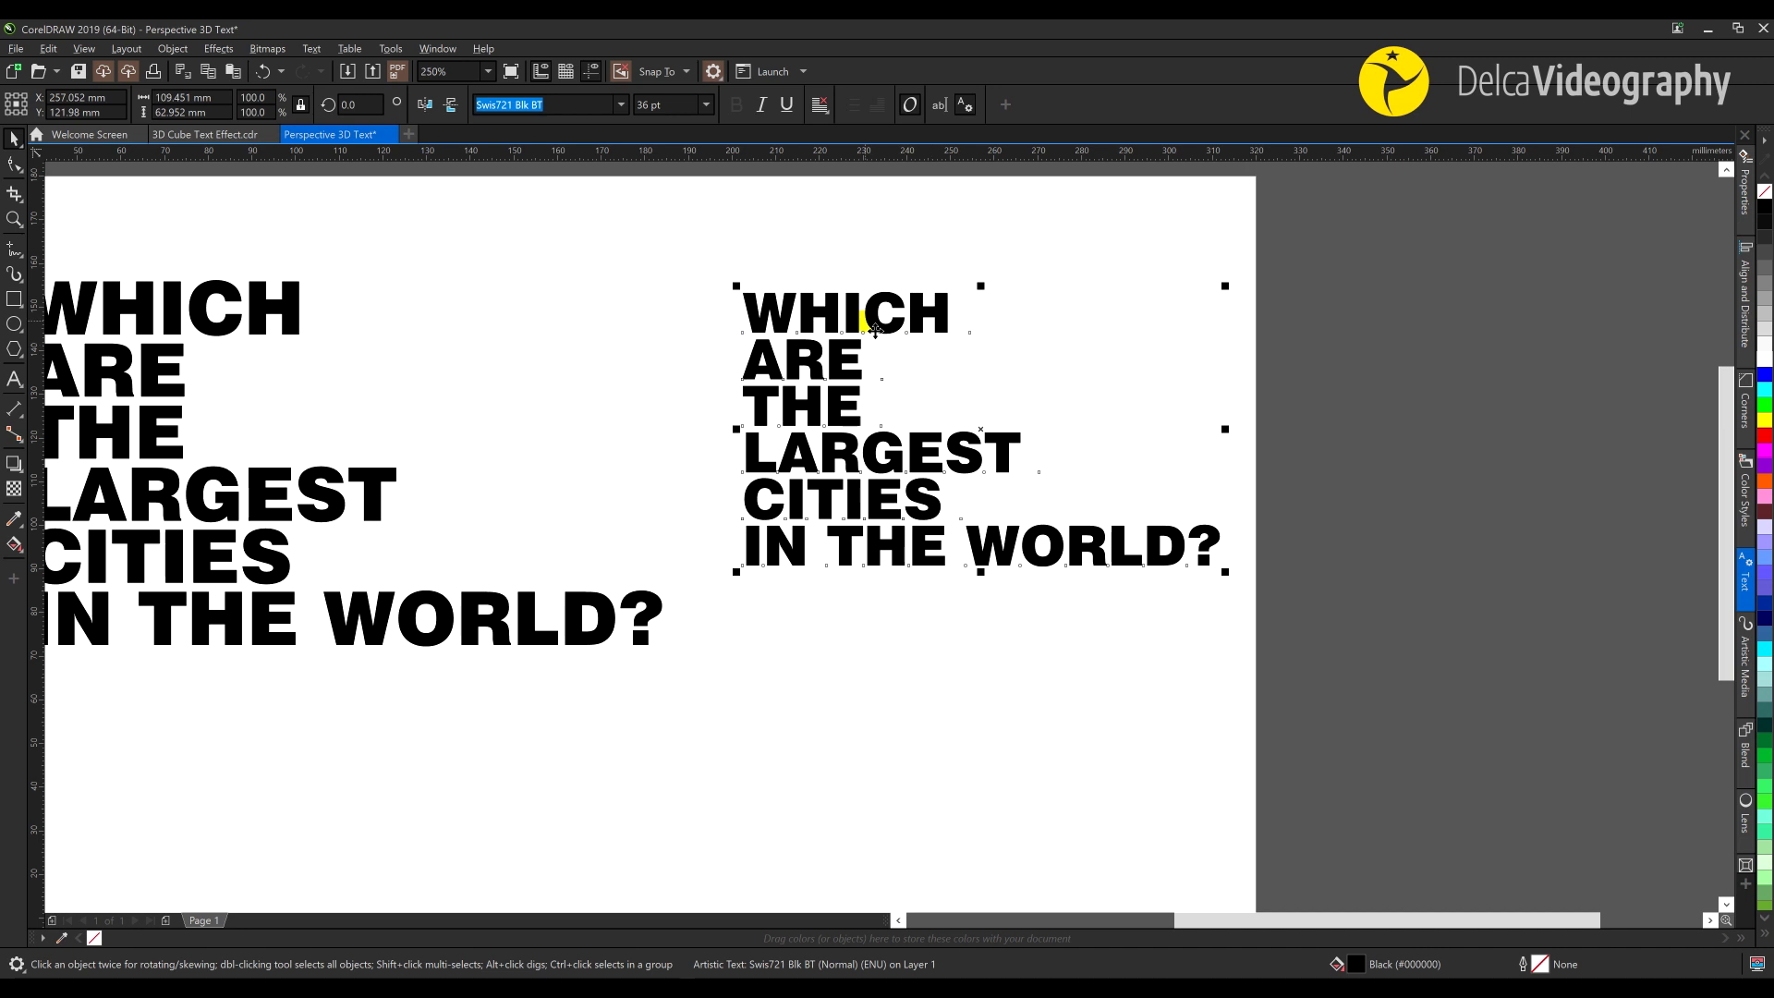
double_click(761, 308)
left_click_drag(744, 309, 1215, 550)
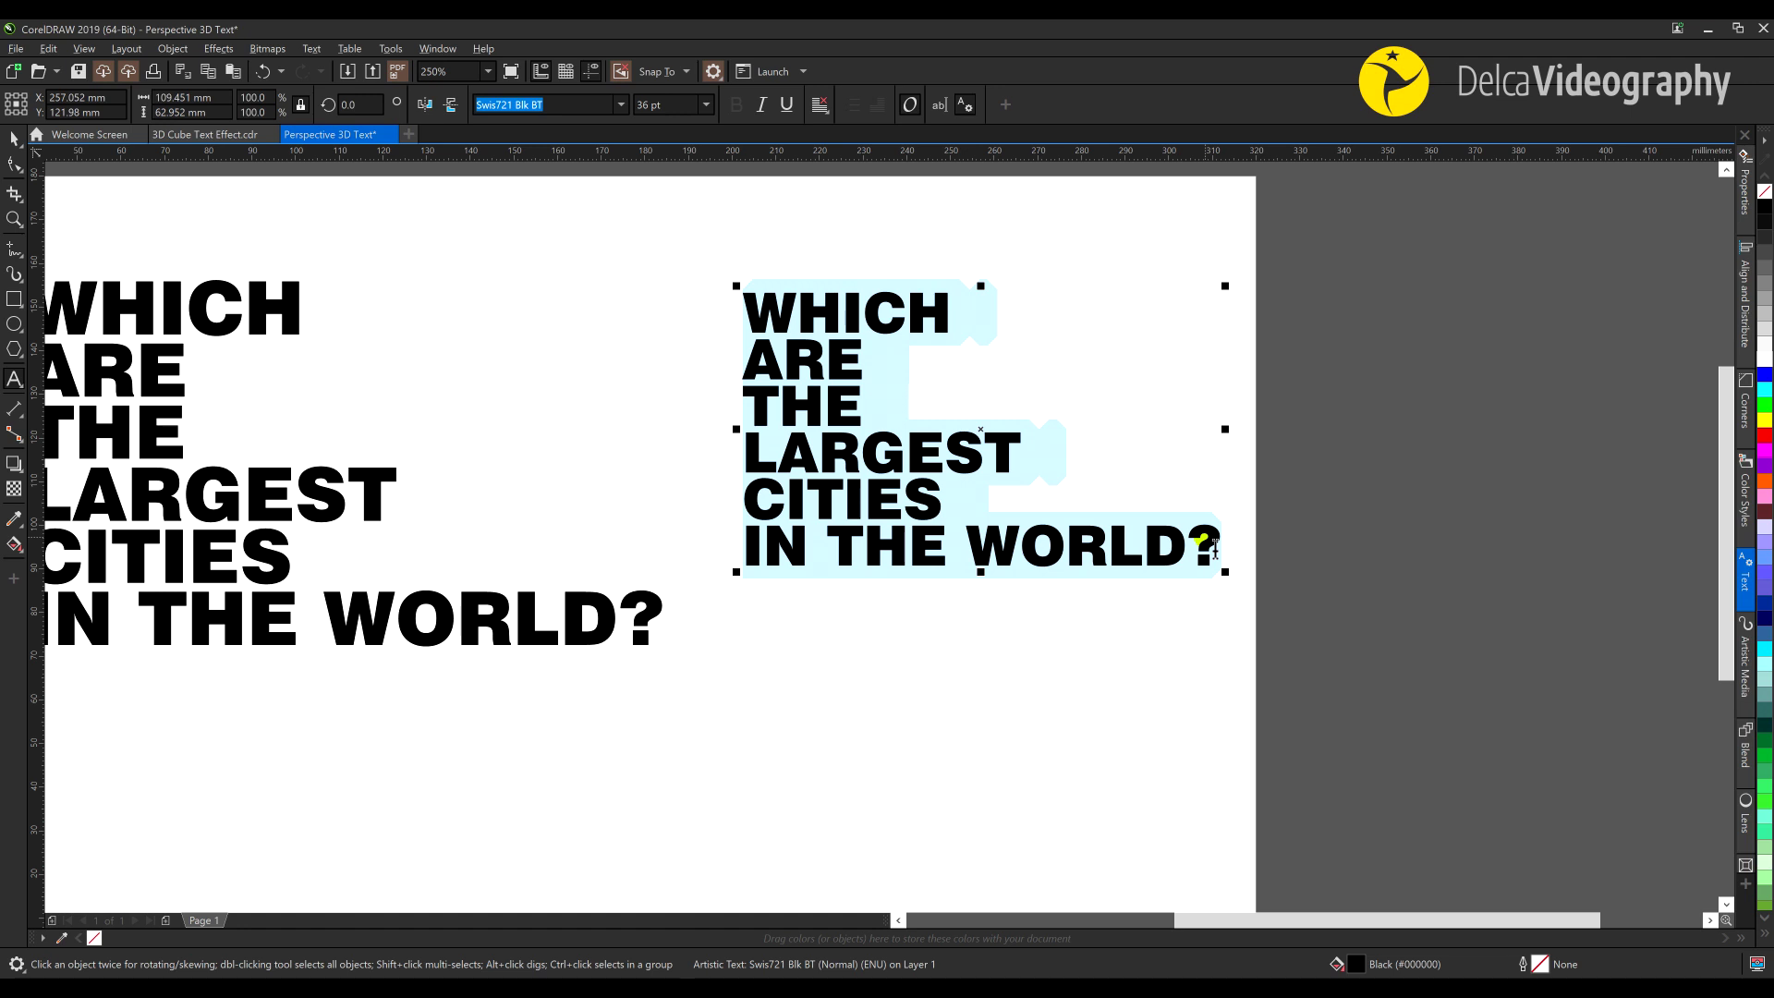
type("TO")
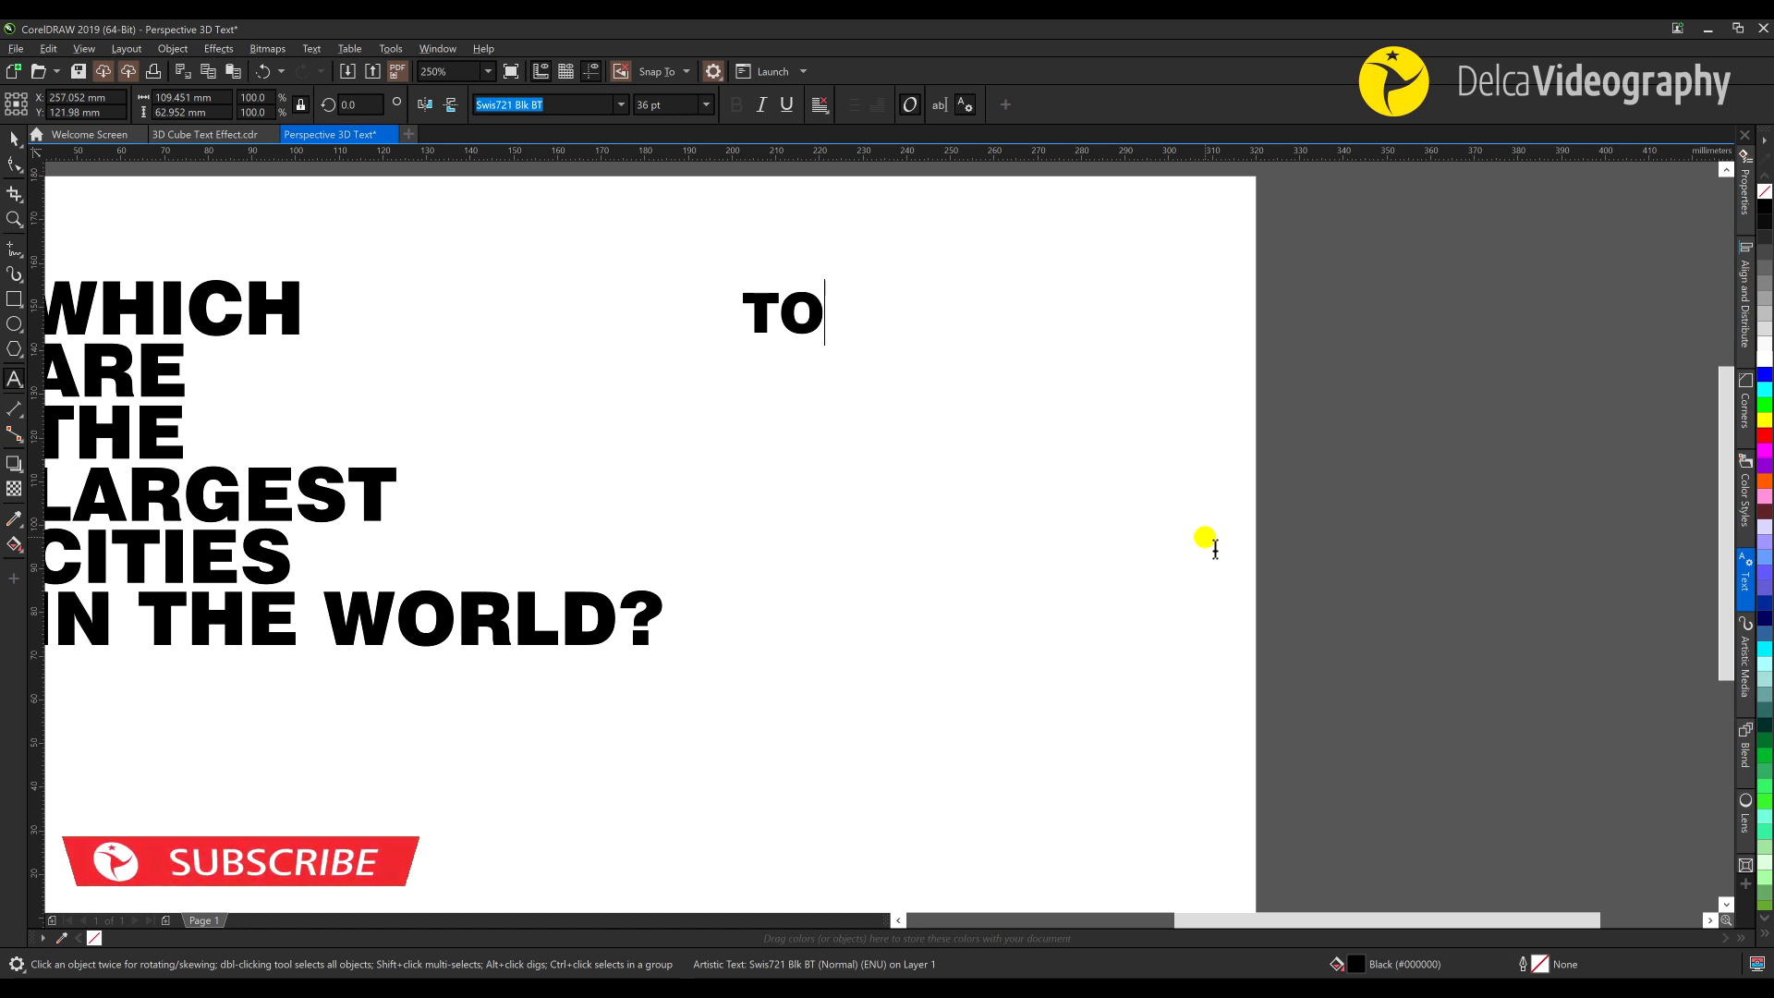
type("KYO BEIJING")
key("Return")
type("MEXICO")
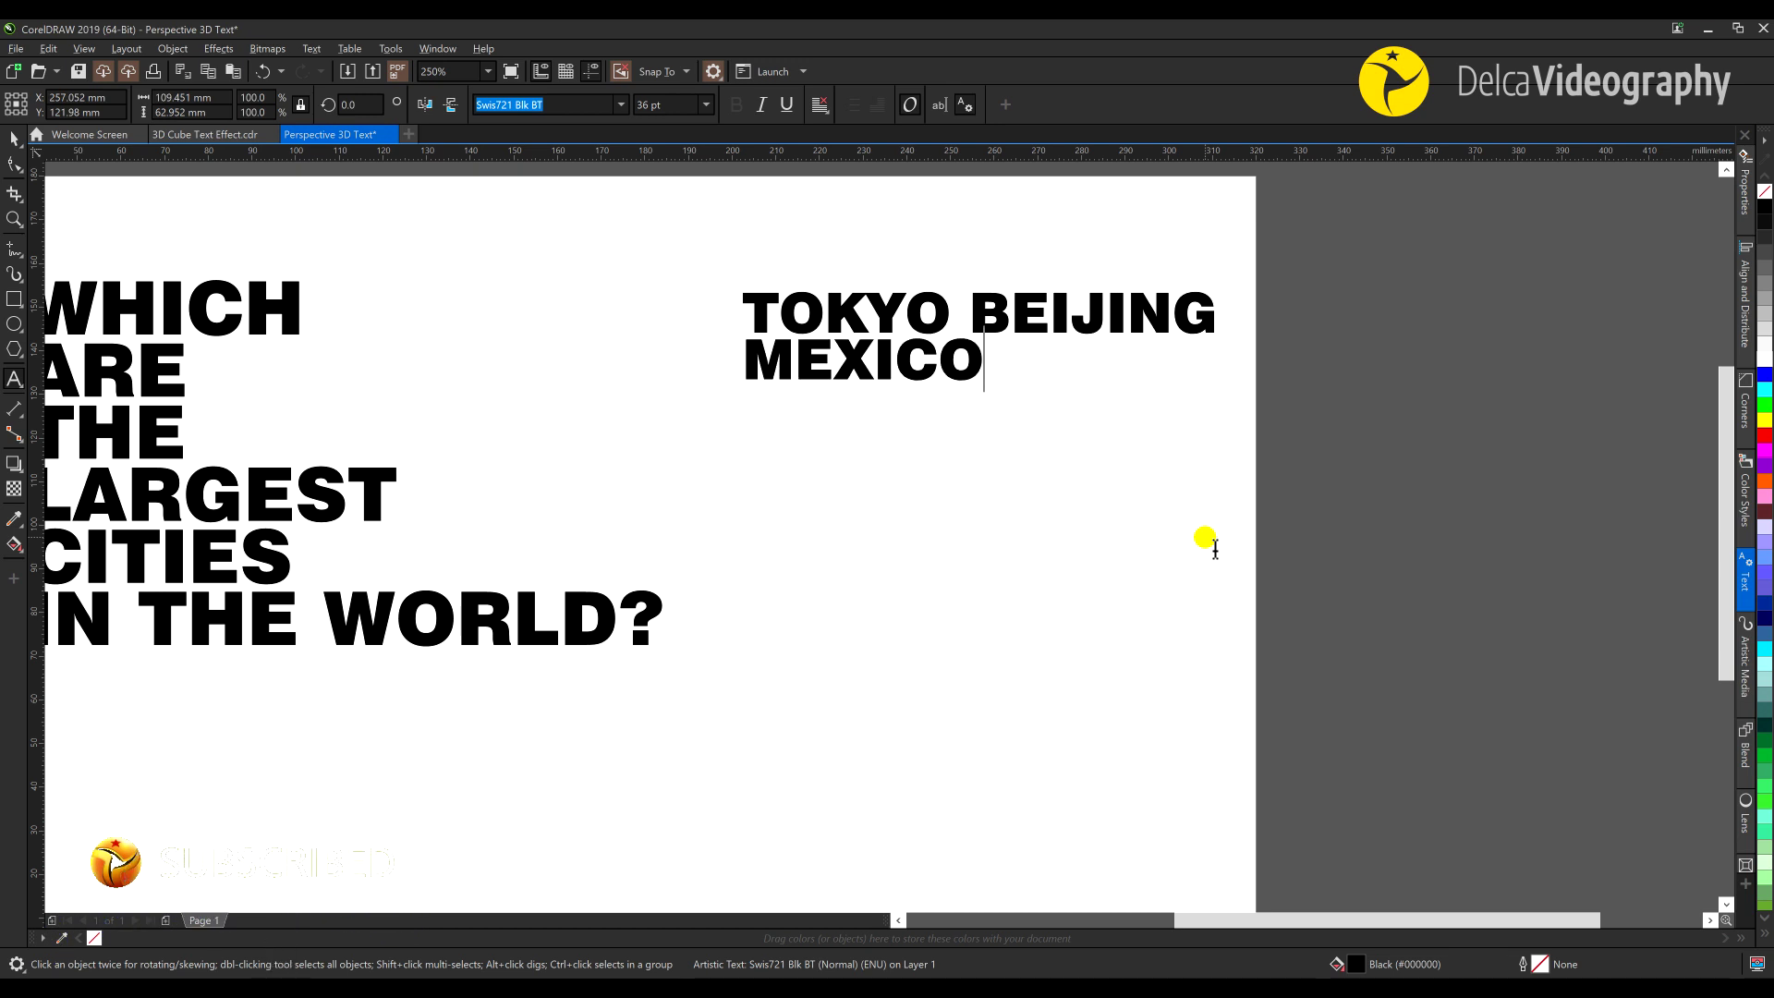
type(" D.F NY")
key("Return")
type("S")
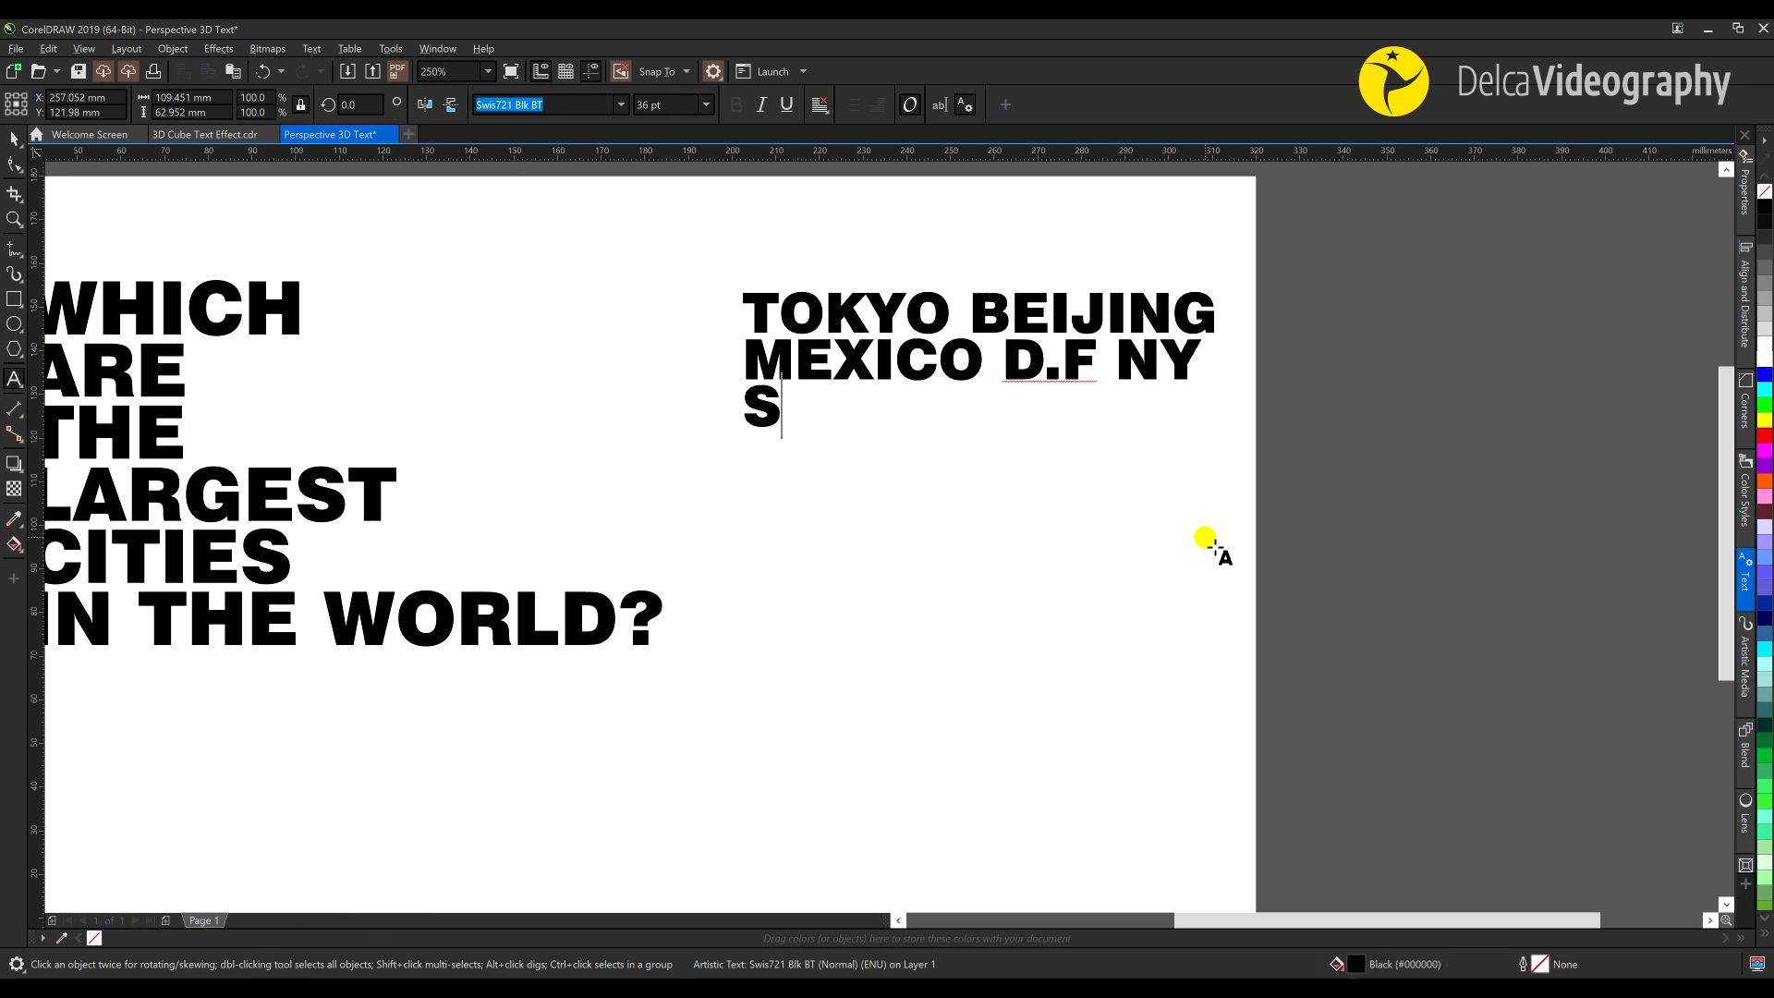
type("AO PAULO")
key("Return")
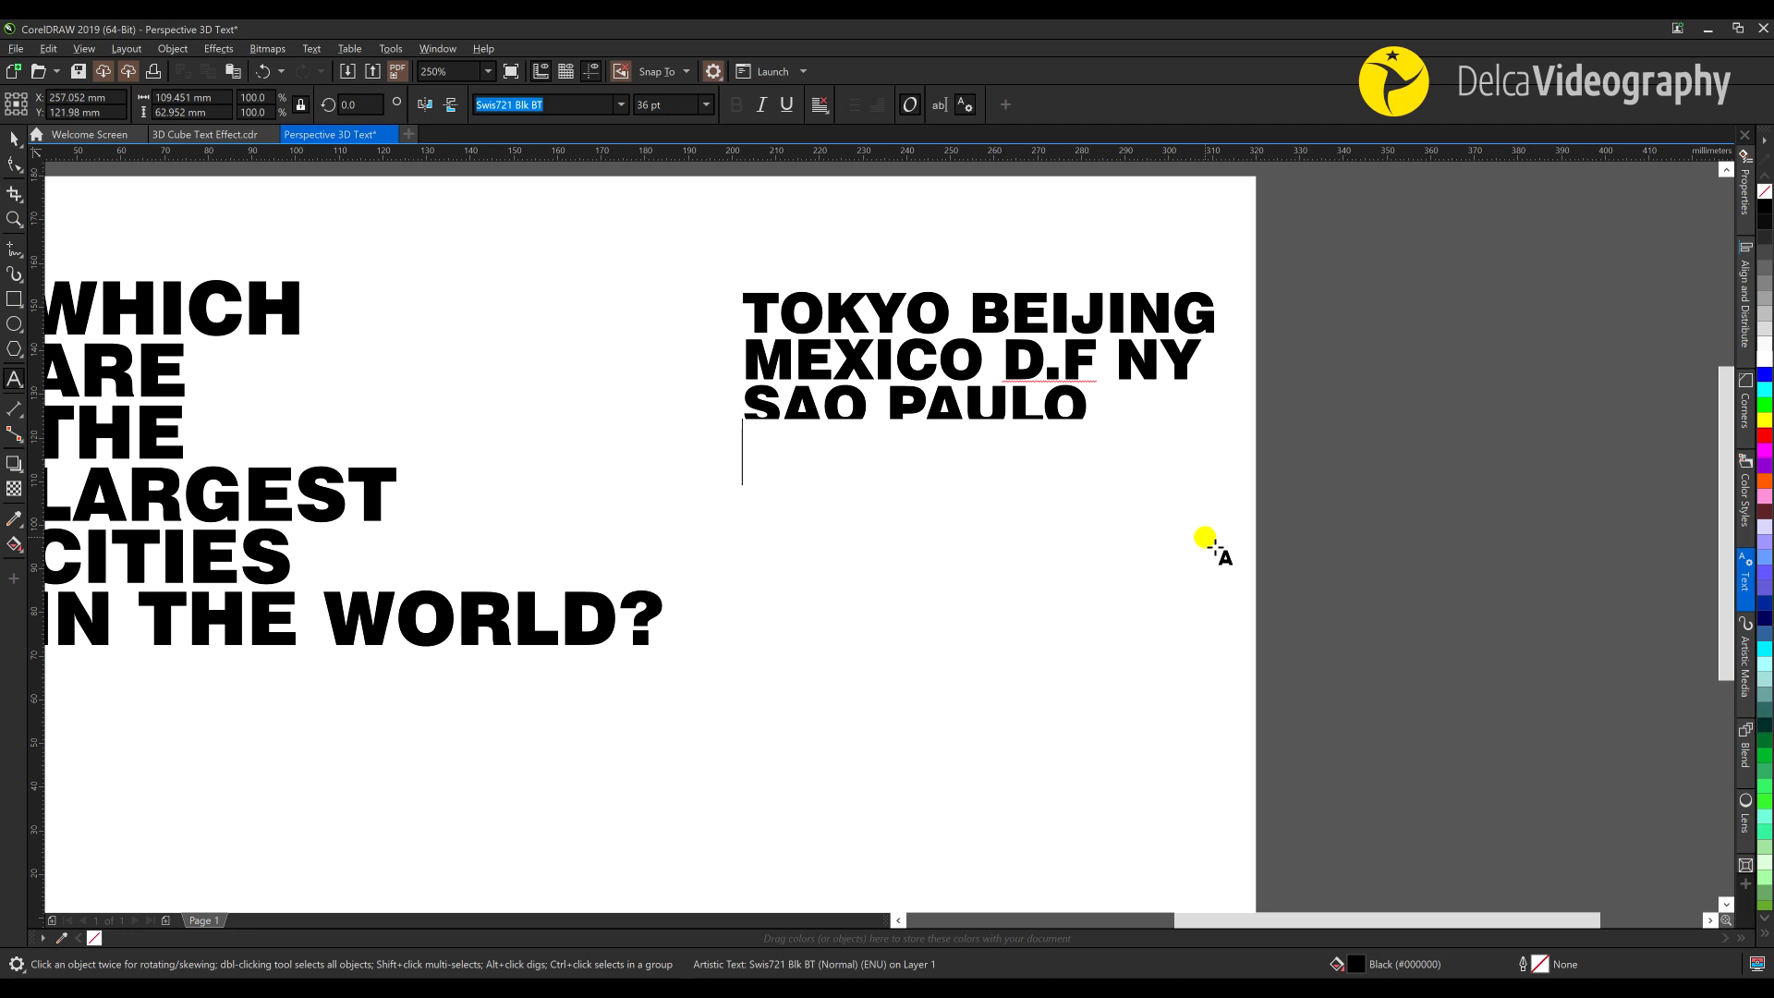
type("NEW DELHI")
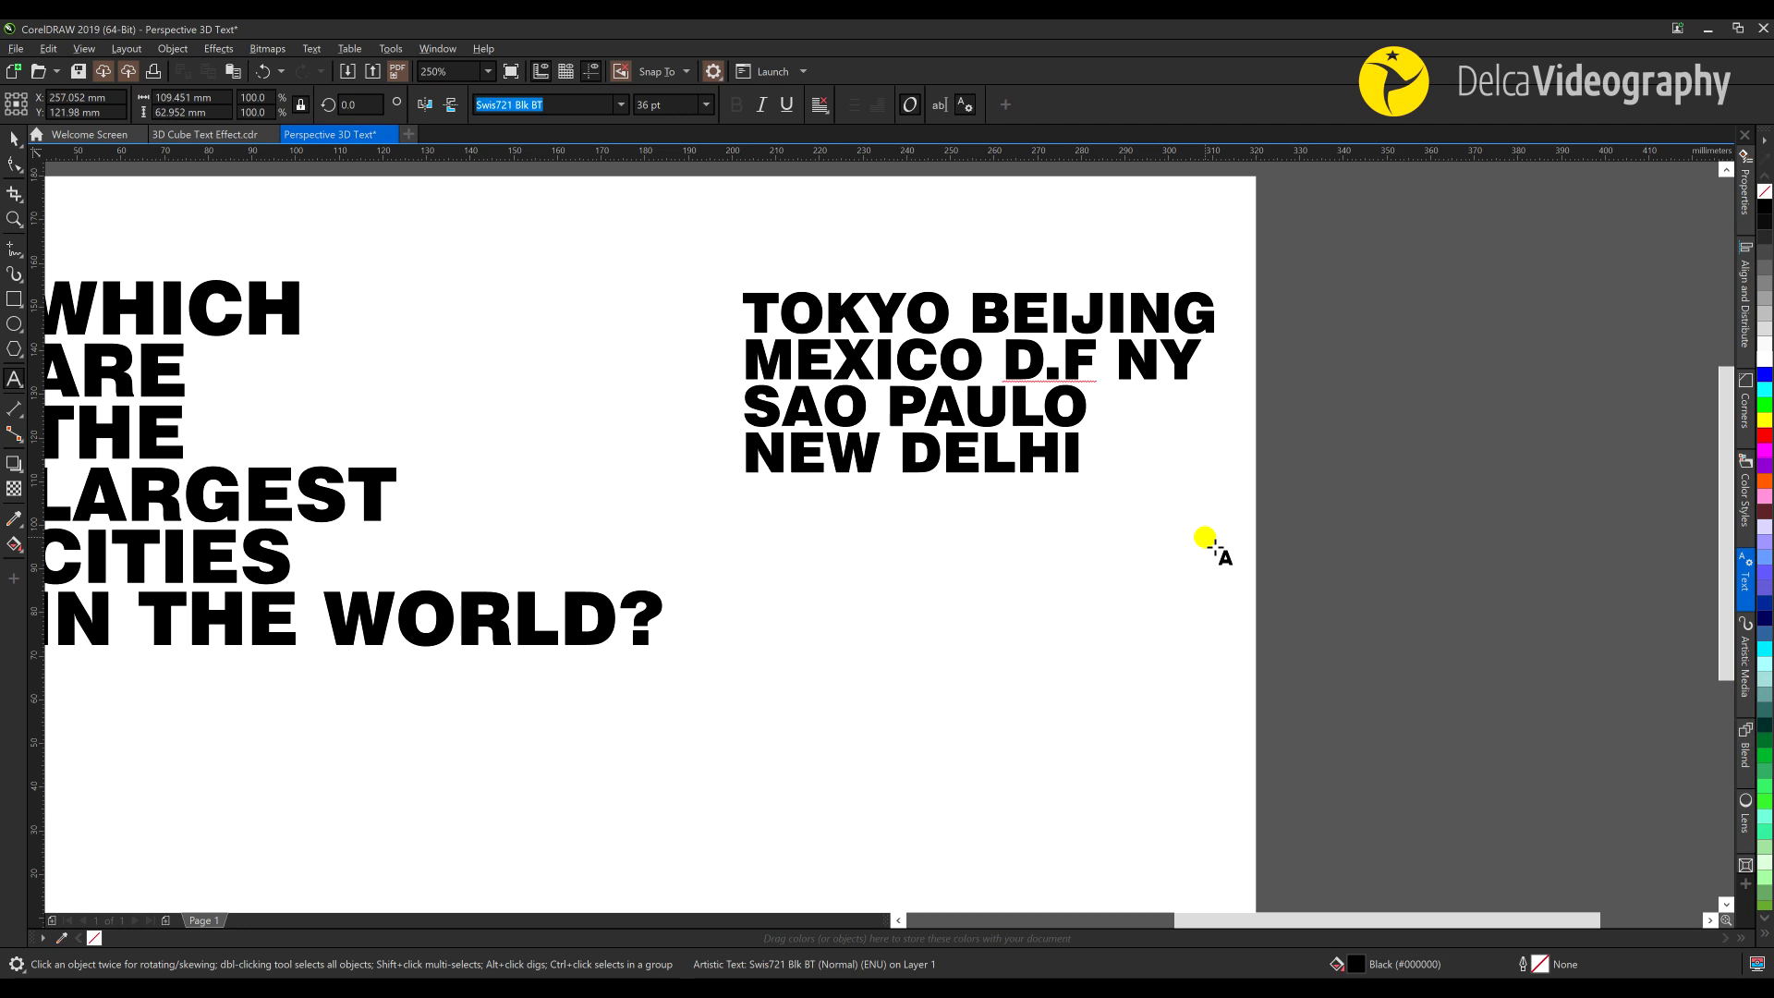
left_click(14, 141)
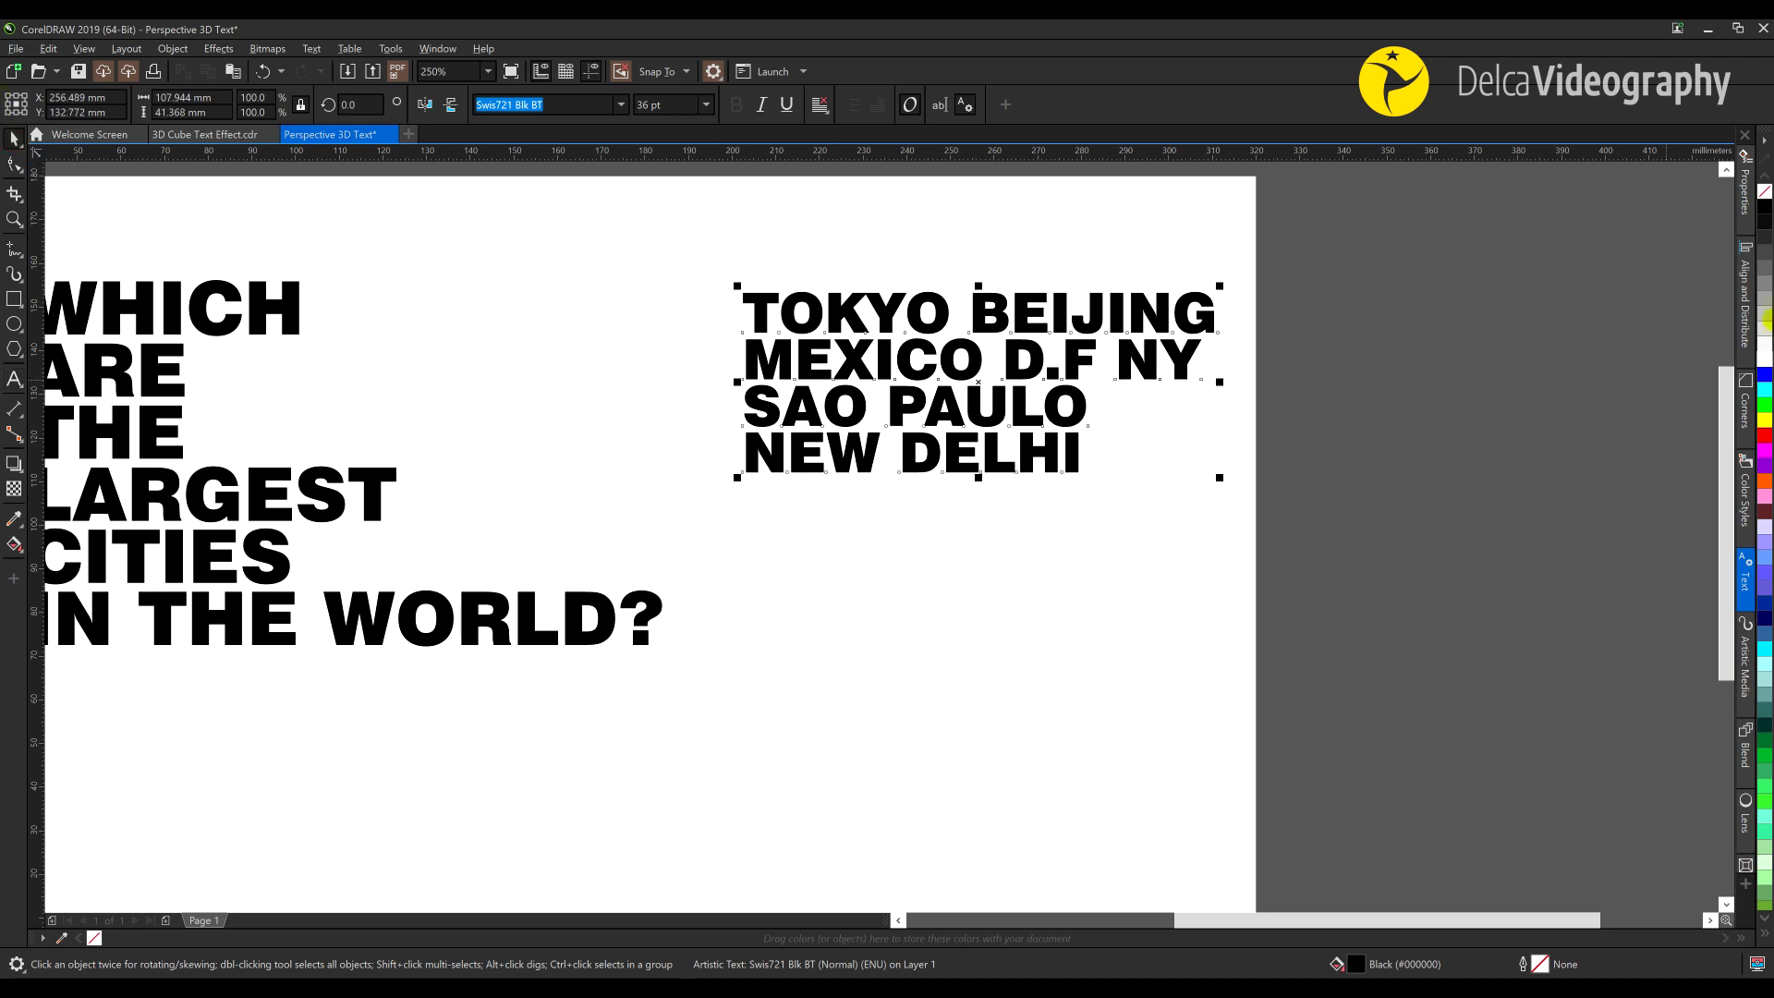
Fill the city names text block with dark grey (#4D4D4D) and deselect it
left_click(1762, 259)
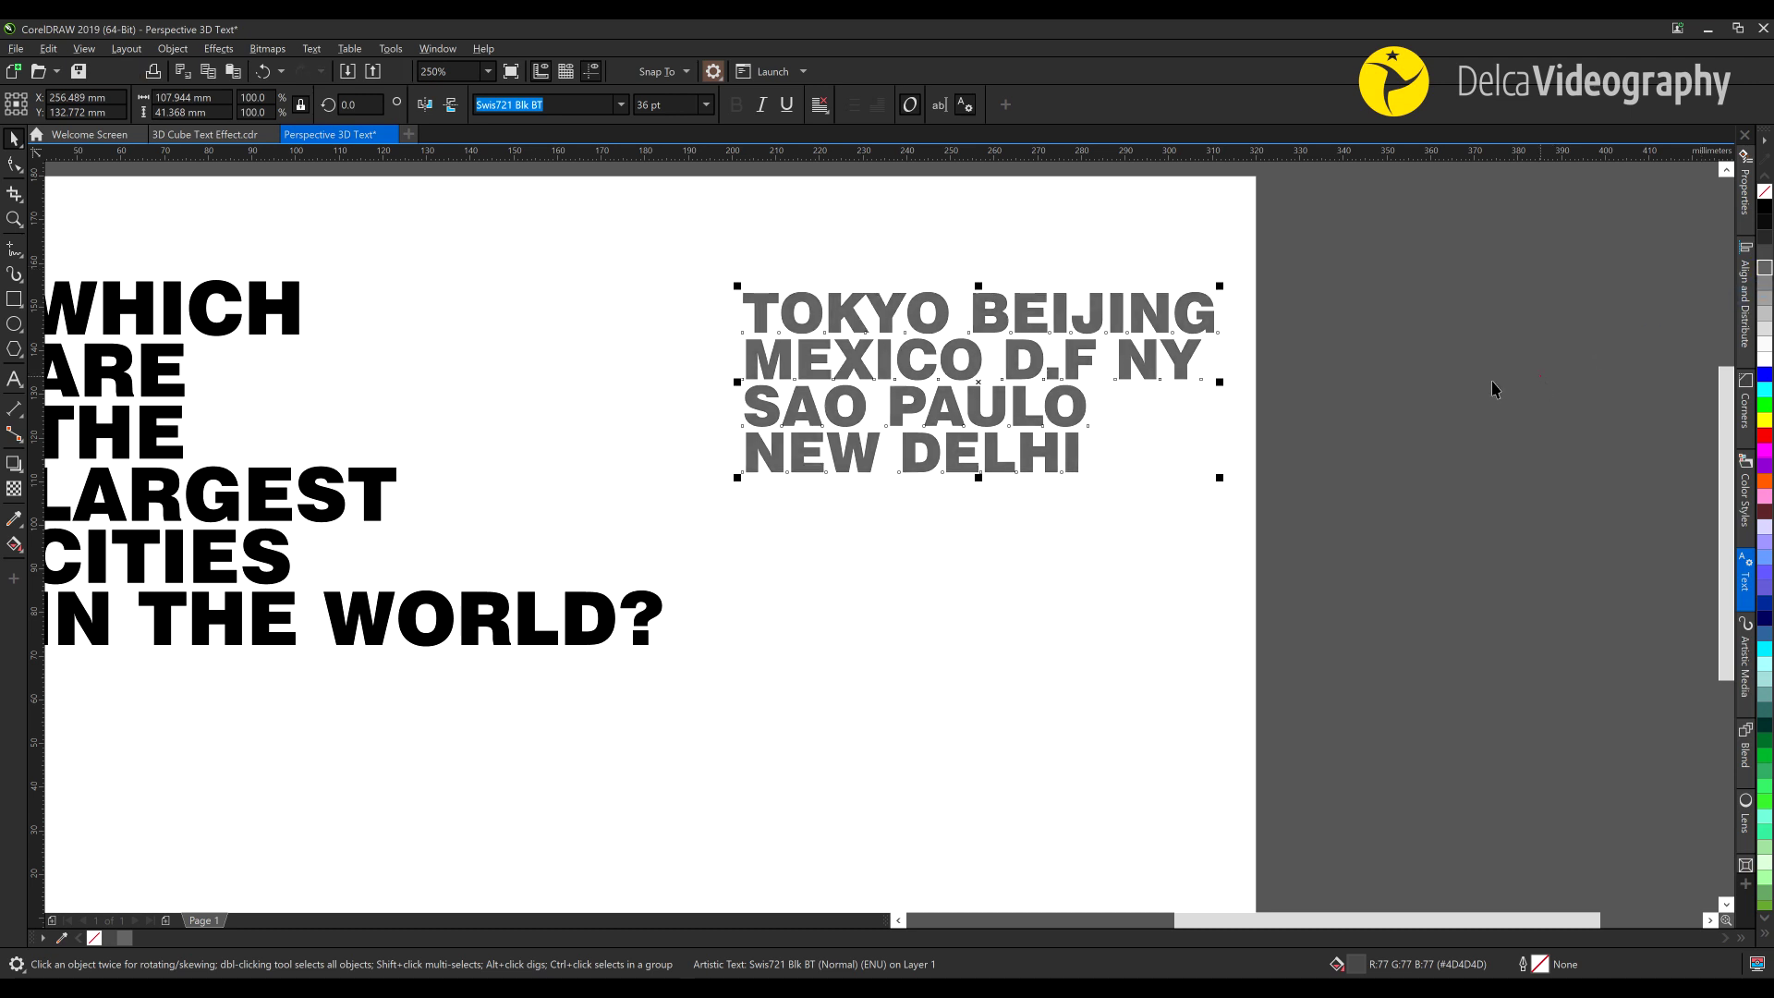
left_click(1541, 376)
scroll(1203, 428, "down", 3)
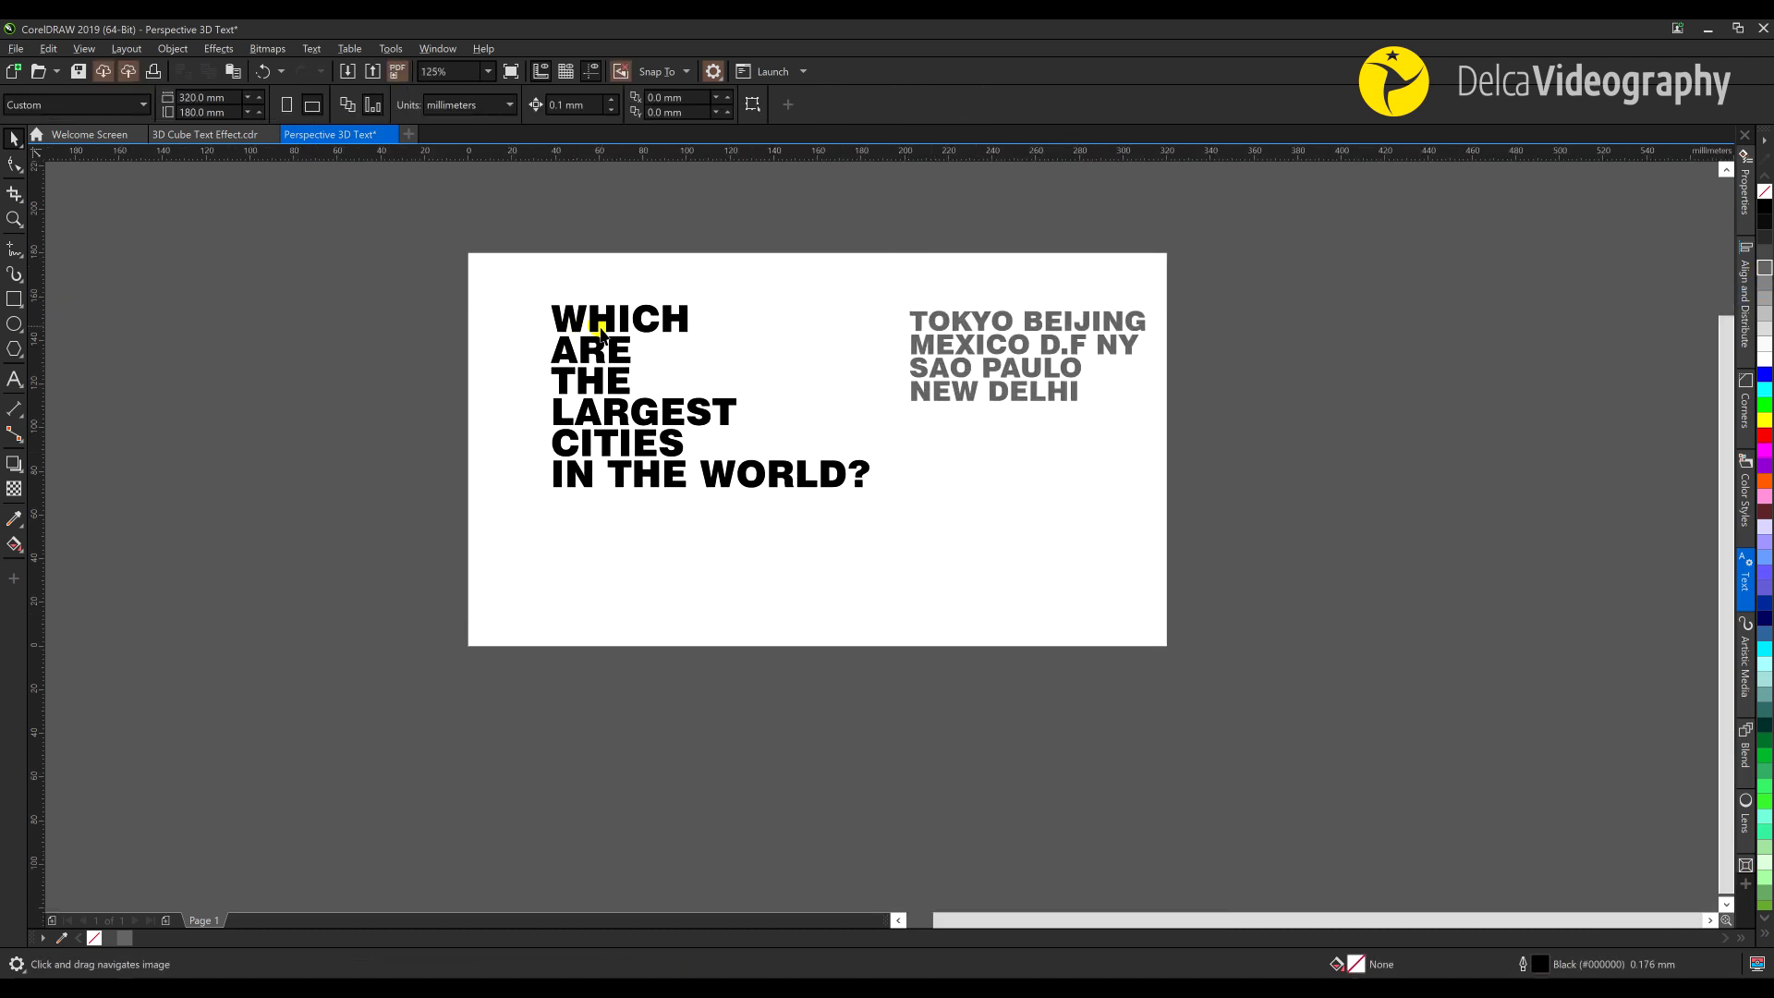
Place a vertical guideline at about 68 mm, running between the H and I of WHICH down through the question text
left_click(610, 328)
scroll(610, 328, "up", 4)
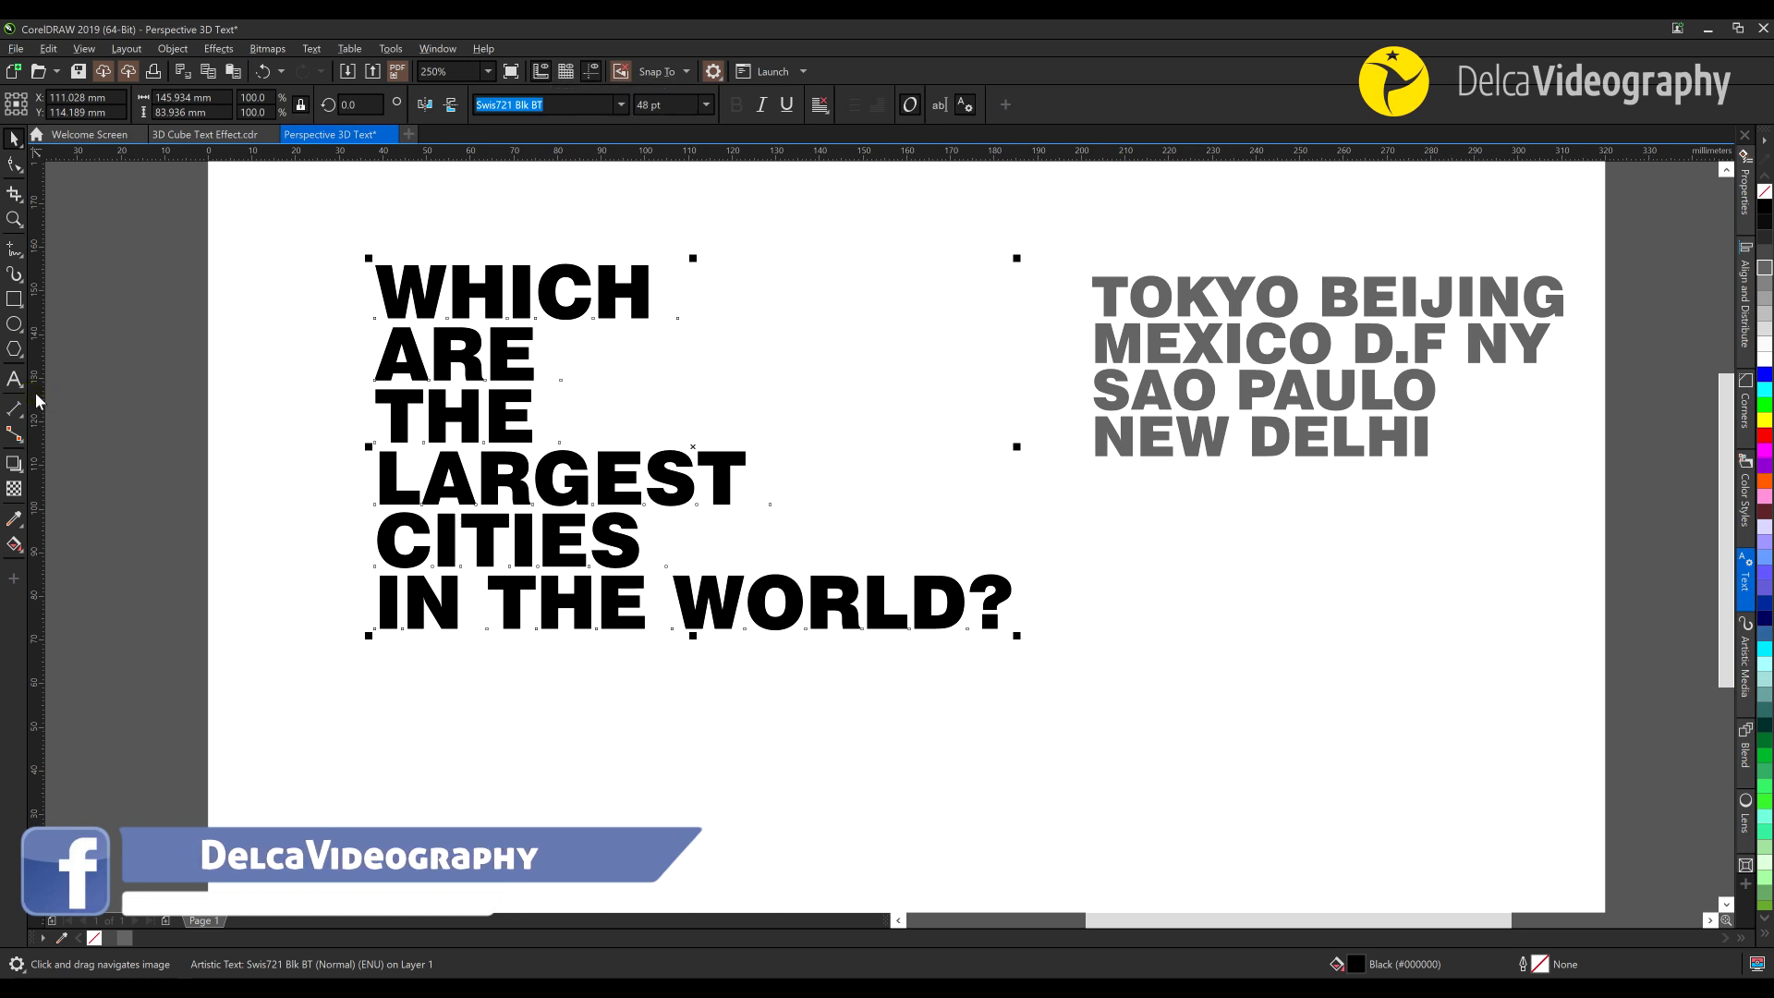
left_click(507, 265)
scroll(511, 265, "up", 2)
left_click_drag(508, 261, 666, 208)
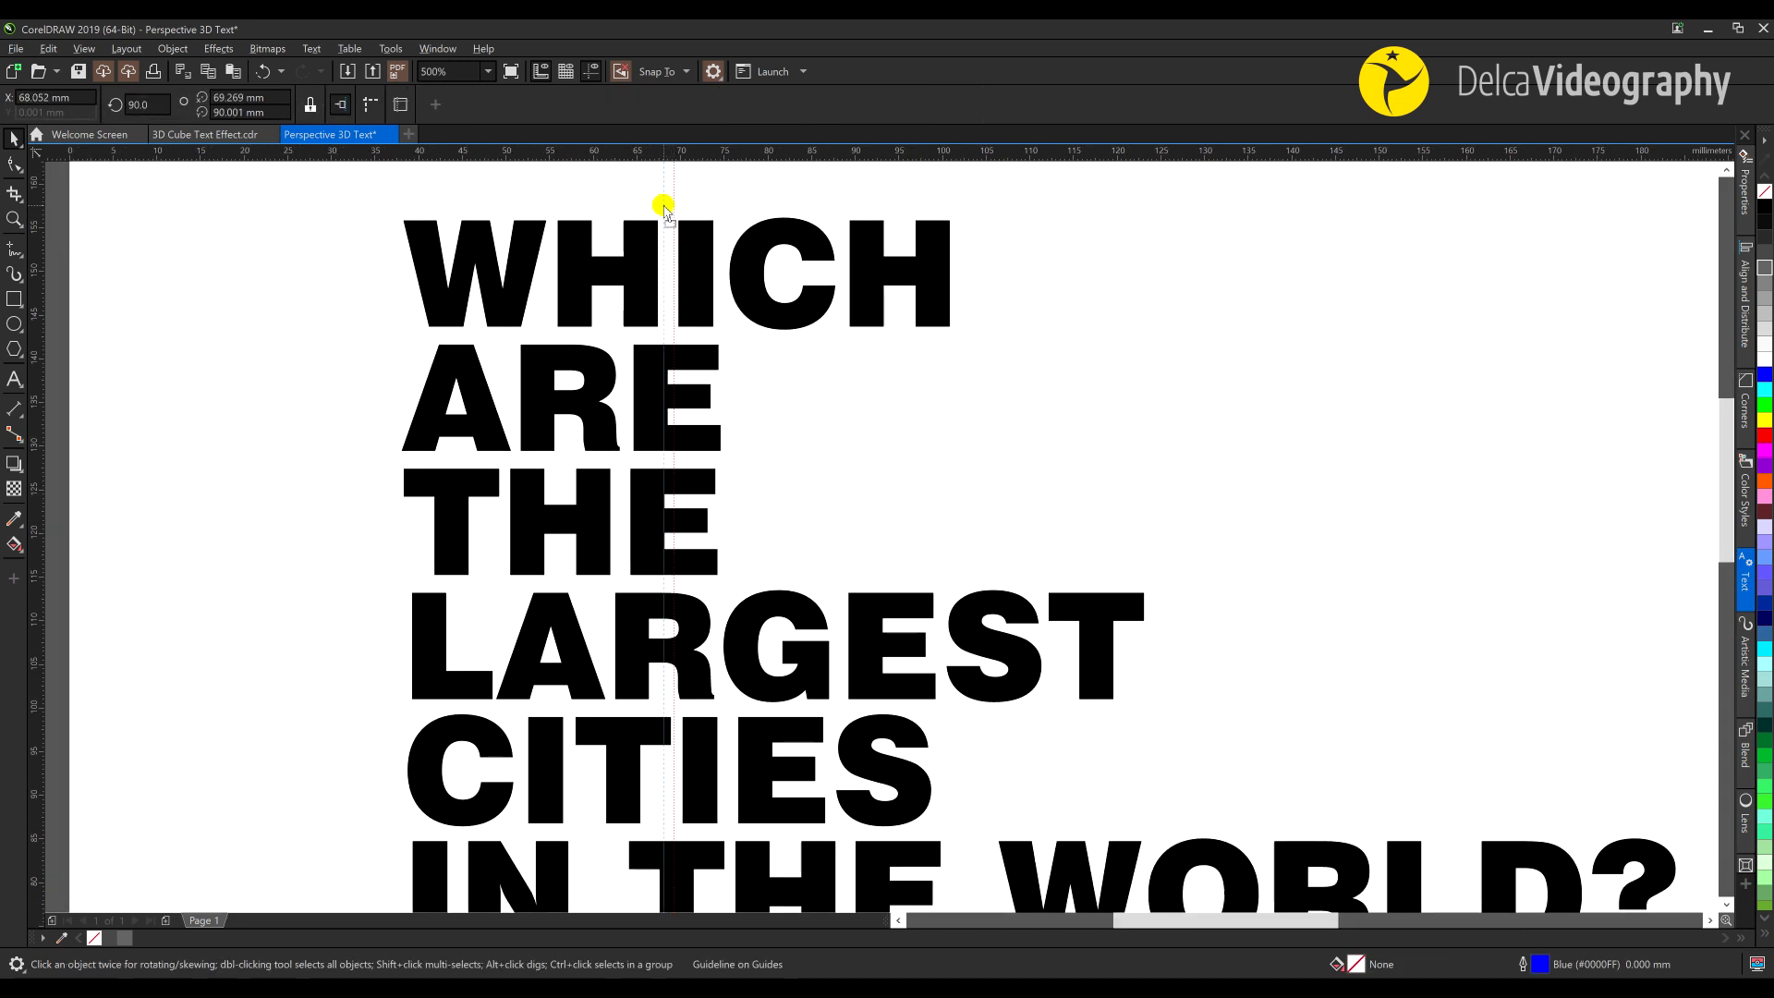
scroll(652, 315, "up", 4)
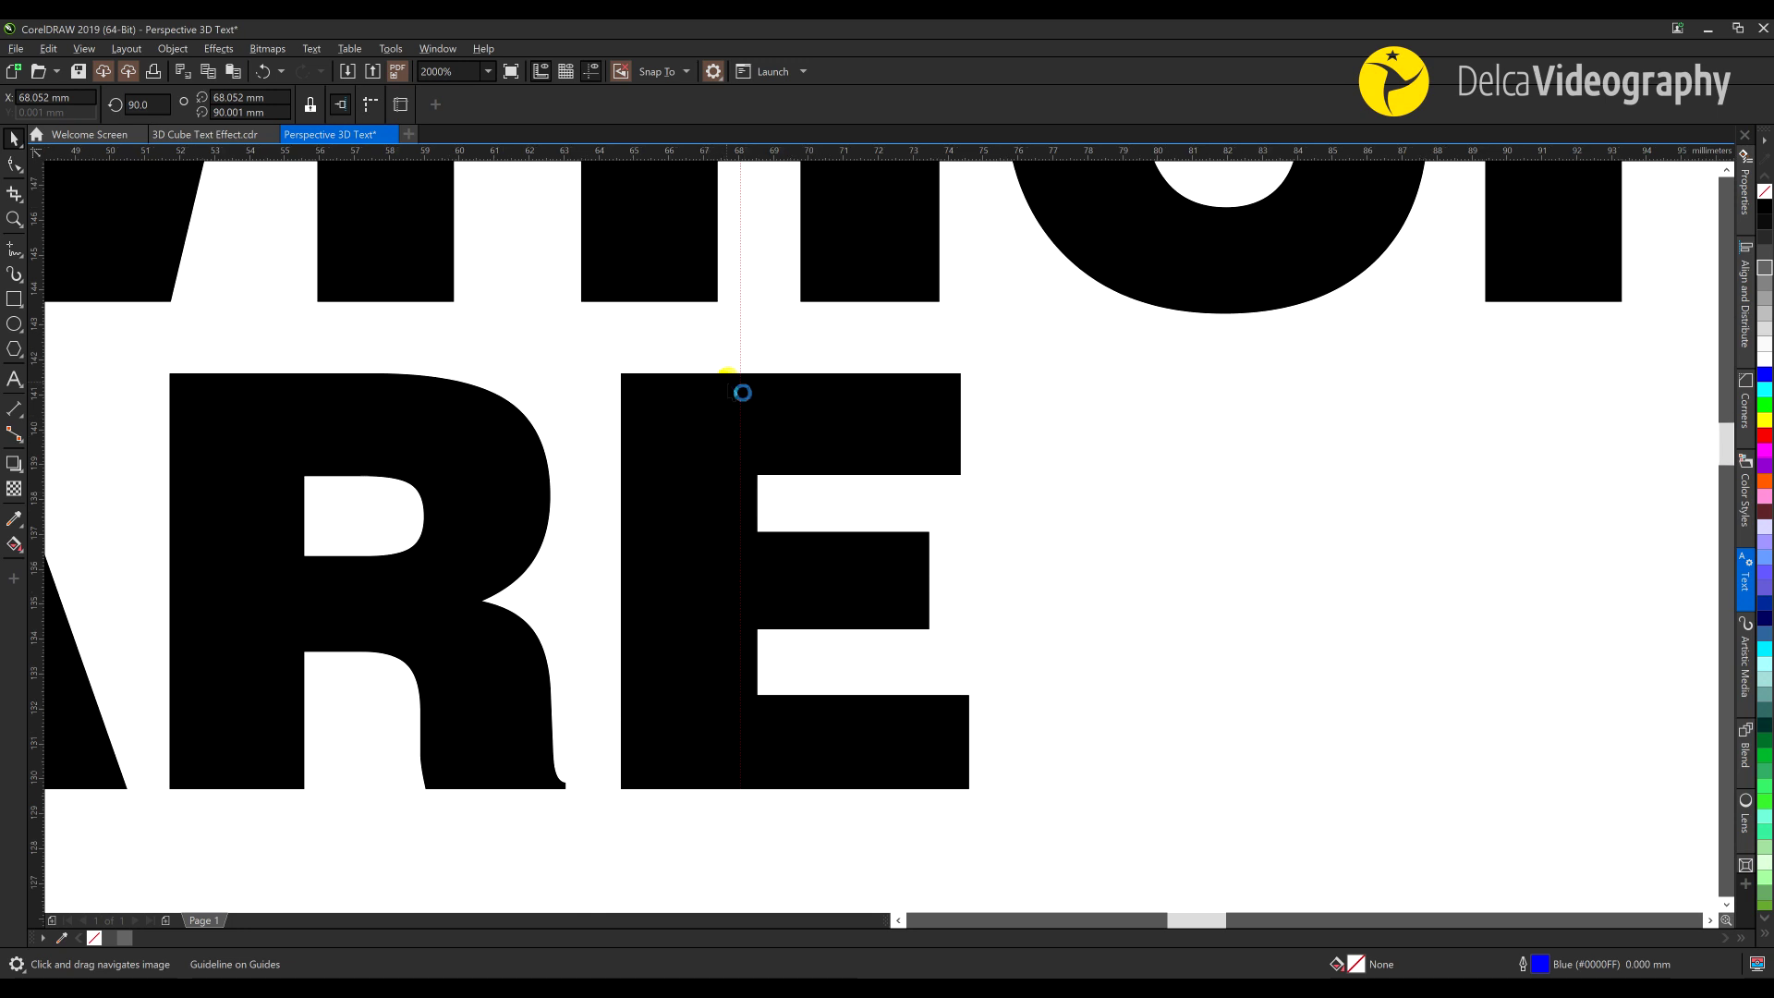
scroll(728, 375, "down", 4)
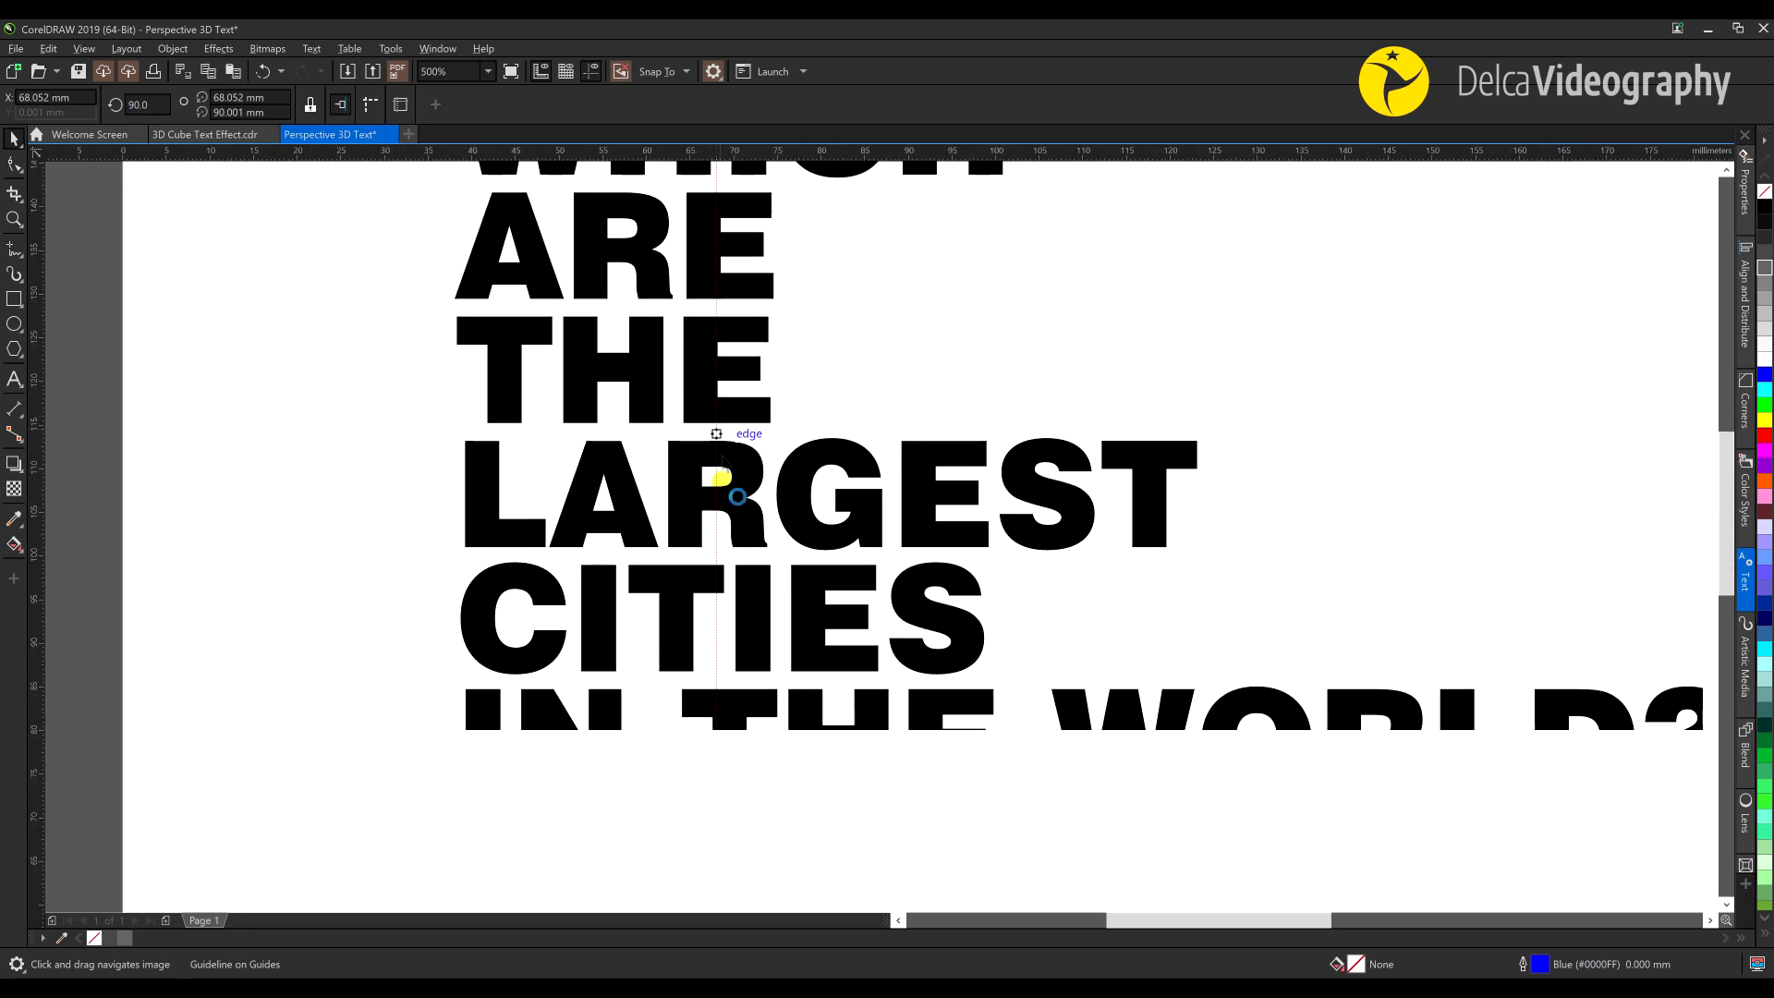
scroll(674, 397, "up", 3)
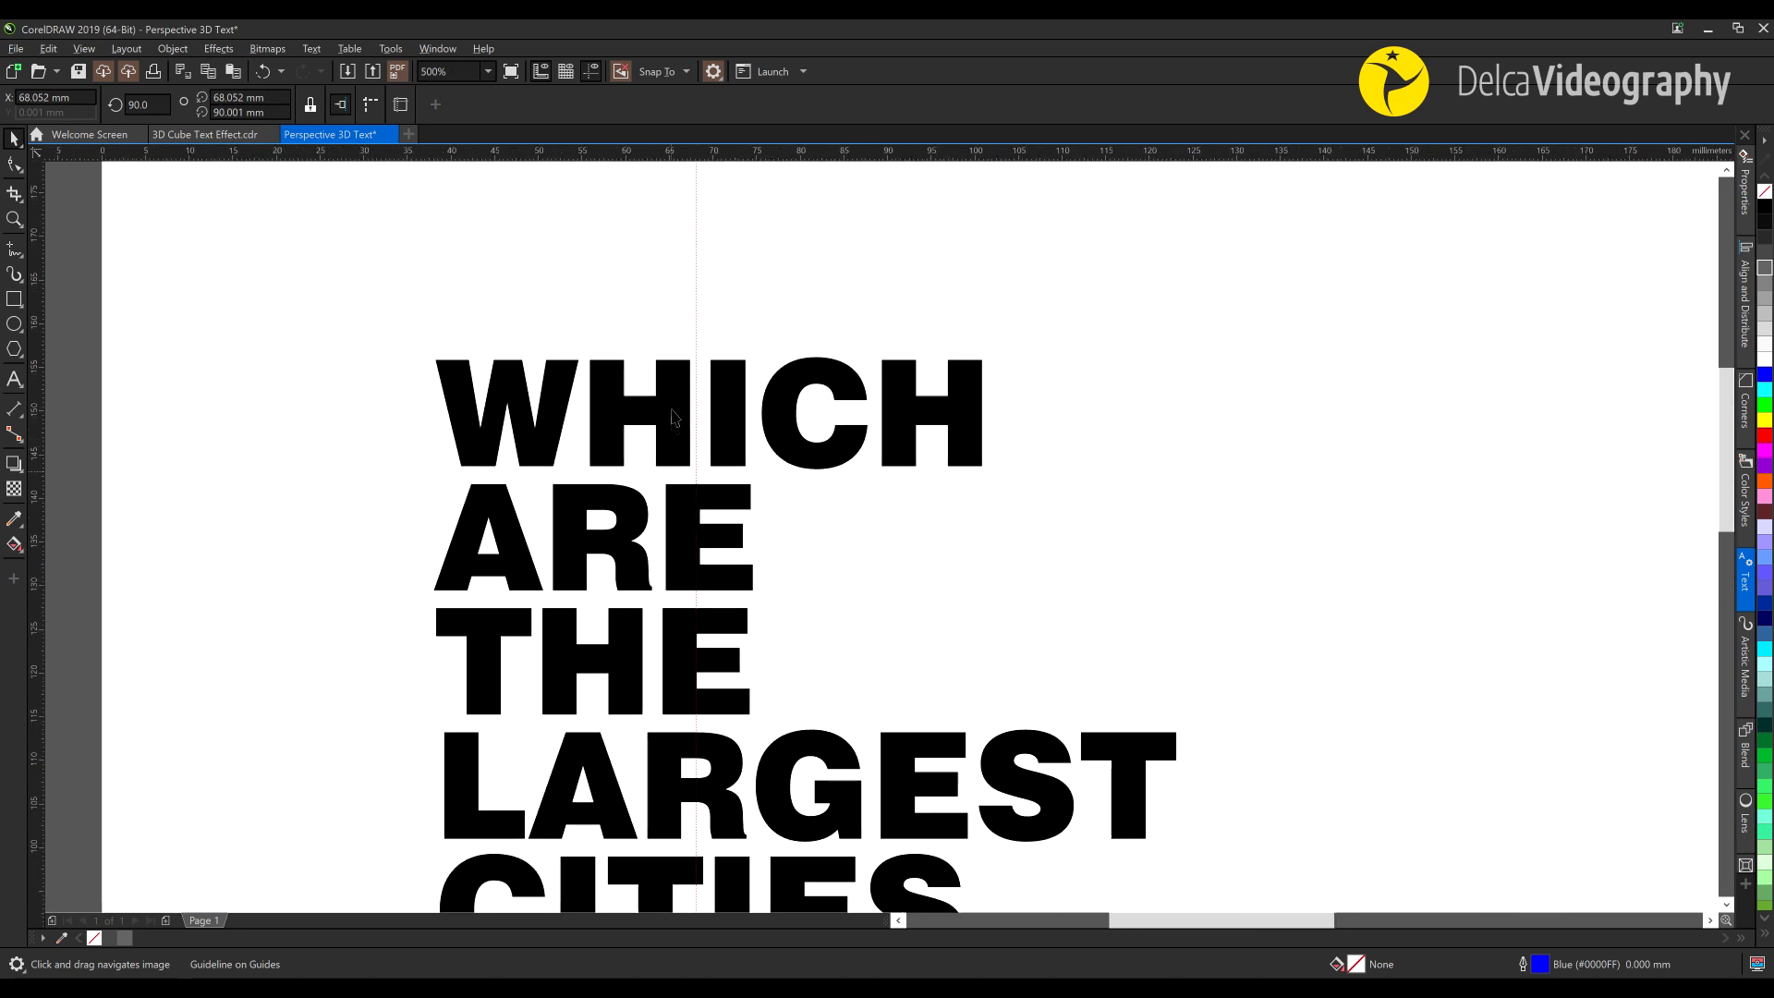
scroll(593, 394, "down", 2)
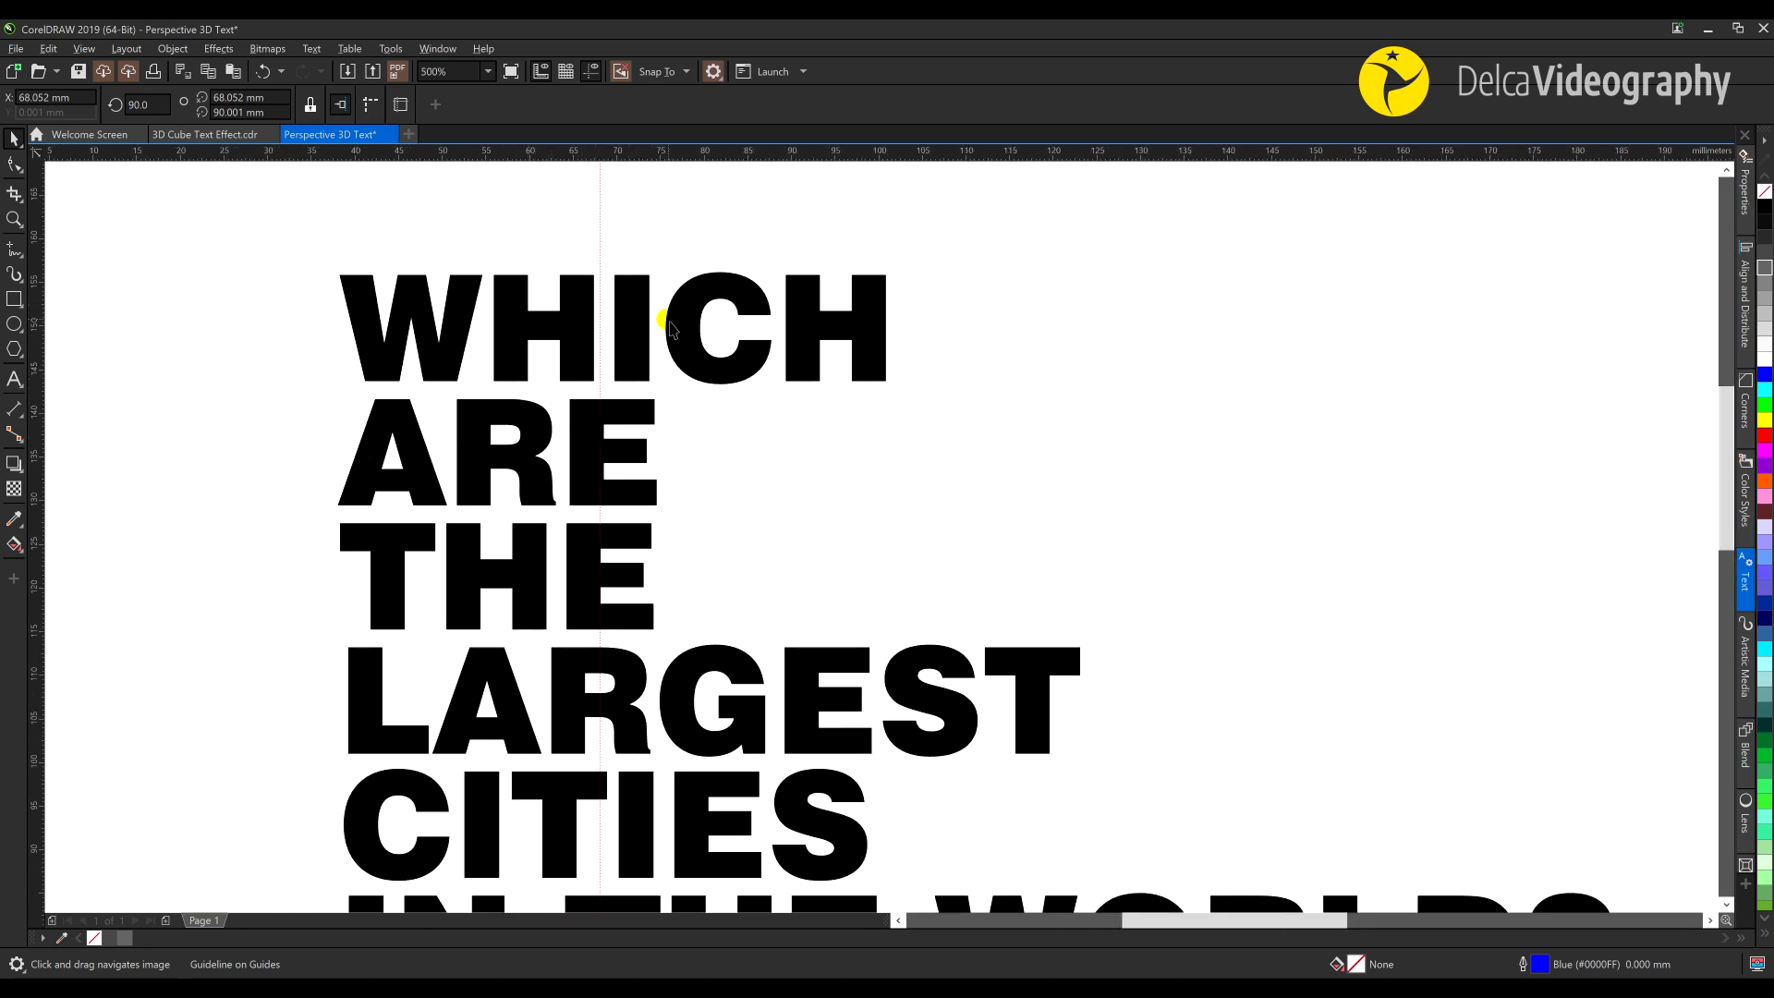
scroll(634, 439, "down", 3)
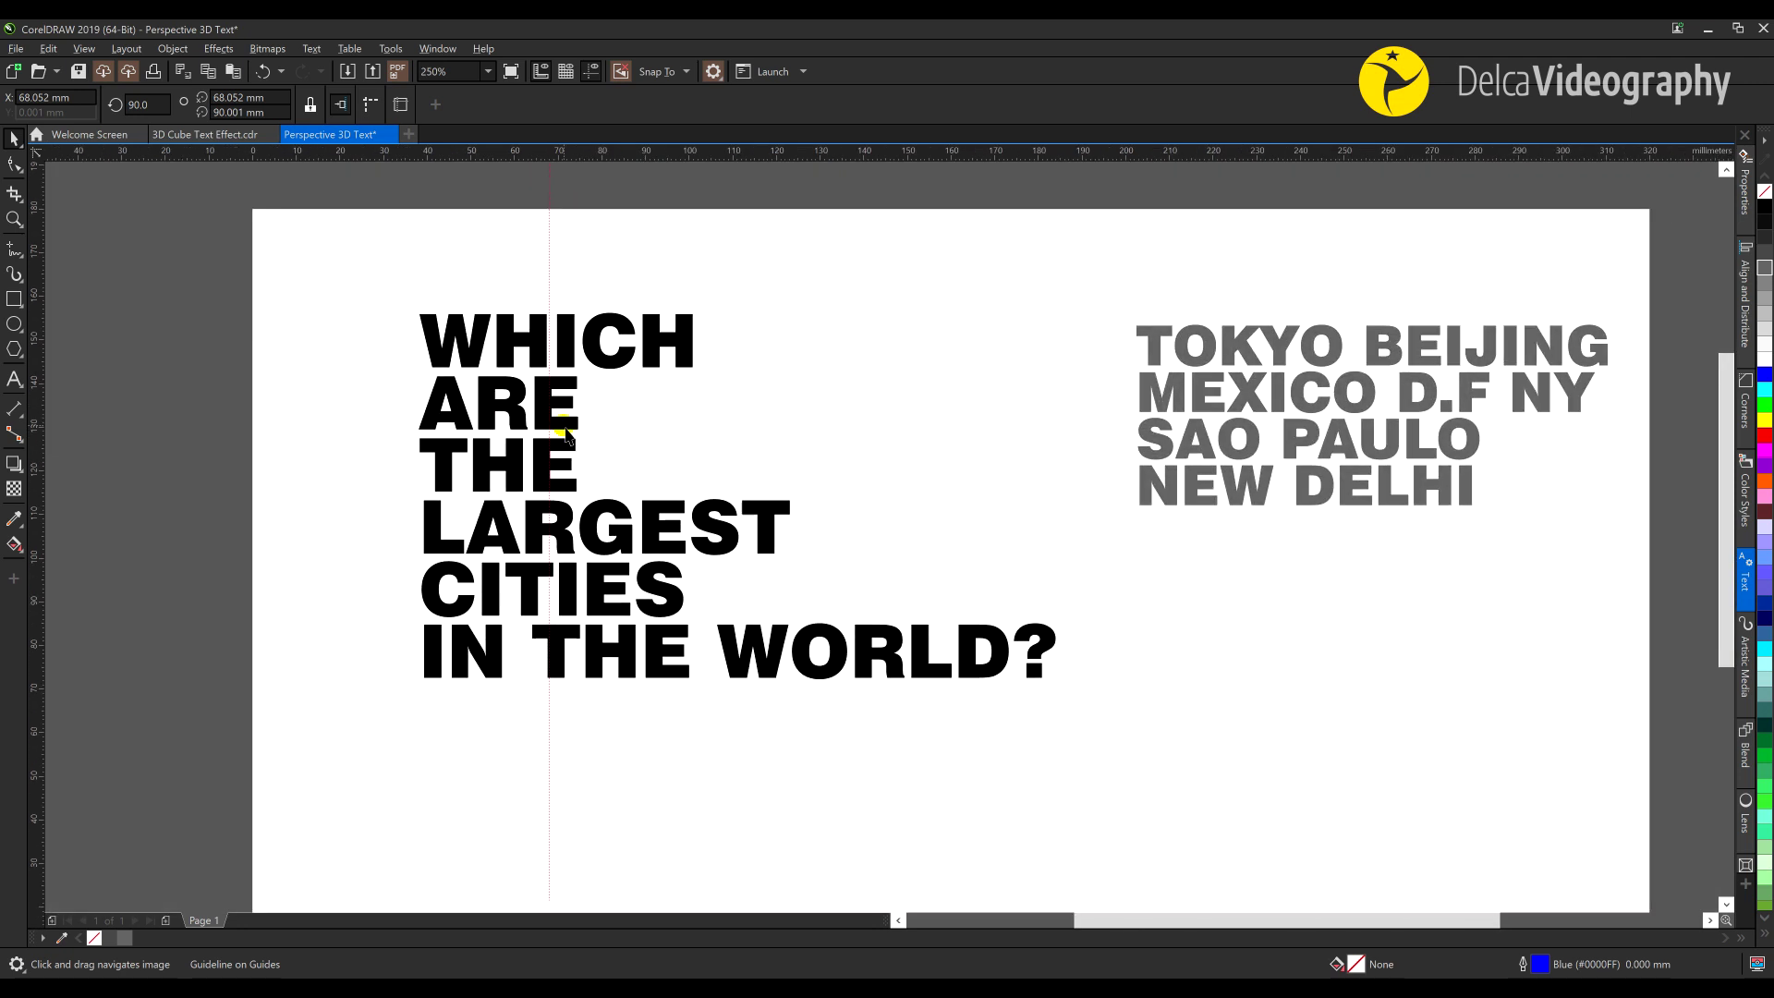
Draw two rectangles meeting at the guideline over the question text, about 39 × 100.5 mm before it and 122 × 100 mm after it
left_click(15, 299)
left_click_drag(550, 282, 378, 720)
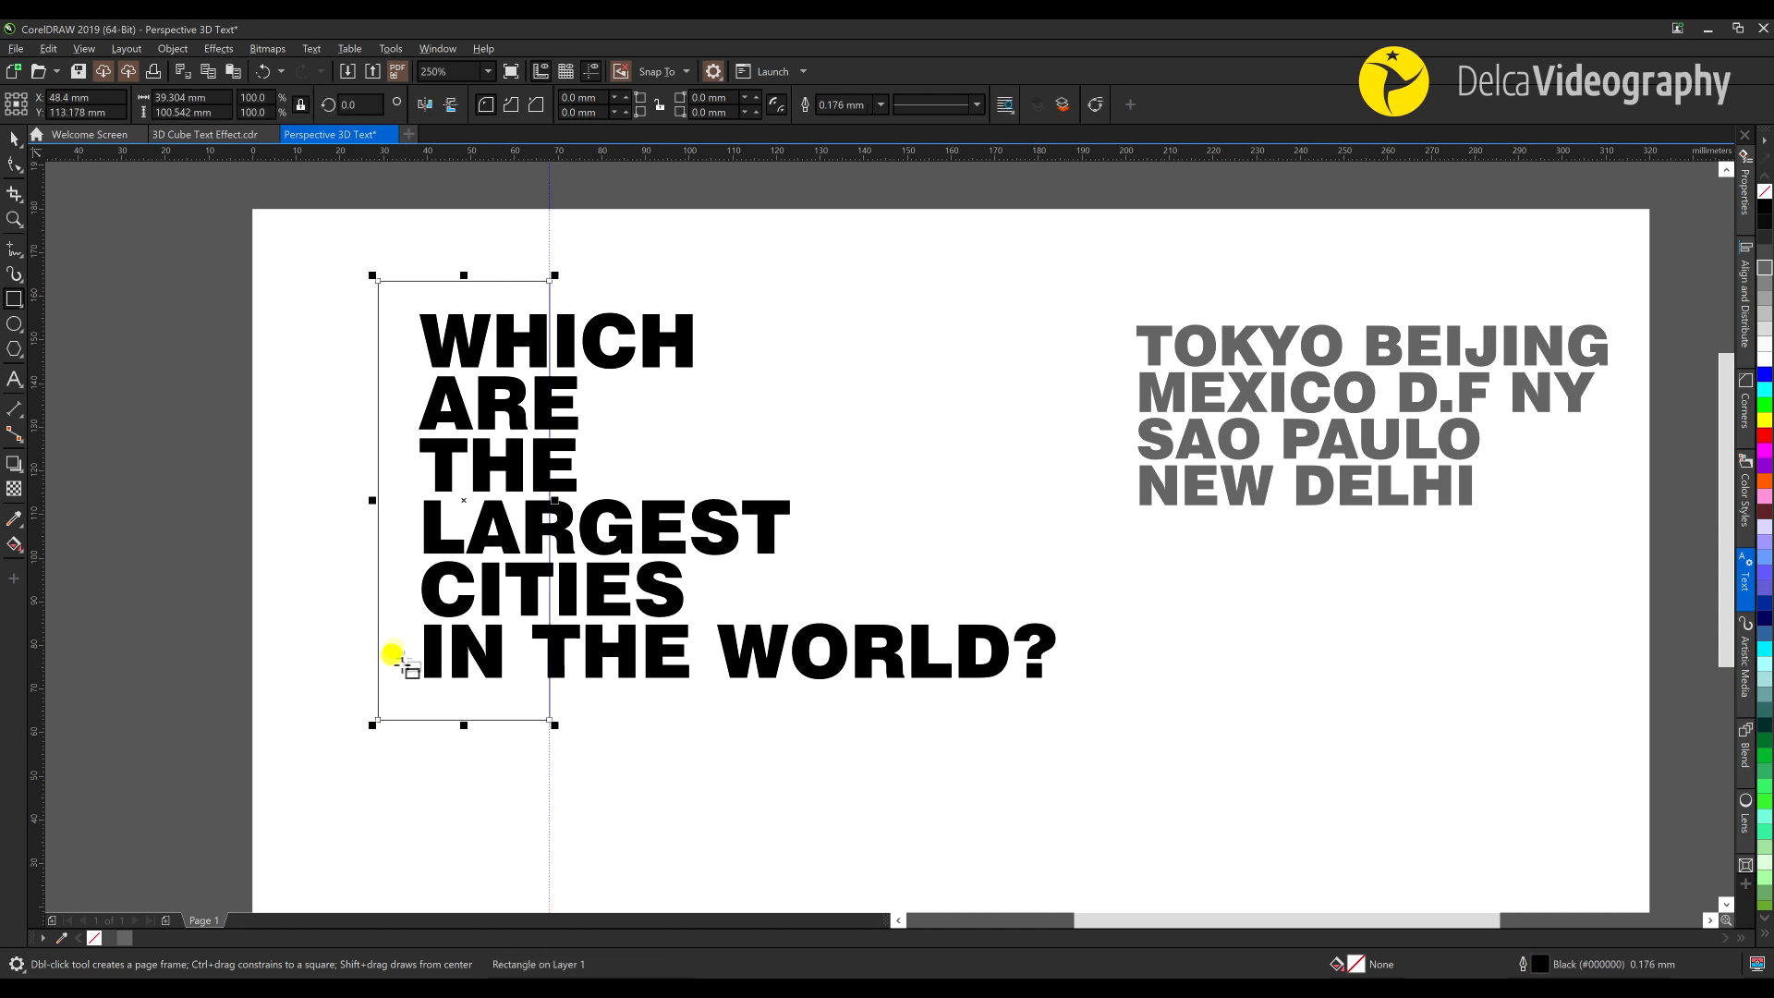
left_click_drag(551, 280, 1083, 718)
key("space")
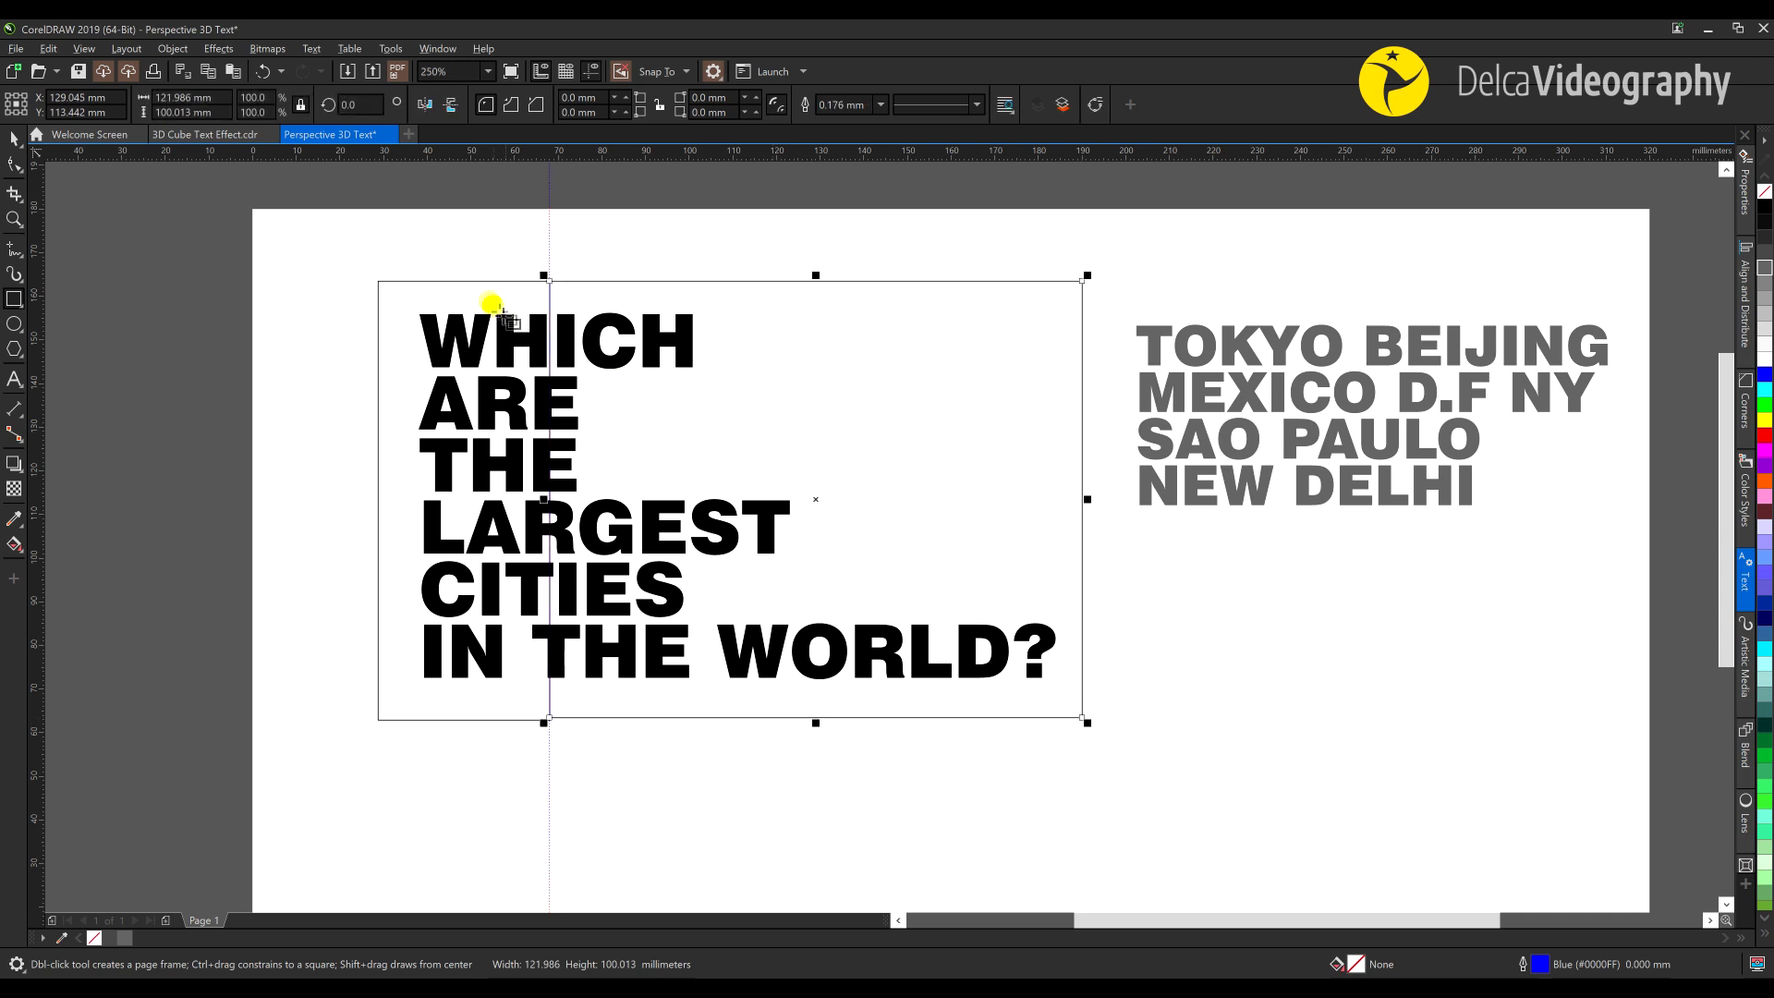
left_click(467, 268)
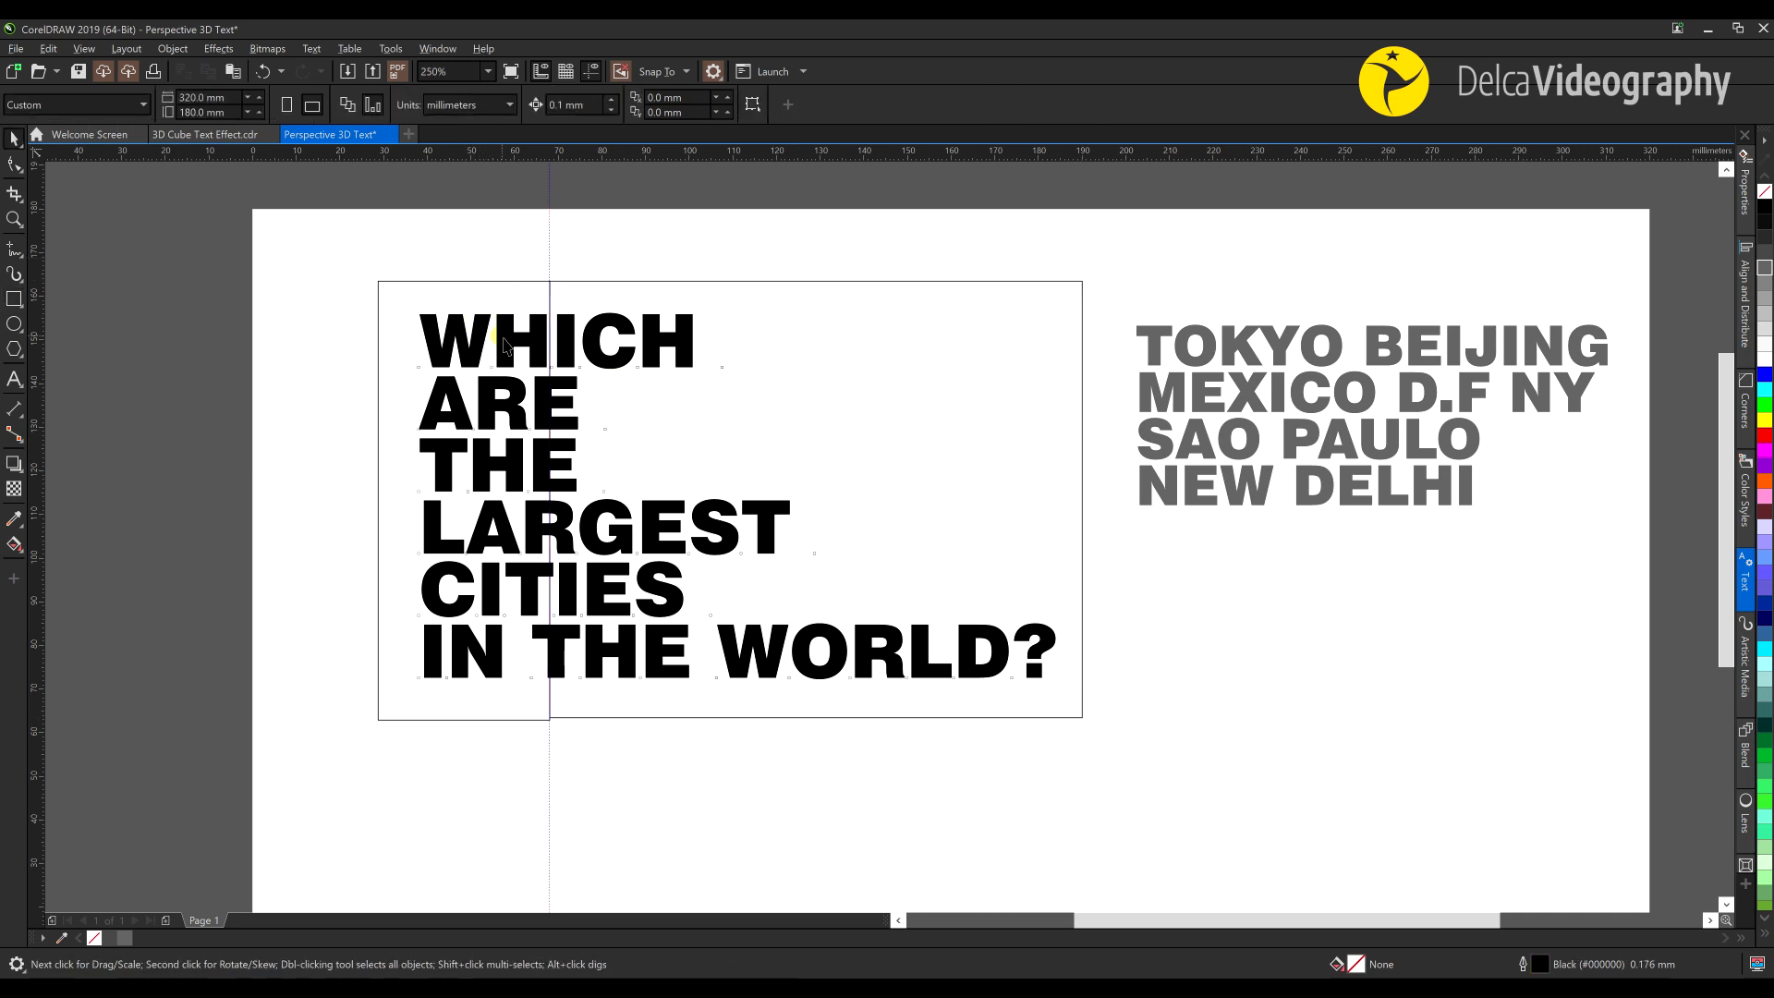
Intersect the question text with the narrow rectangle, fill the resulting piece red (#FF0000) and give it no outline
left_click(507, 346)
left_click(395, 282, "shift")
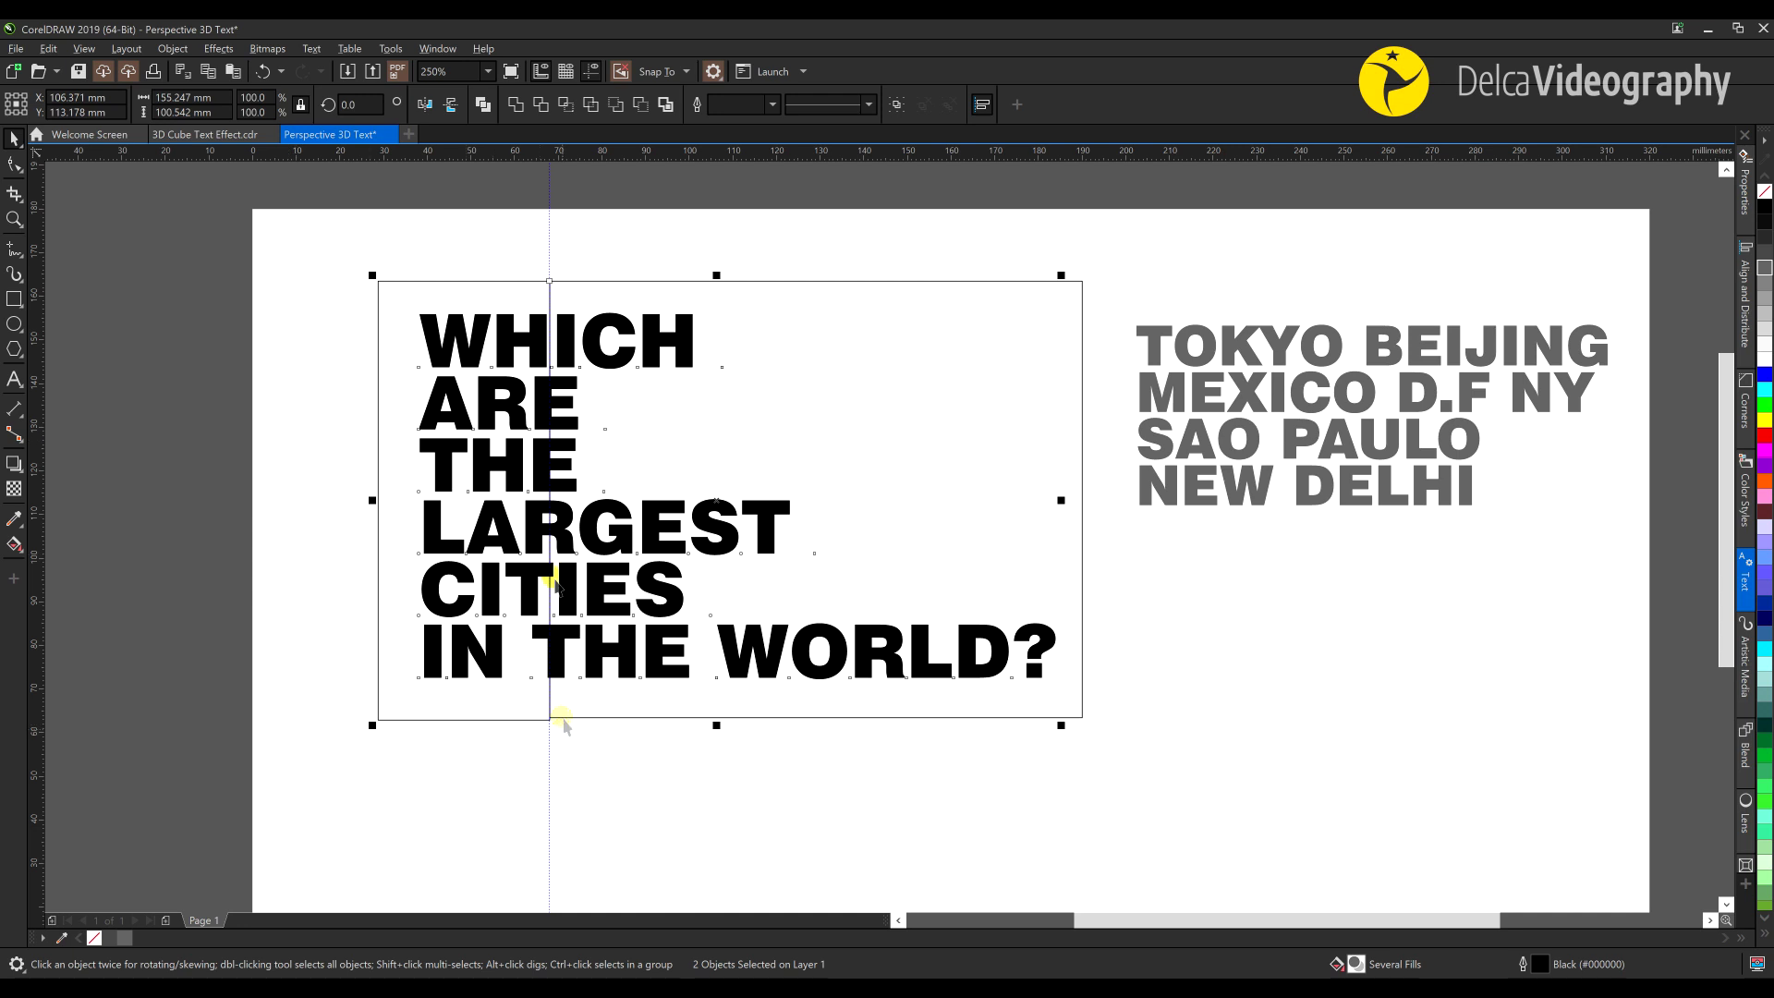
left_click(565, 105)
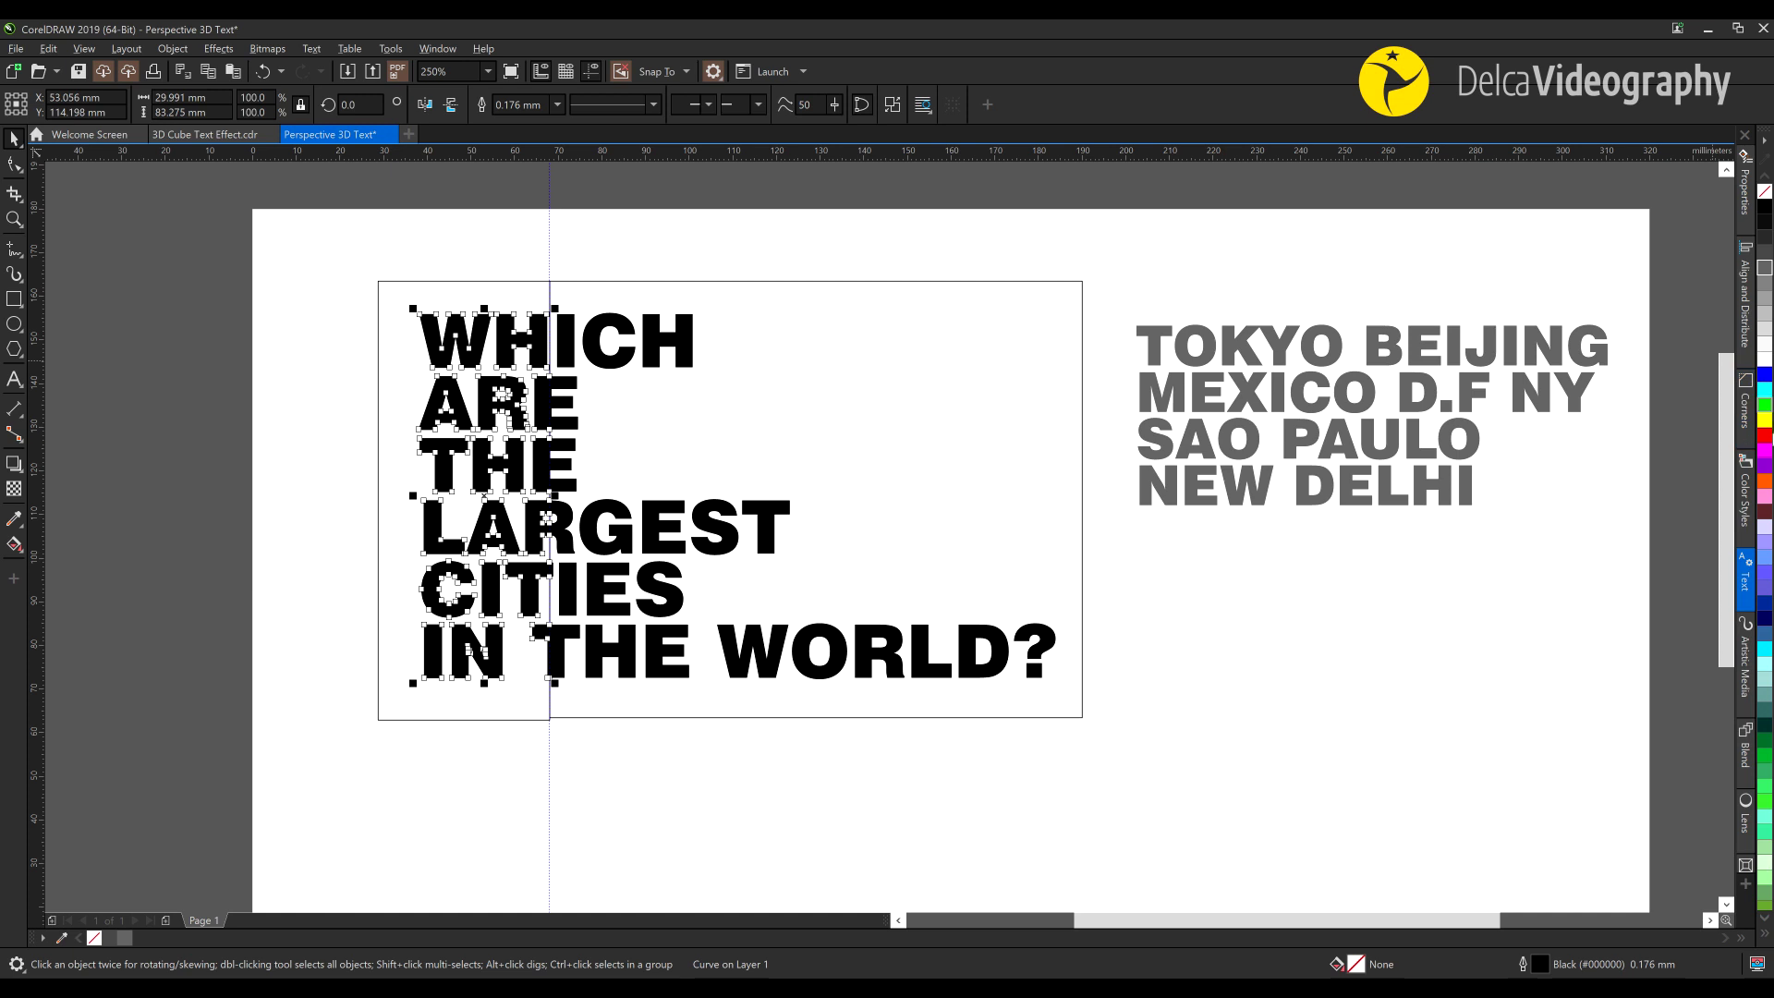
left_click(1765, 434)
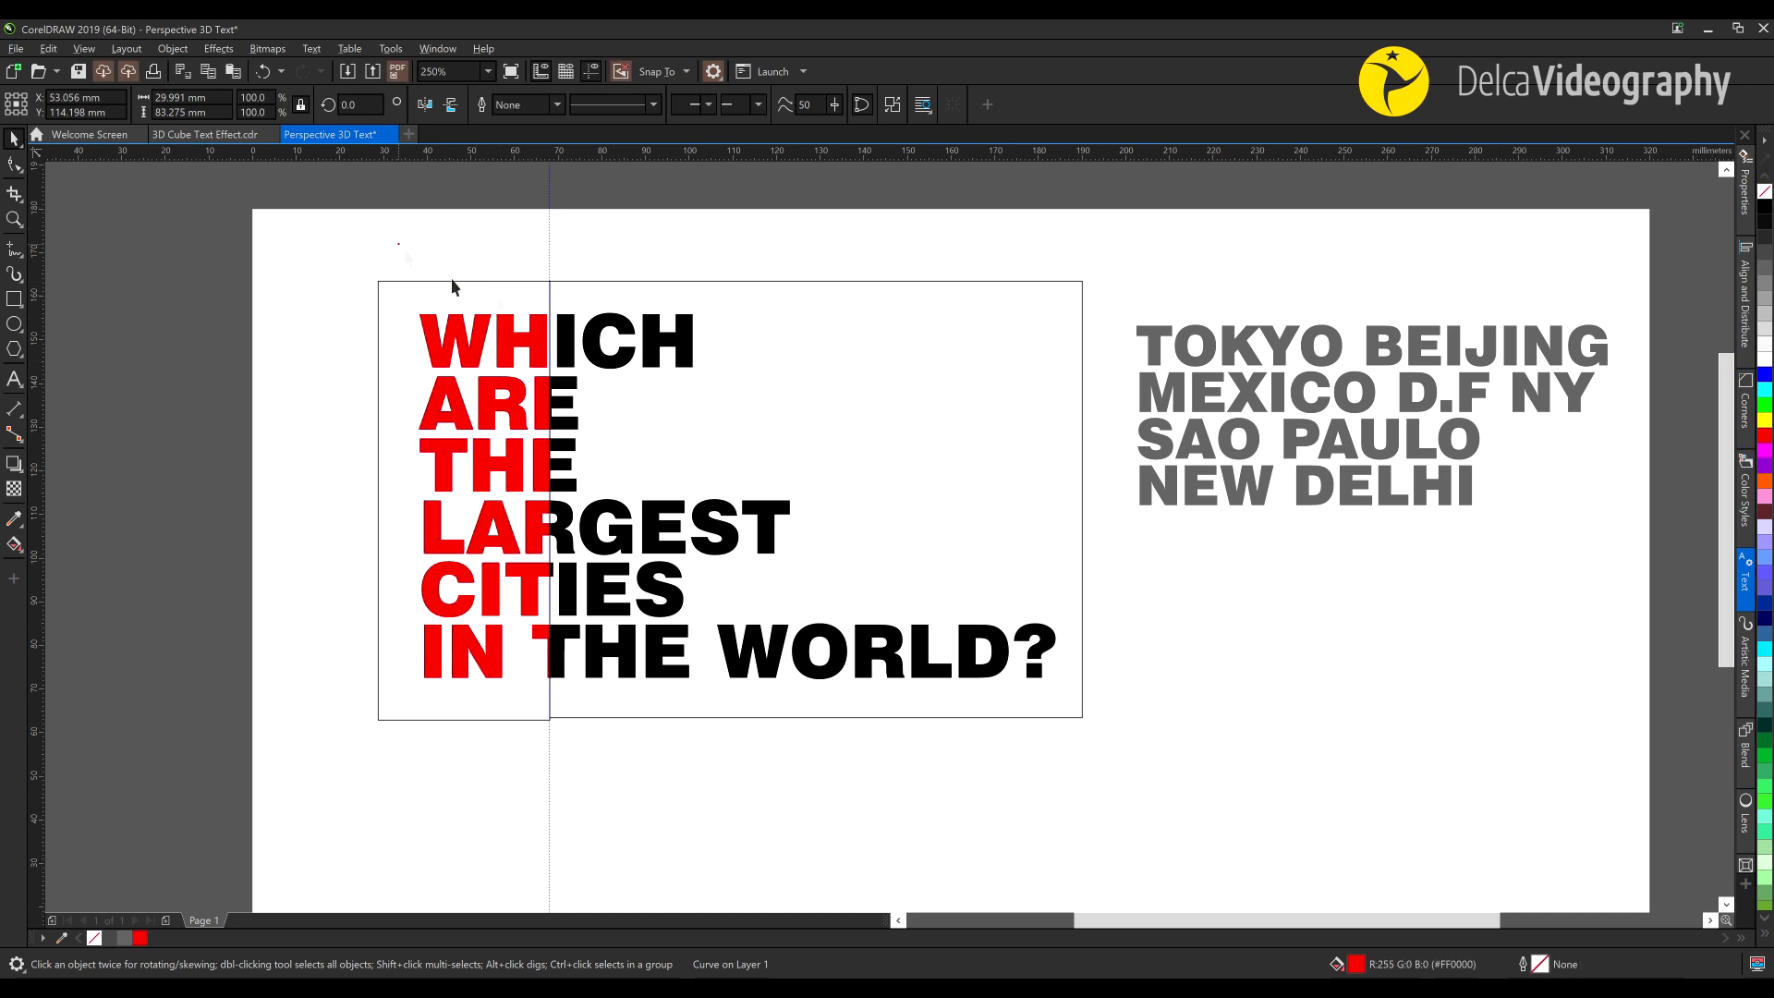
Intersect the original question text with the wide rectangle to create the piece on the other side of the guideline
left_click(549, 292)
left_click(583, 346)
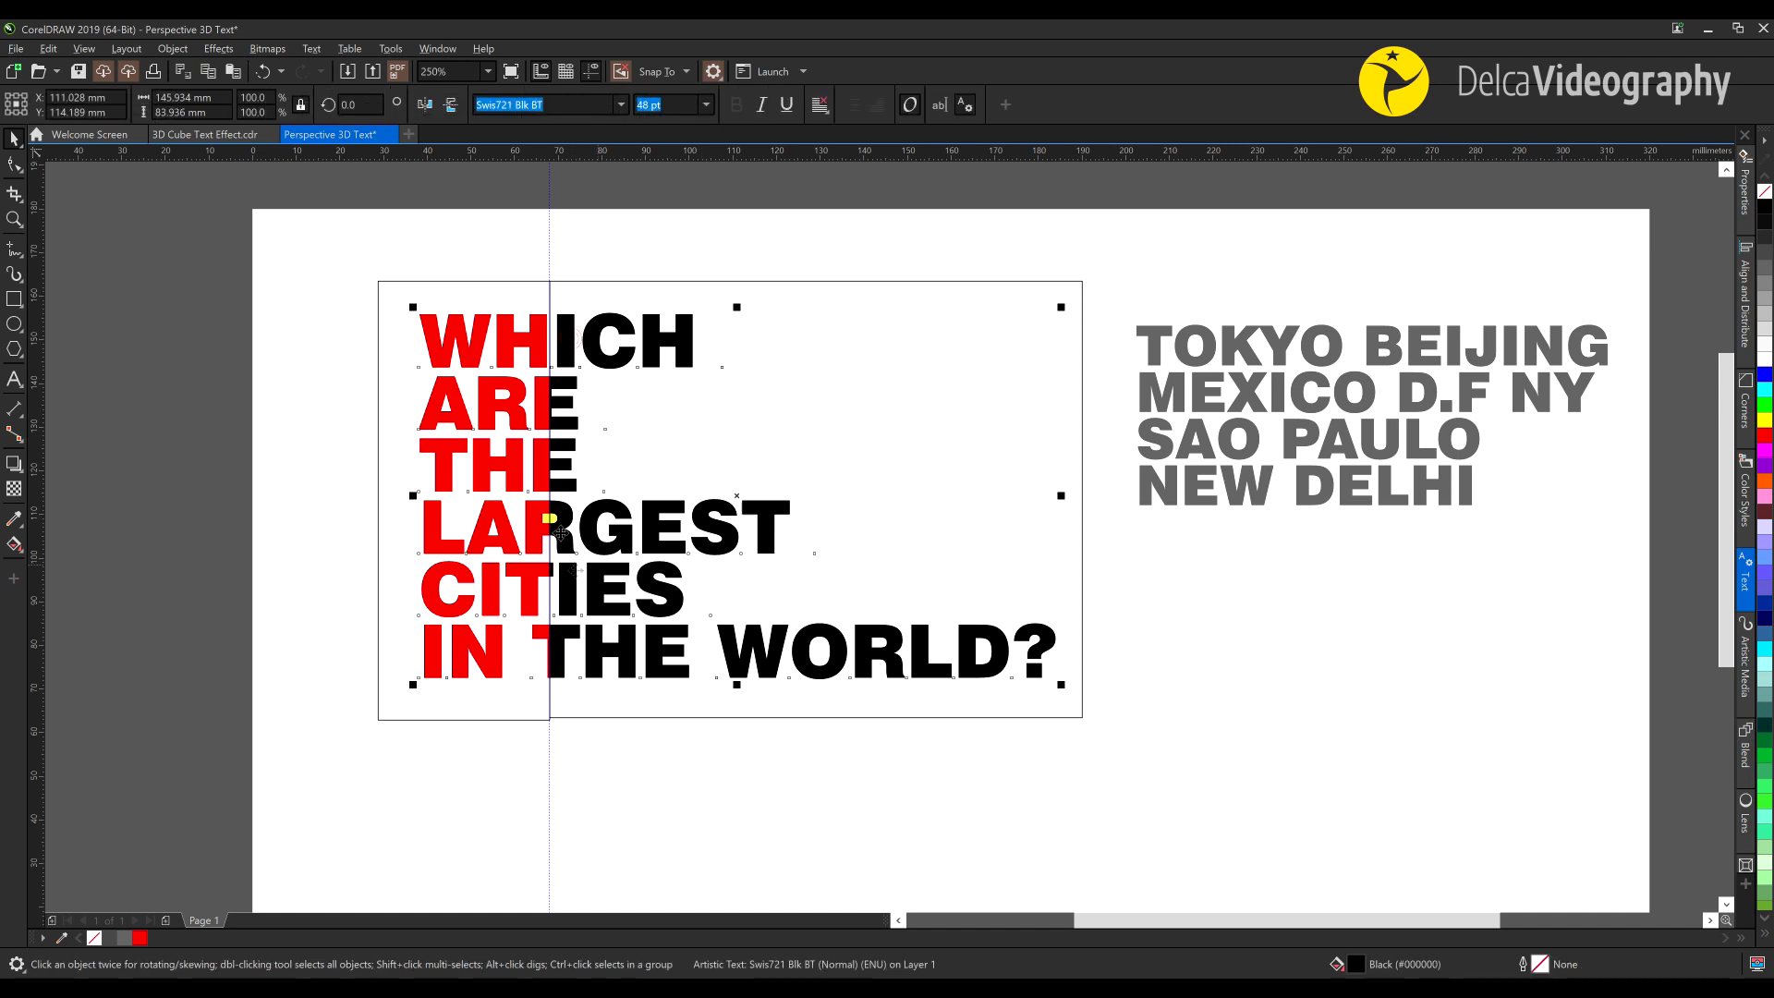
left_click(628, 282, "shift")
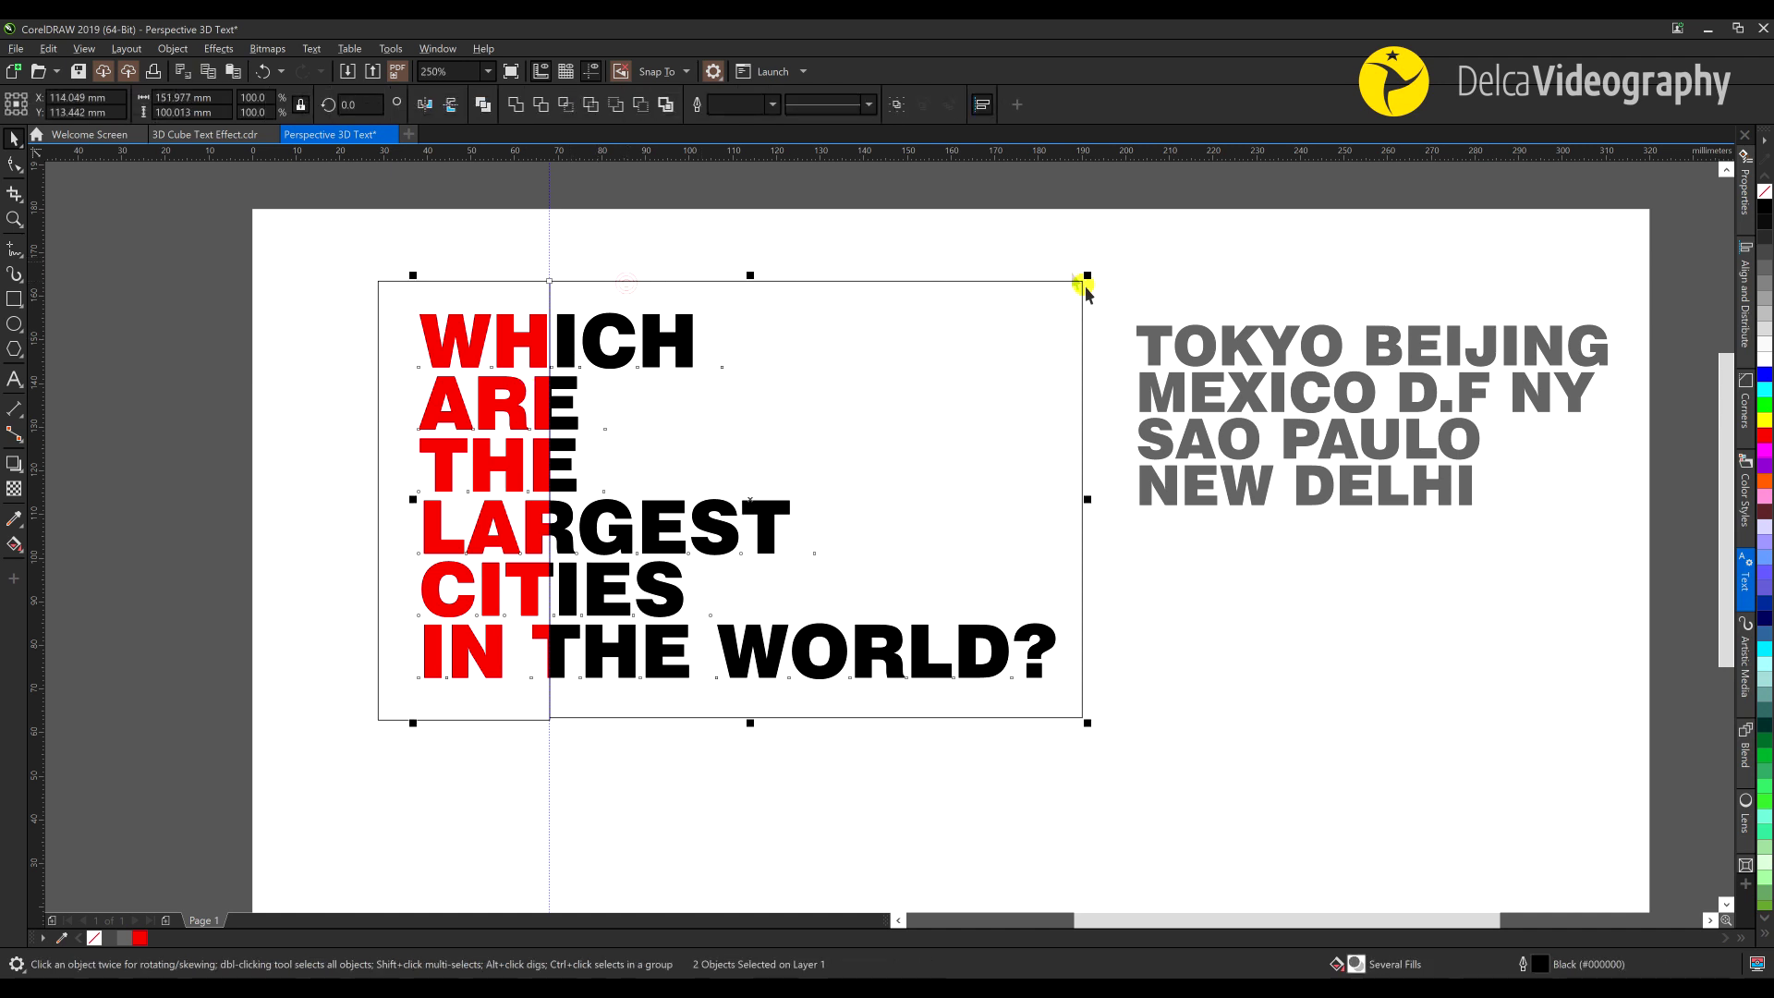
left_click(563, 104)
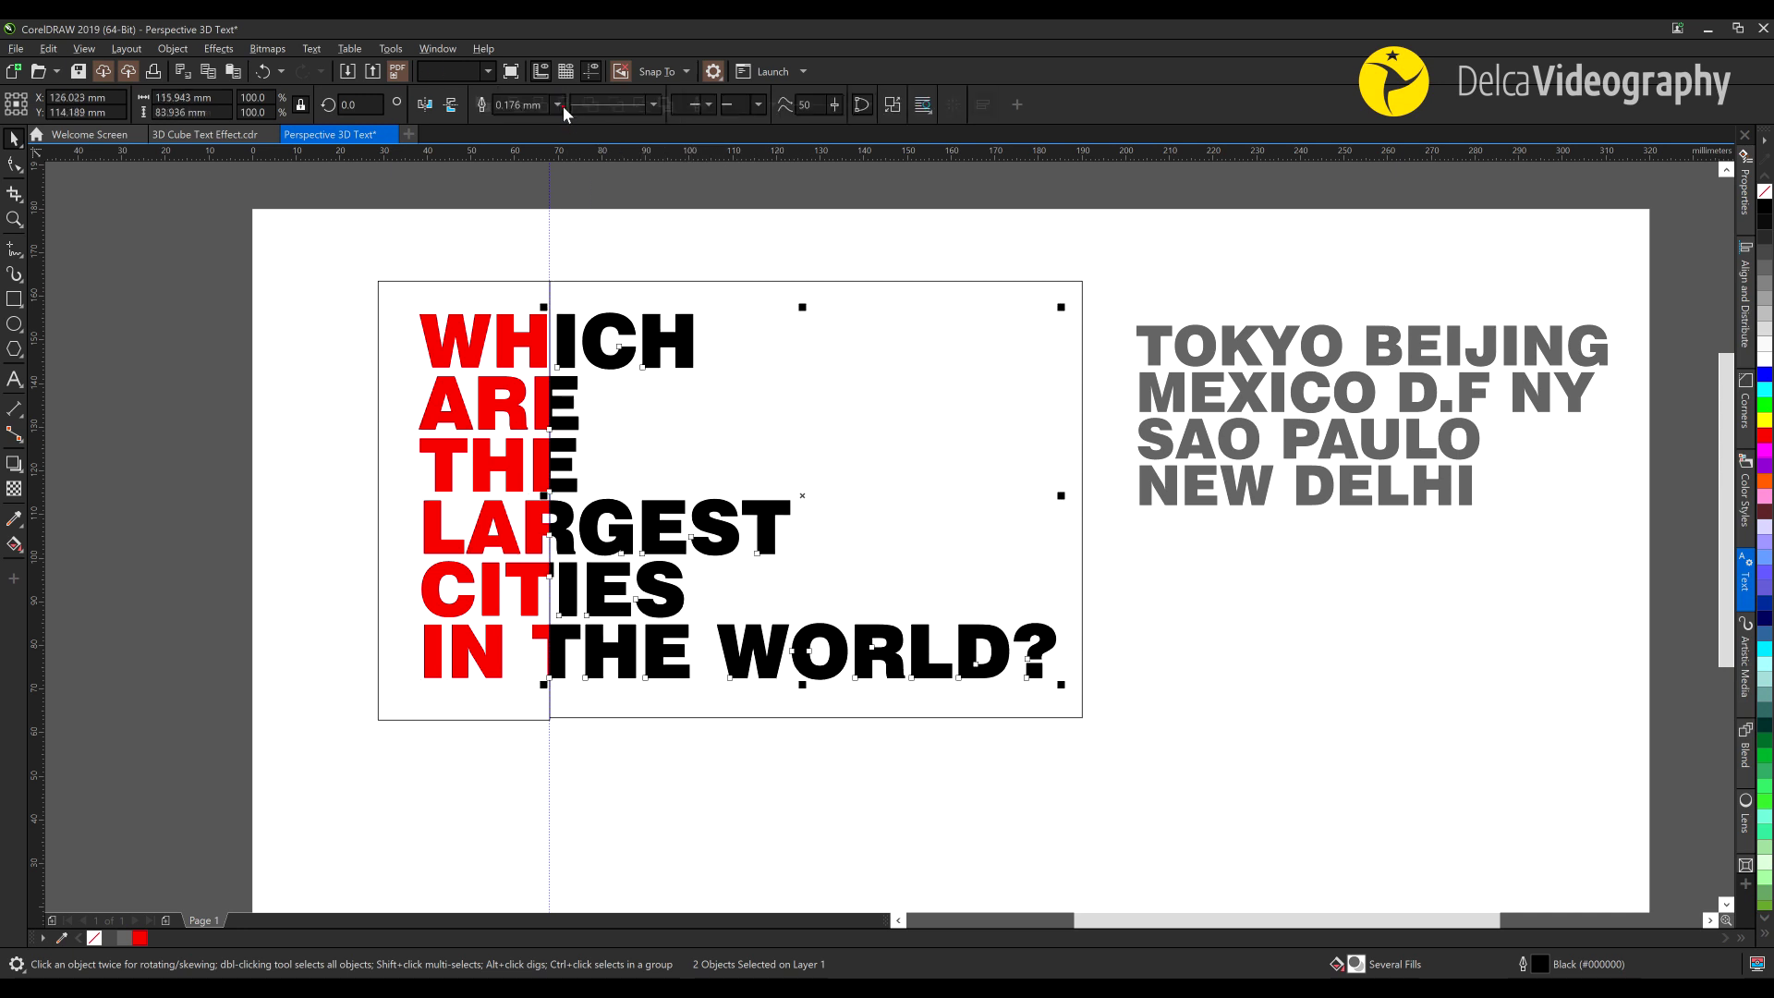
Delete both rectangles and the original question text, keeping only the two intersected pieces
left_click(420, 279)
left_click(412, 282)
key("Delete")
left_click(590, 284)
key("Delete")
left_click(638, 339)
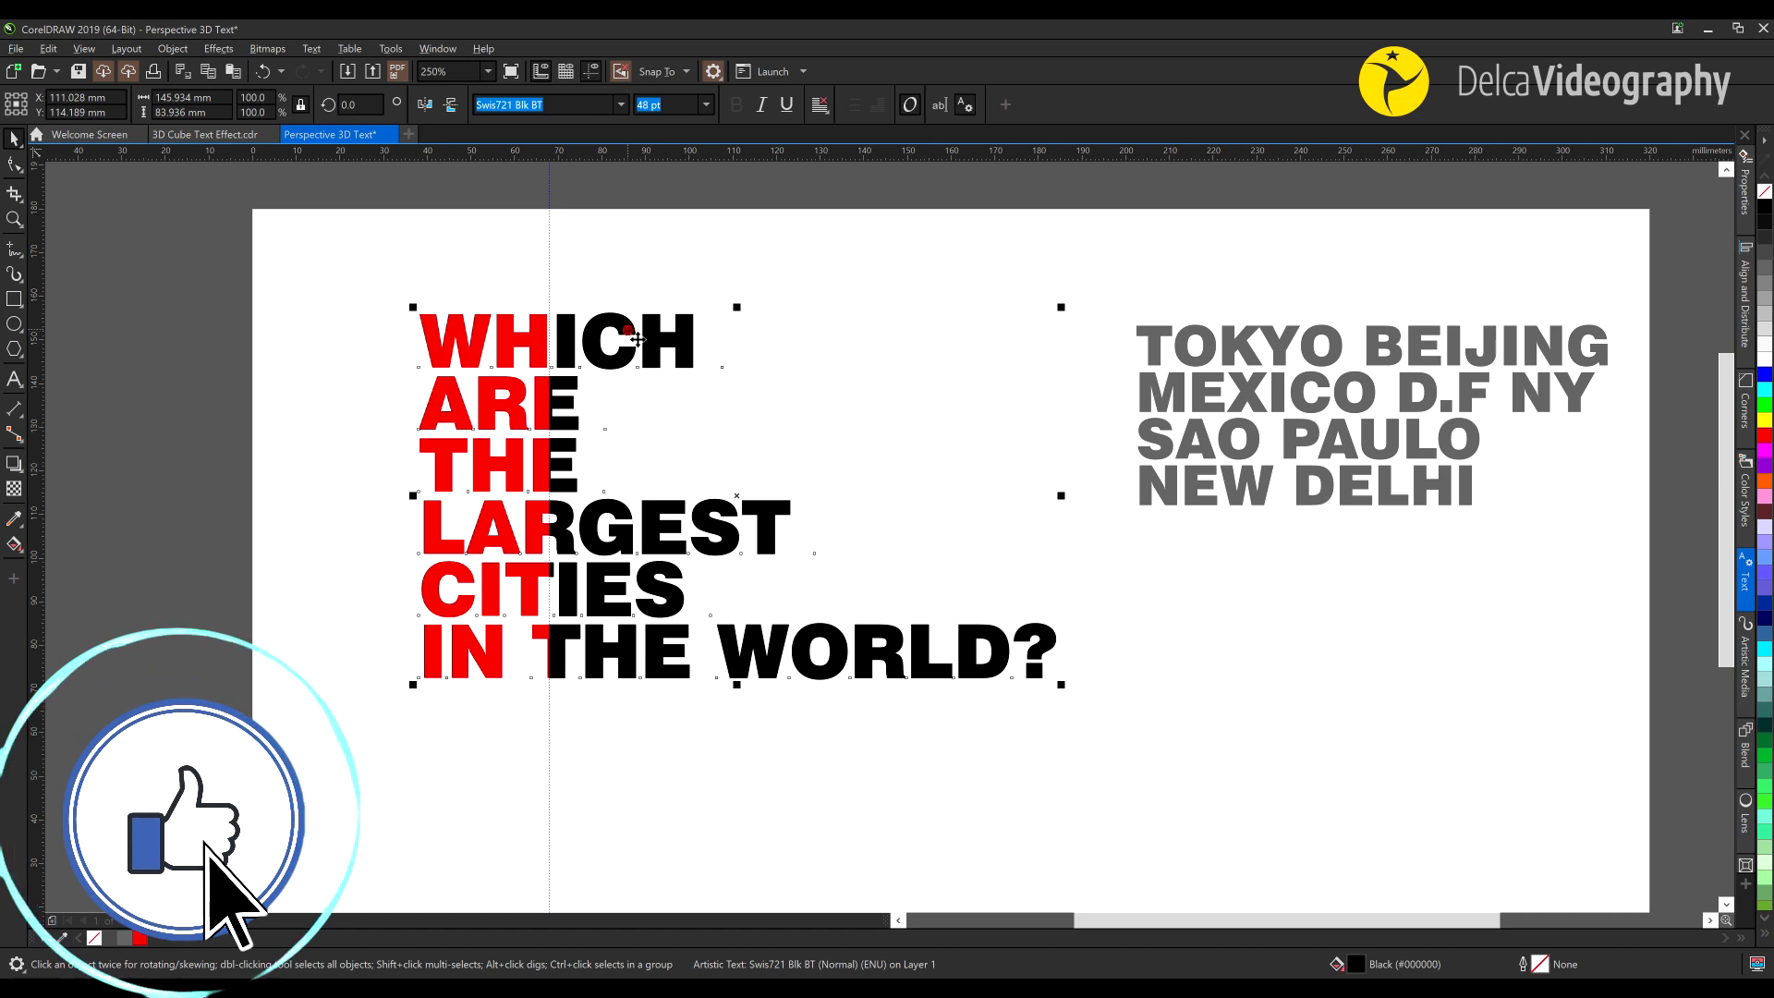
key("Delete")
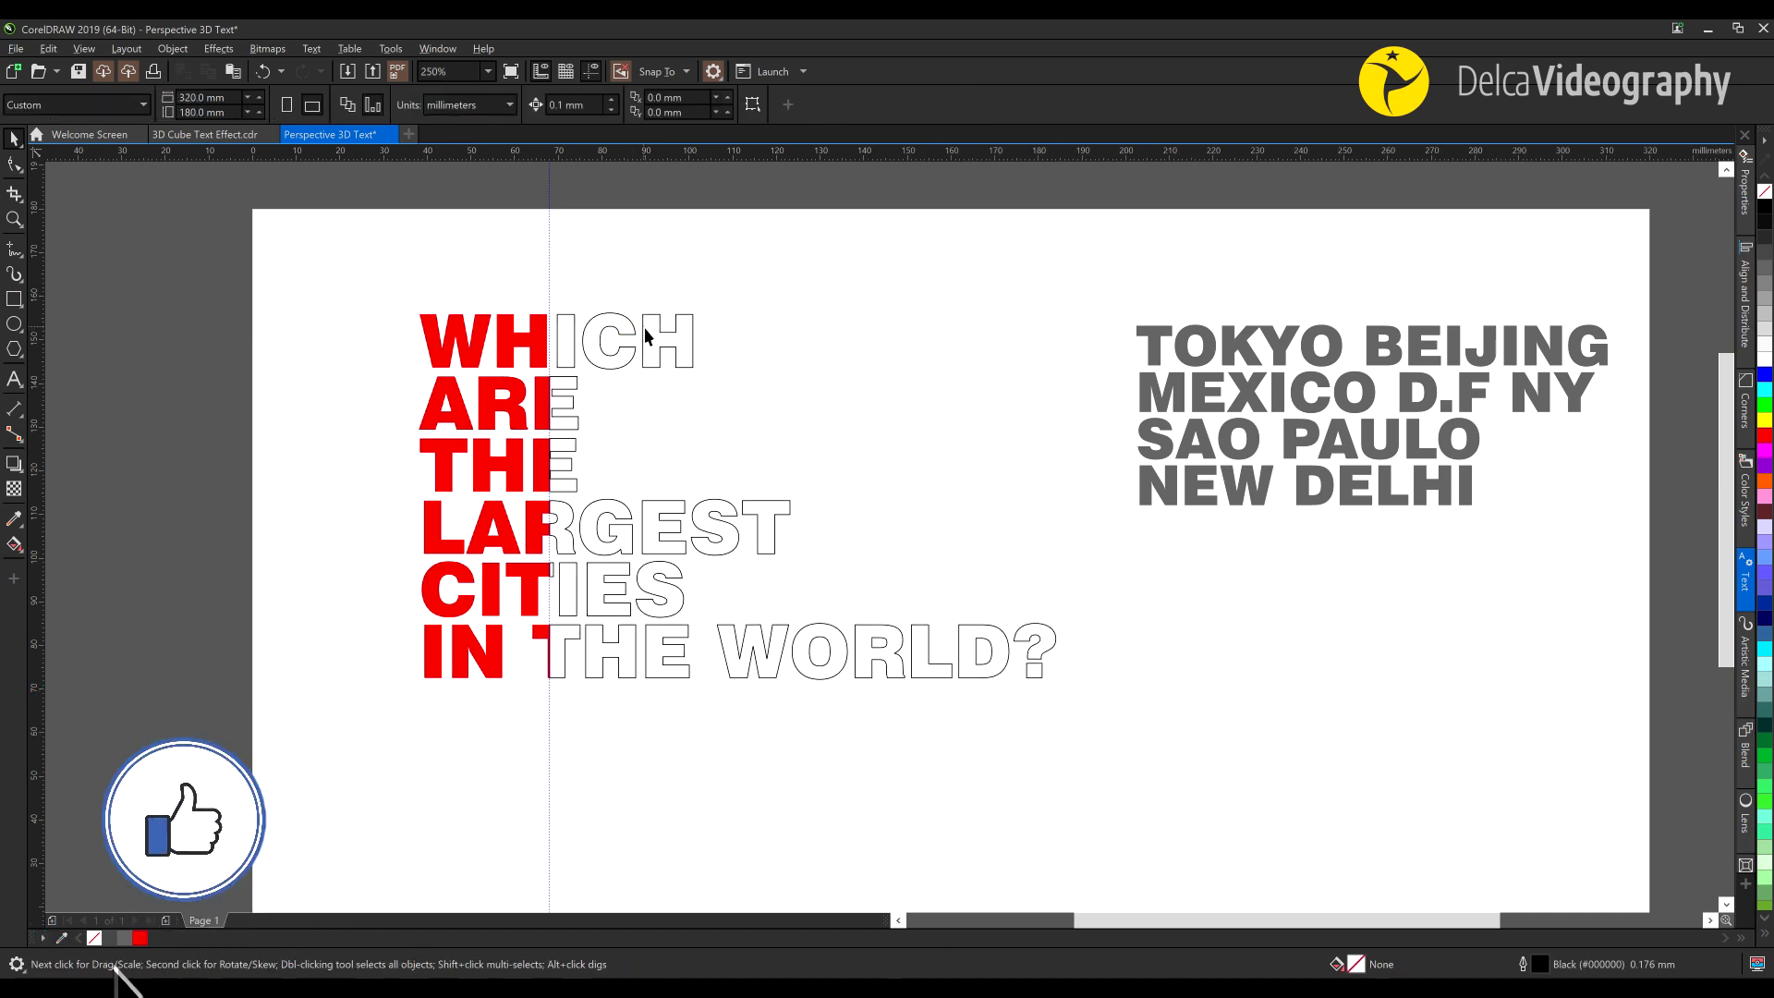
Fill the larger, unfilled text piece with black, remove its outline and deselect it
left_click(645, 337)
left_click(1766, 203)
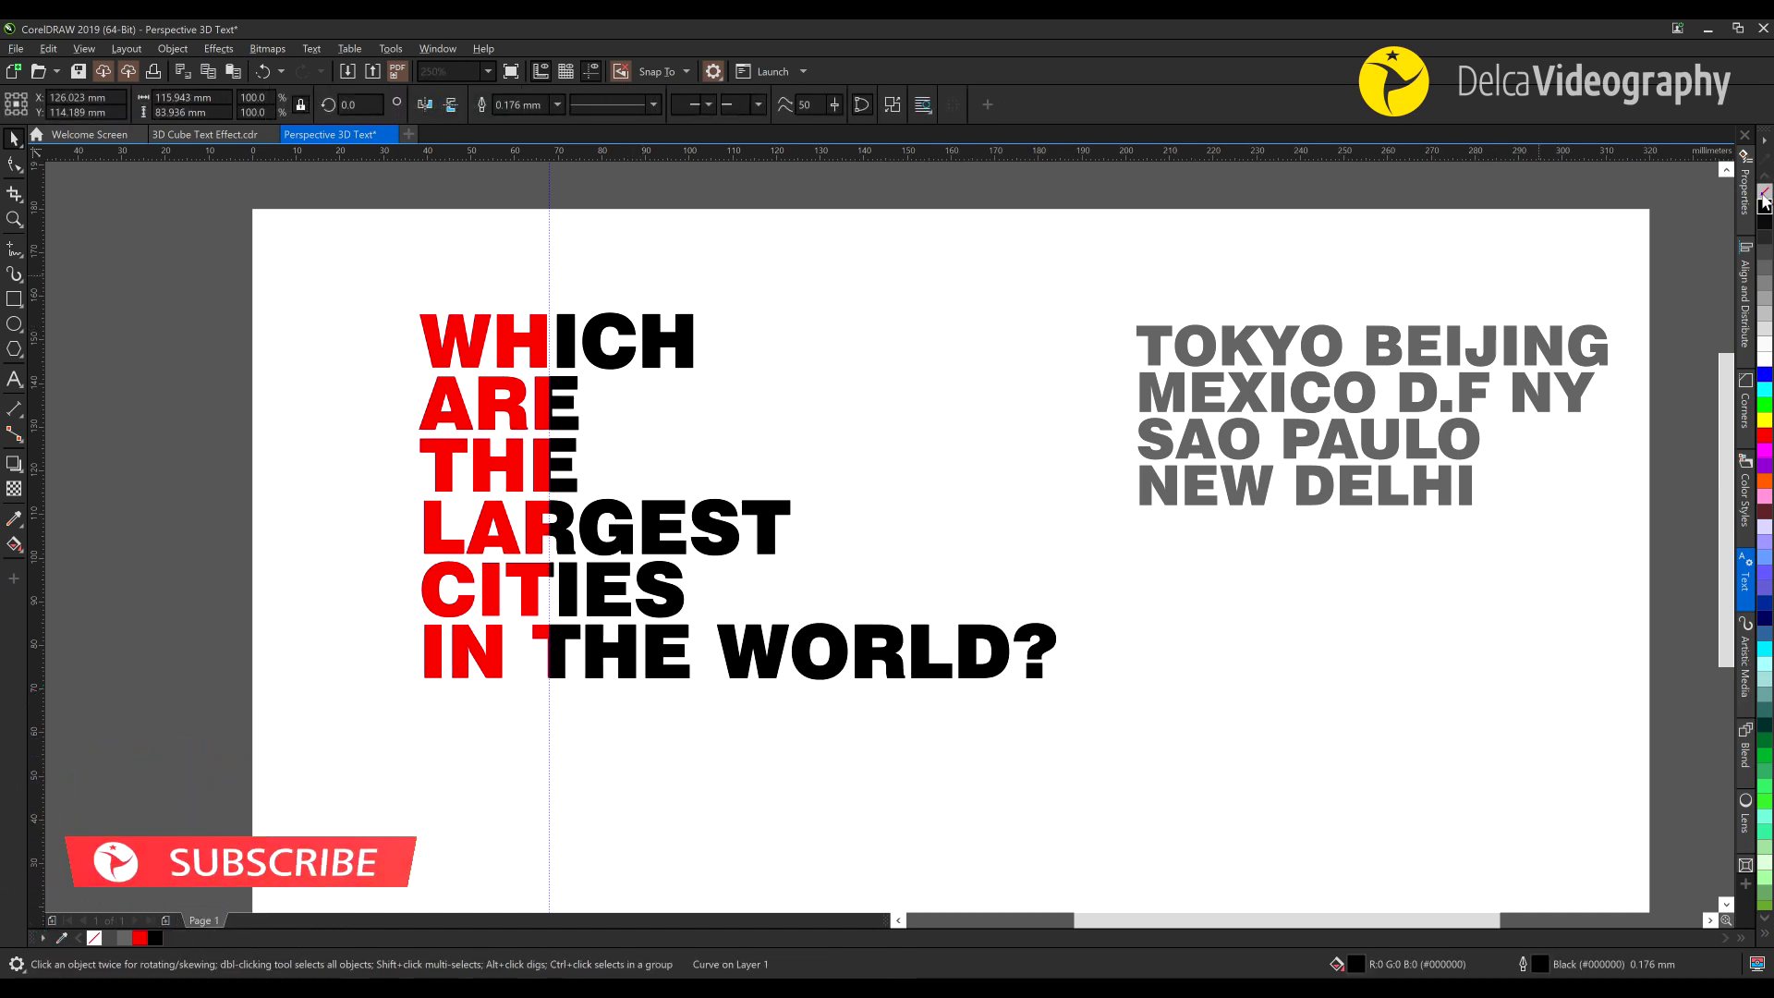
left_click(860, 286)
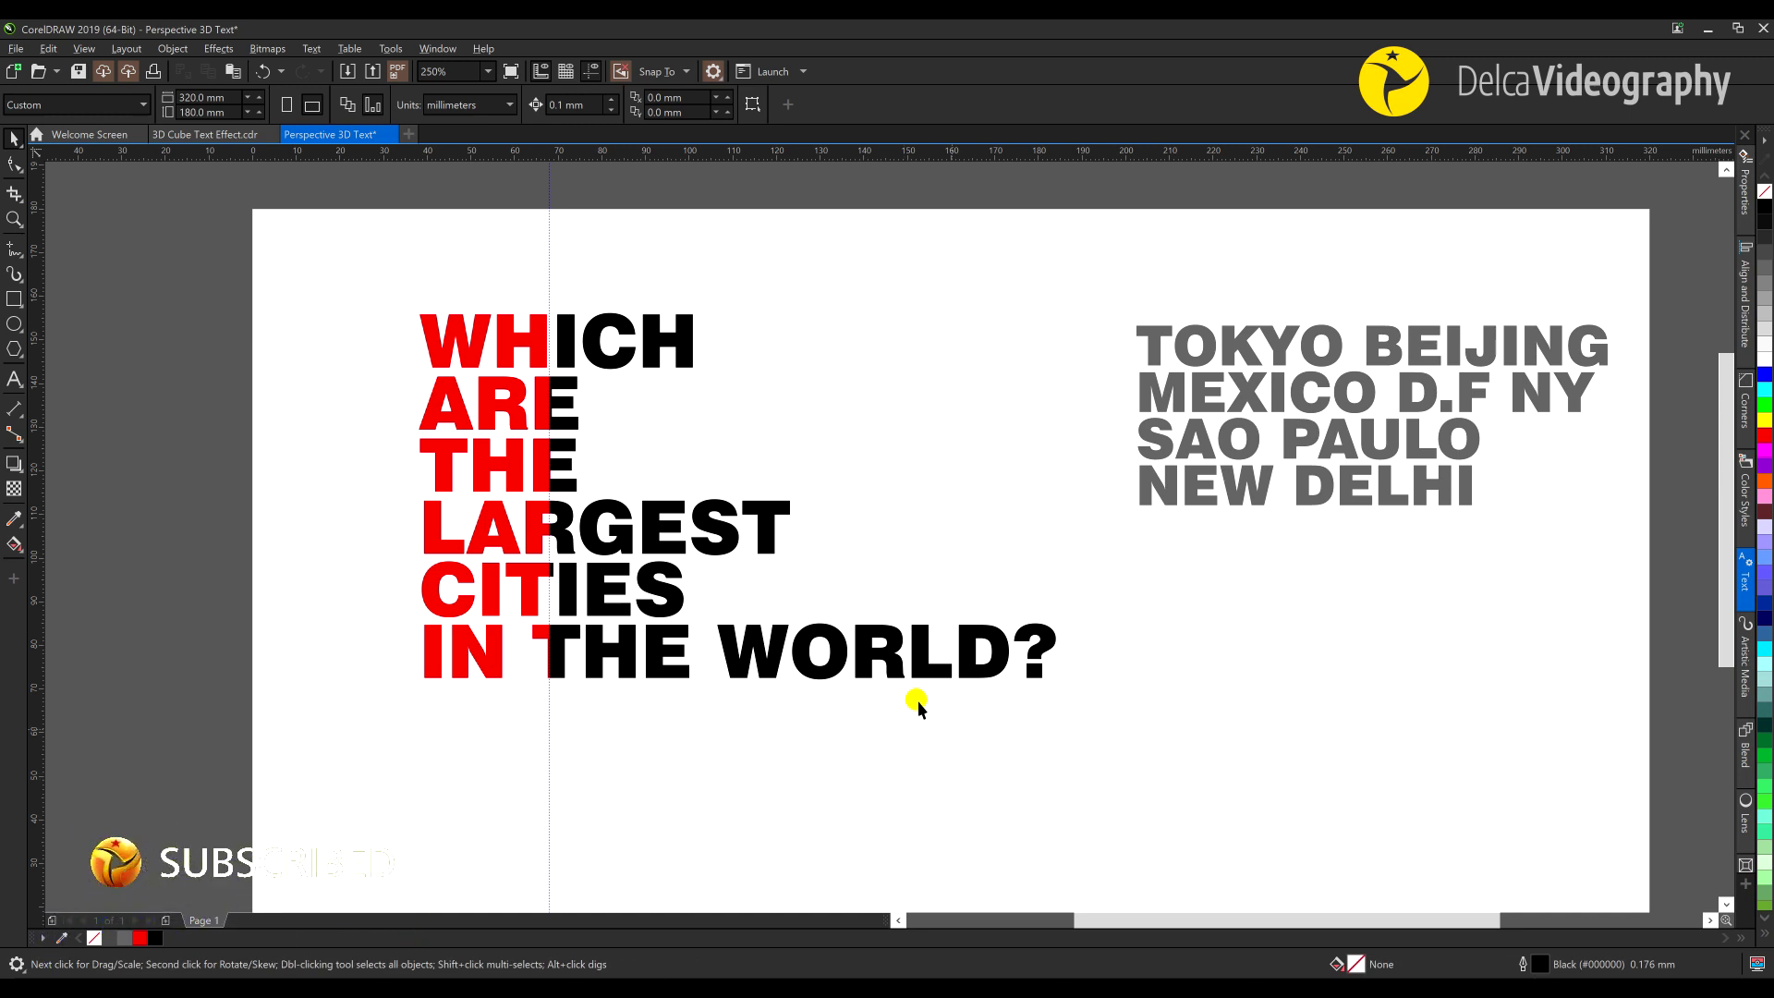
Check the letter tops of WHICH against a temporary horizontal guideline at about 155.8 mm and delete that guideline
scroll(918, 707, "down", 1)
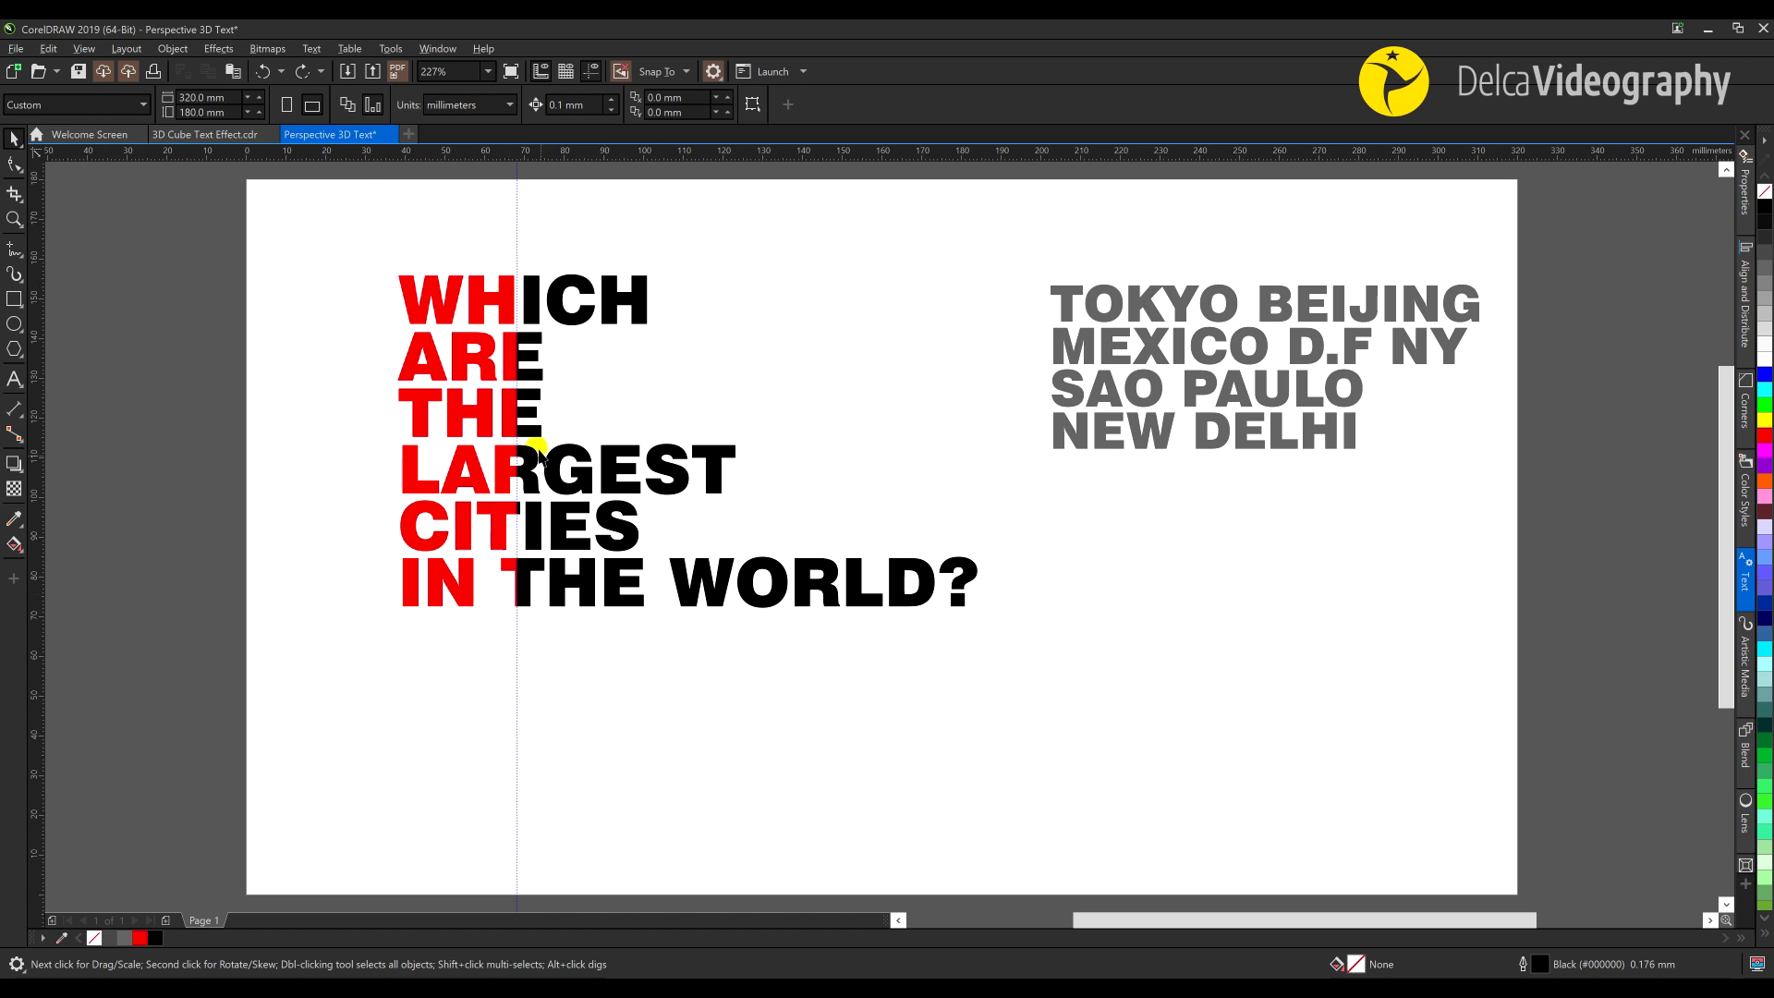
scroll(467, 238, "up", 3)
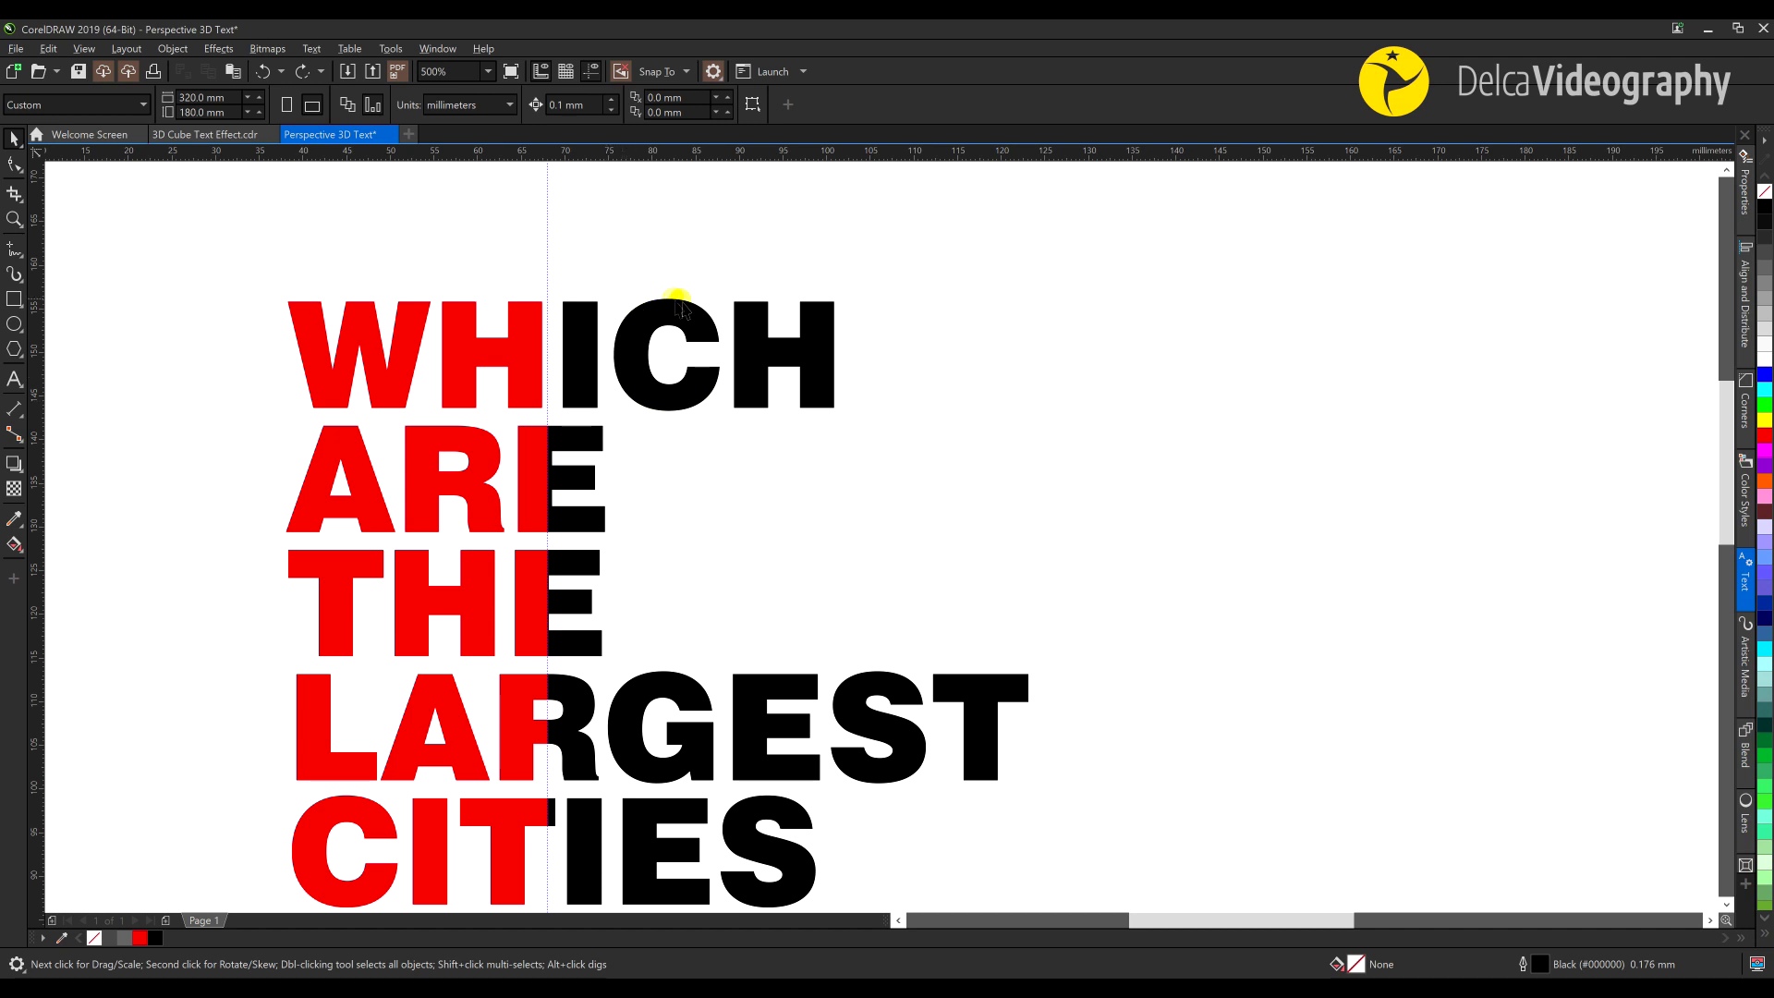
left_click(597, 301)
scroll(597, 302, "up", 4)
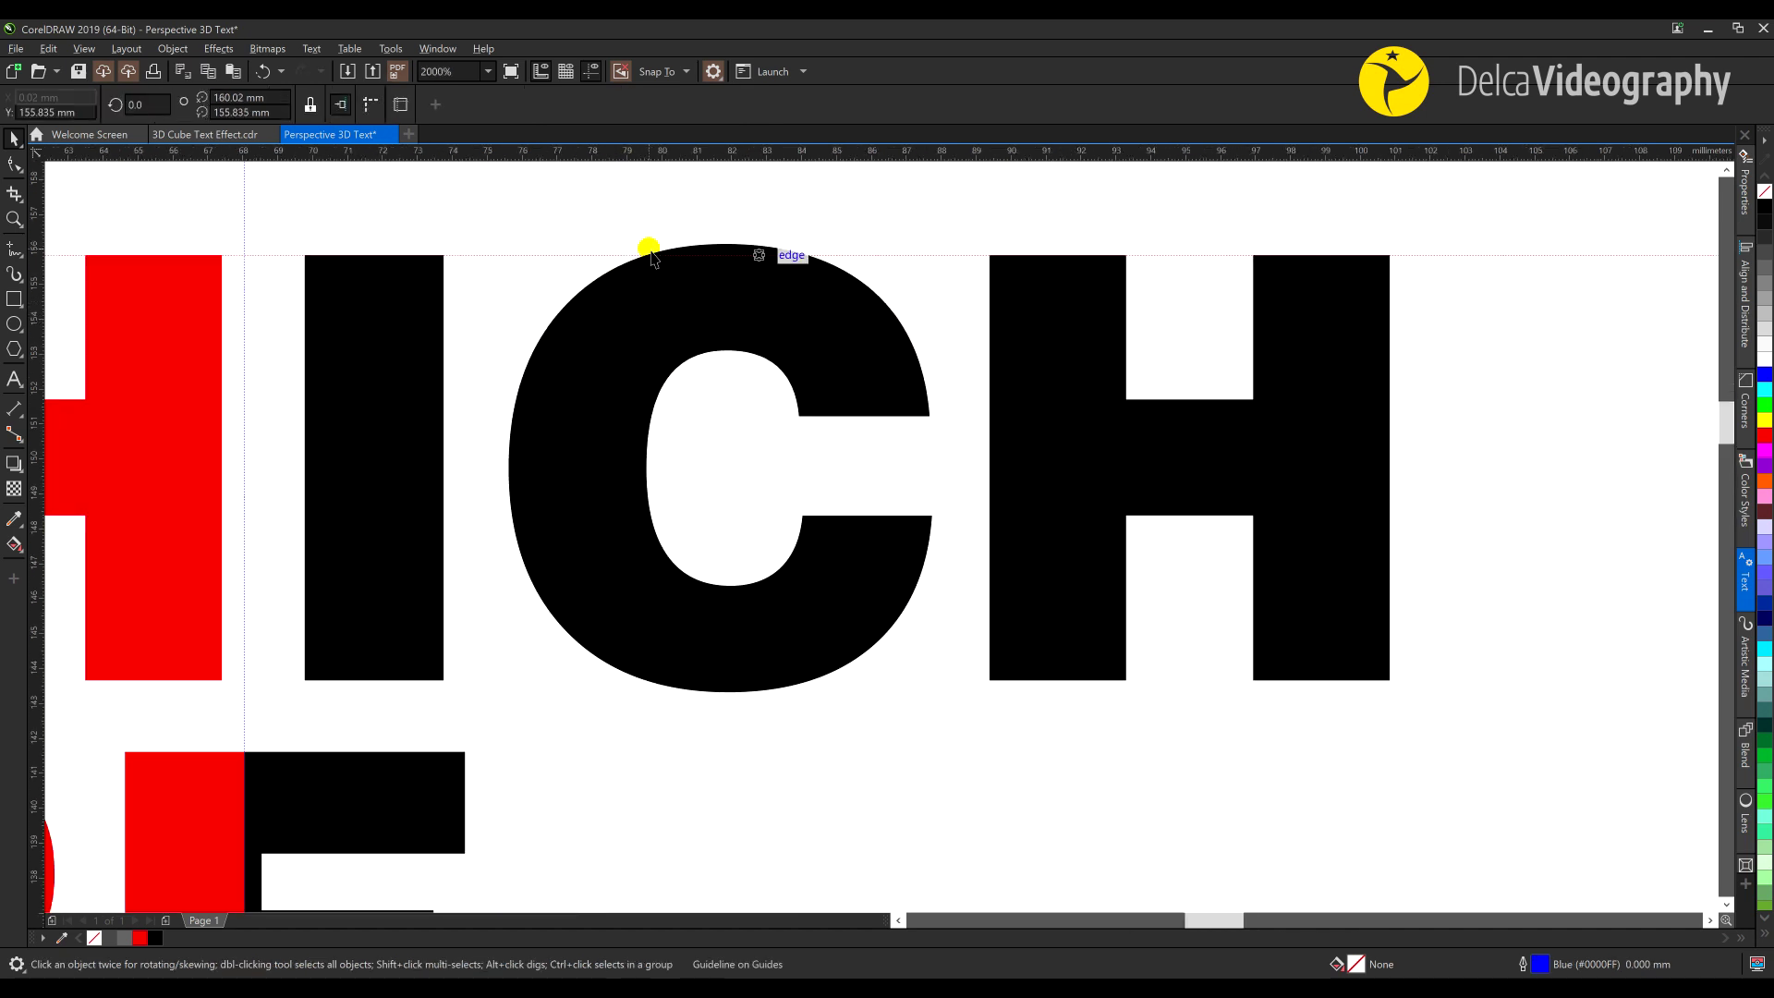
scroll(749, 255, "down", 4)
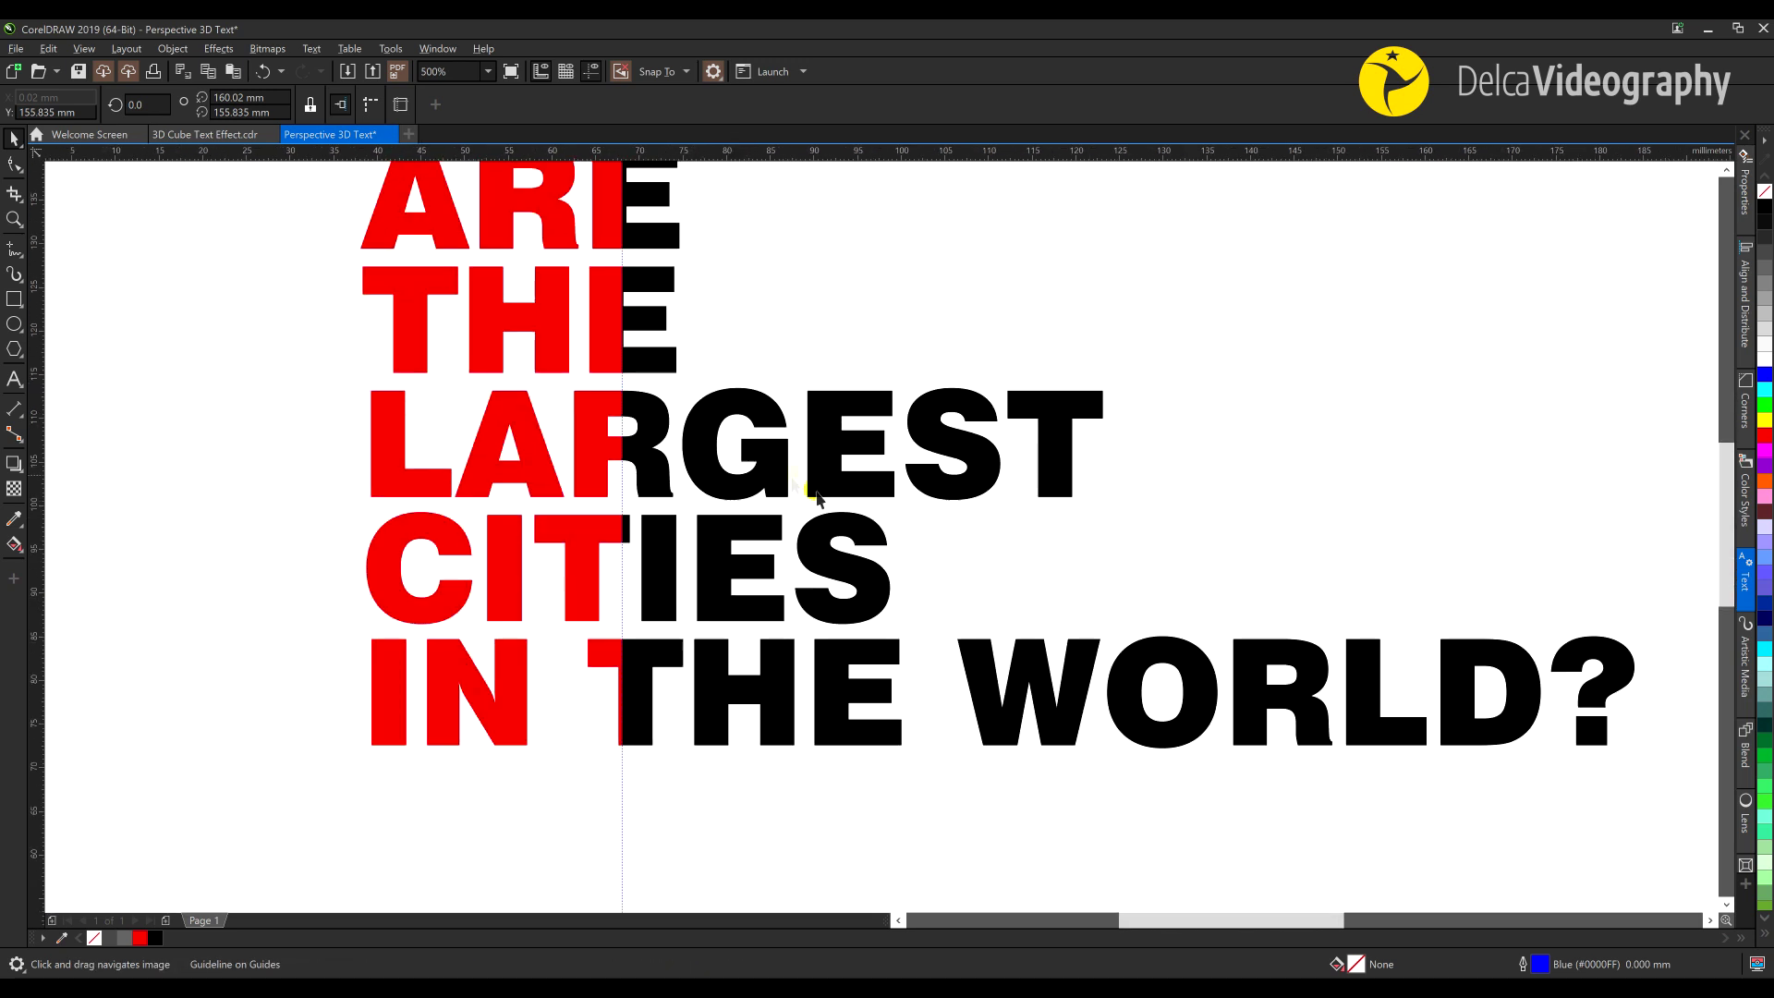
scroll(1184, 733, "down", 2)
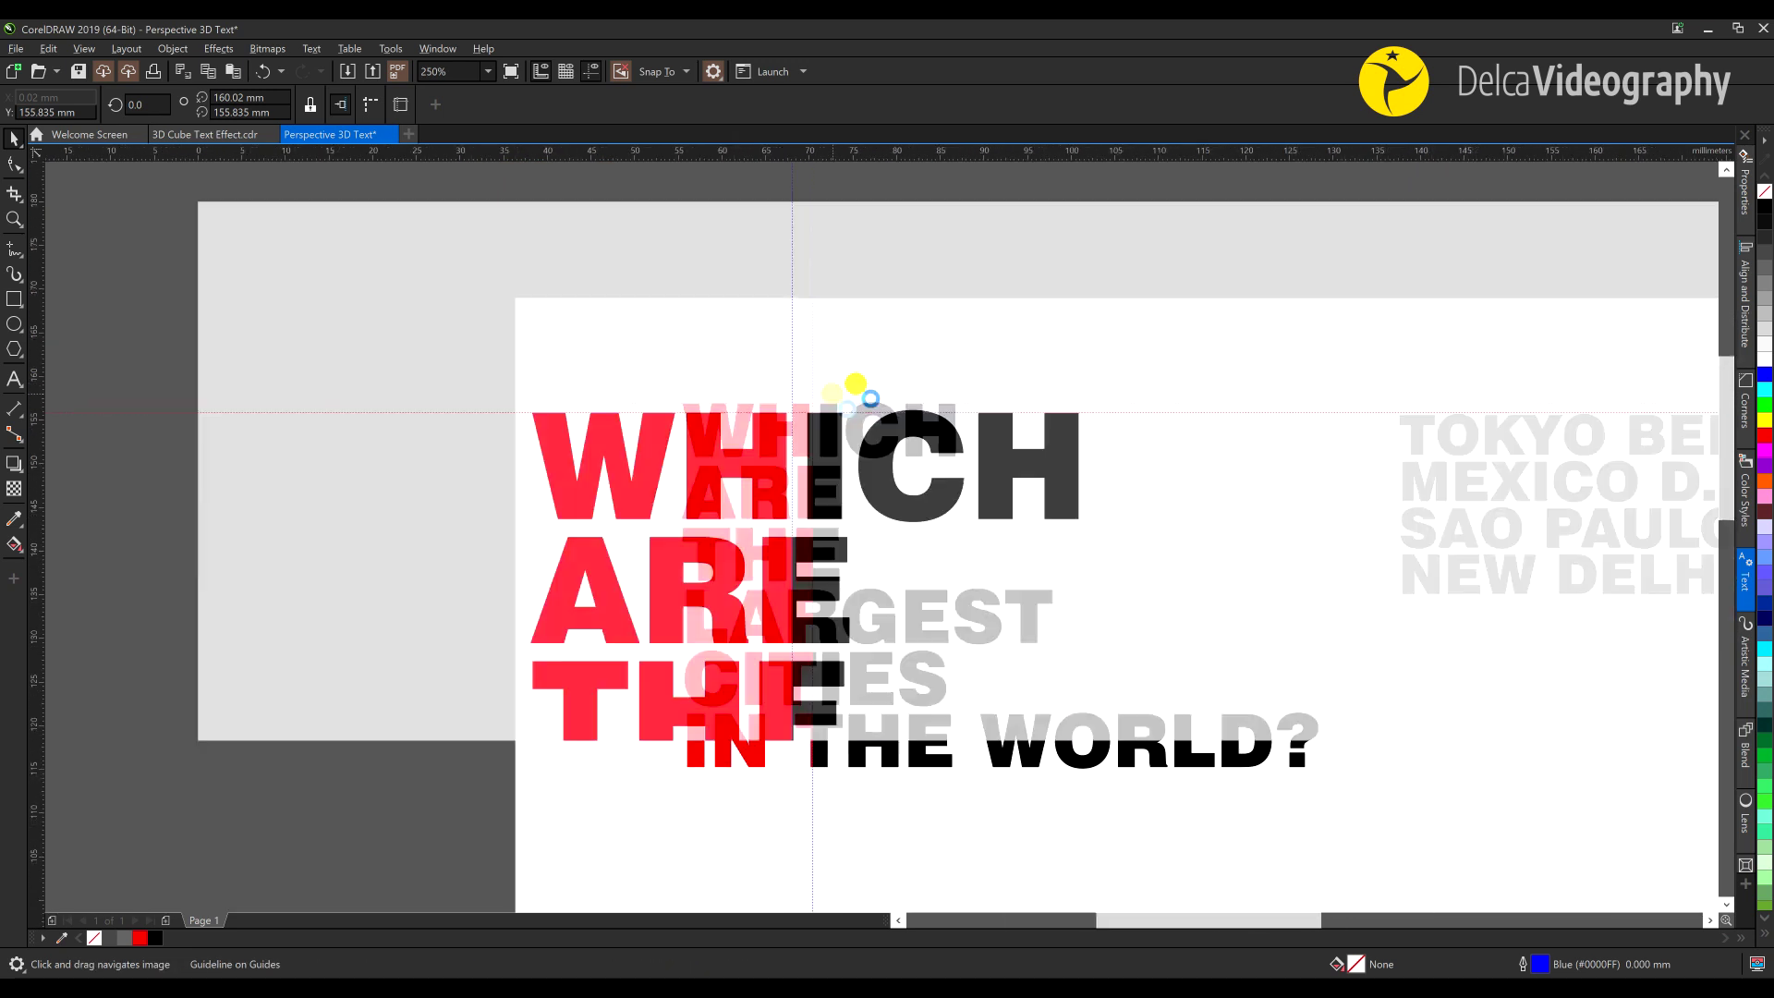
scroll(871, 398, "up", 4)
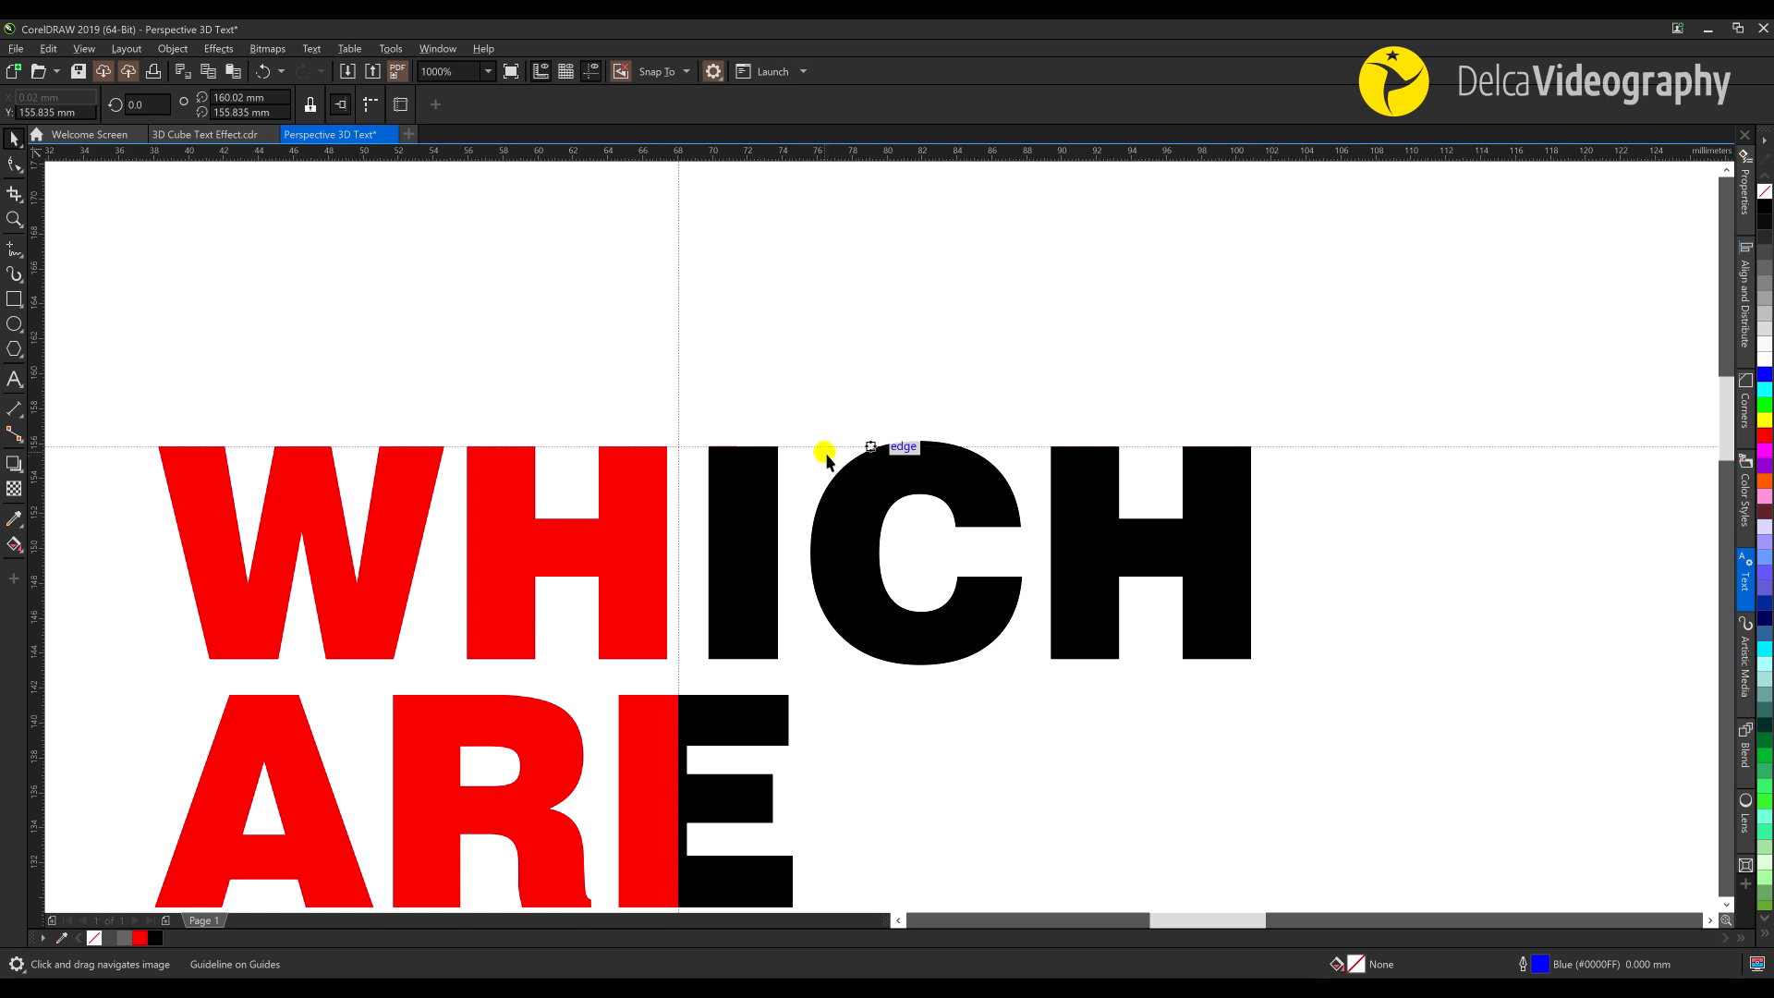
key("Delete")
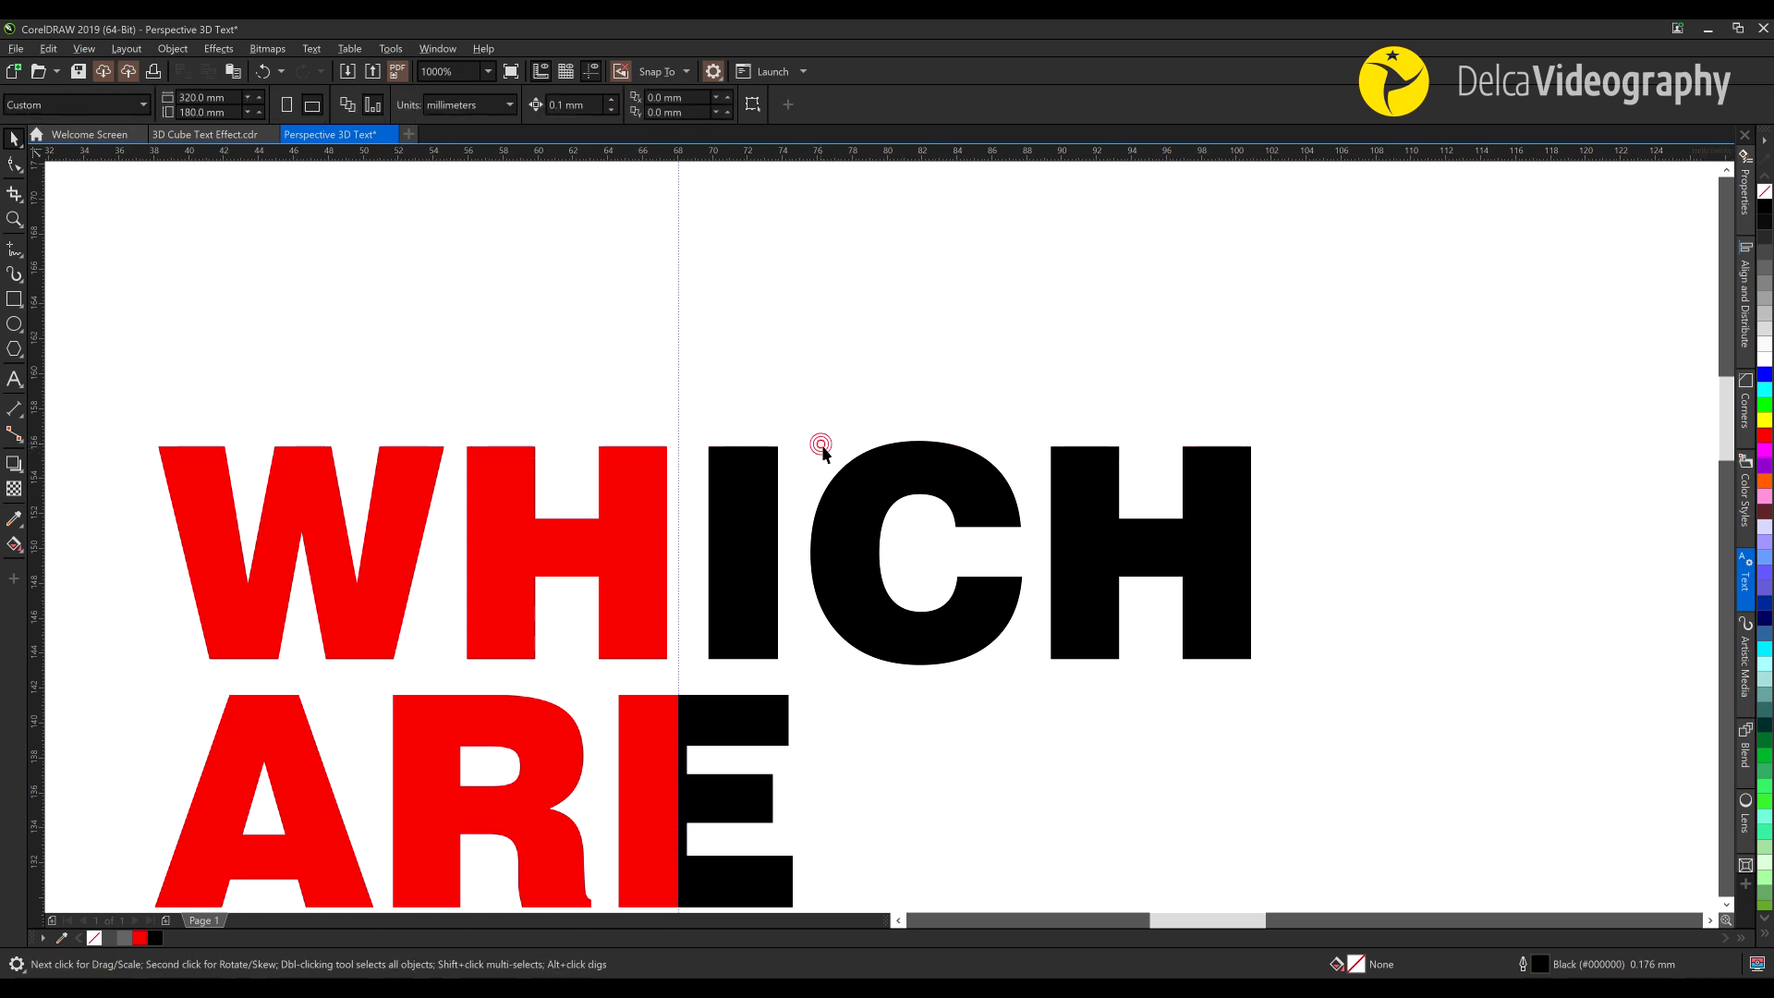
Draw a rectangle about 25 × 9 mm resting on the flat letter tops of ICH and subtract it from the black text to trim the C
left_click(277, 388)
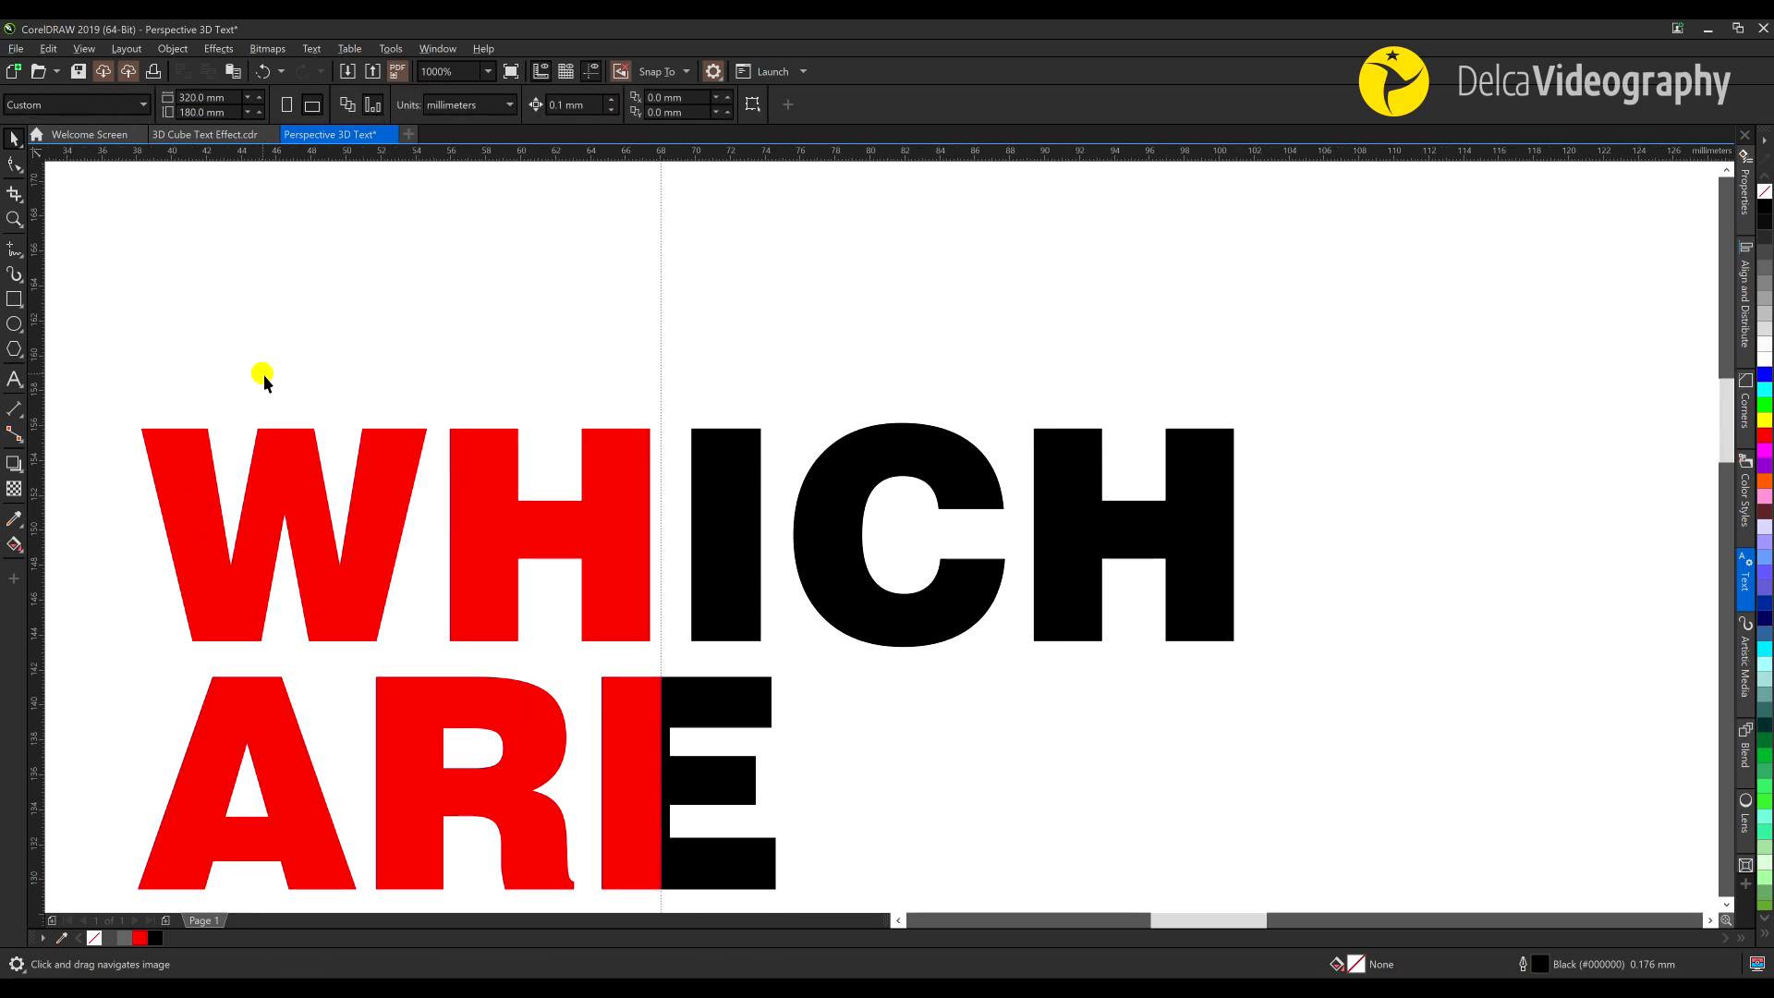
left_click(13, 300)
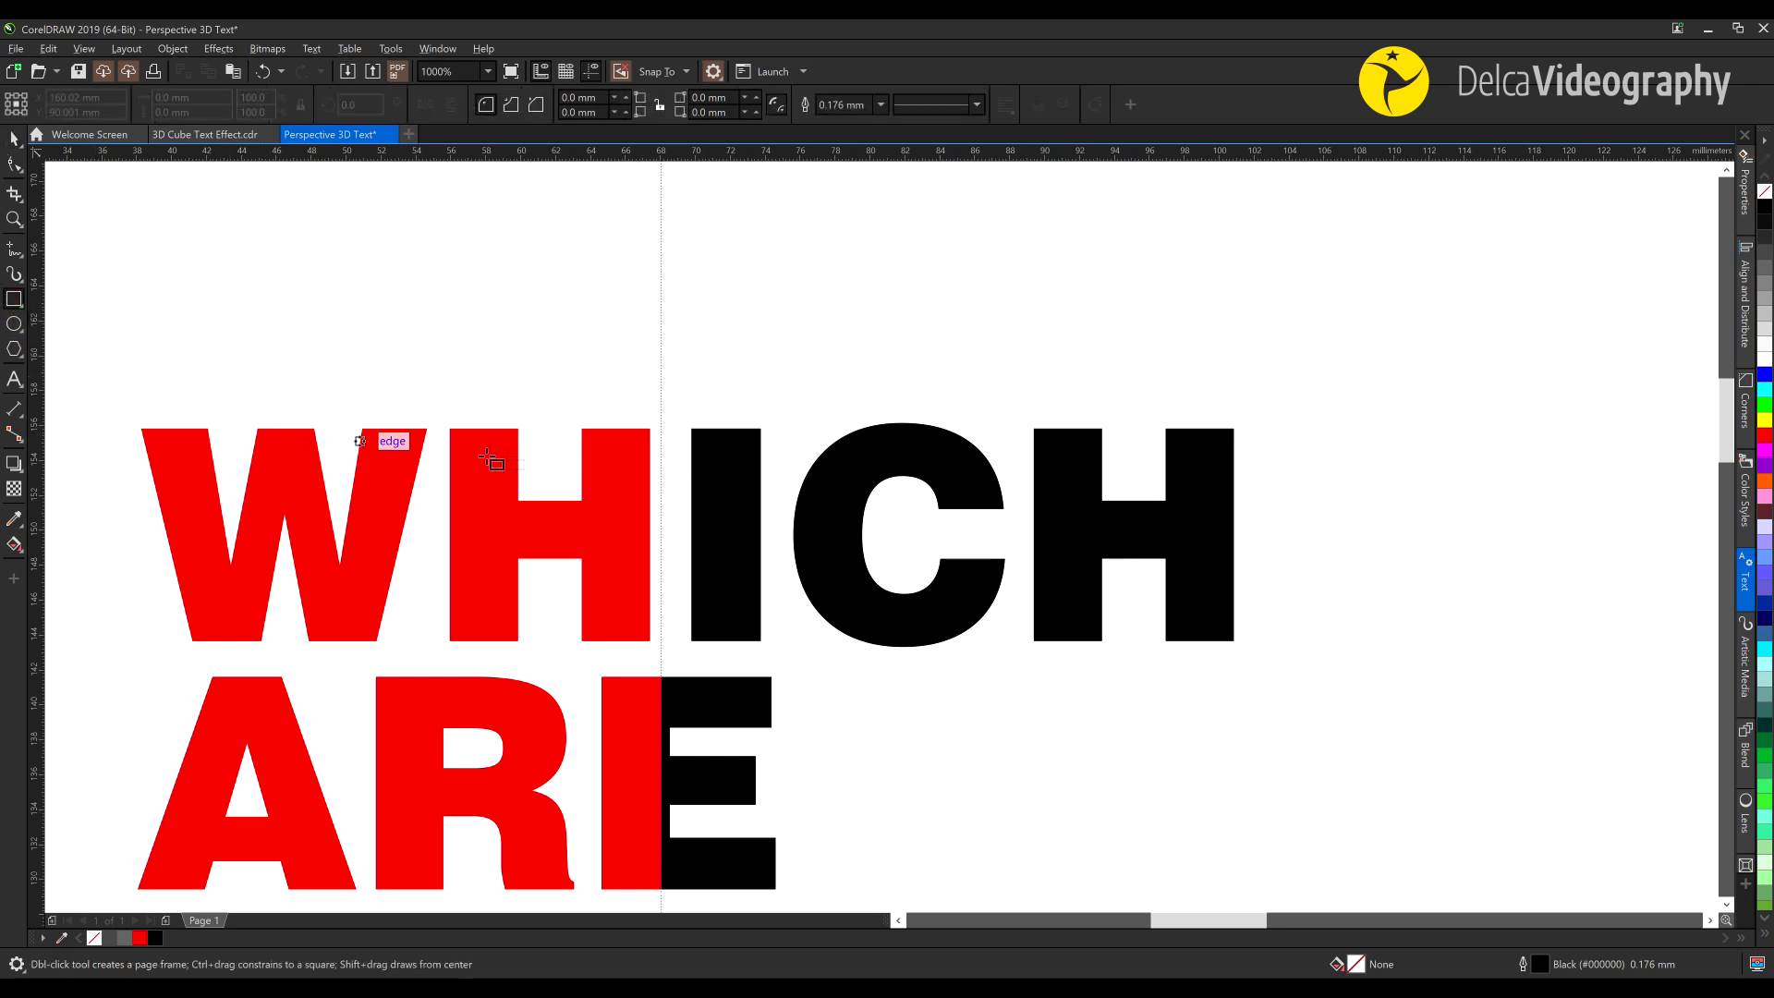
left_click_drag(694, 428, 1130, 267)
key("space")
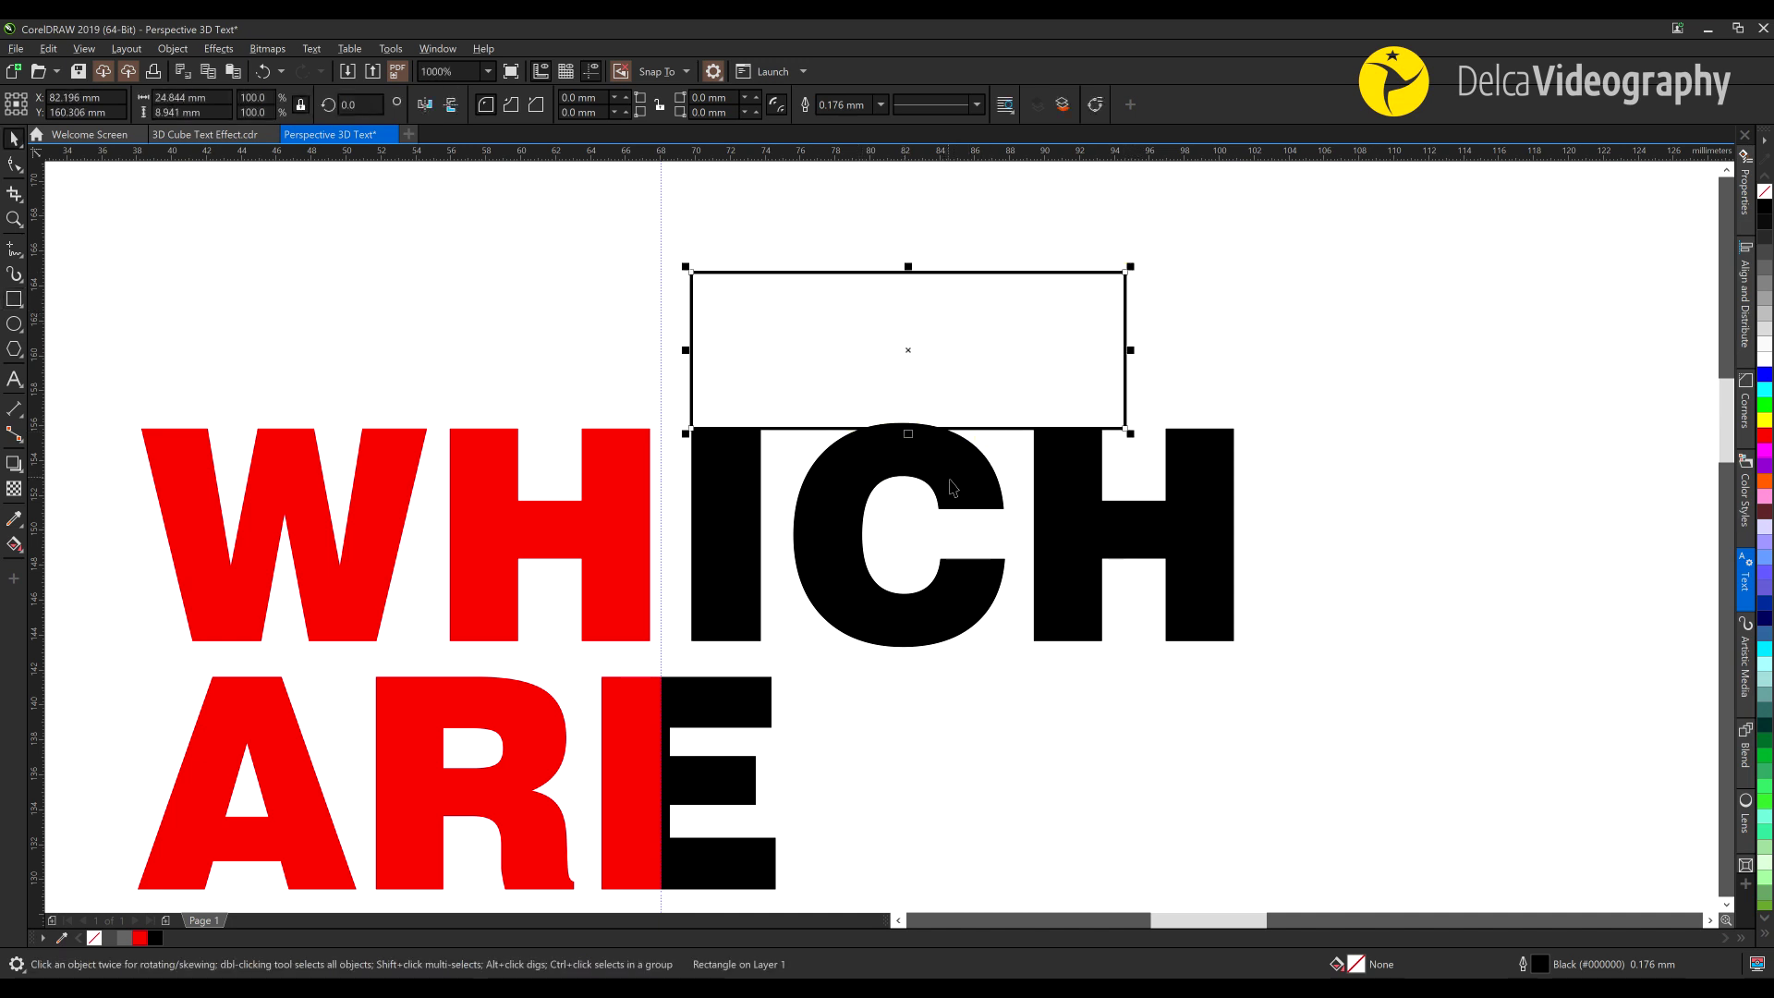
left_click(952, 483, "shift")
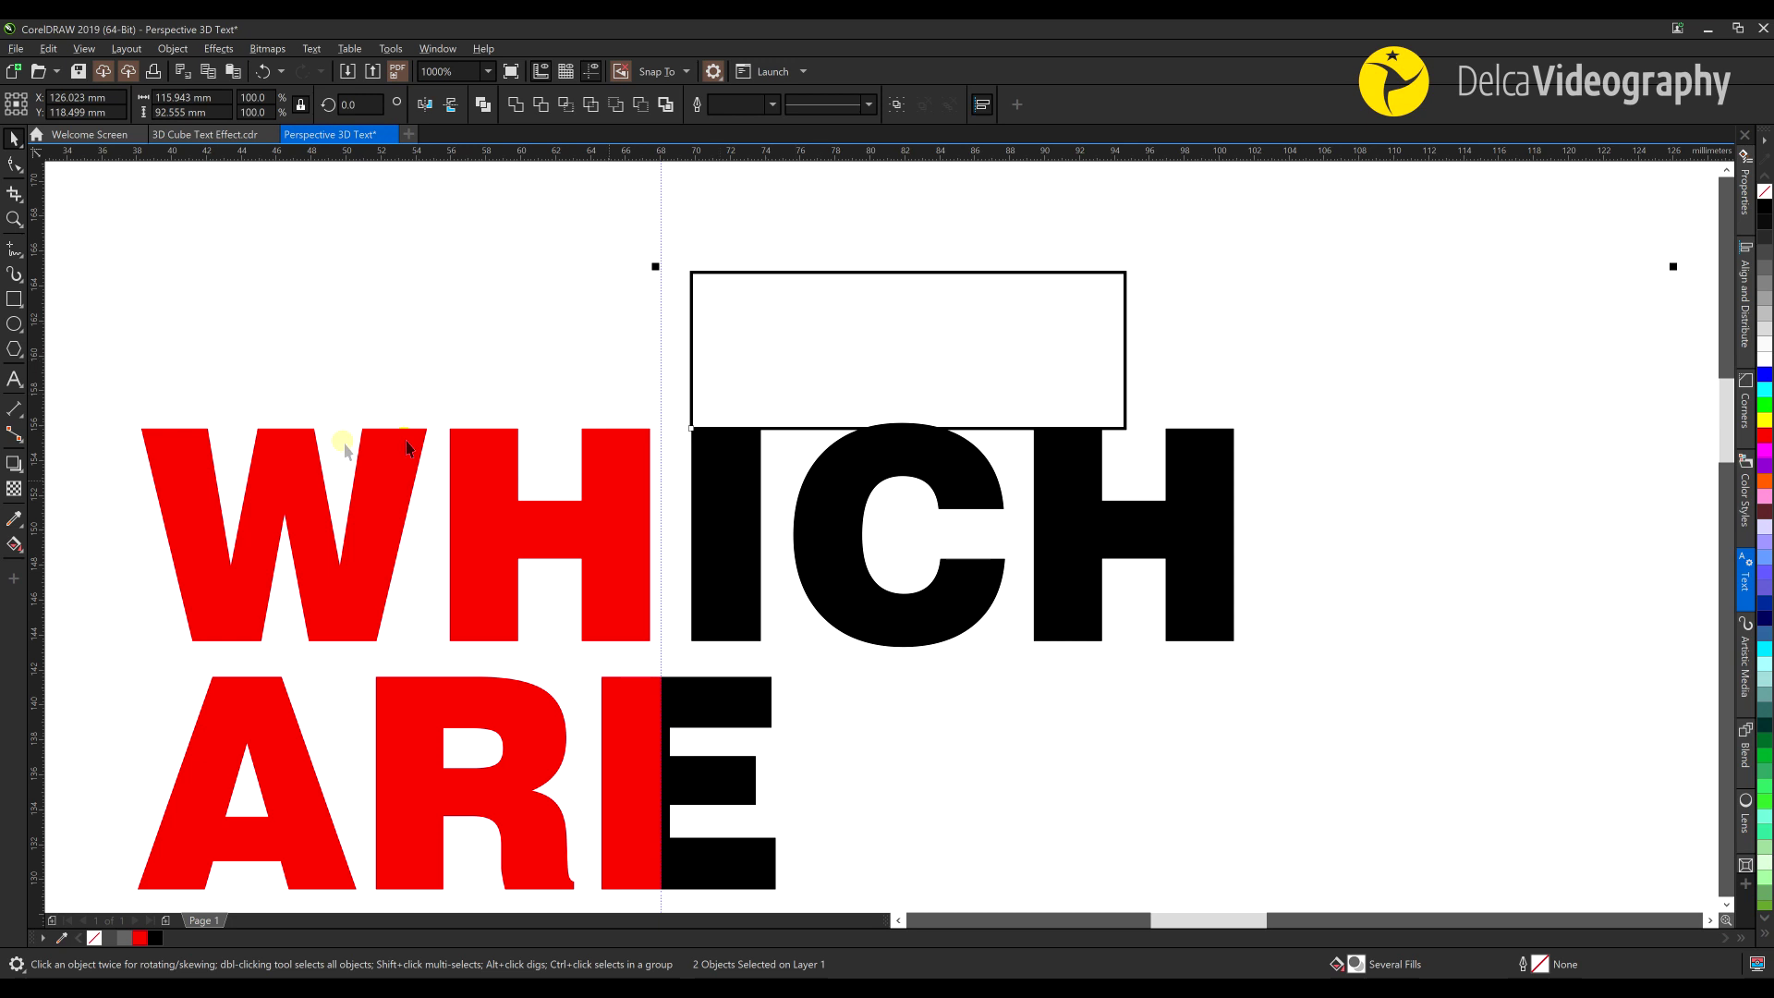
left_click(647, 104)
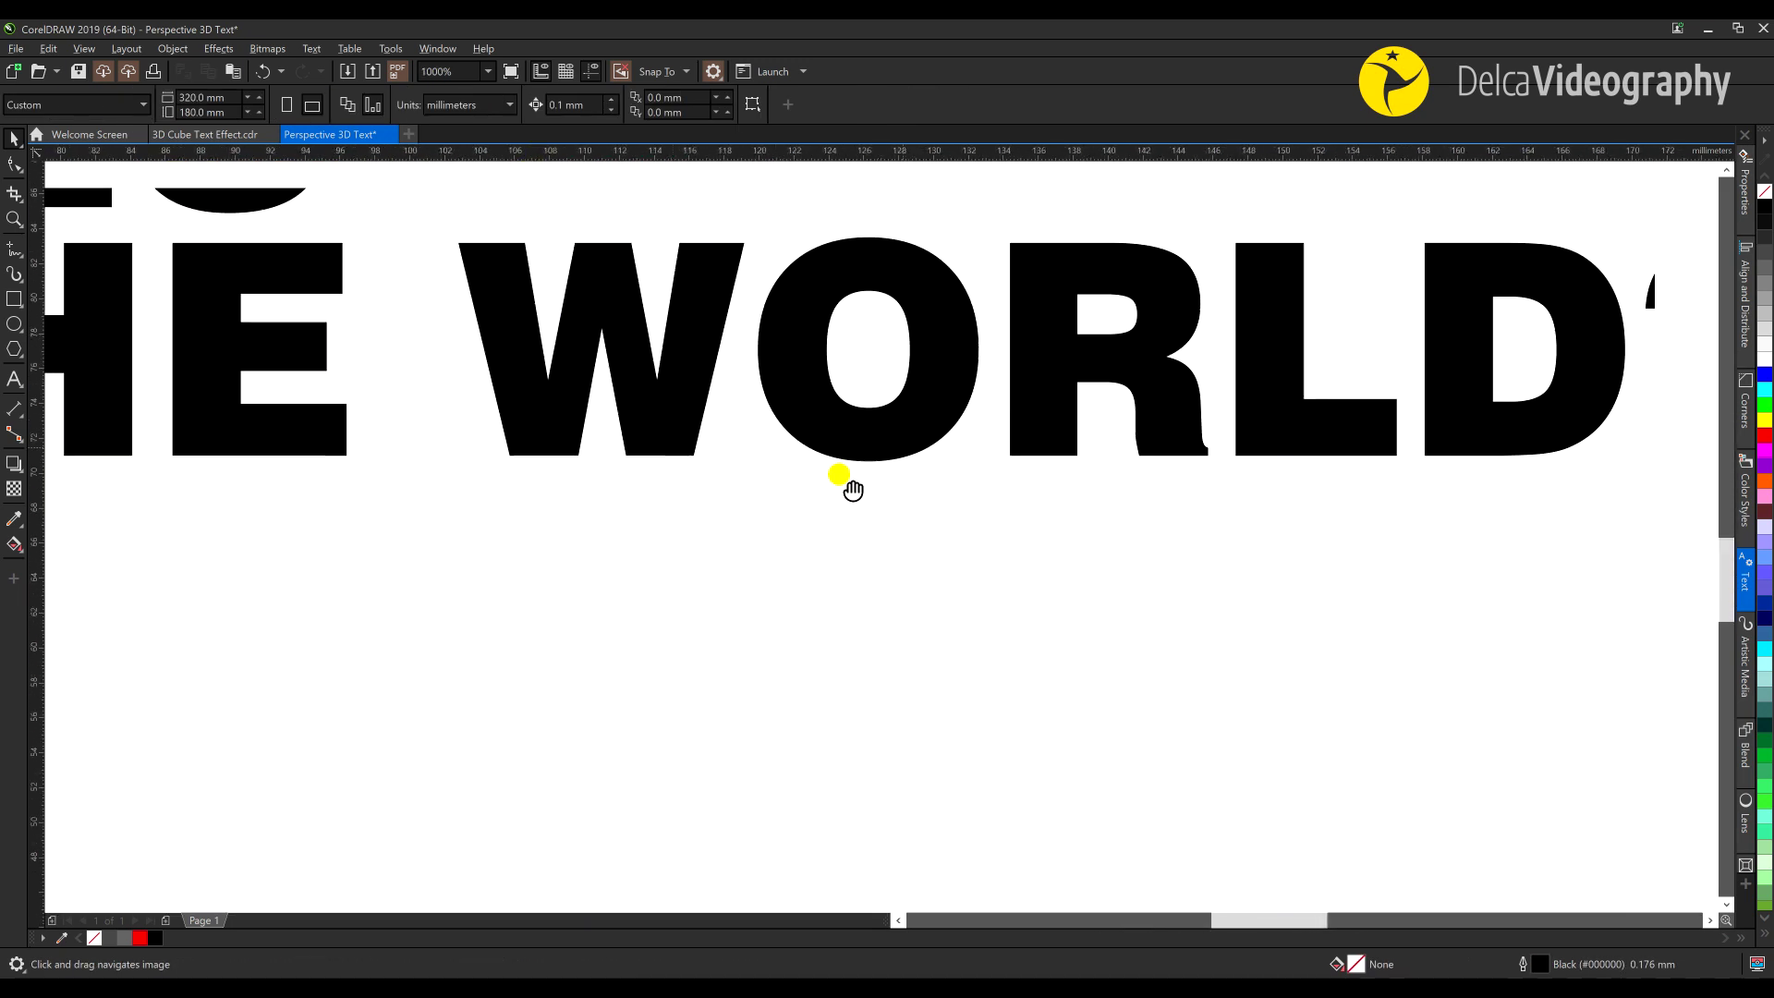
Draw a rectangle about 23.4 × 2.6 mm along the flat baseline under the O of WORLD, subtract it from the black text and deselect
left_click(12, 301)
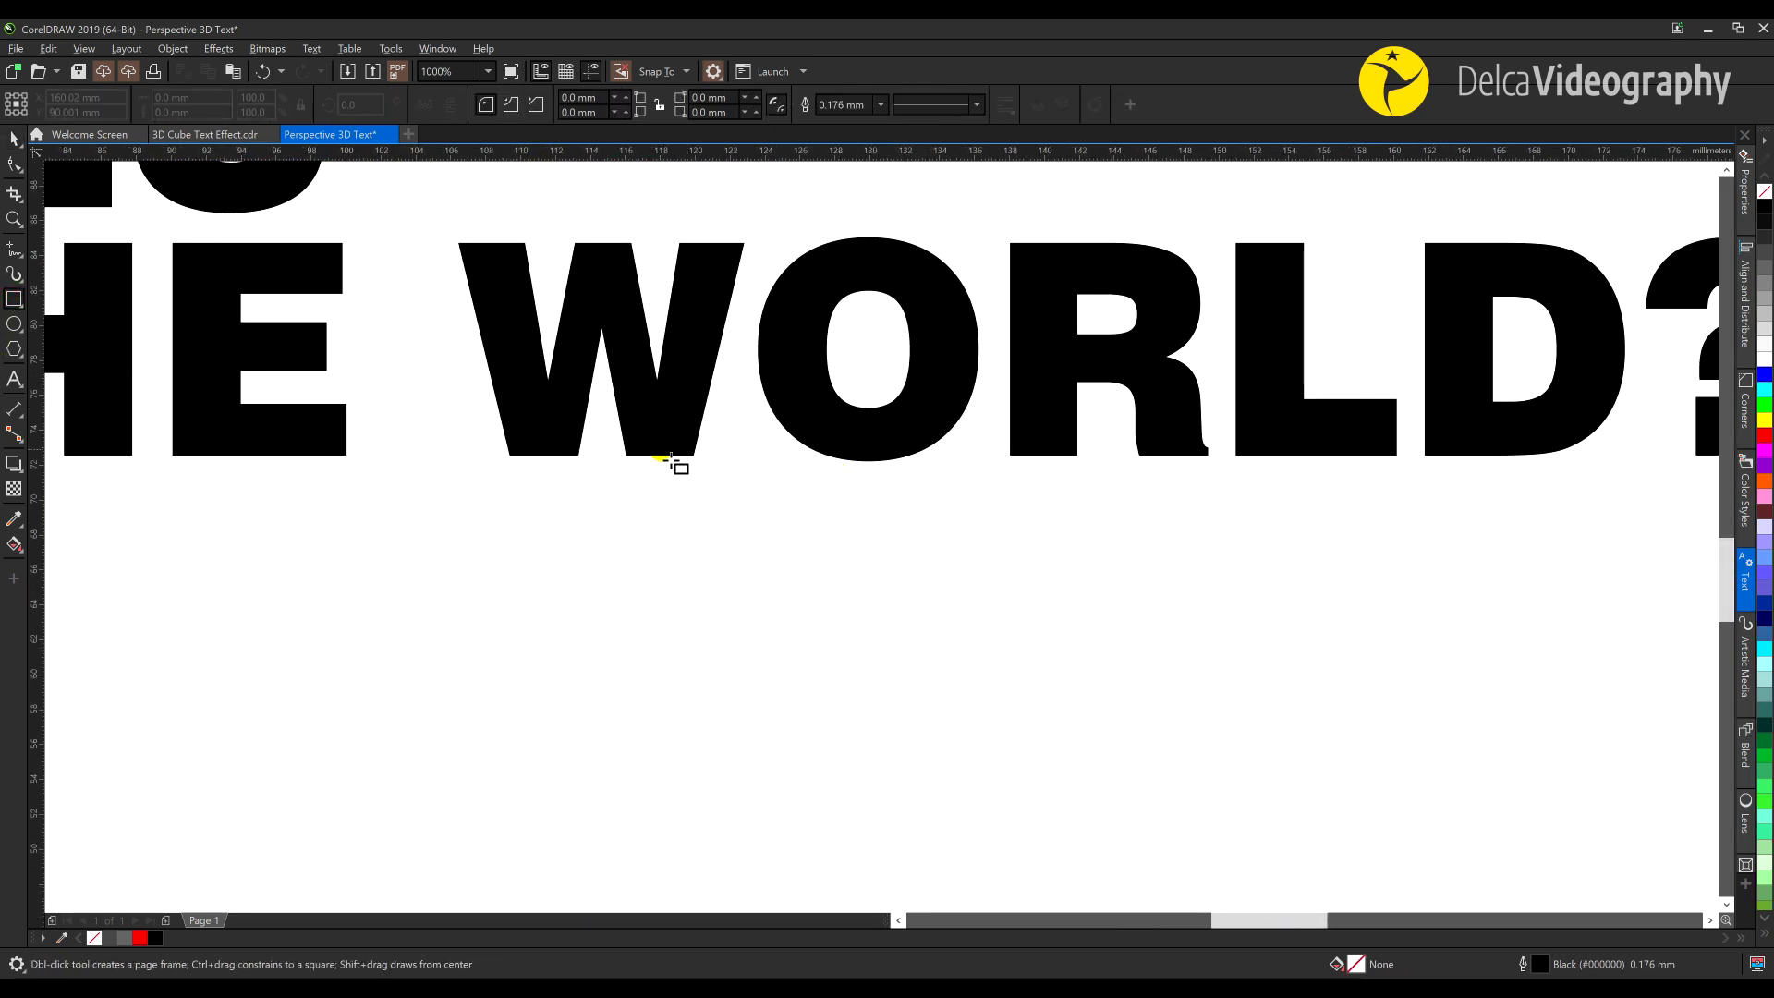
left_click_drag(660, 456, 1071, 502)
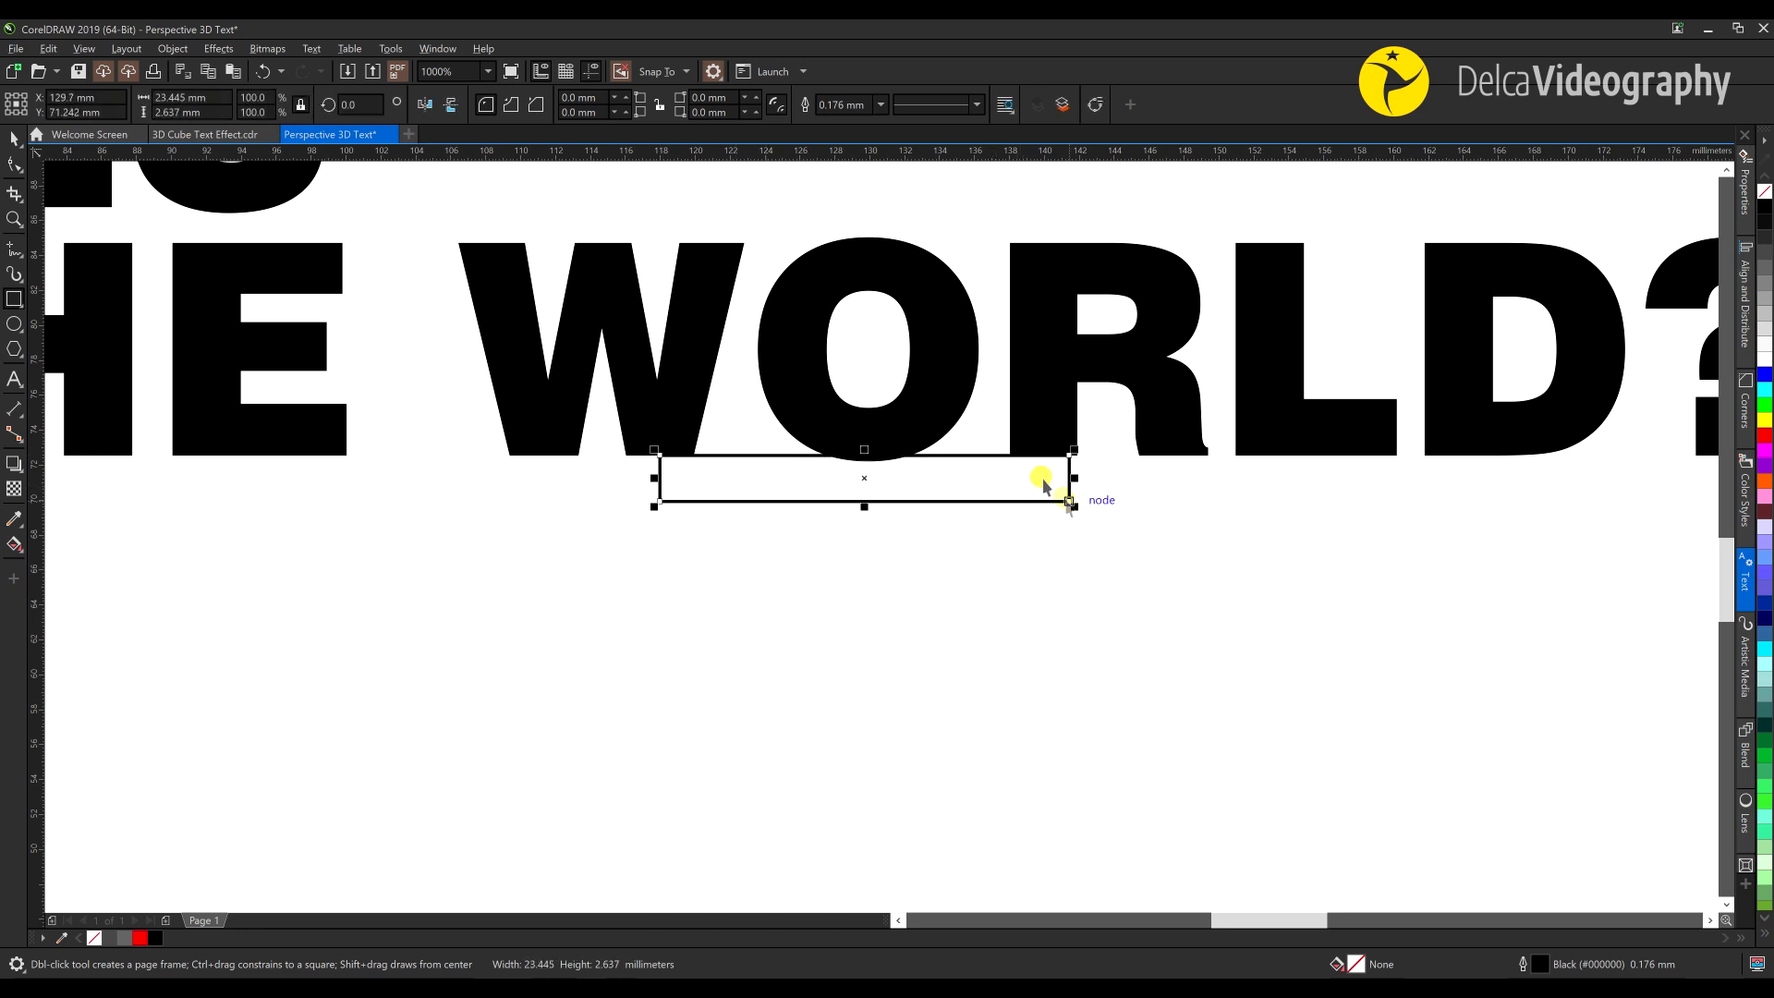
key("space")
key("ctrl+a")
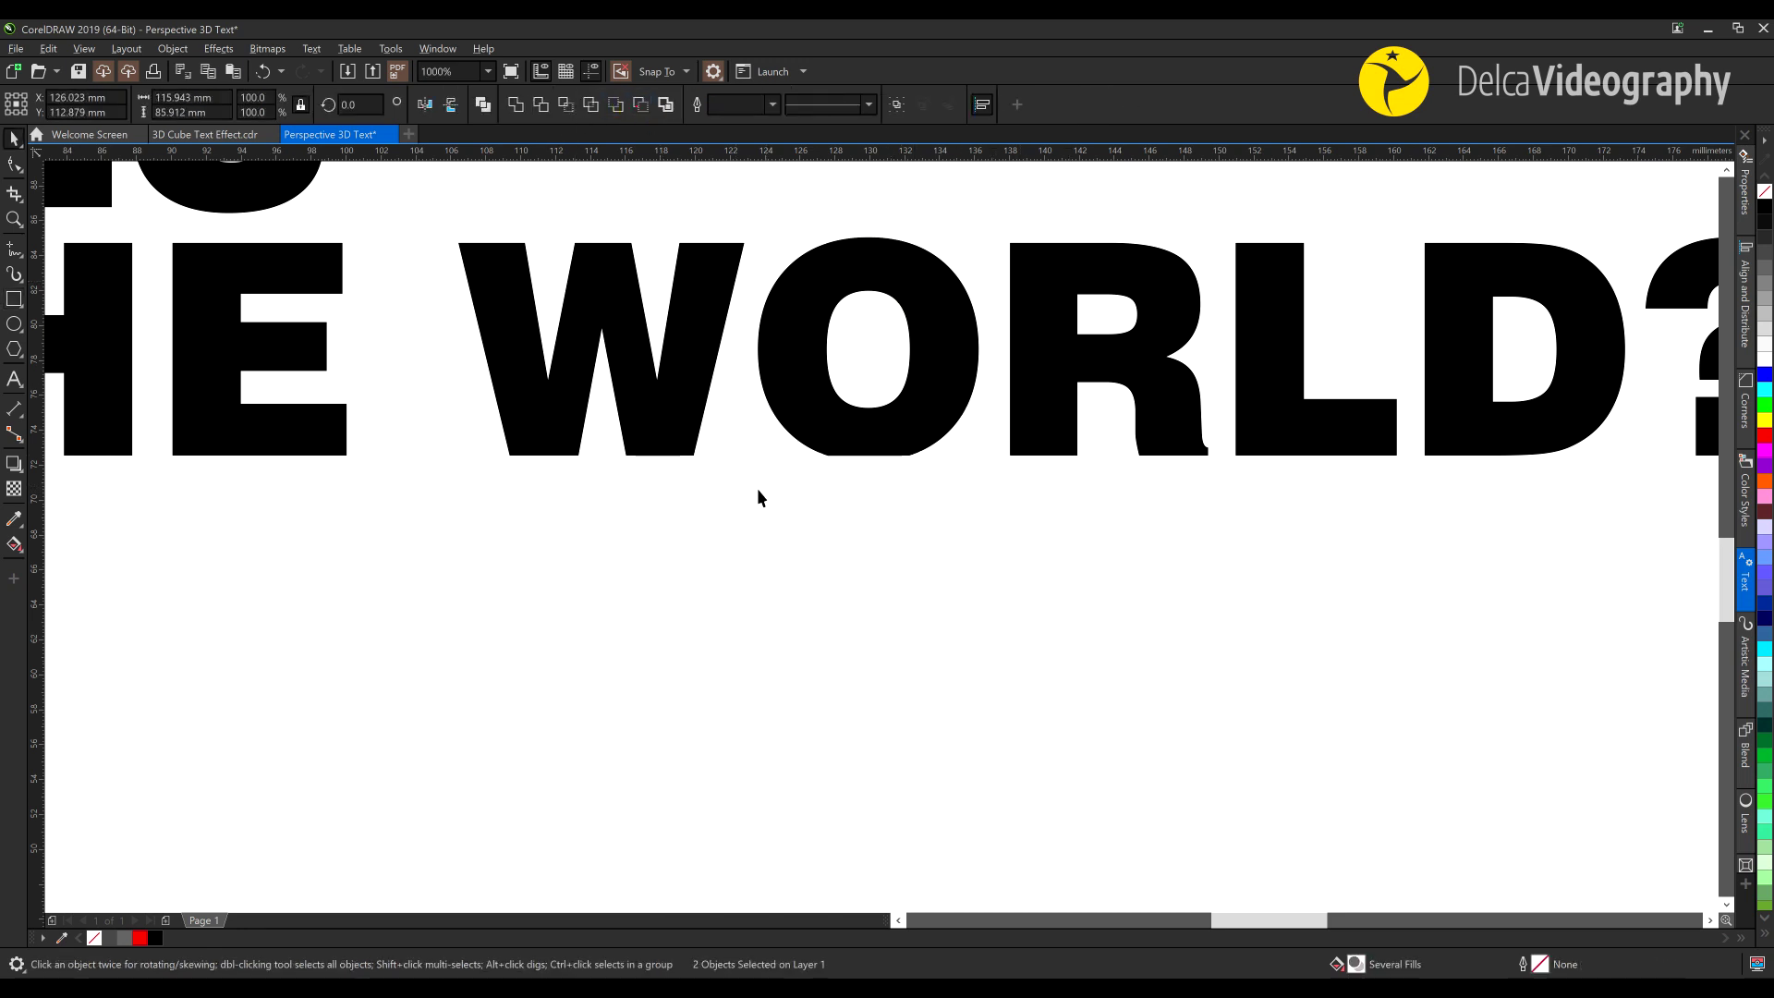
scroll(752, 612, "down", 6)
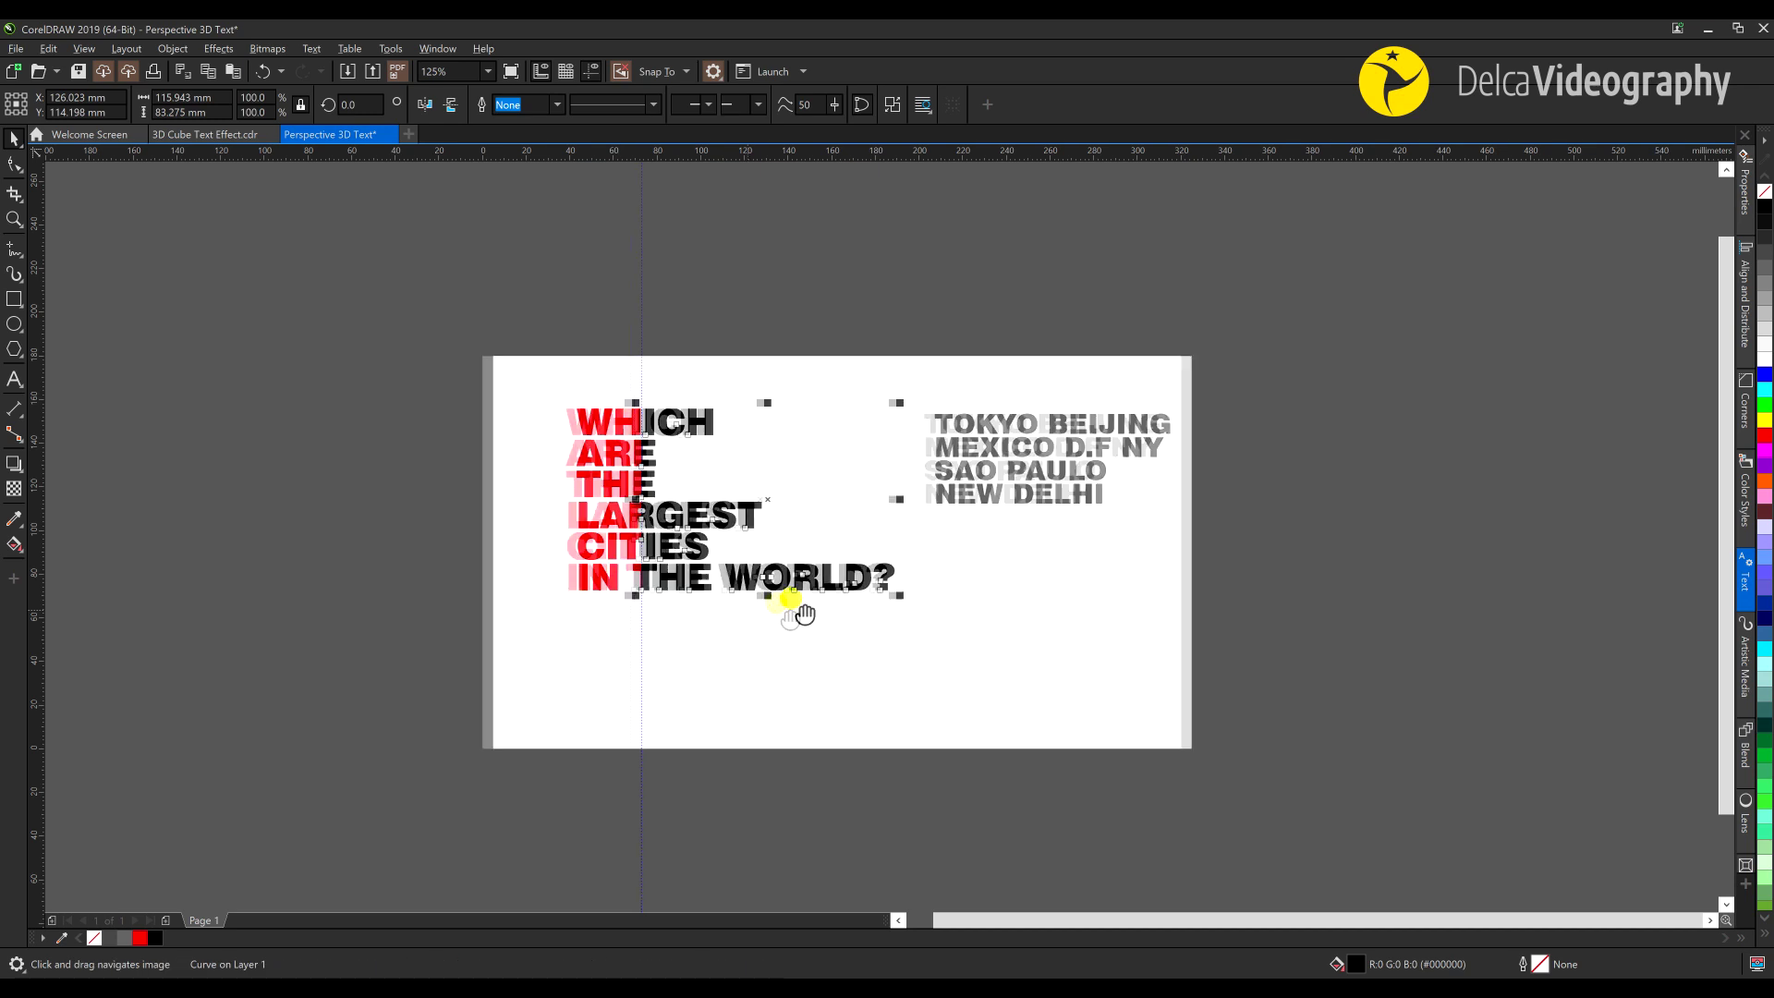
scroll(651, 554, "up", 2)
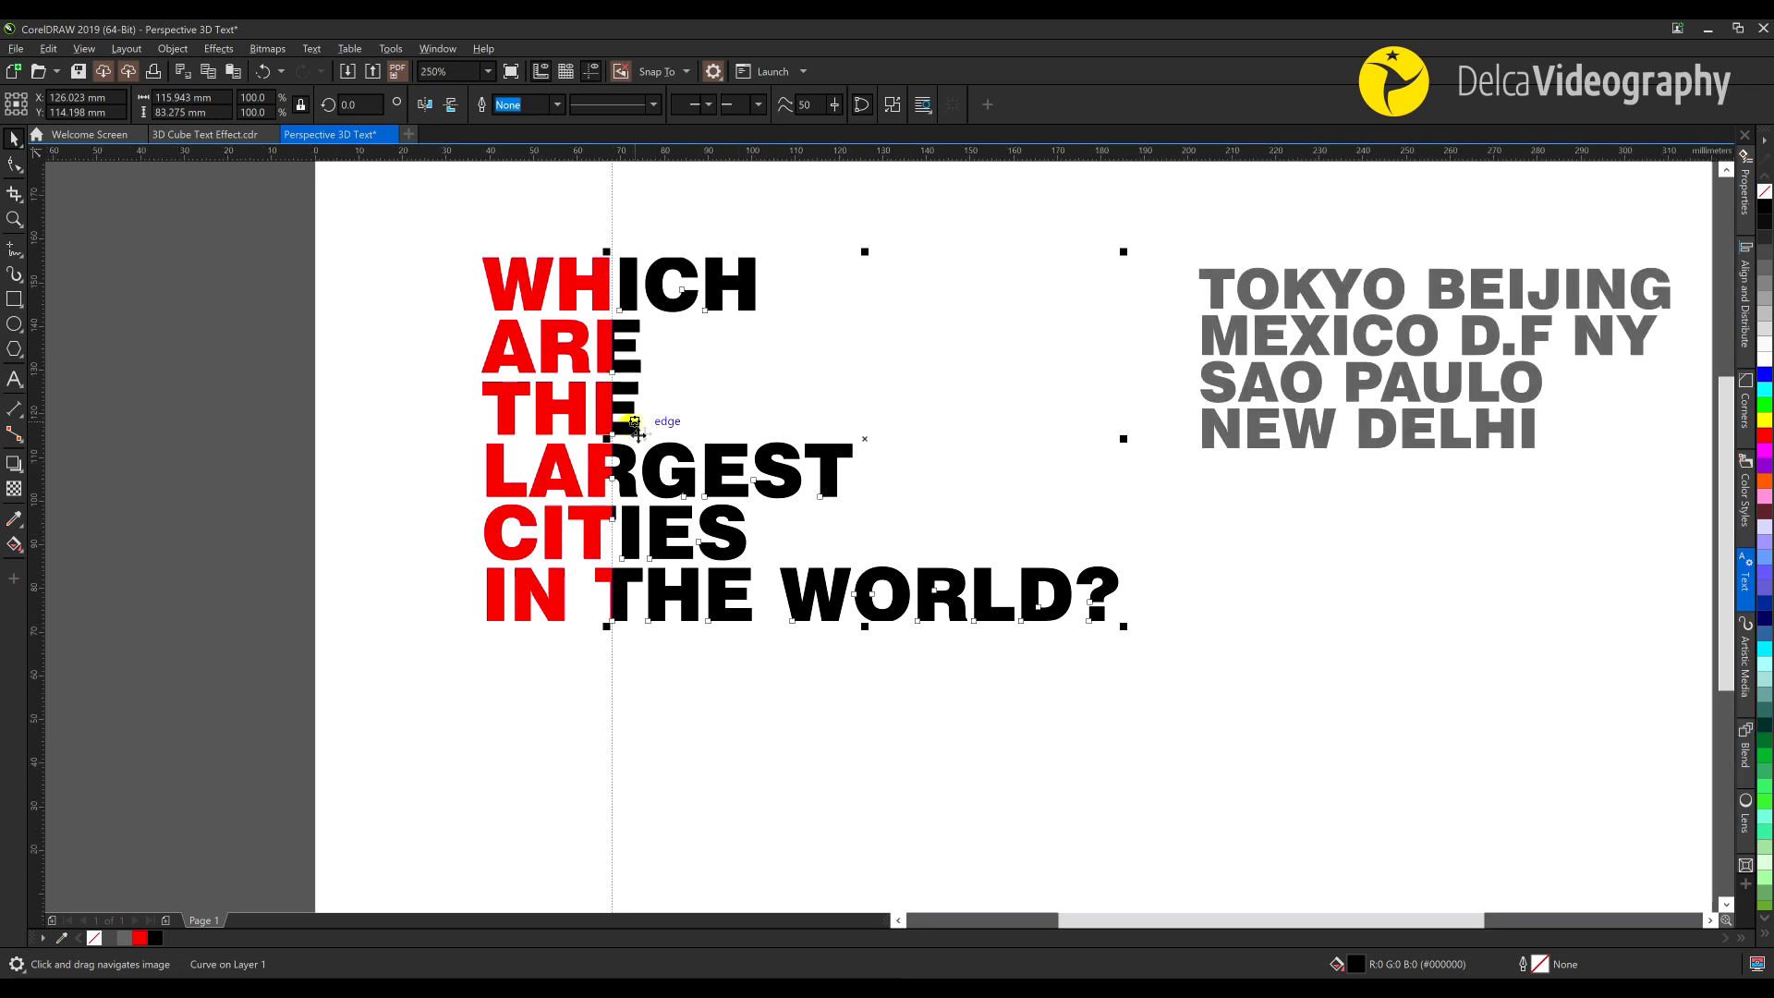
left_click_drag(635, 422, 594, 429)
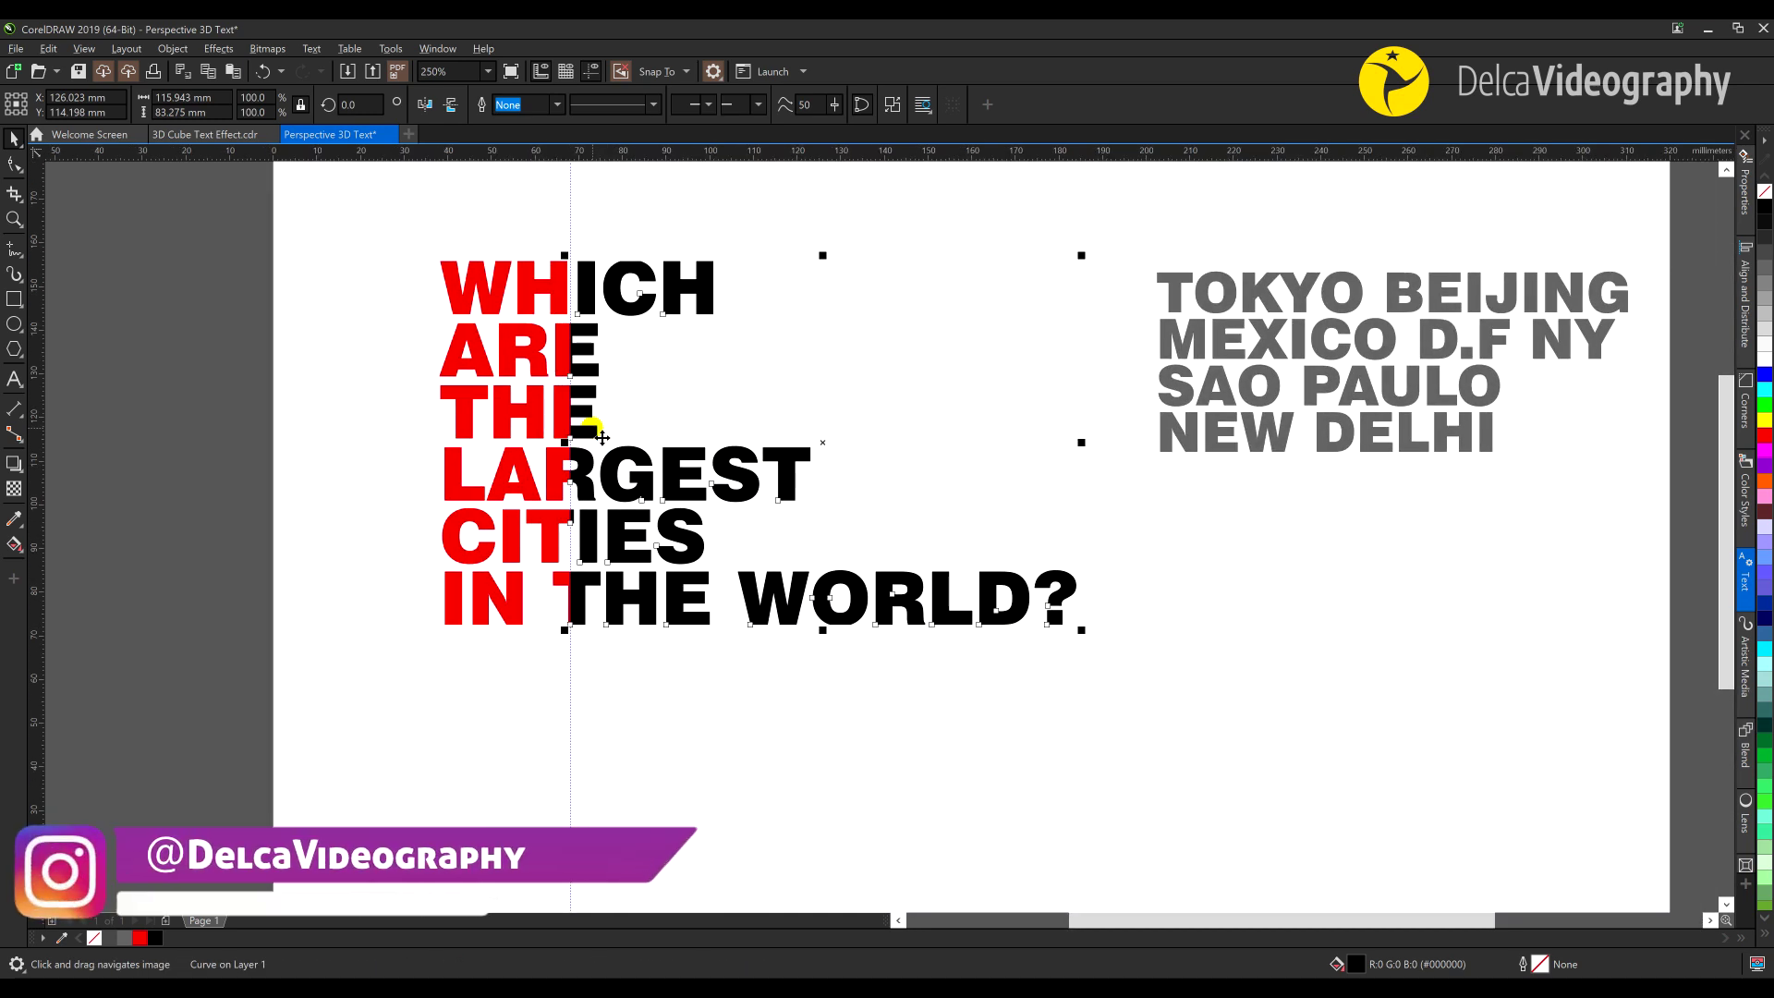
left_click(113, 351)
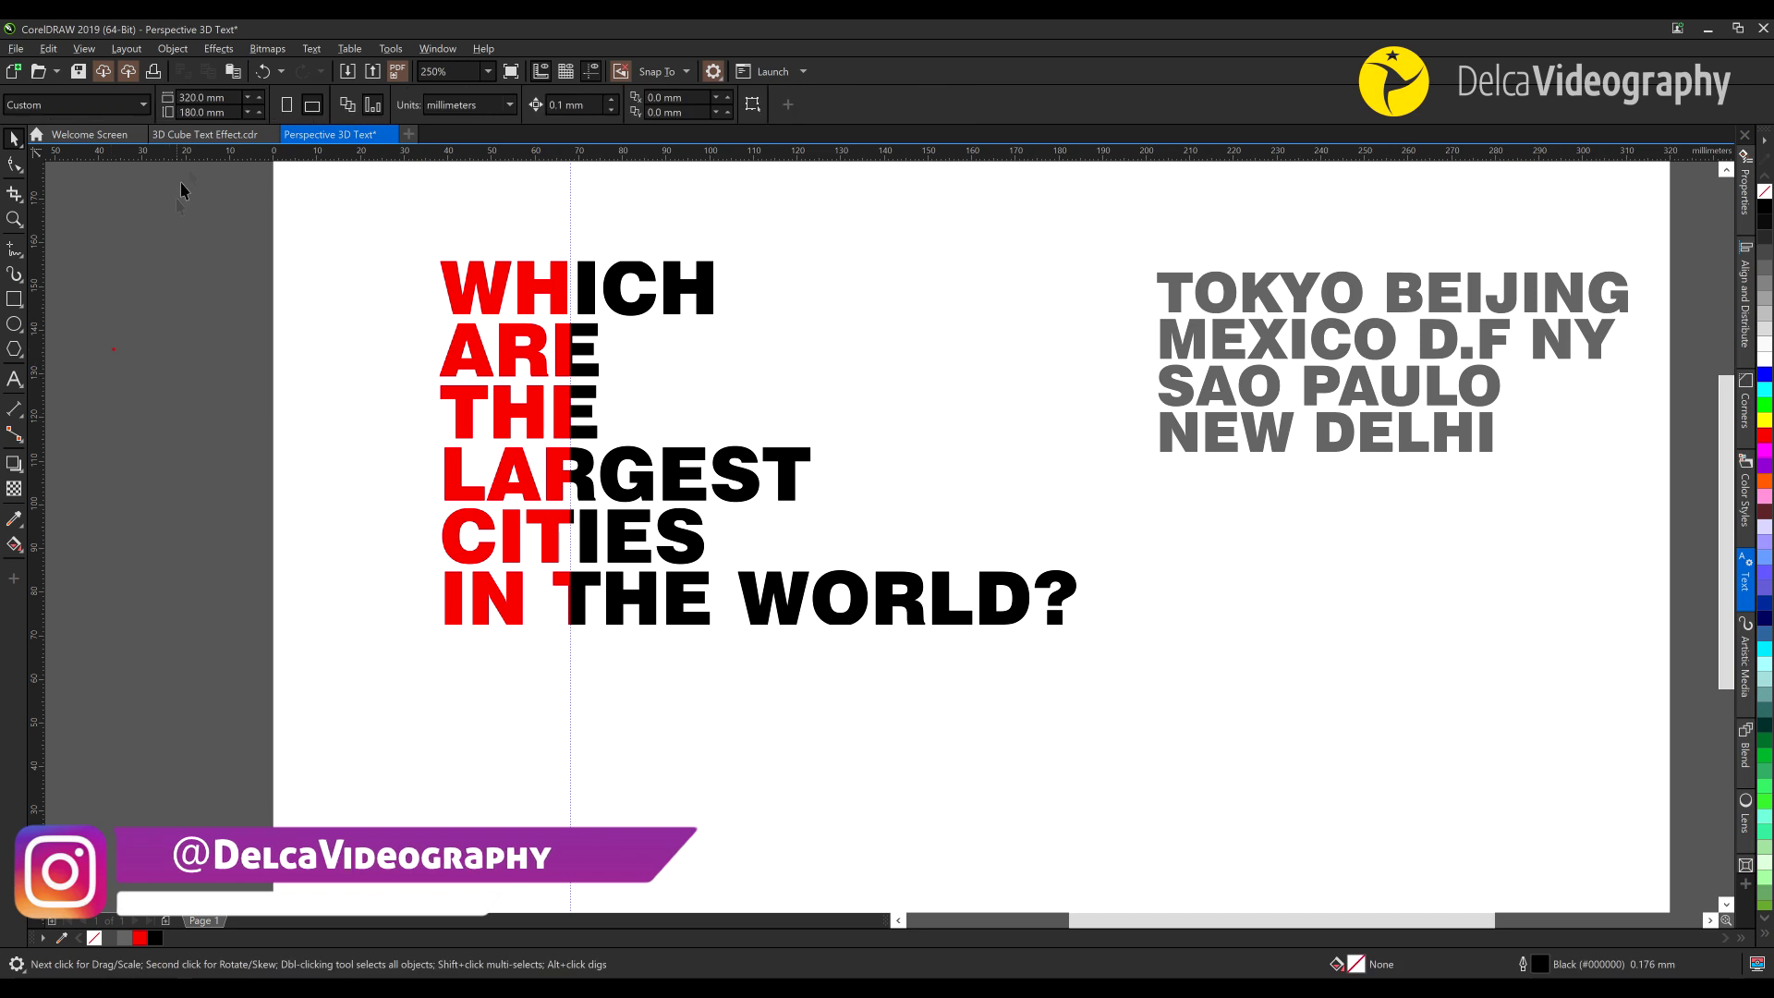
Draw a straight vertical freehand line about 83.3 mm long spanning the full height of the red text and move it clear of the letters
left_click(557, 293)
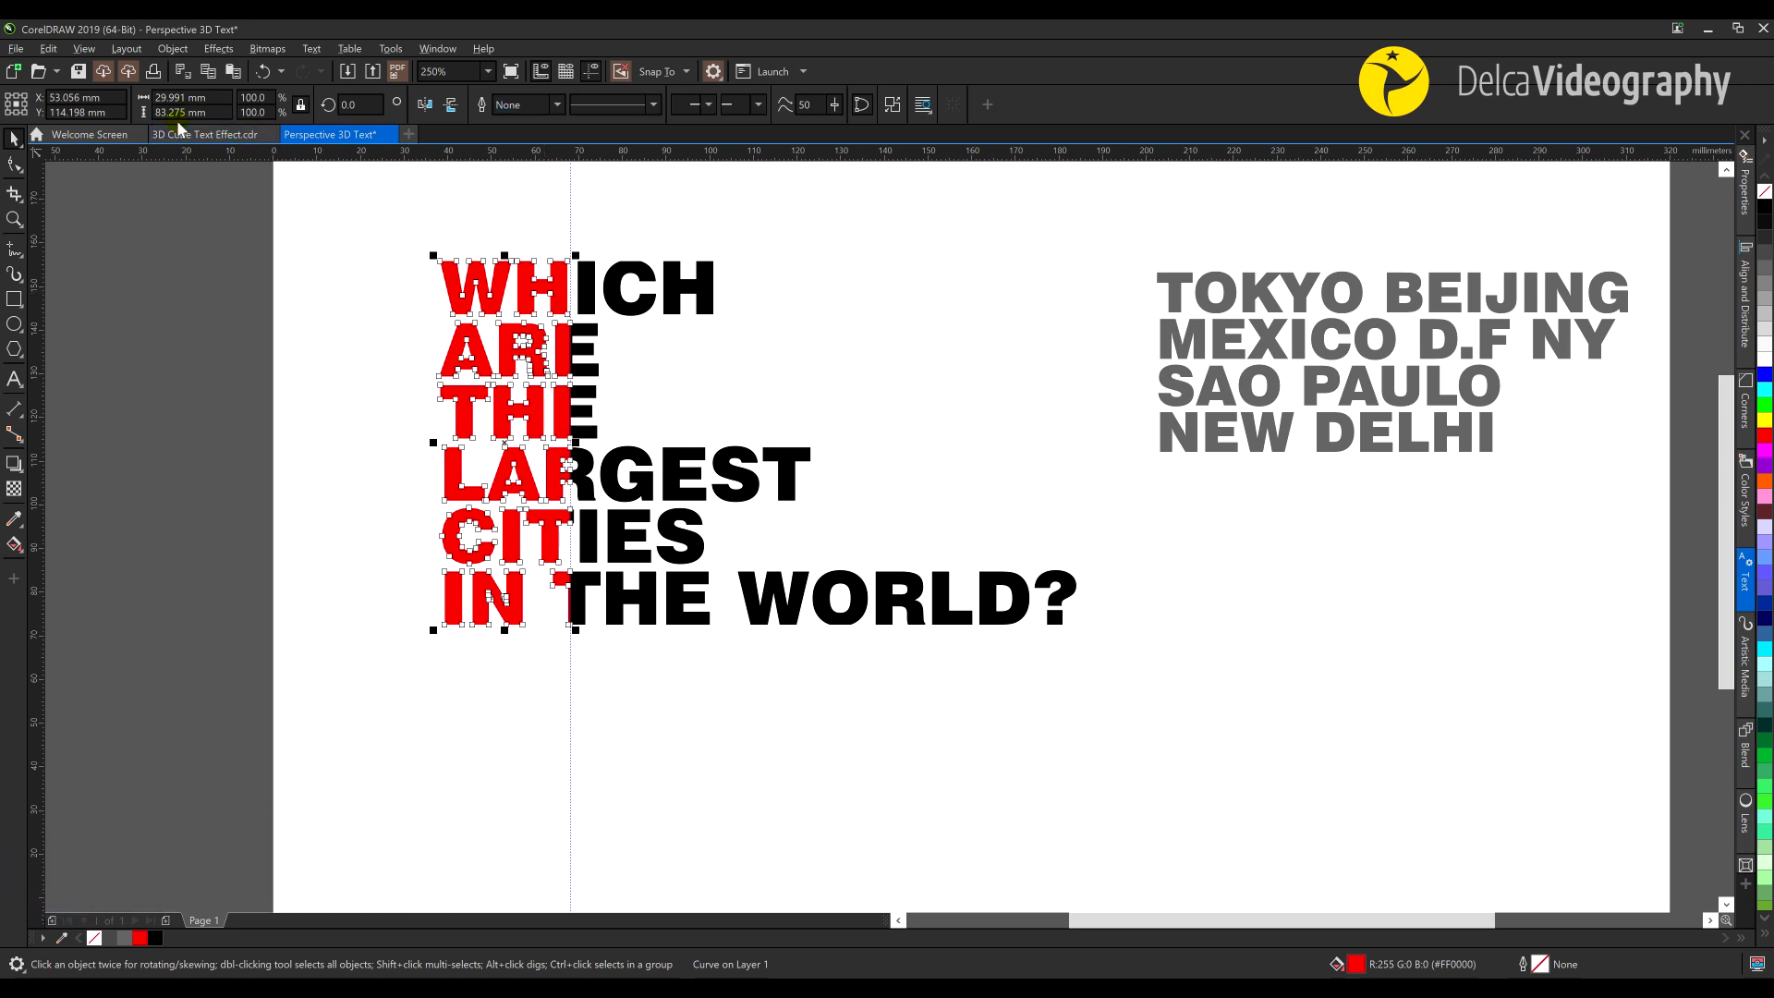
left_click(14, 250)
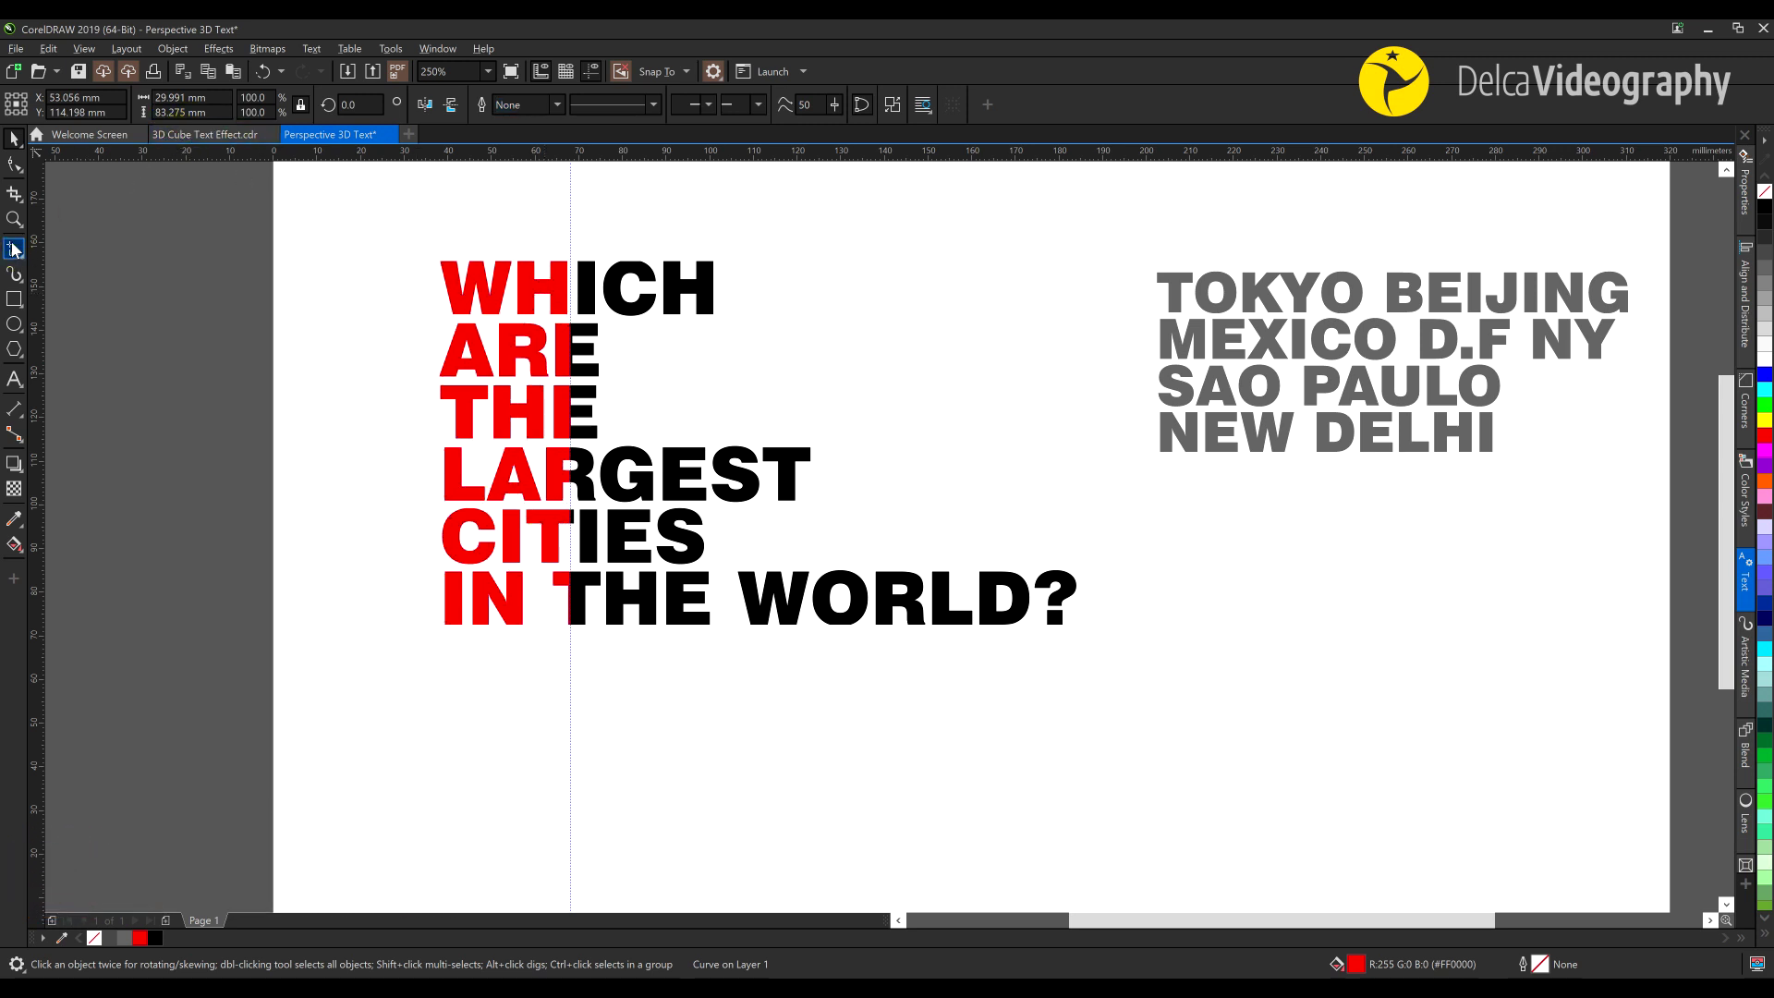
scroll(587, 507, "left", 1)
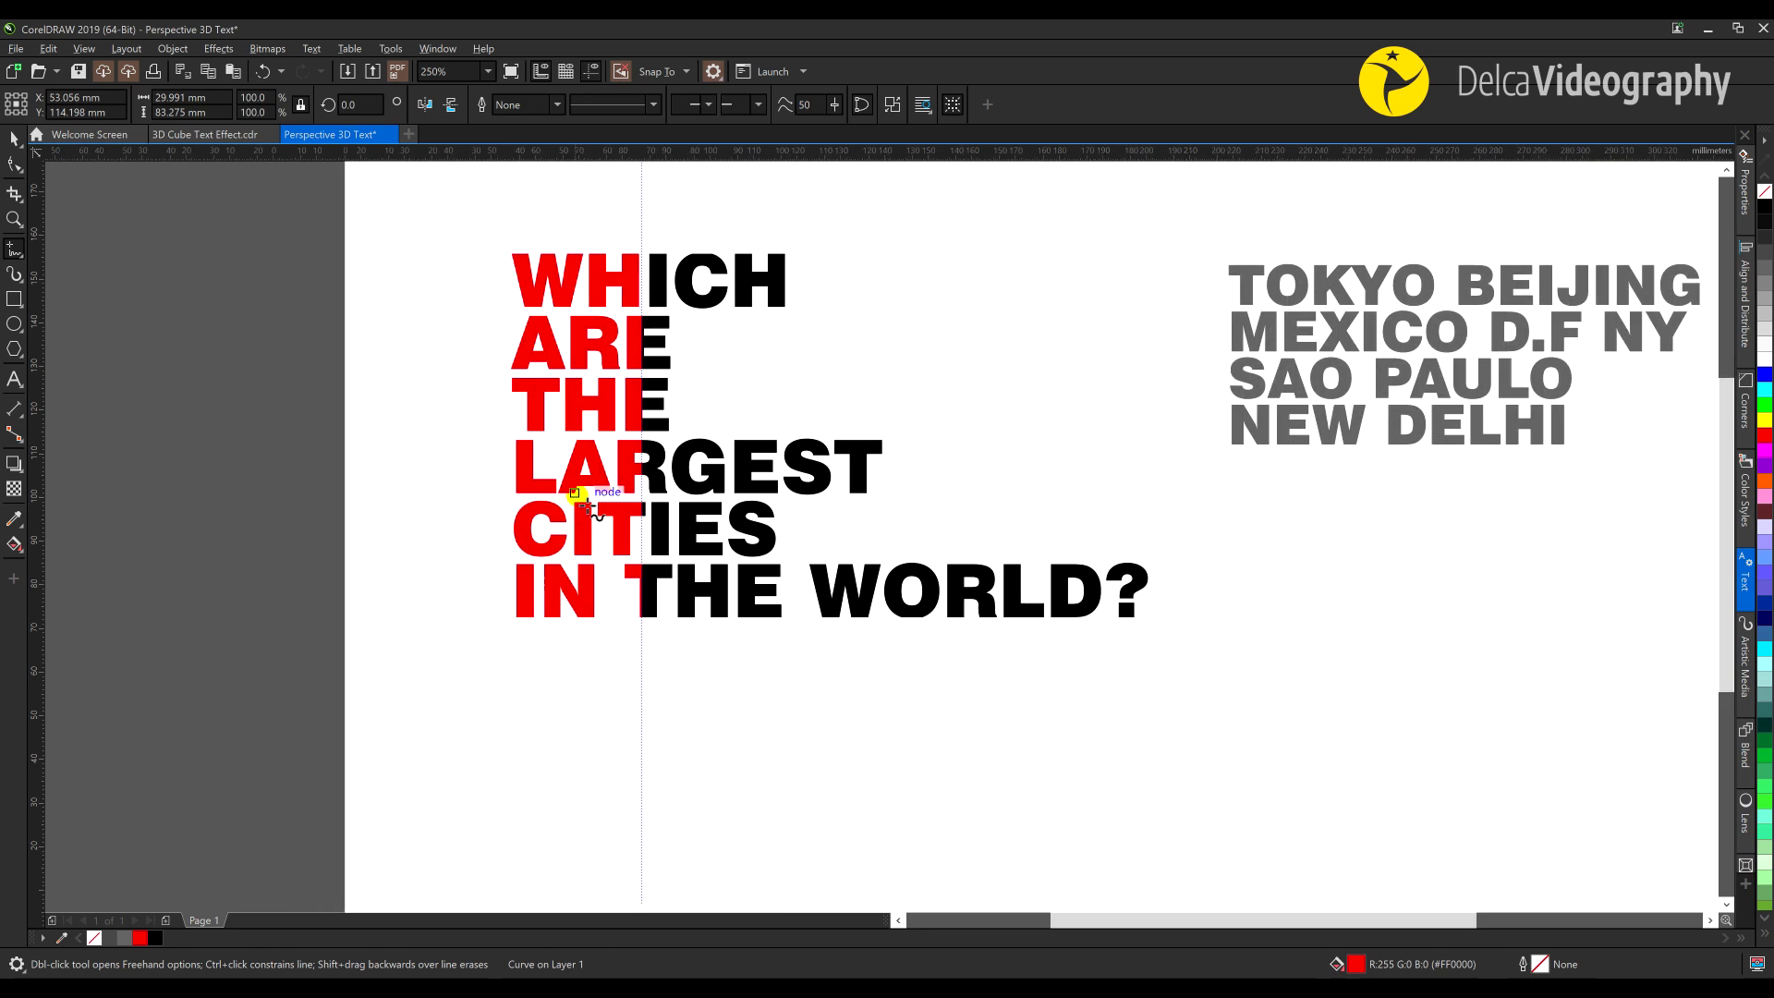
left_click(543, 253)
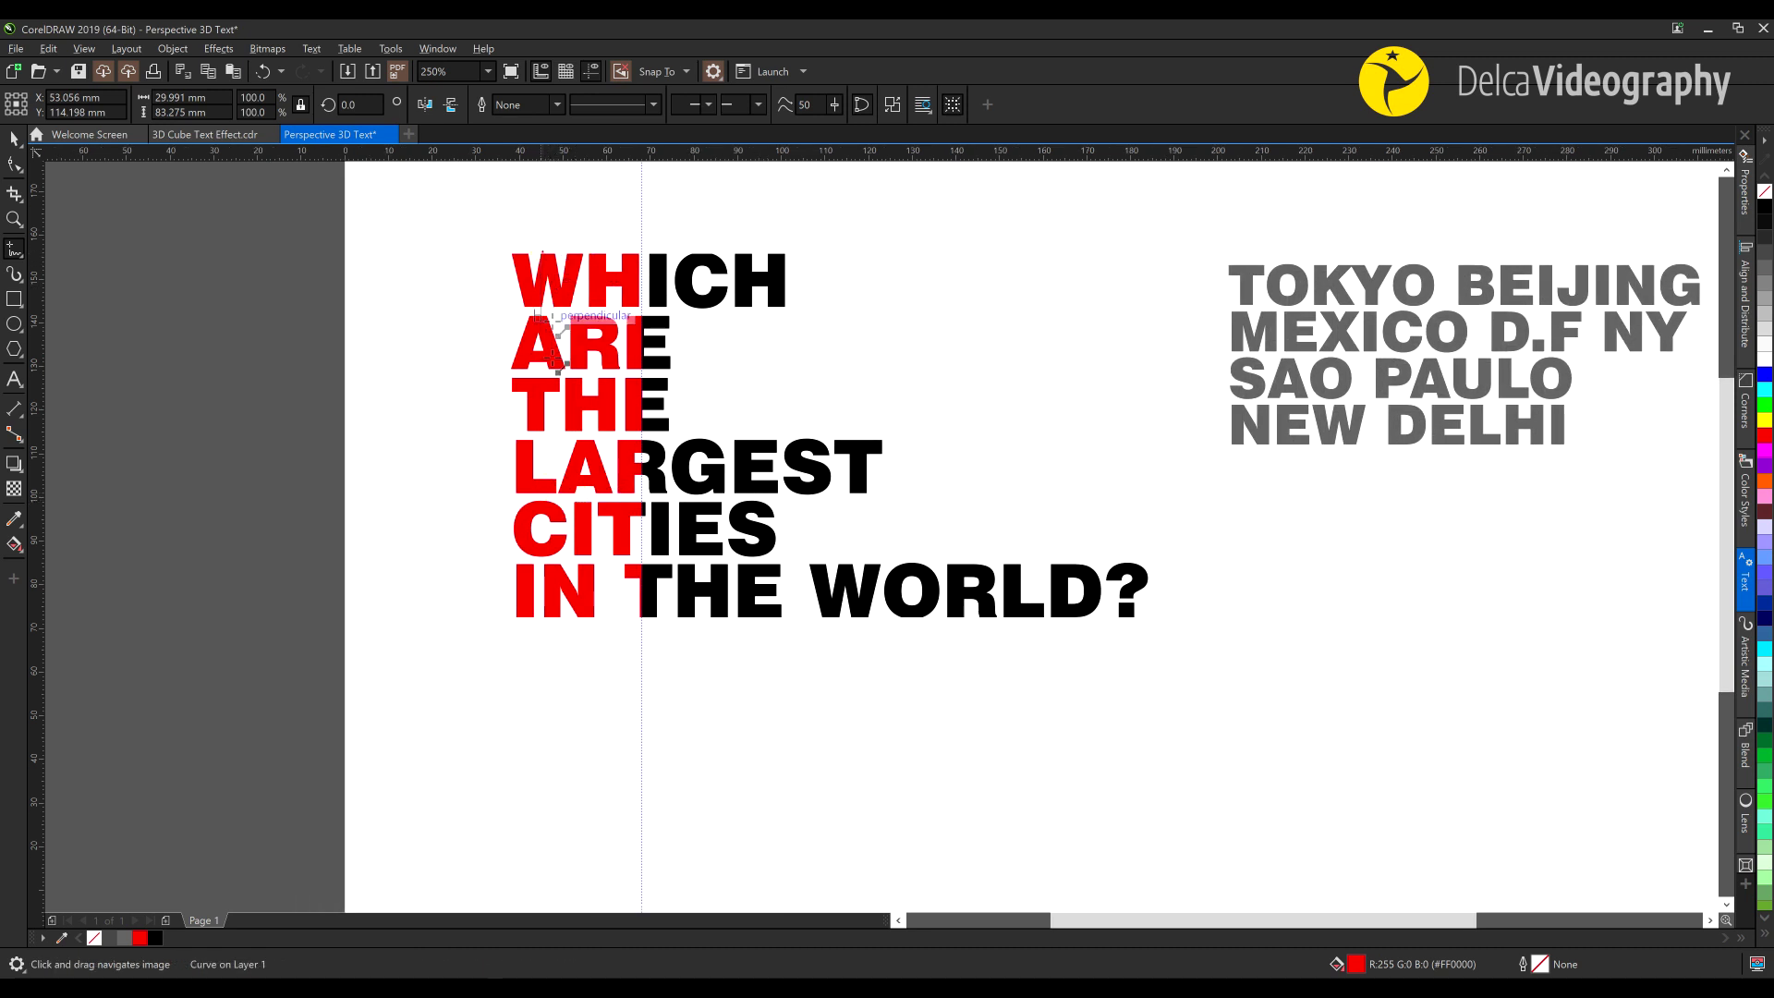
left_click(546, 618)
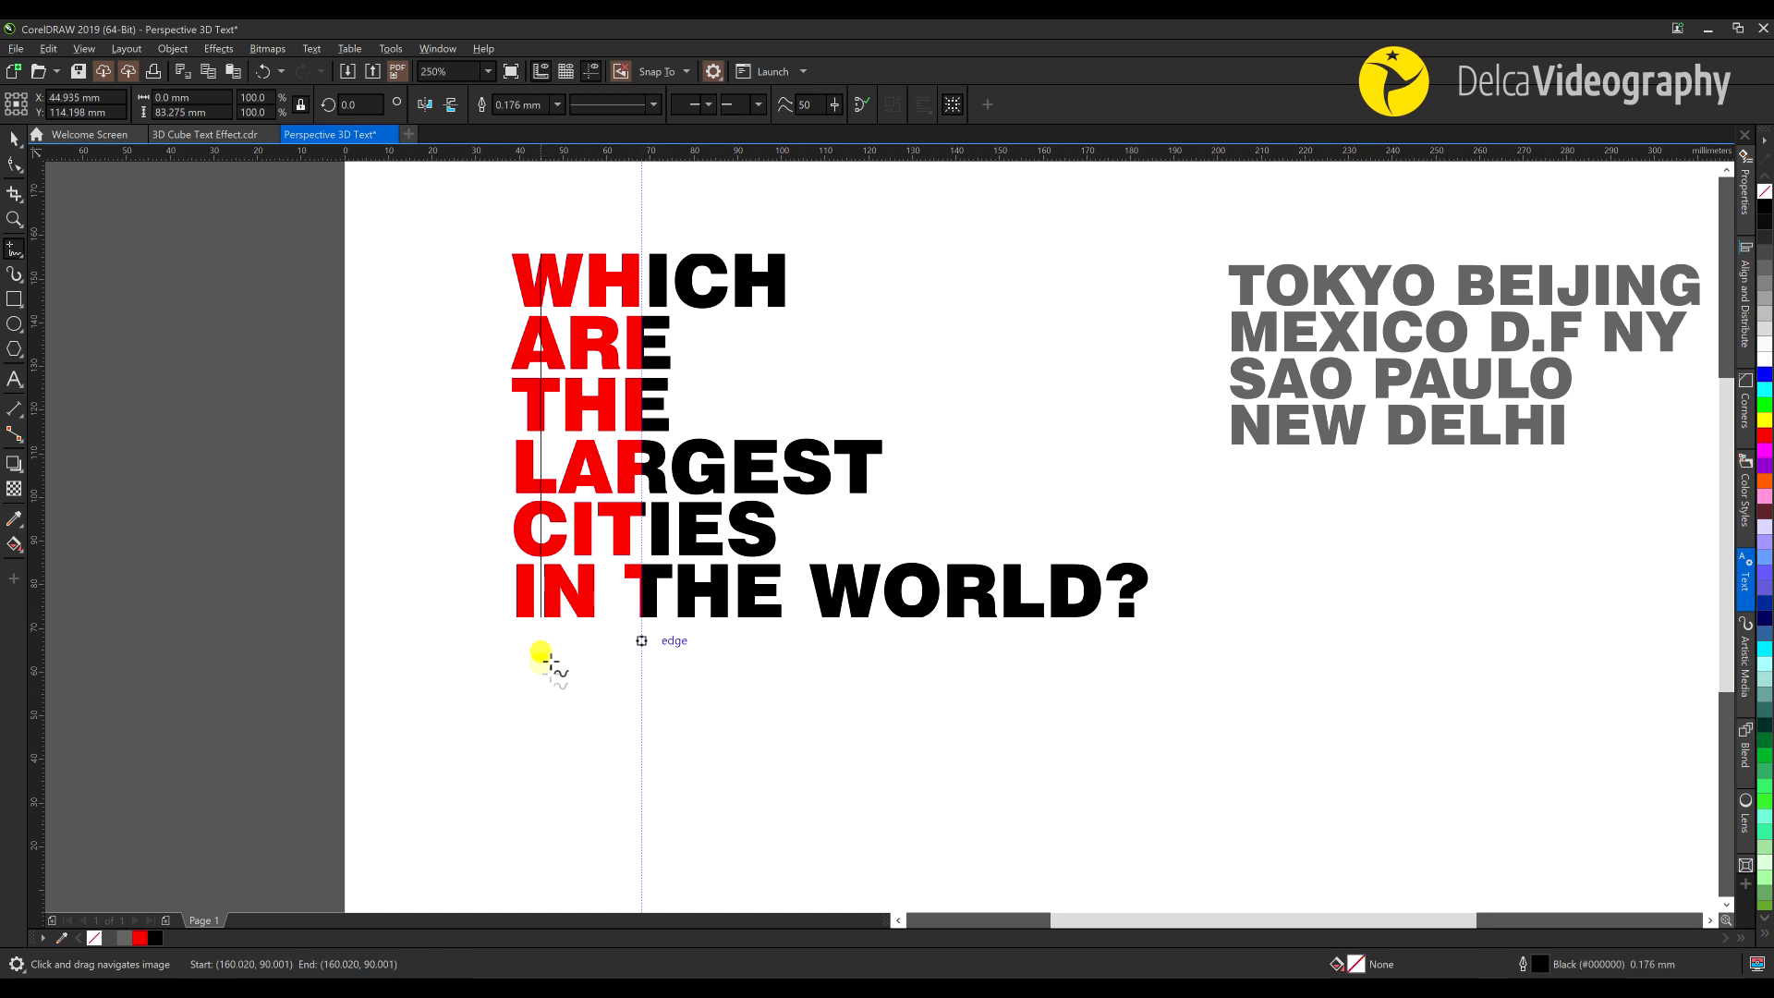
key("space")
left_click_drag(539, 311, 455, 320)
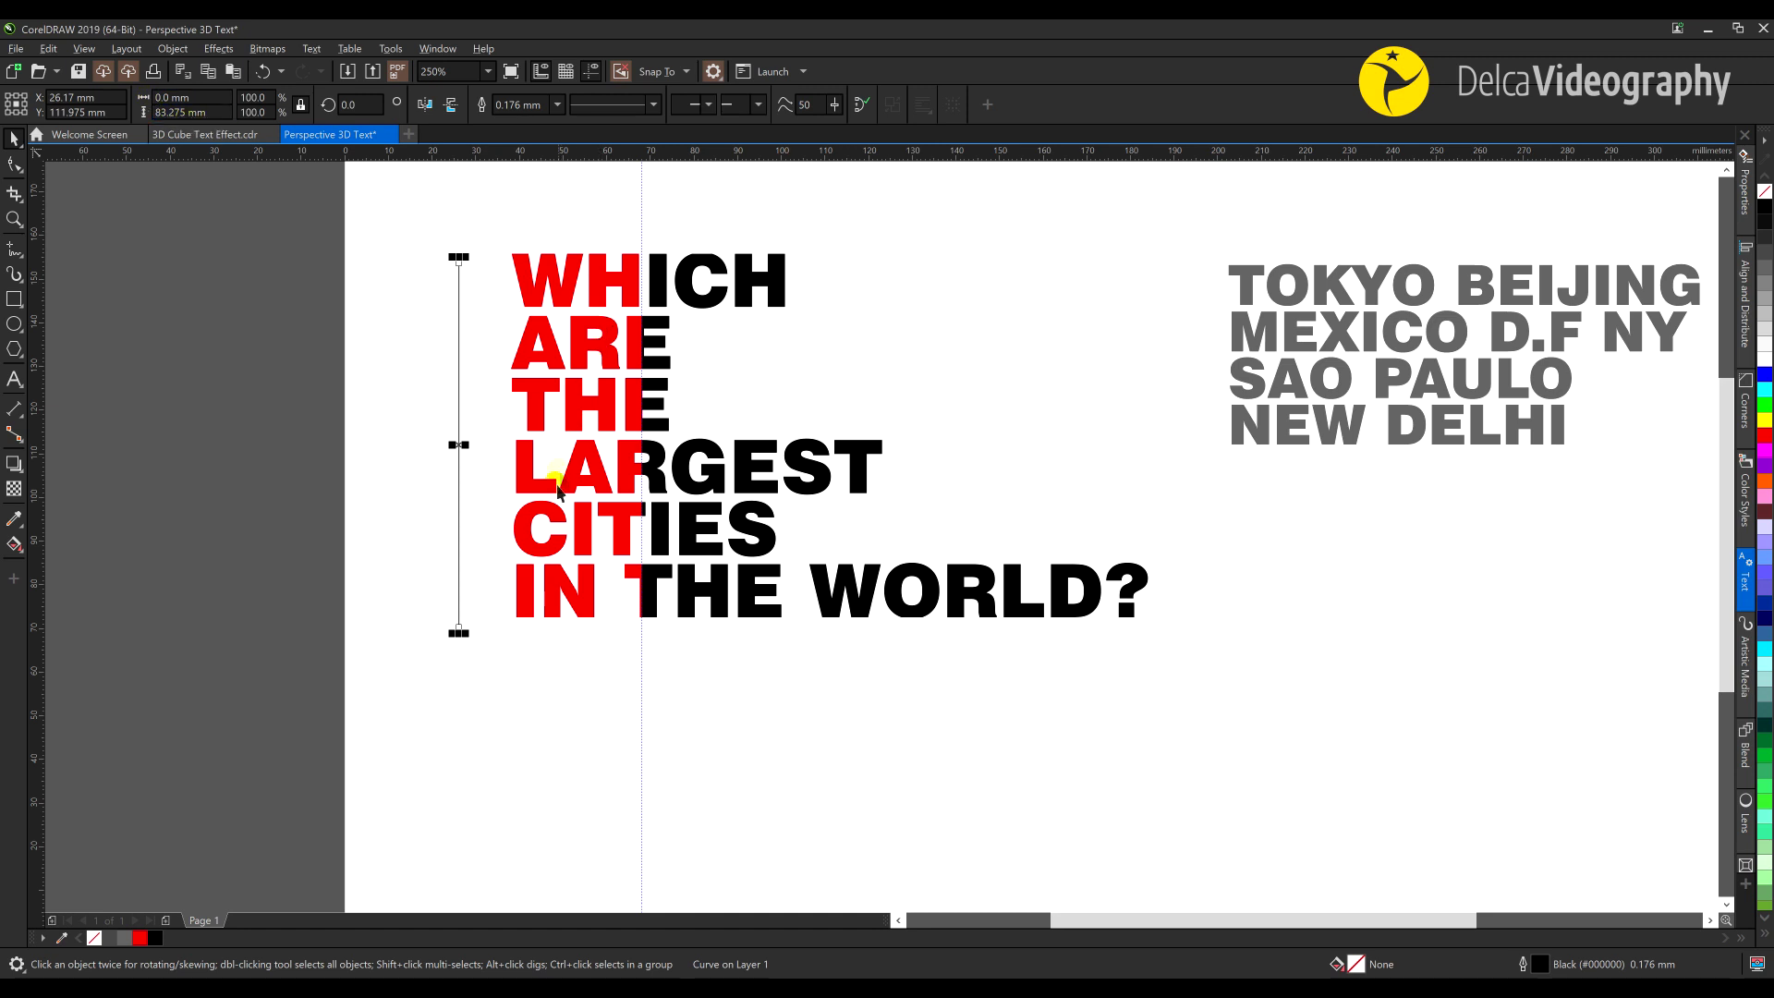
Give the vertical line a 2.0 mm orange outline and move it between the question and the city names, at about X 162 mm
scroll(559, 492, "down", 2)
left_click(558, 105)
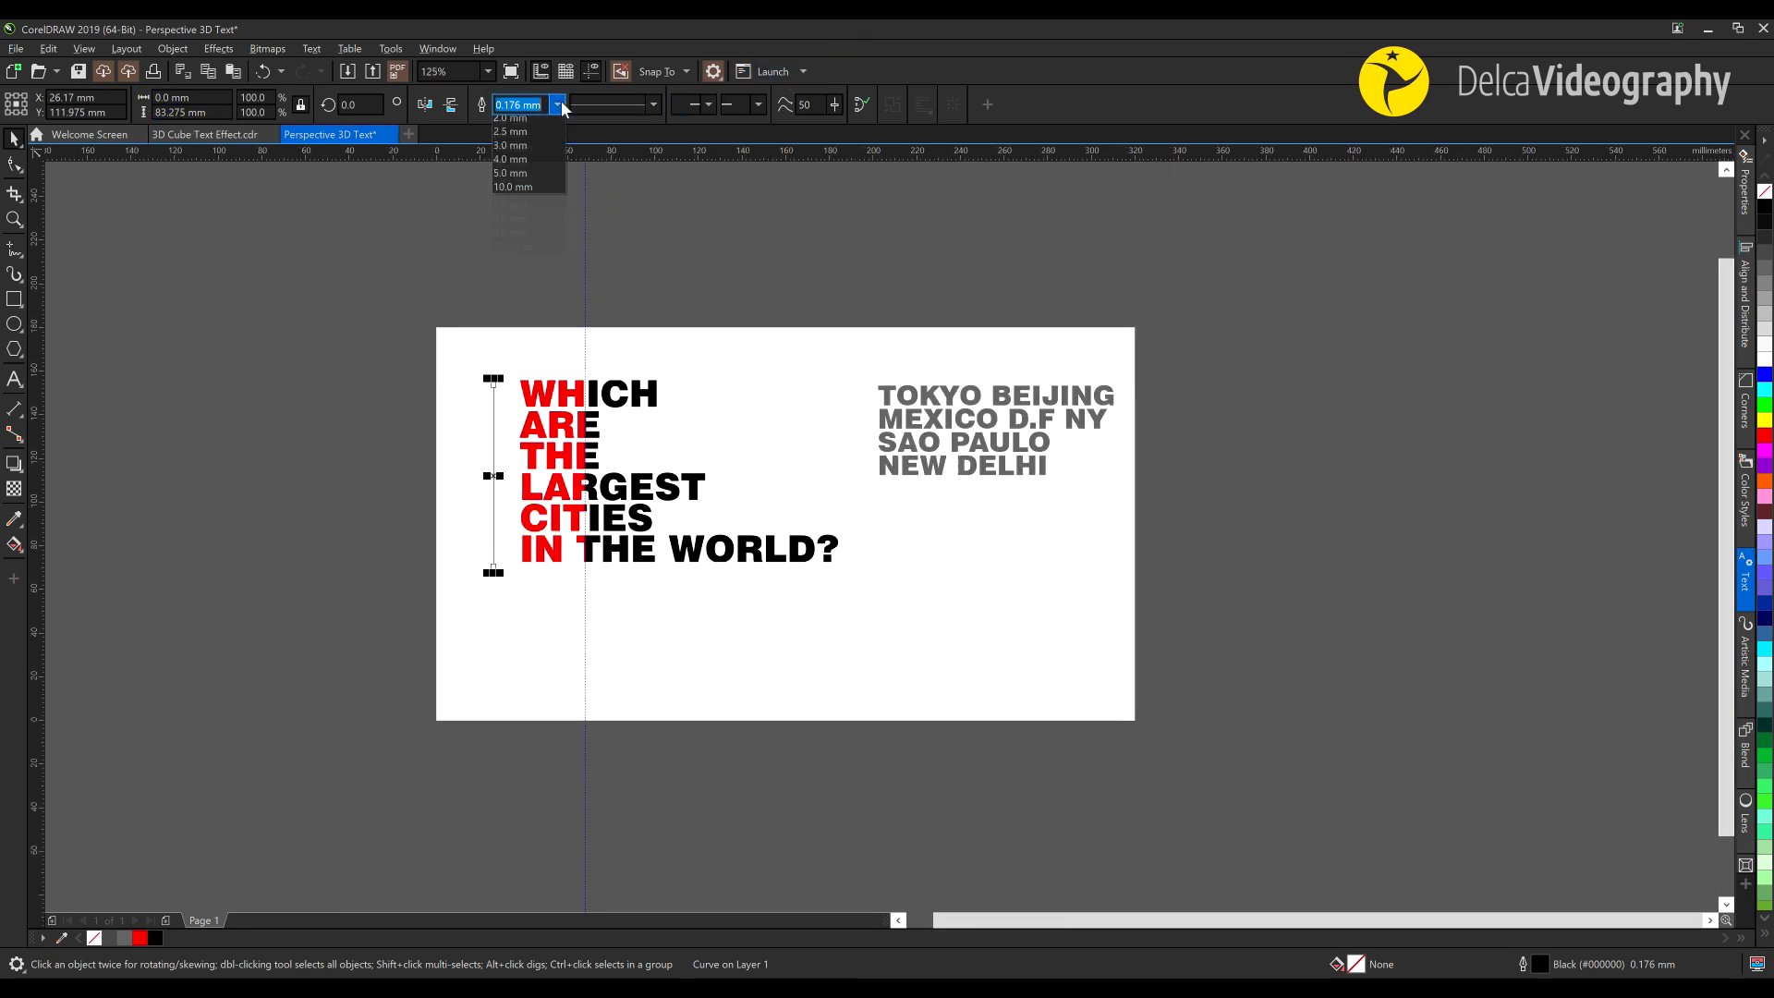
left_click(510, 248)
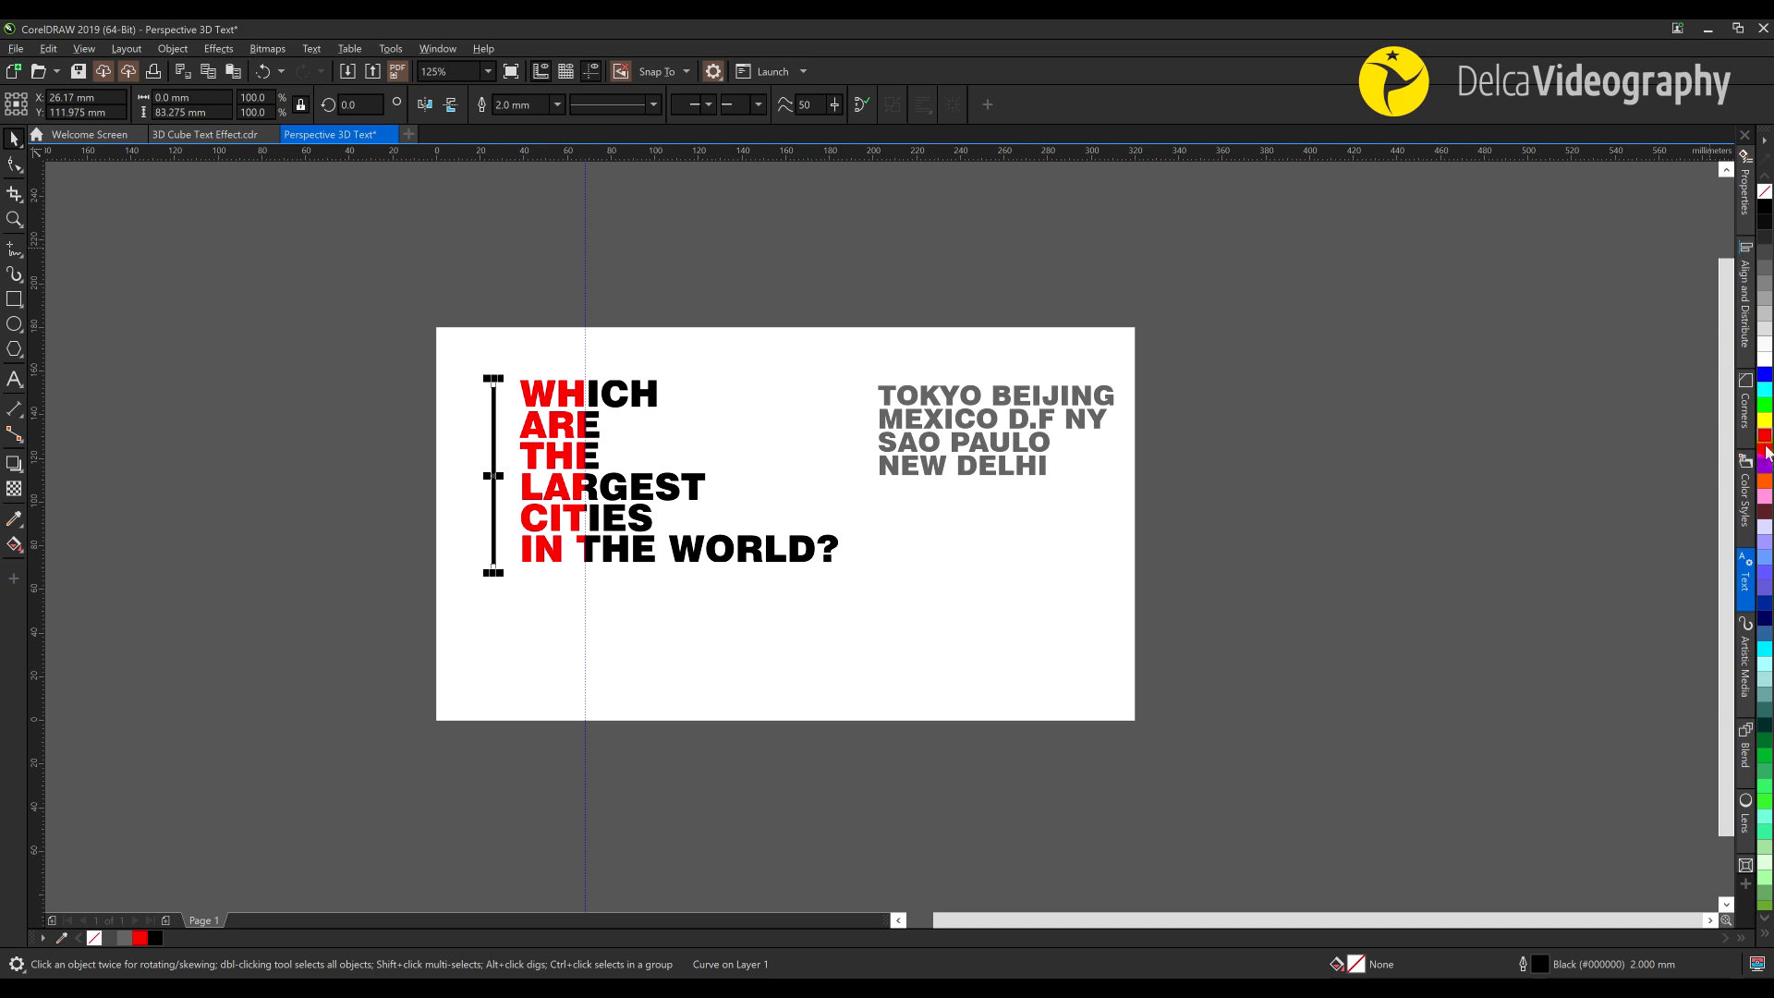
right_click(1766, 481)
left_click_drag(500, 485, 792, 459)
scroll(673, 438, "up", 2)
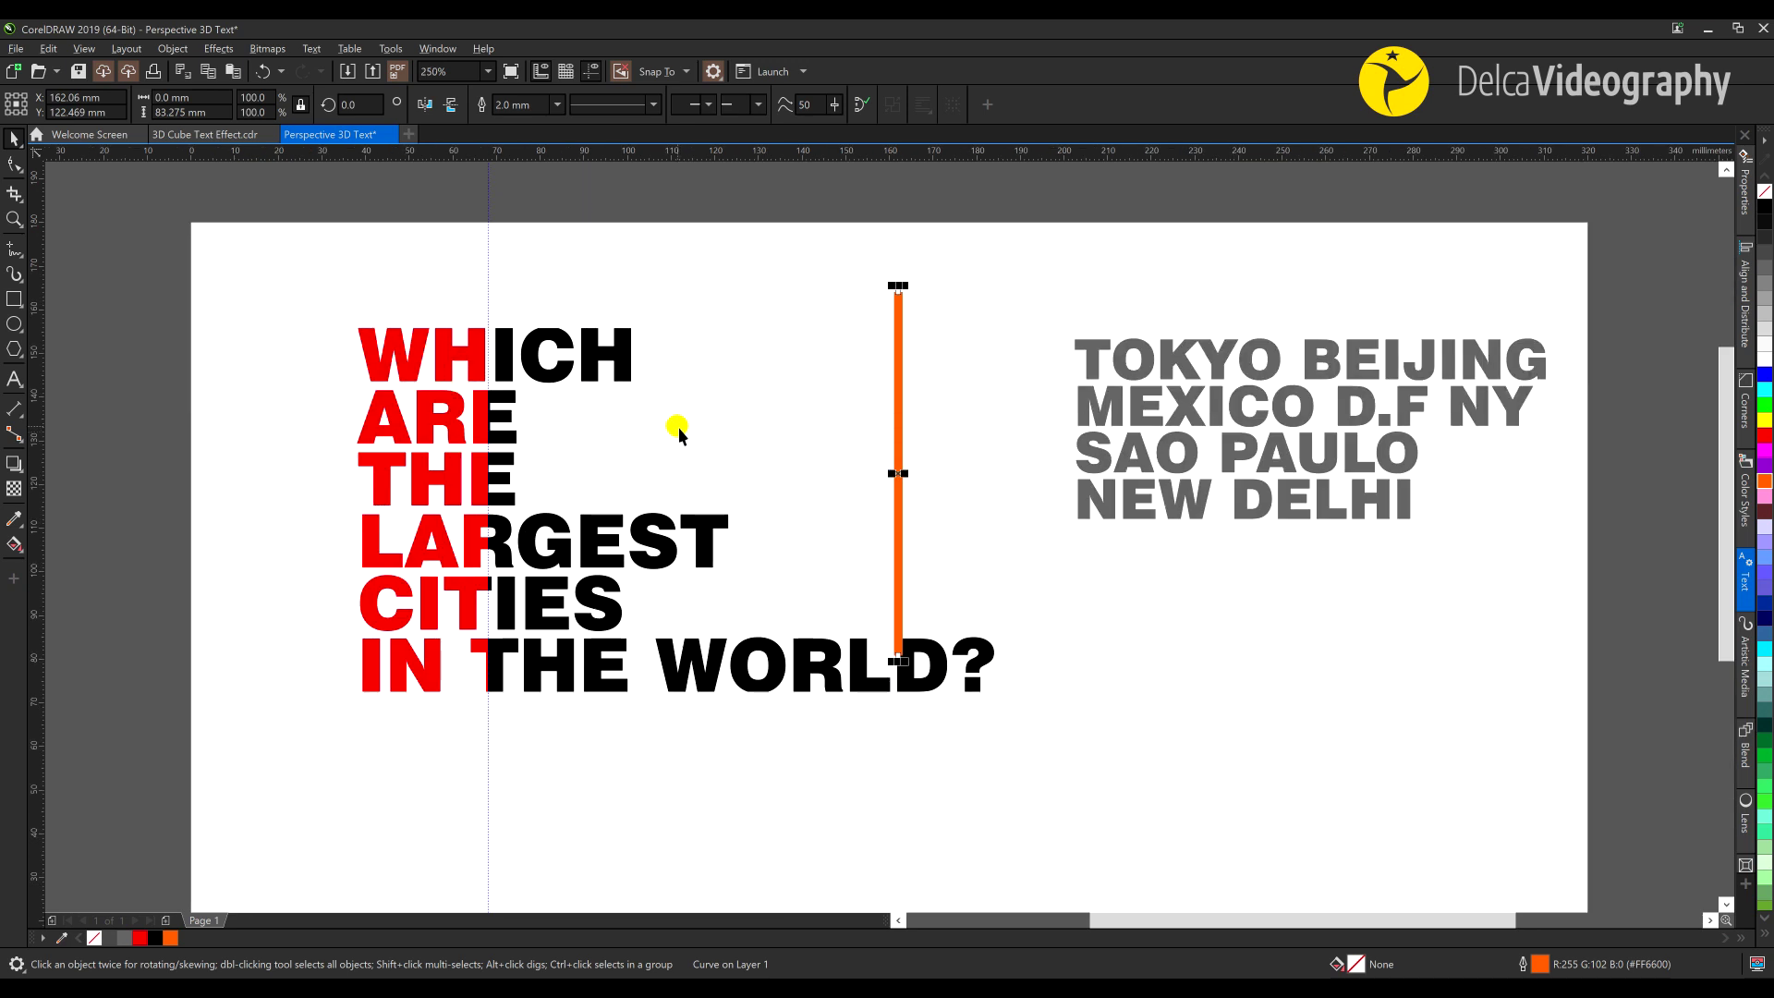
left_click_drag(677, 434, 744, 402)
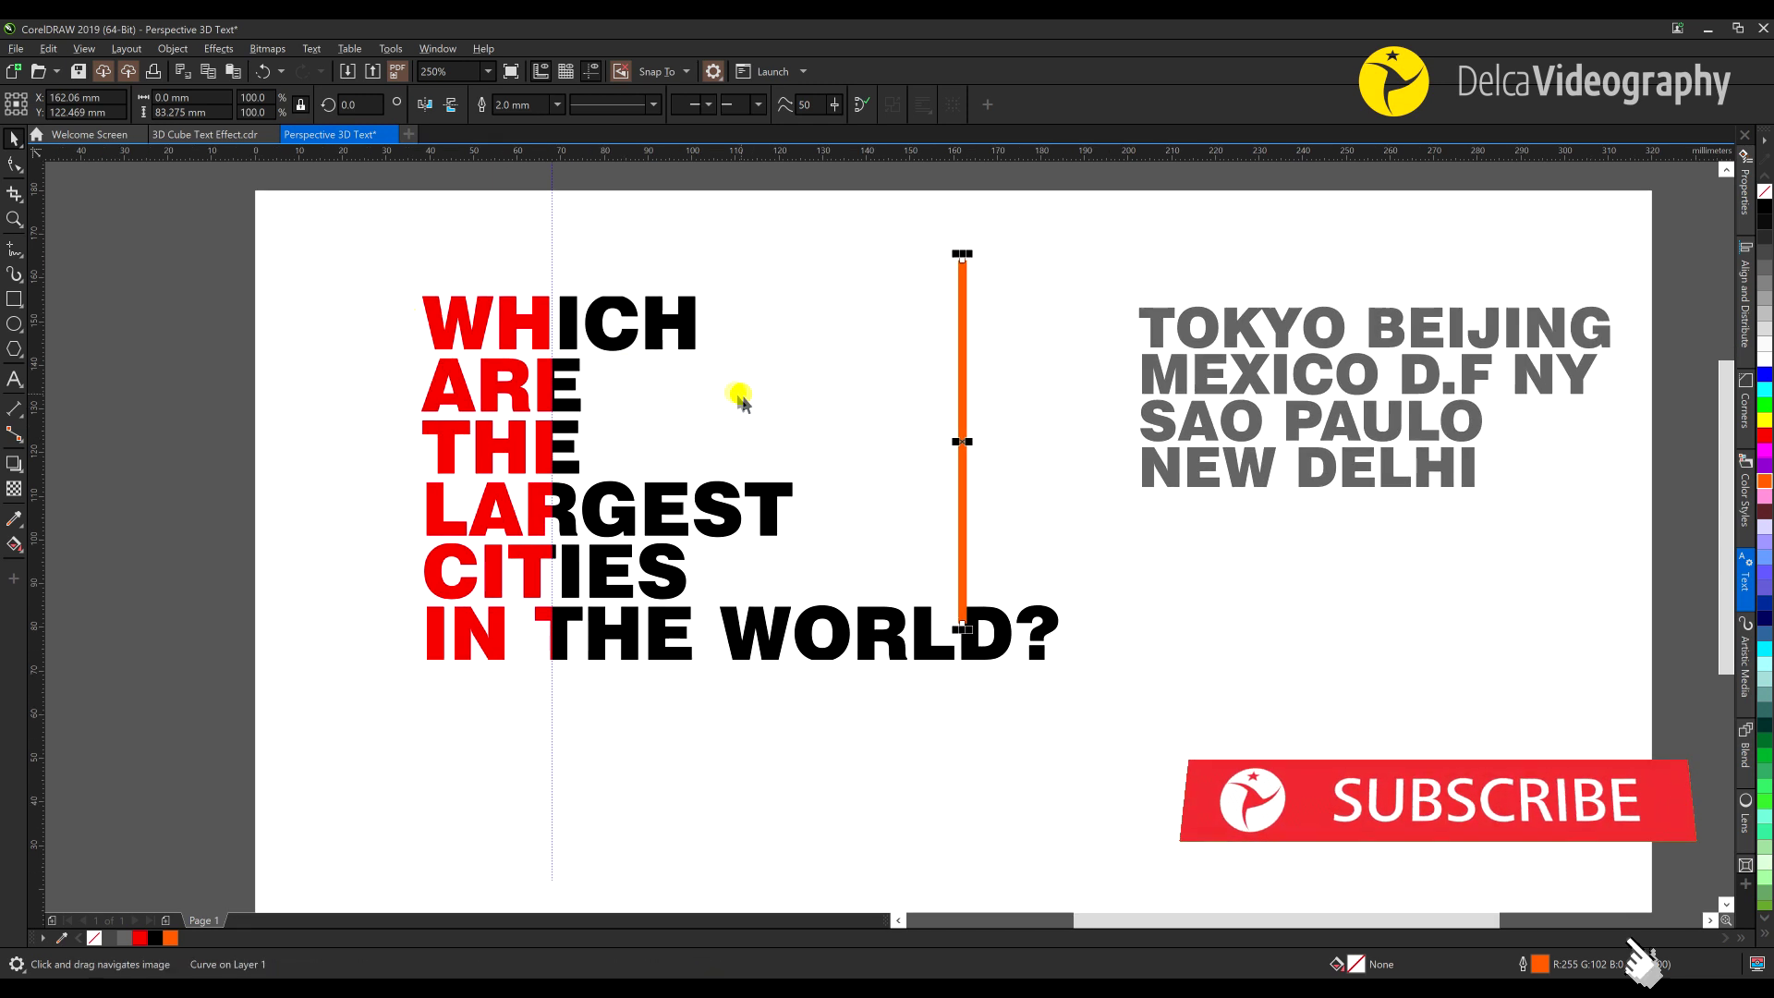
Move the red and black question pieces and the grey city names off opposite sides of the page, leaving the orange line on it
left_click_drag(219, 238, 1100, 702)
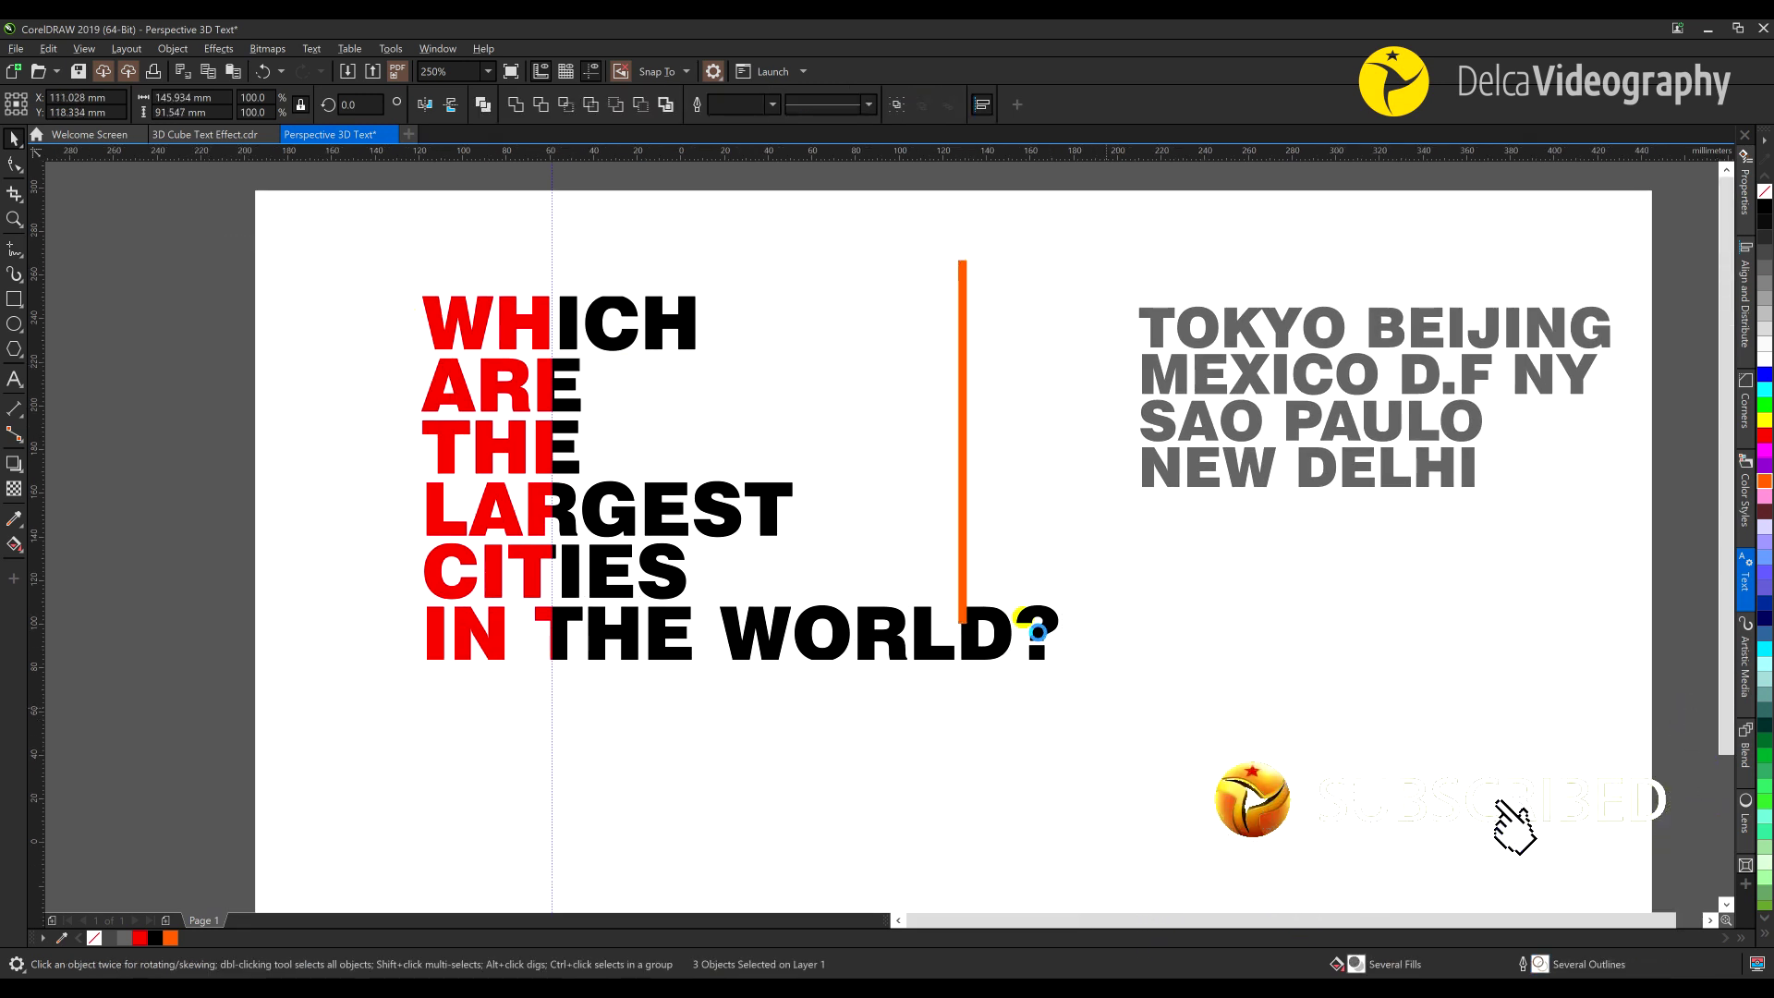
scroll(1098, 699, "down", 1)
left_click(1034, 638, "shift")
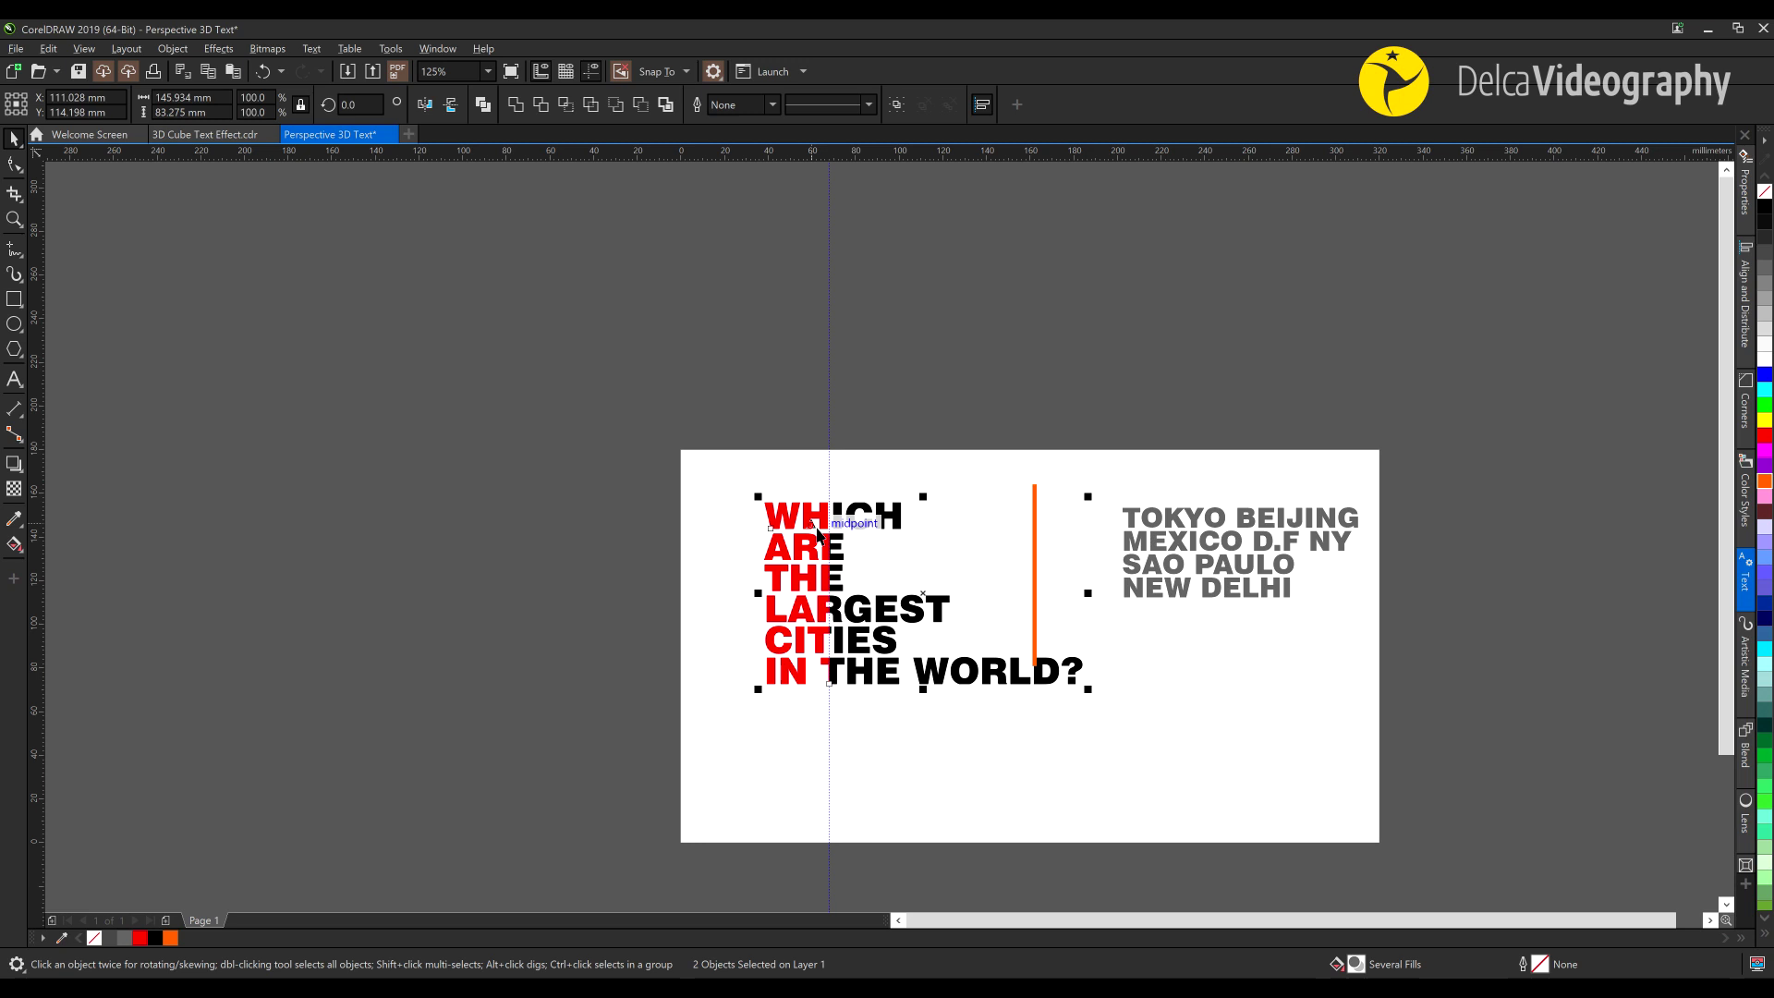
left_click_drag(818, 534, 378, 534)
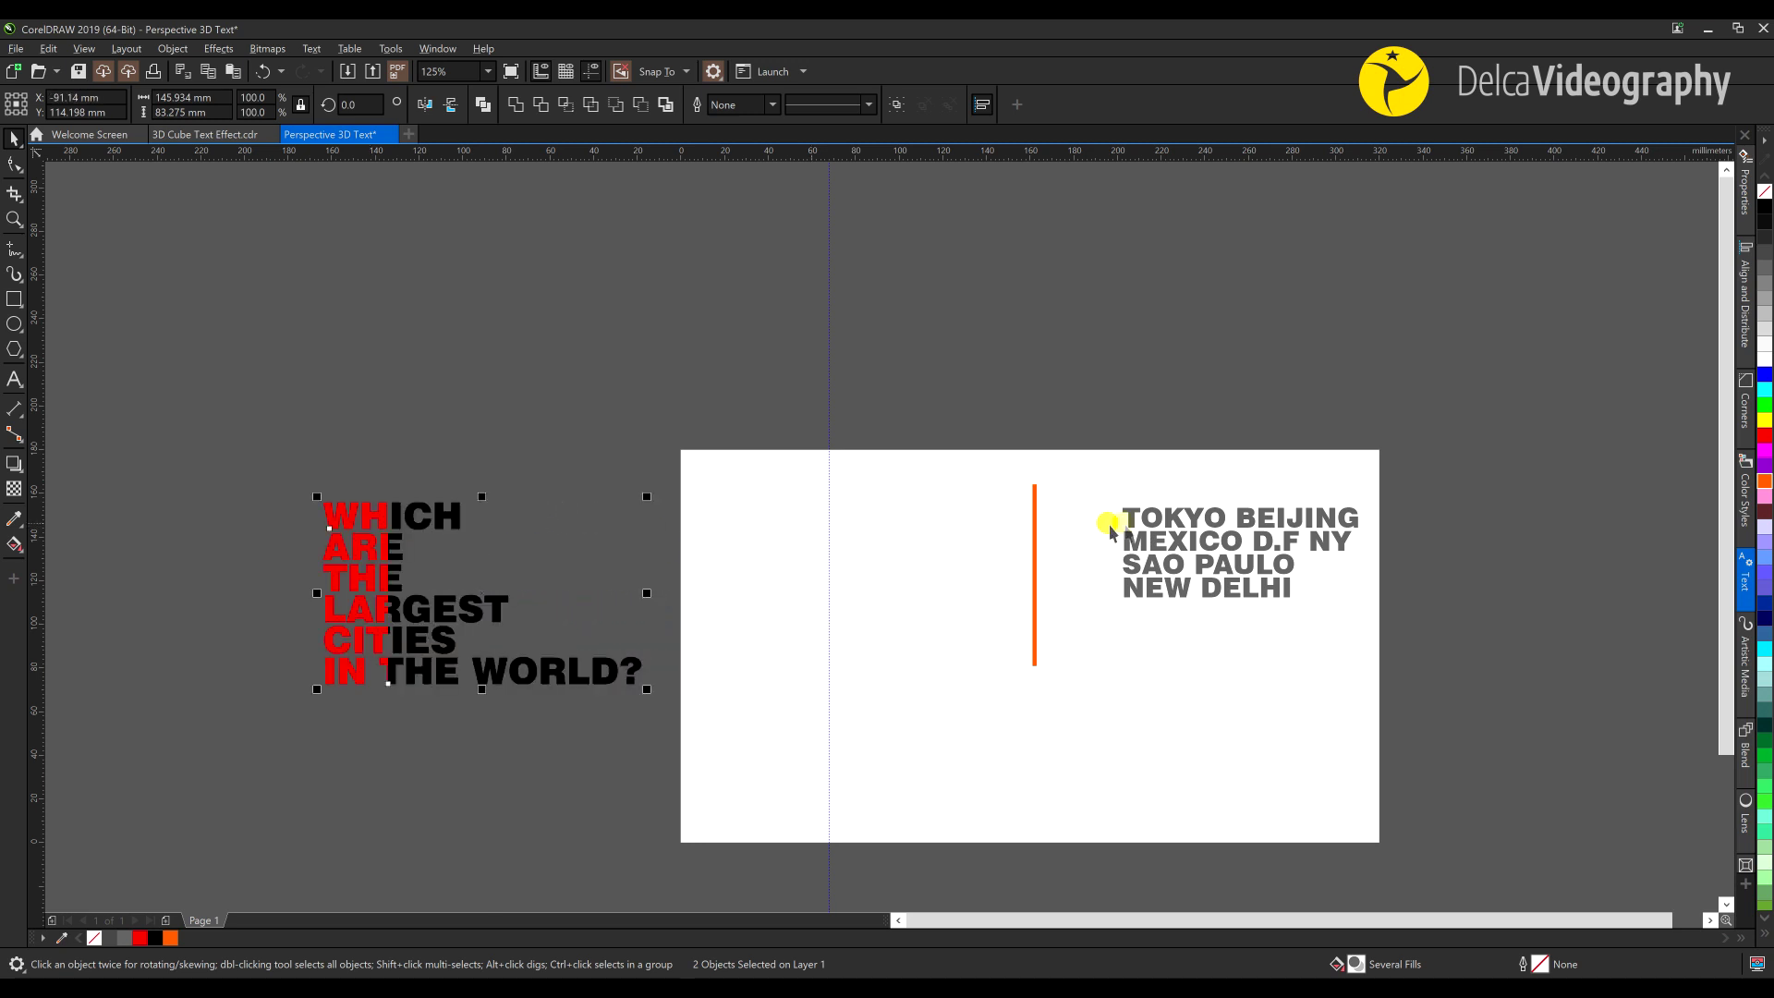
left_click_drag(1148, 546, 1437, 554)
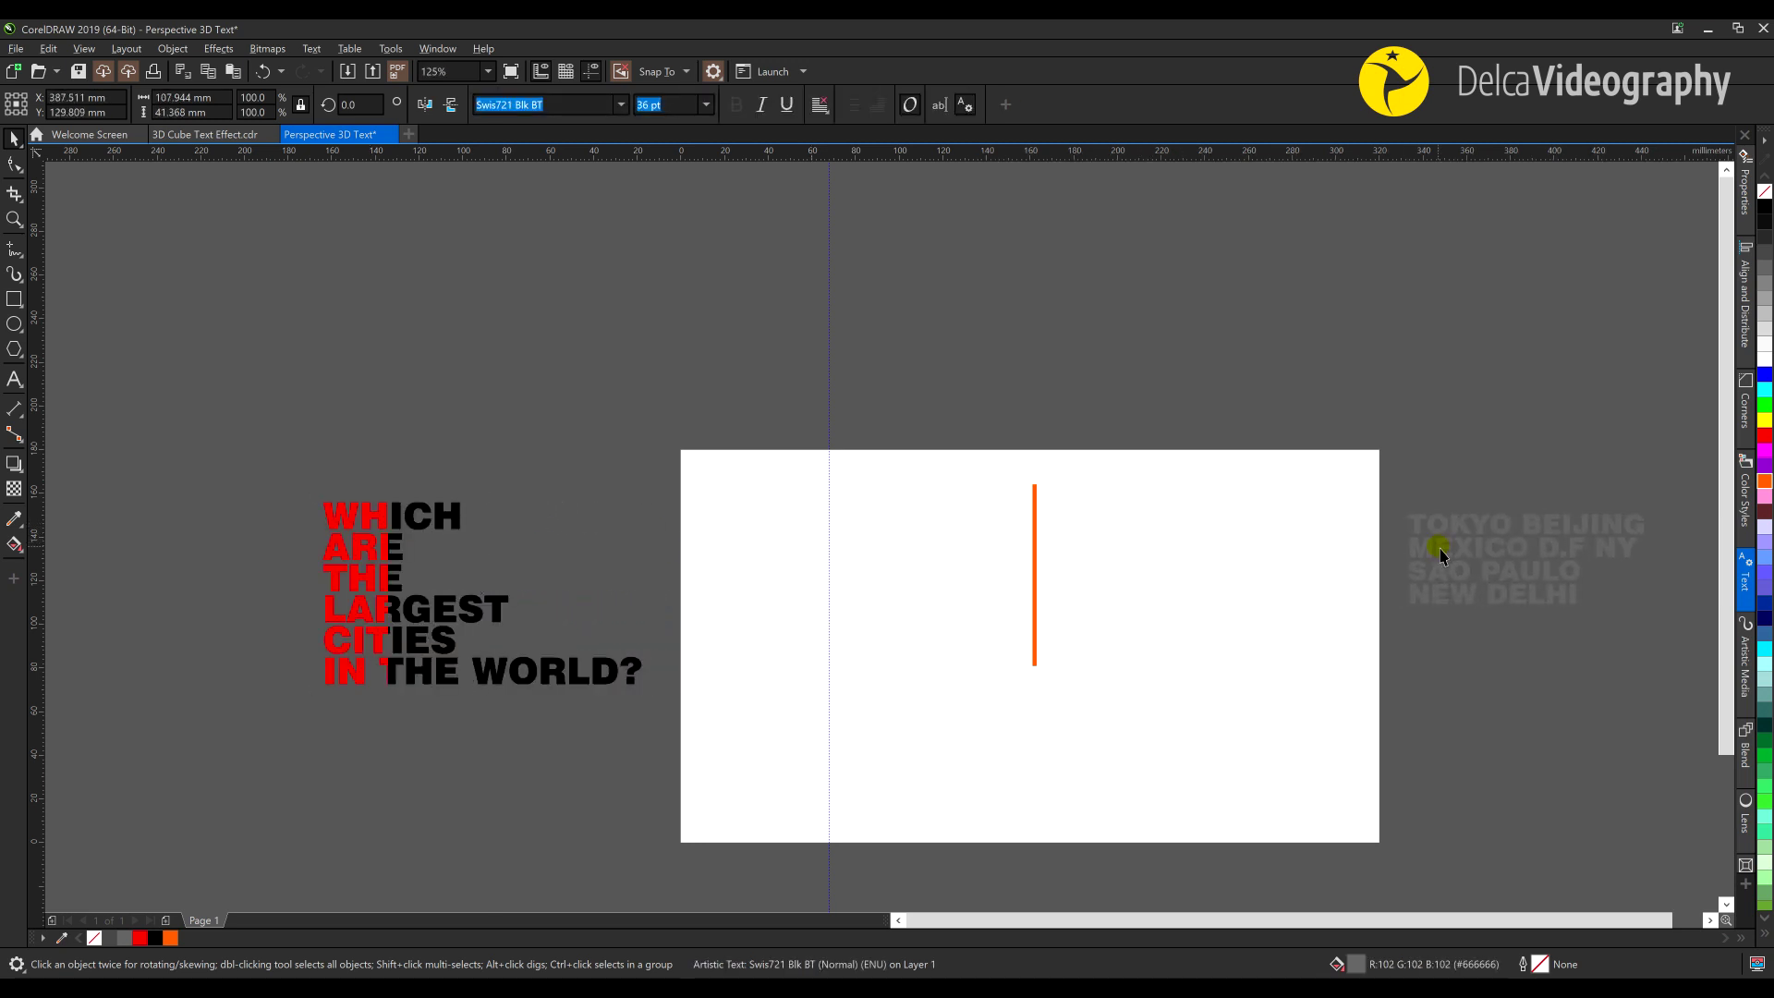
Place a horizontal guideline through the orange line's upper end and rotate it 30° about that point
scroll(946, 427, "up", 1)
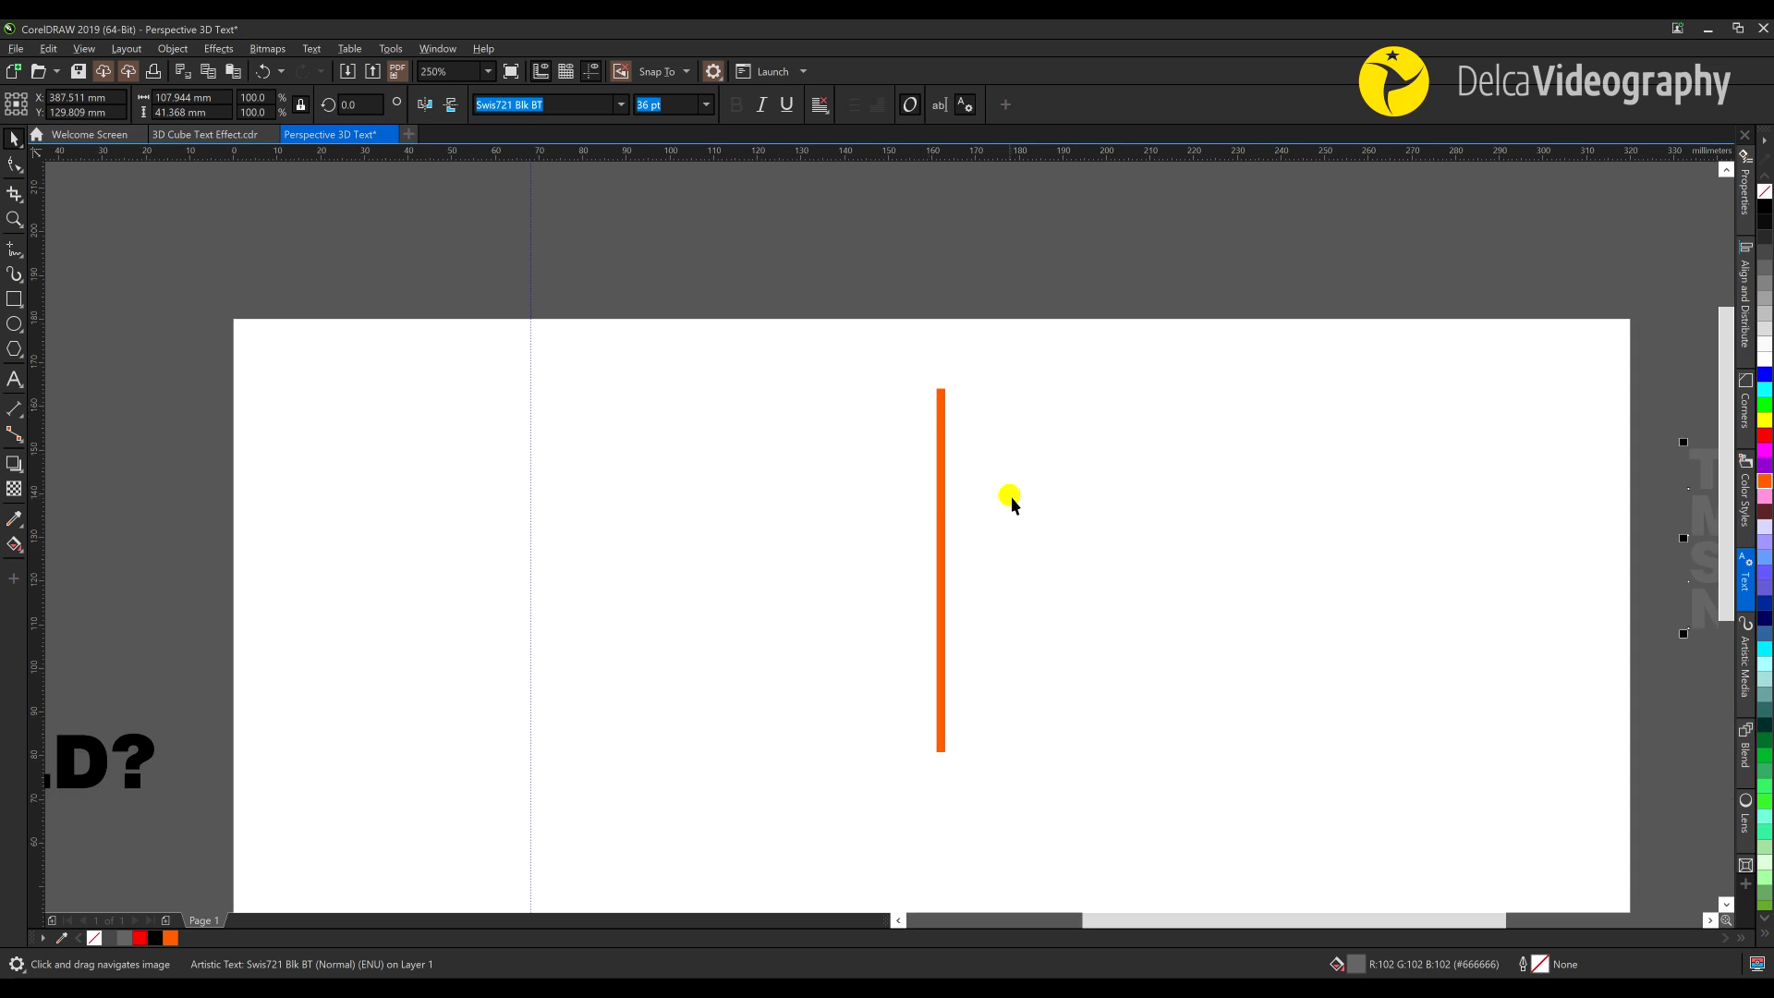
left_click_drag(1012, 504, 892, 396)
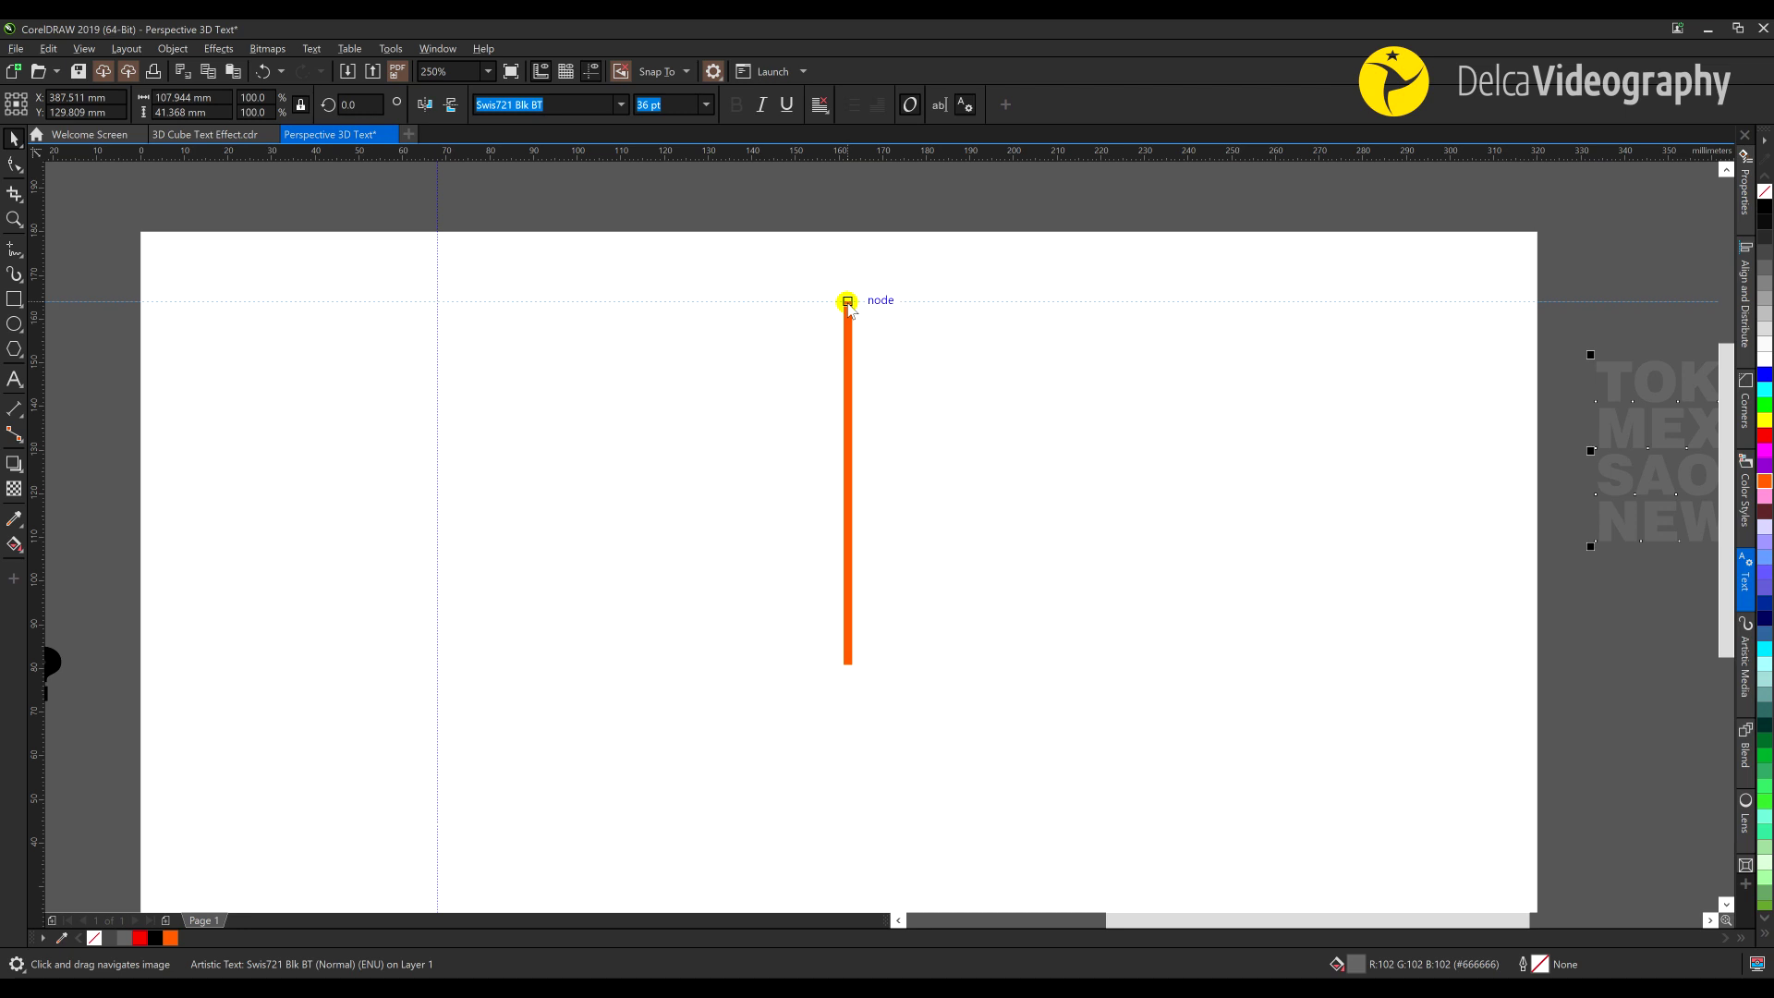
left_click_drag(846, 154, 844, 302)
left_click(809, 314)
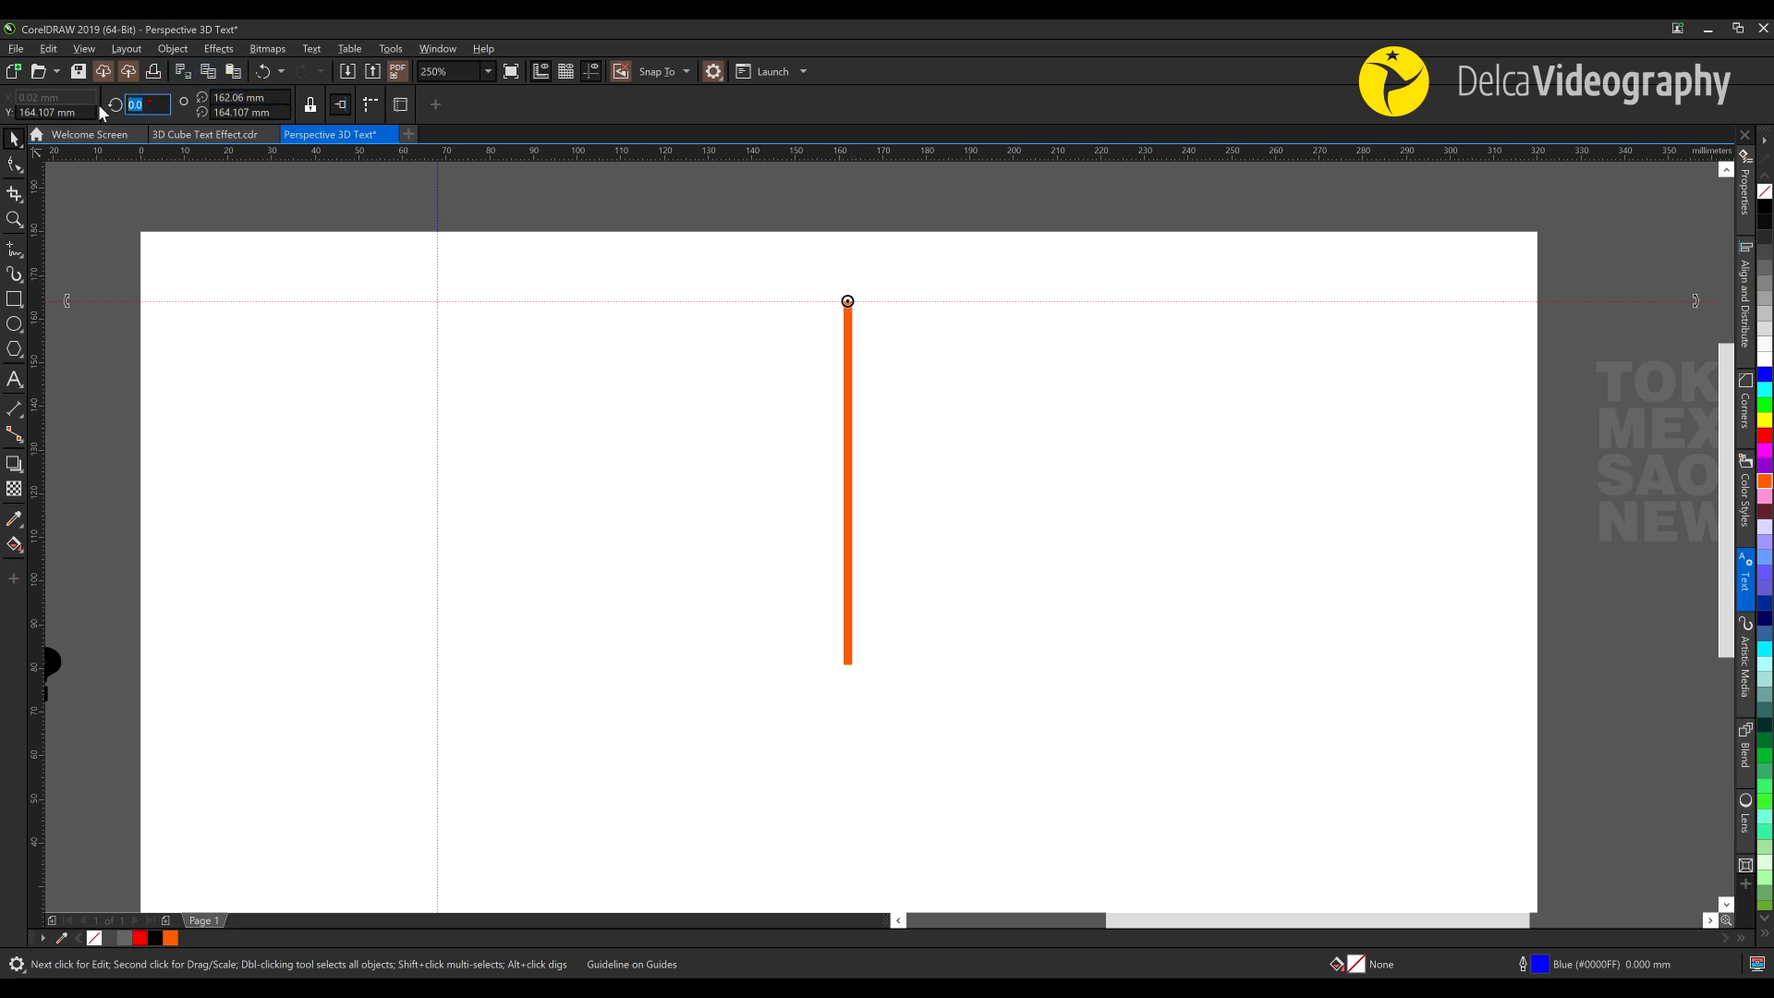
key("Return")
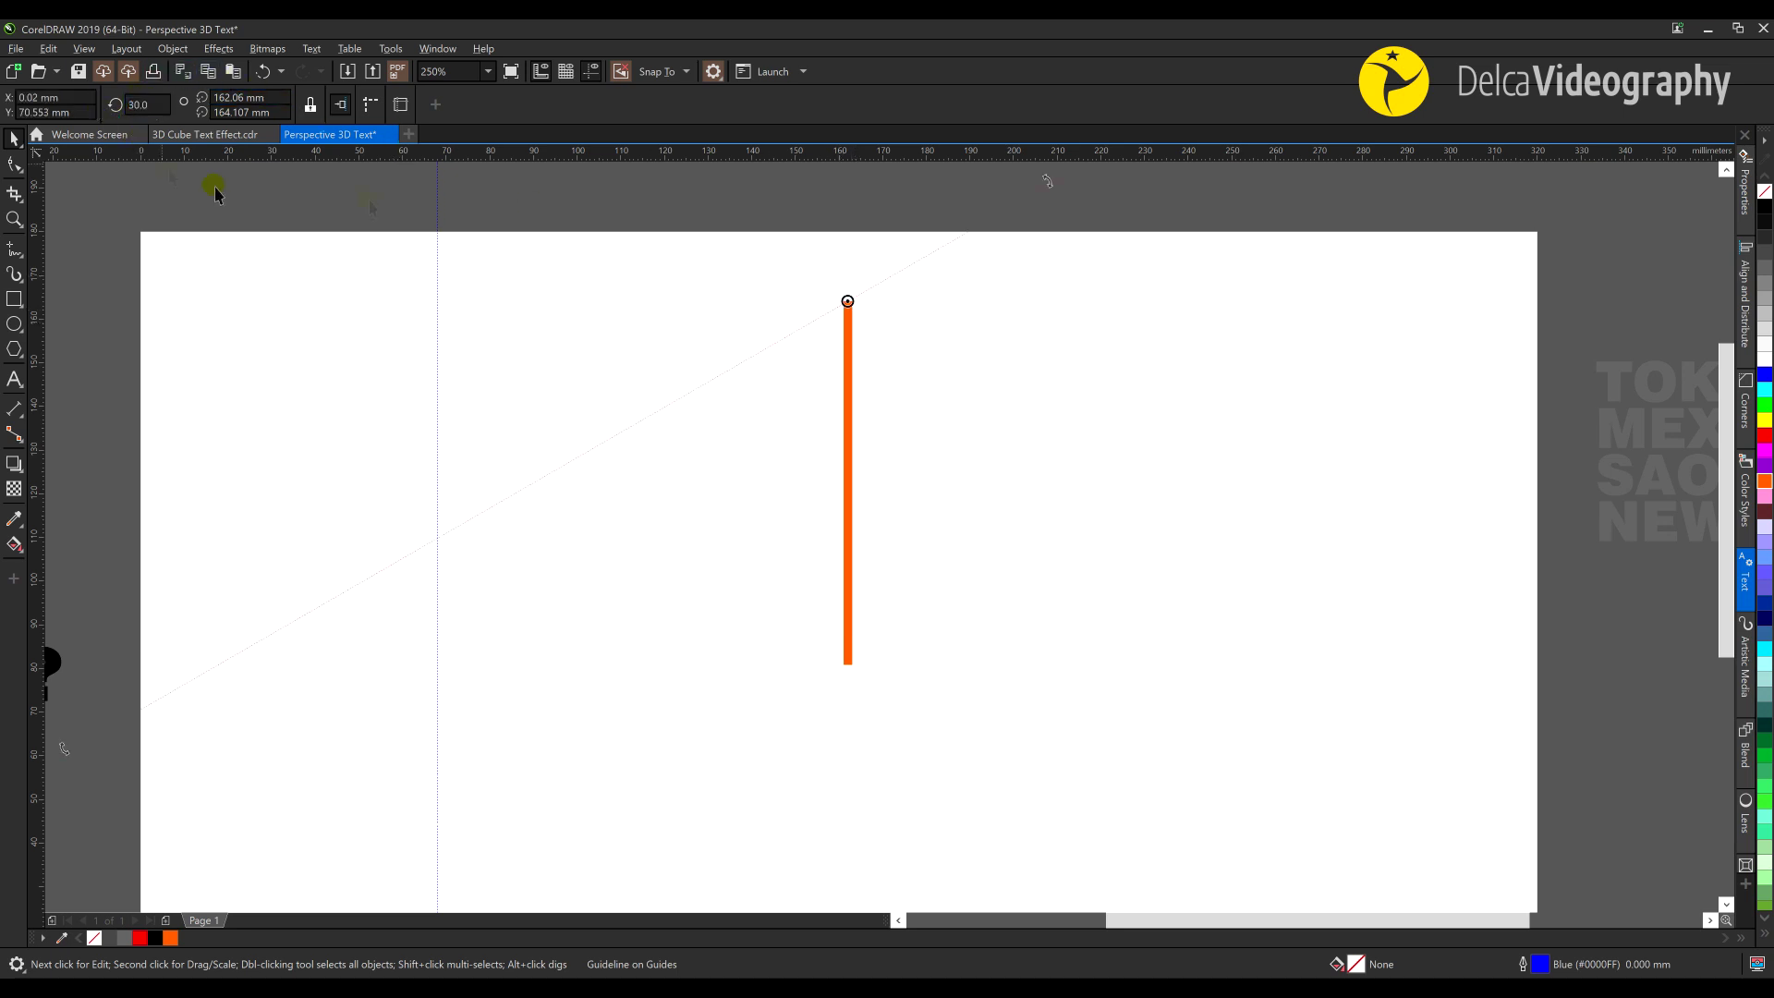
Place a second guideline through the orange line's upper end, rotate it to 330° about that point and deselect it
left_click(846, 305)
left_click(847, 302)
left_click(850, 302)
left_click(879, 305)
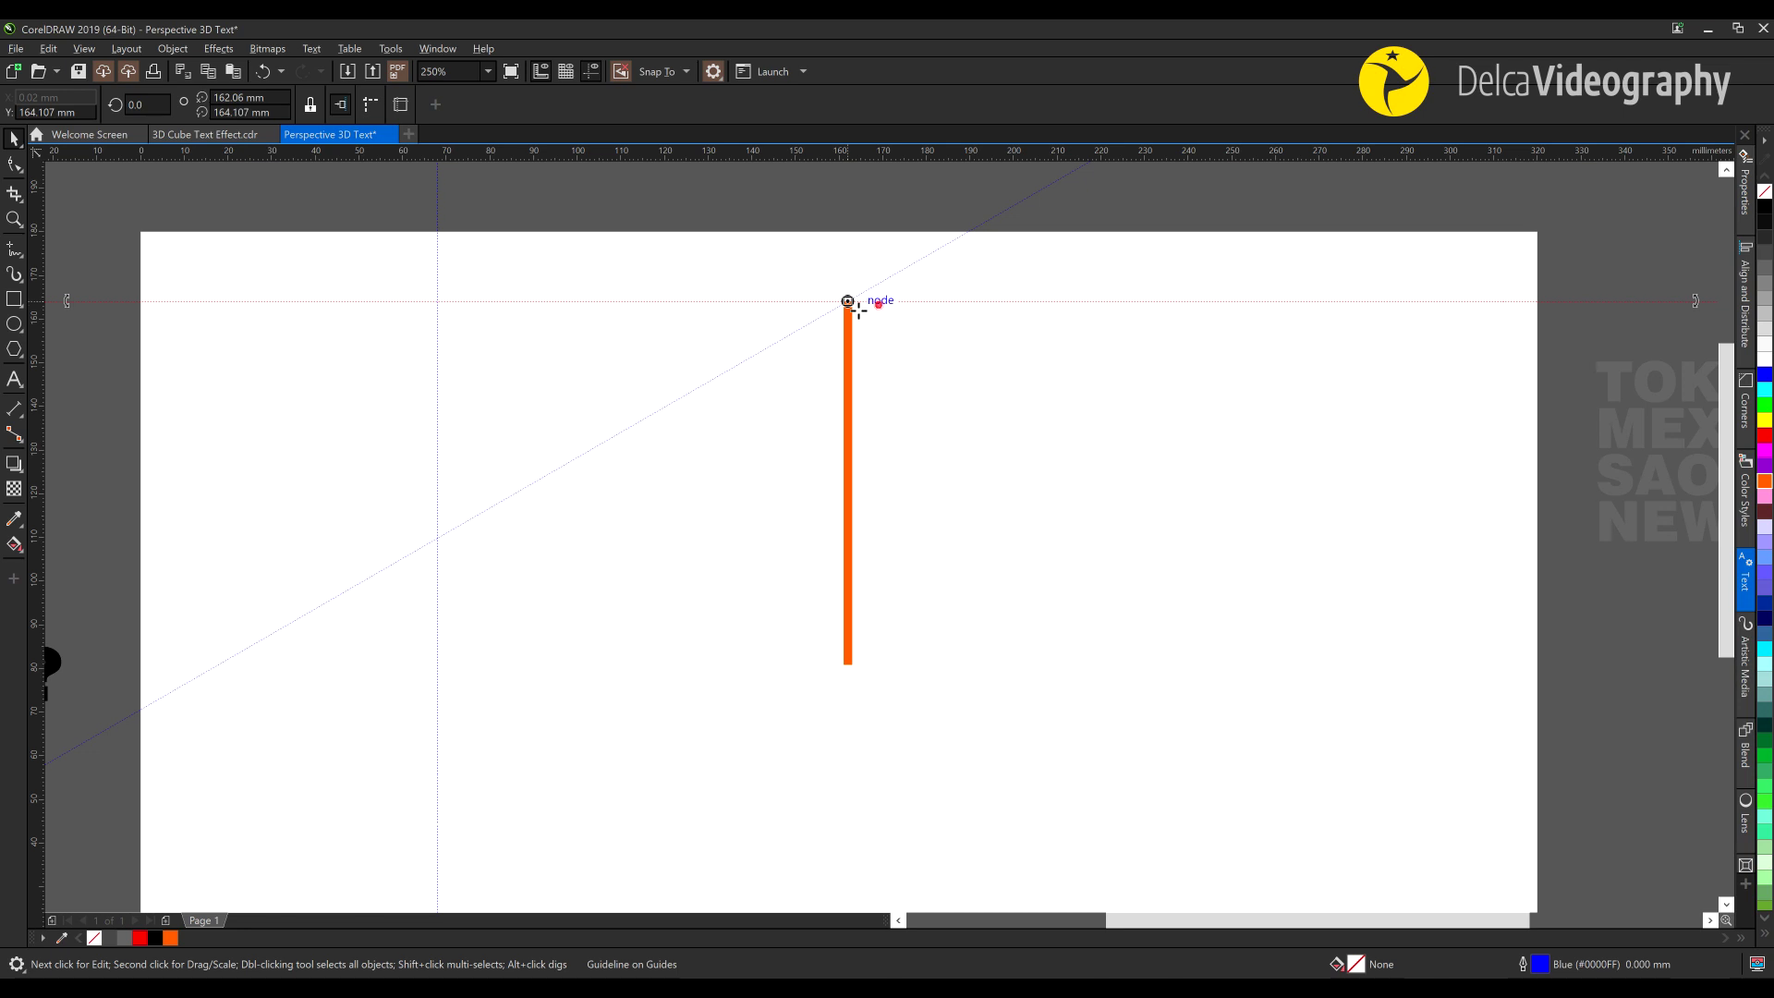
key("BackSpace")
key("Return")
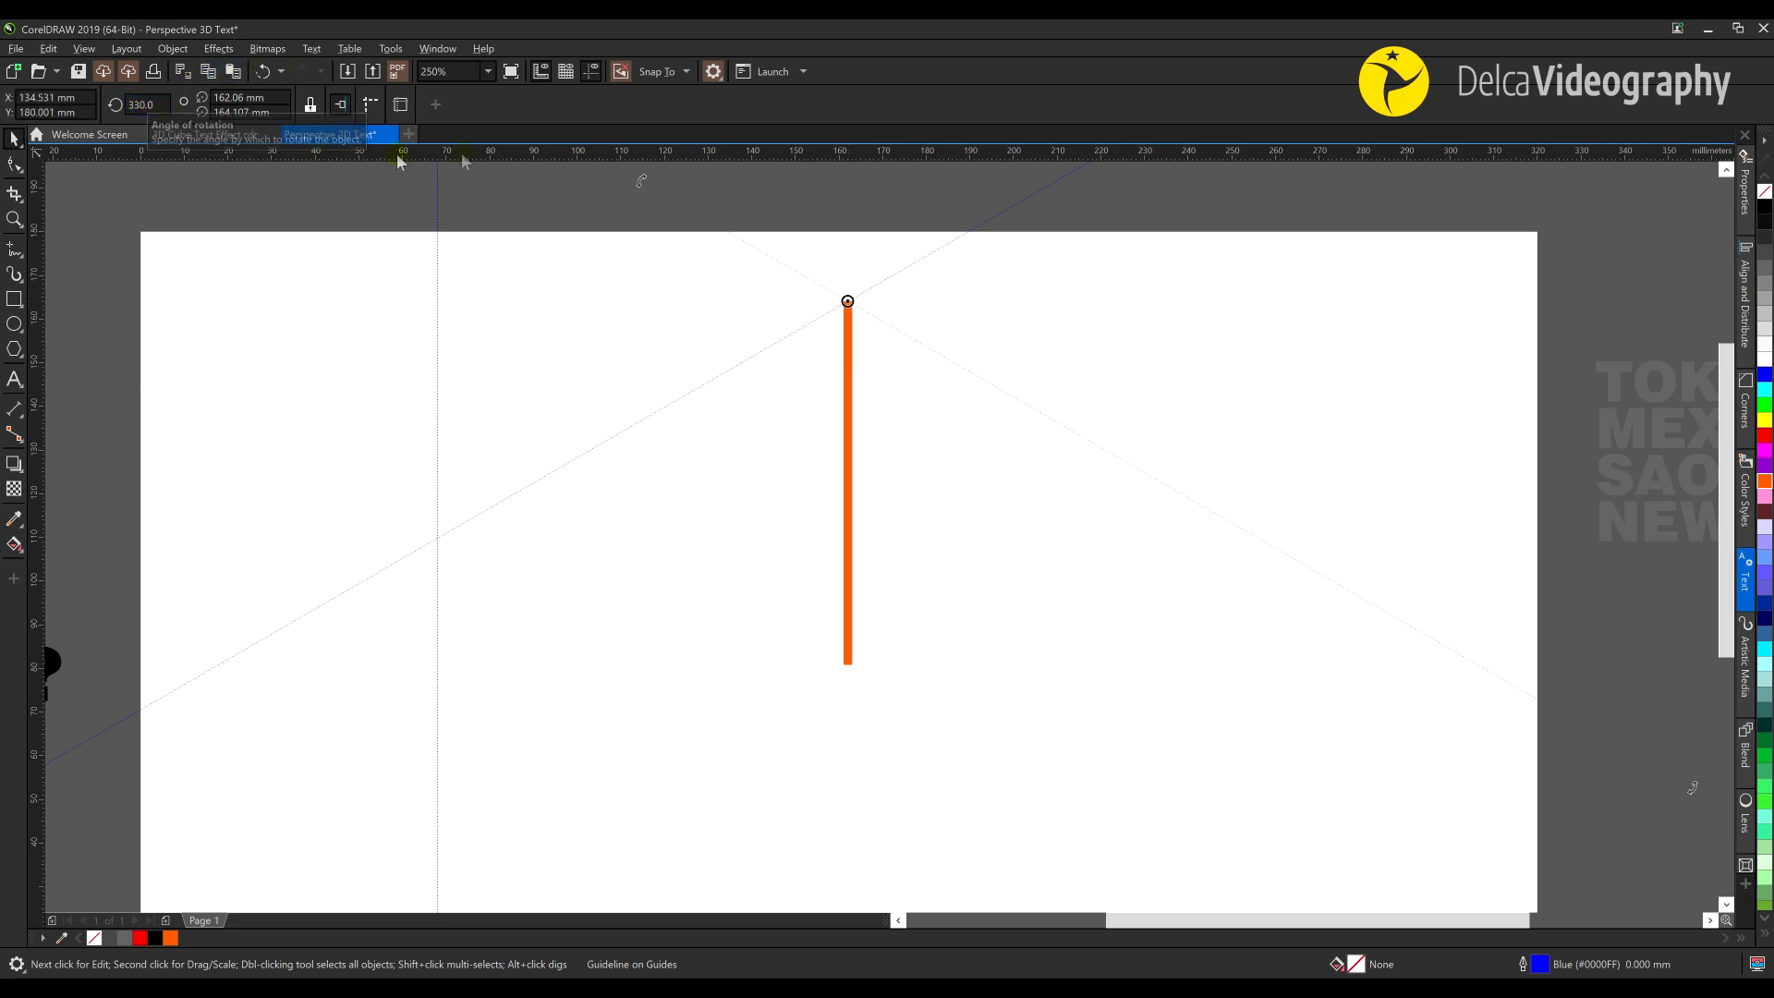
scroll(906, 404, "up", 1)
left_click(872, 323)
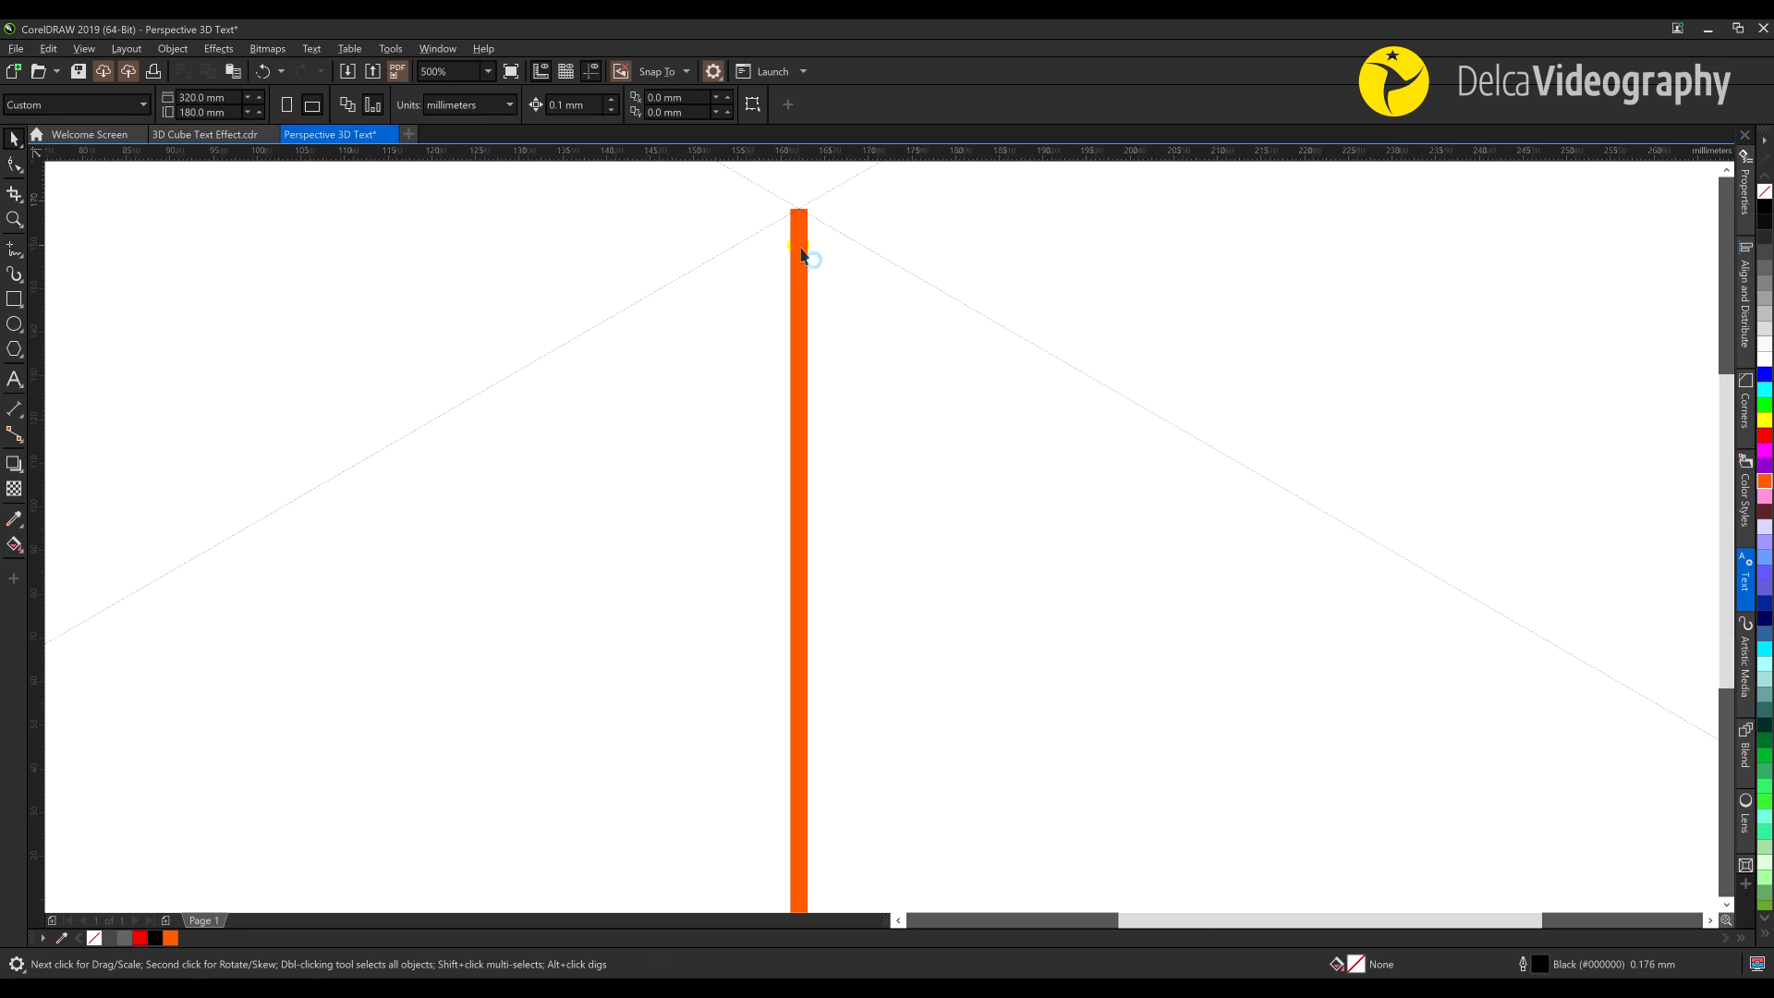
Duplicate the 330° guideline and snap the copy to the orange line's lower end
scroll(797, 263, "down", 2)
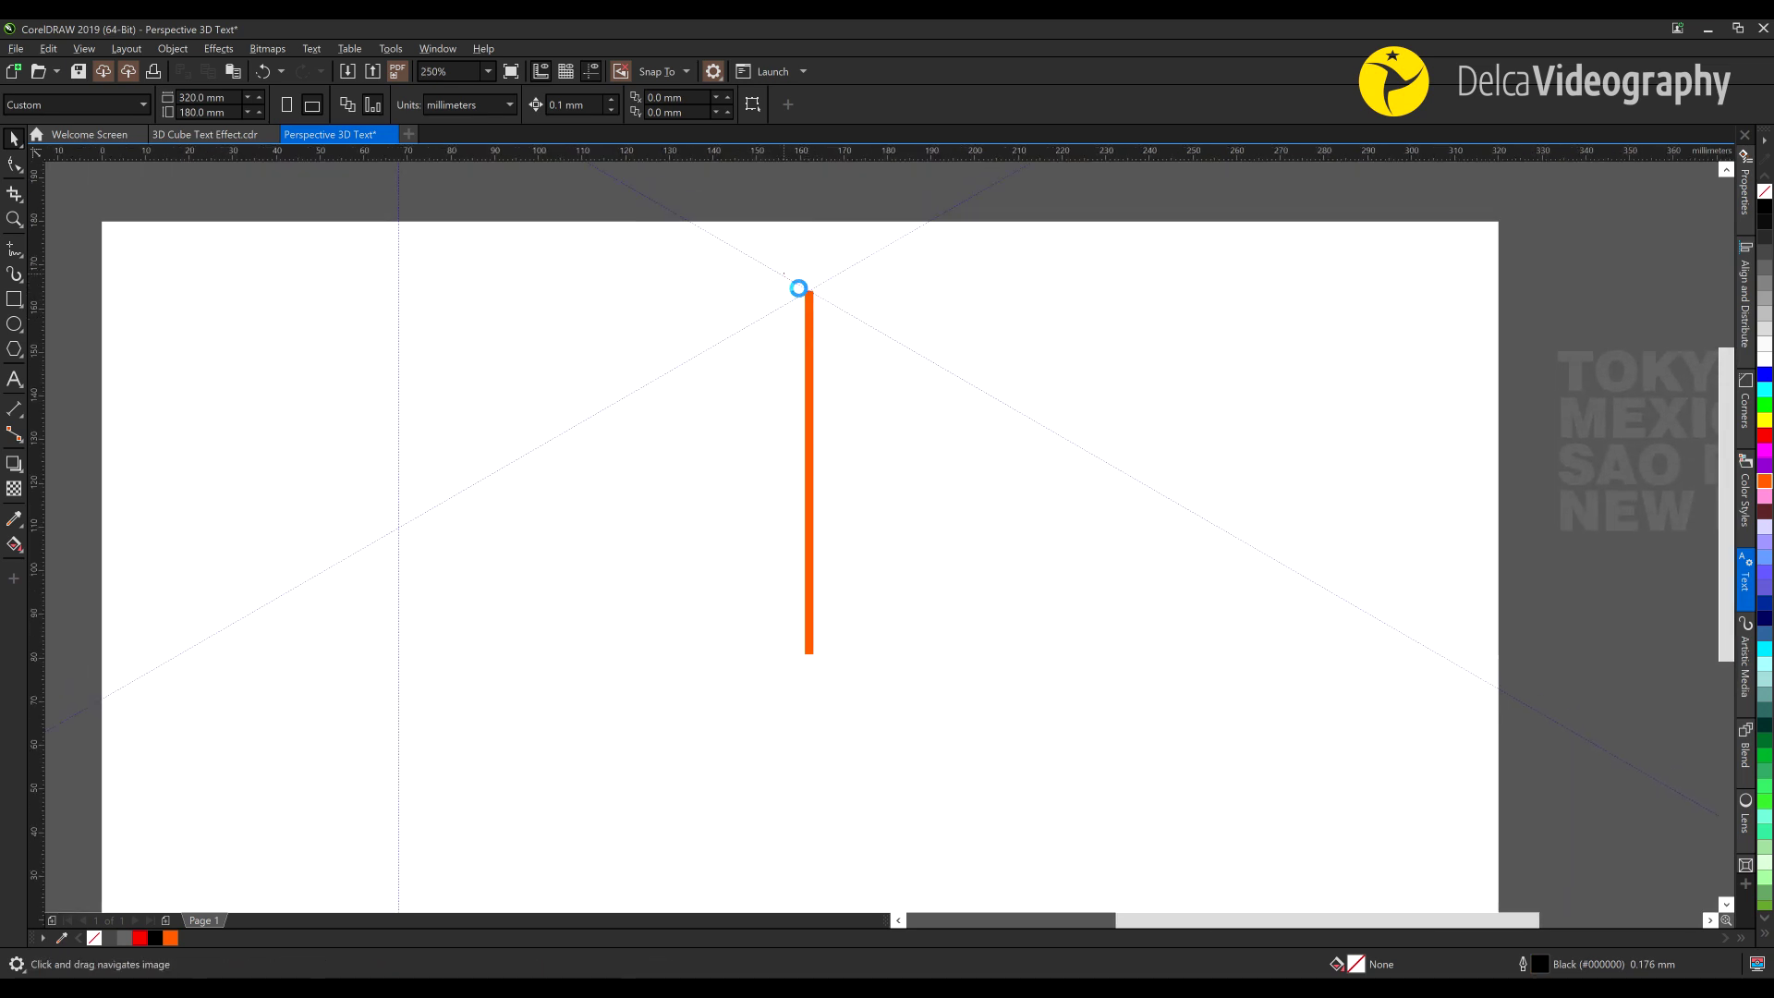
left_click(794, 283)
left_click_drag(802, 294, 1187, 509)
left_click(48, 48)
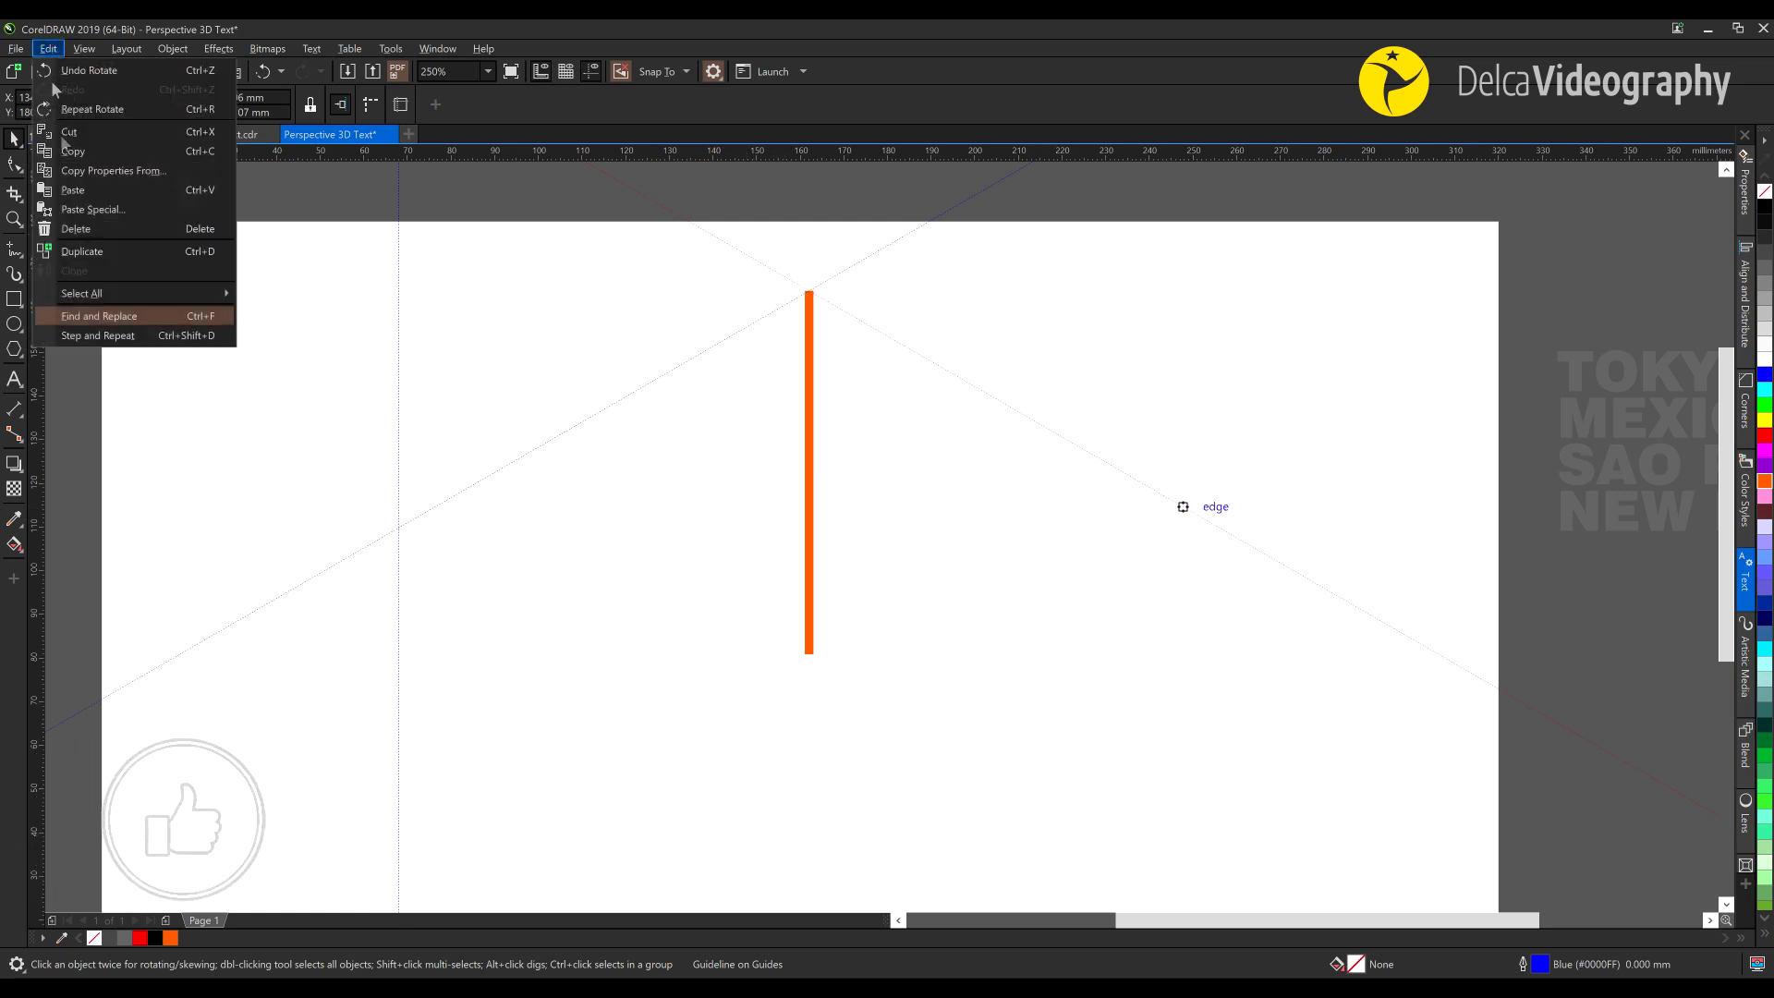
left_click(82, 250)
left_click_drag(837, 312, 810, 660)
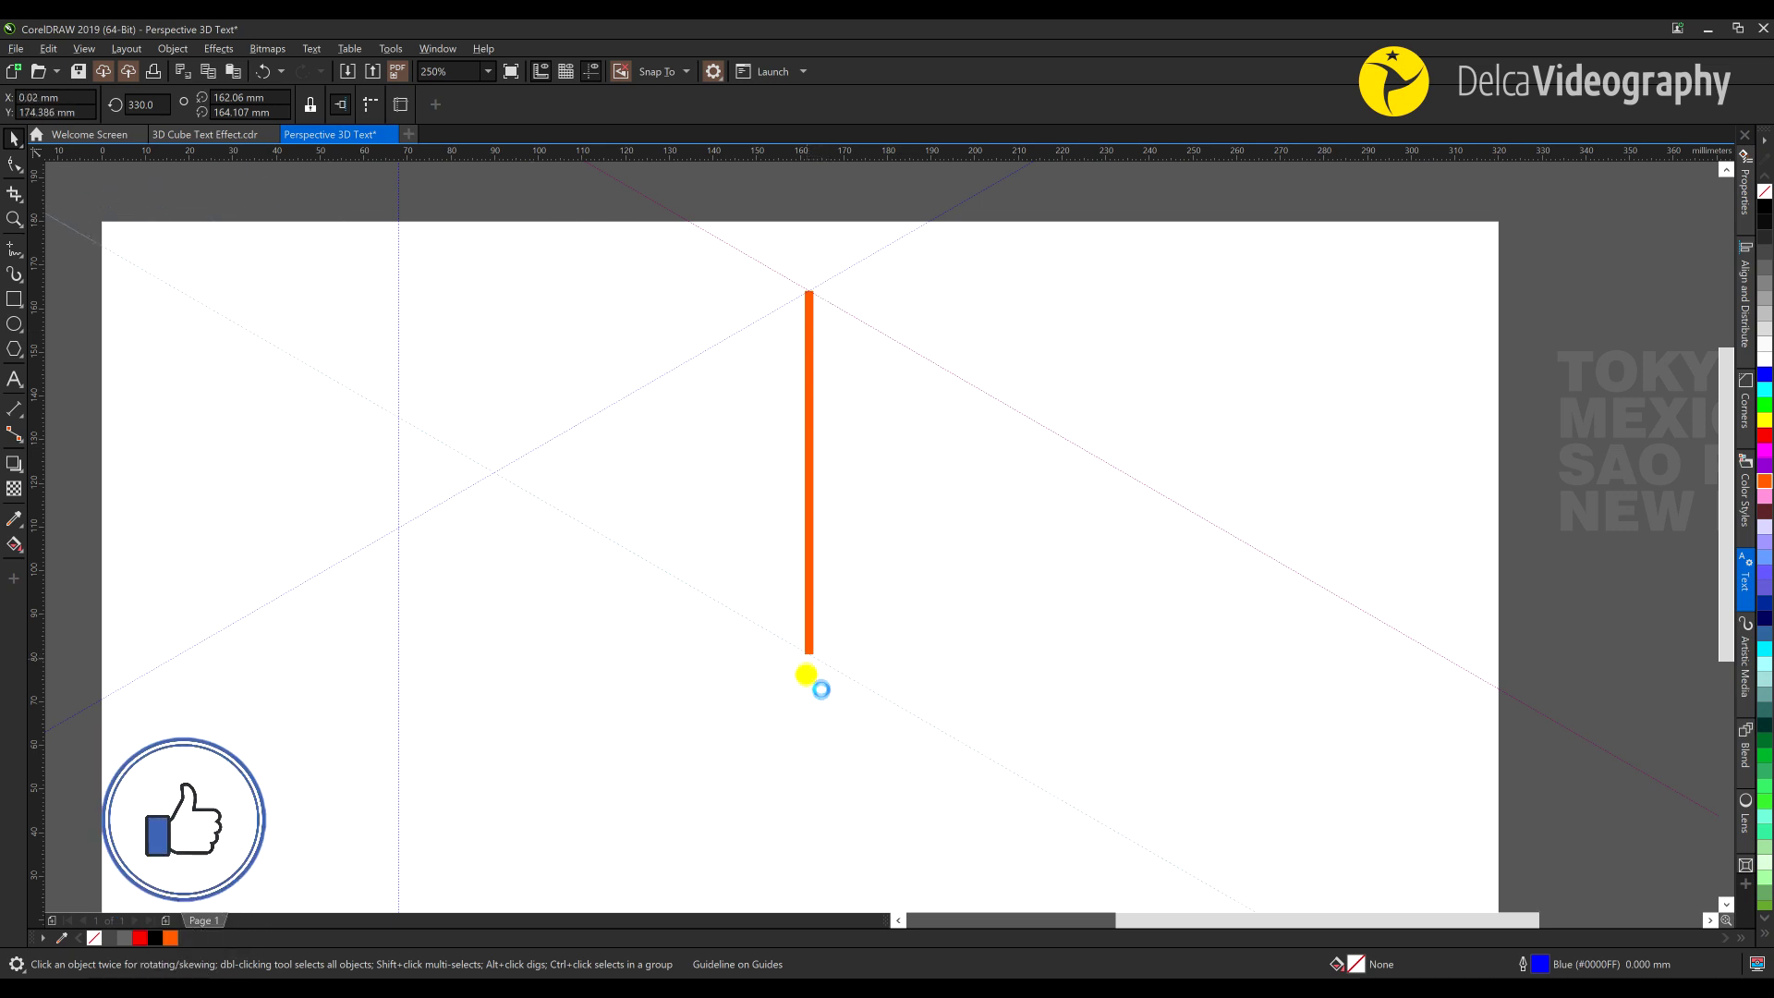
scroll(811, 678, "up", 2)
scroll(807, 642, "up", 2)
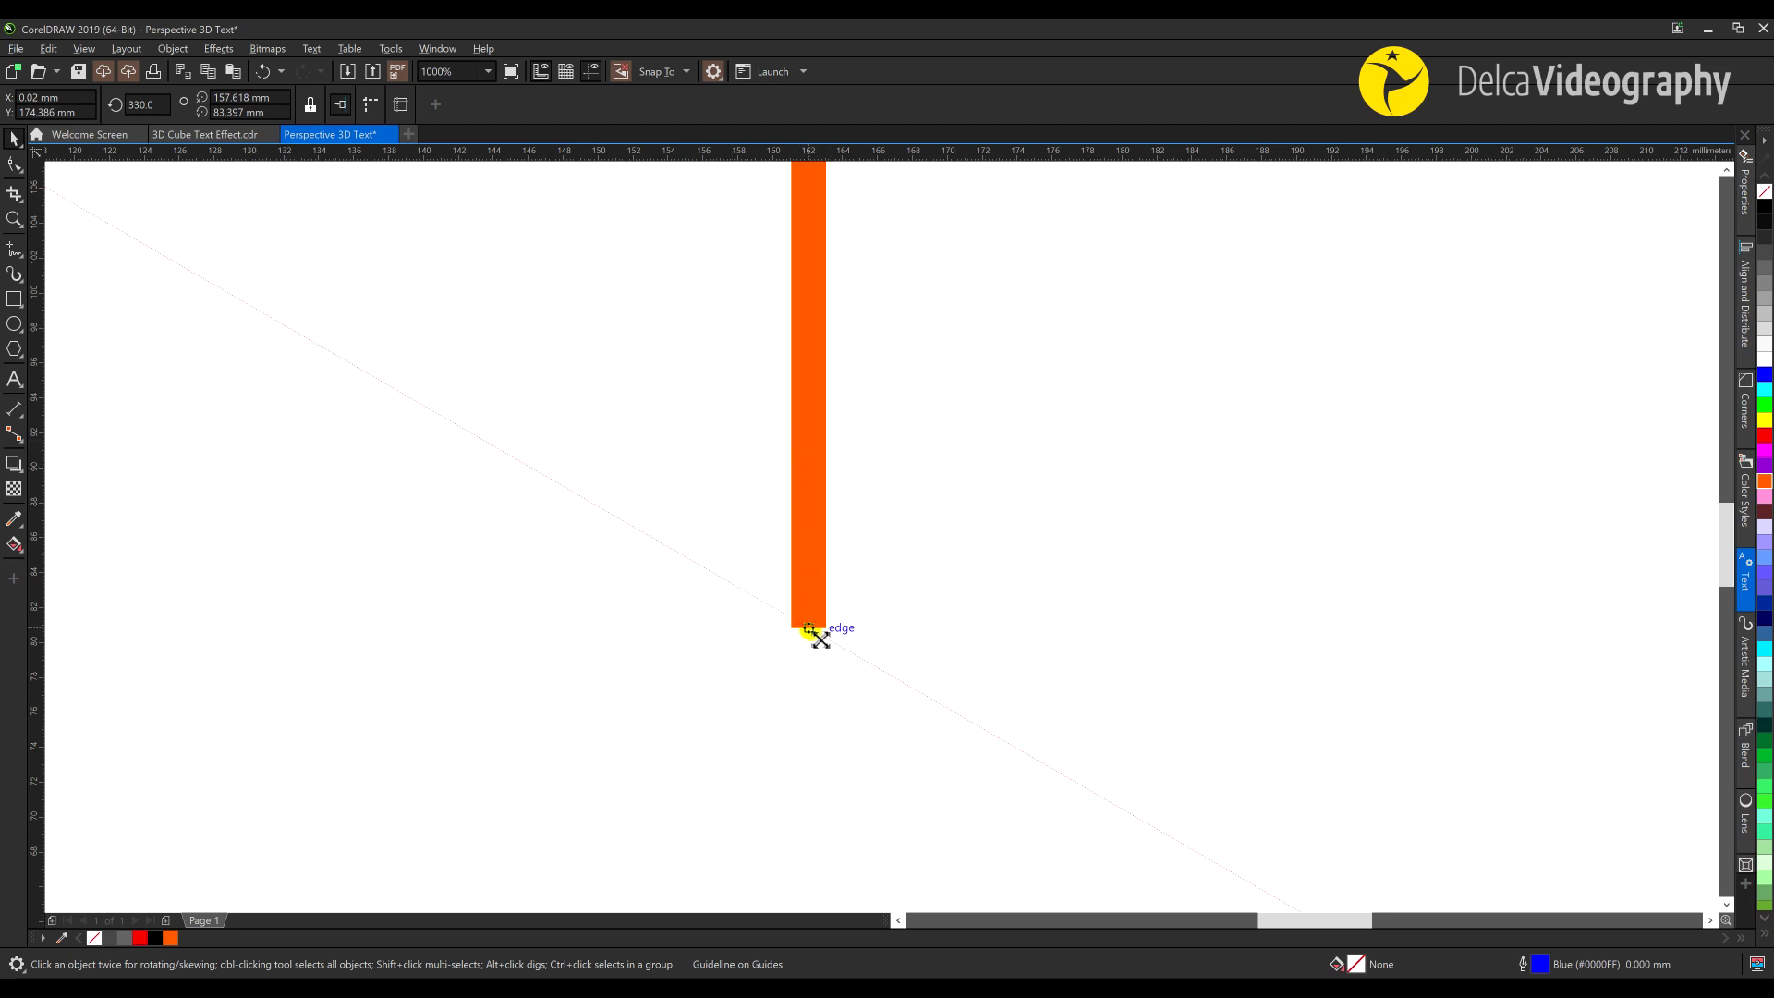
scroll(809, 631, "down", 4)
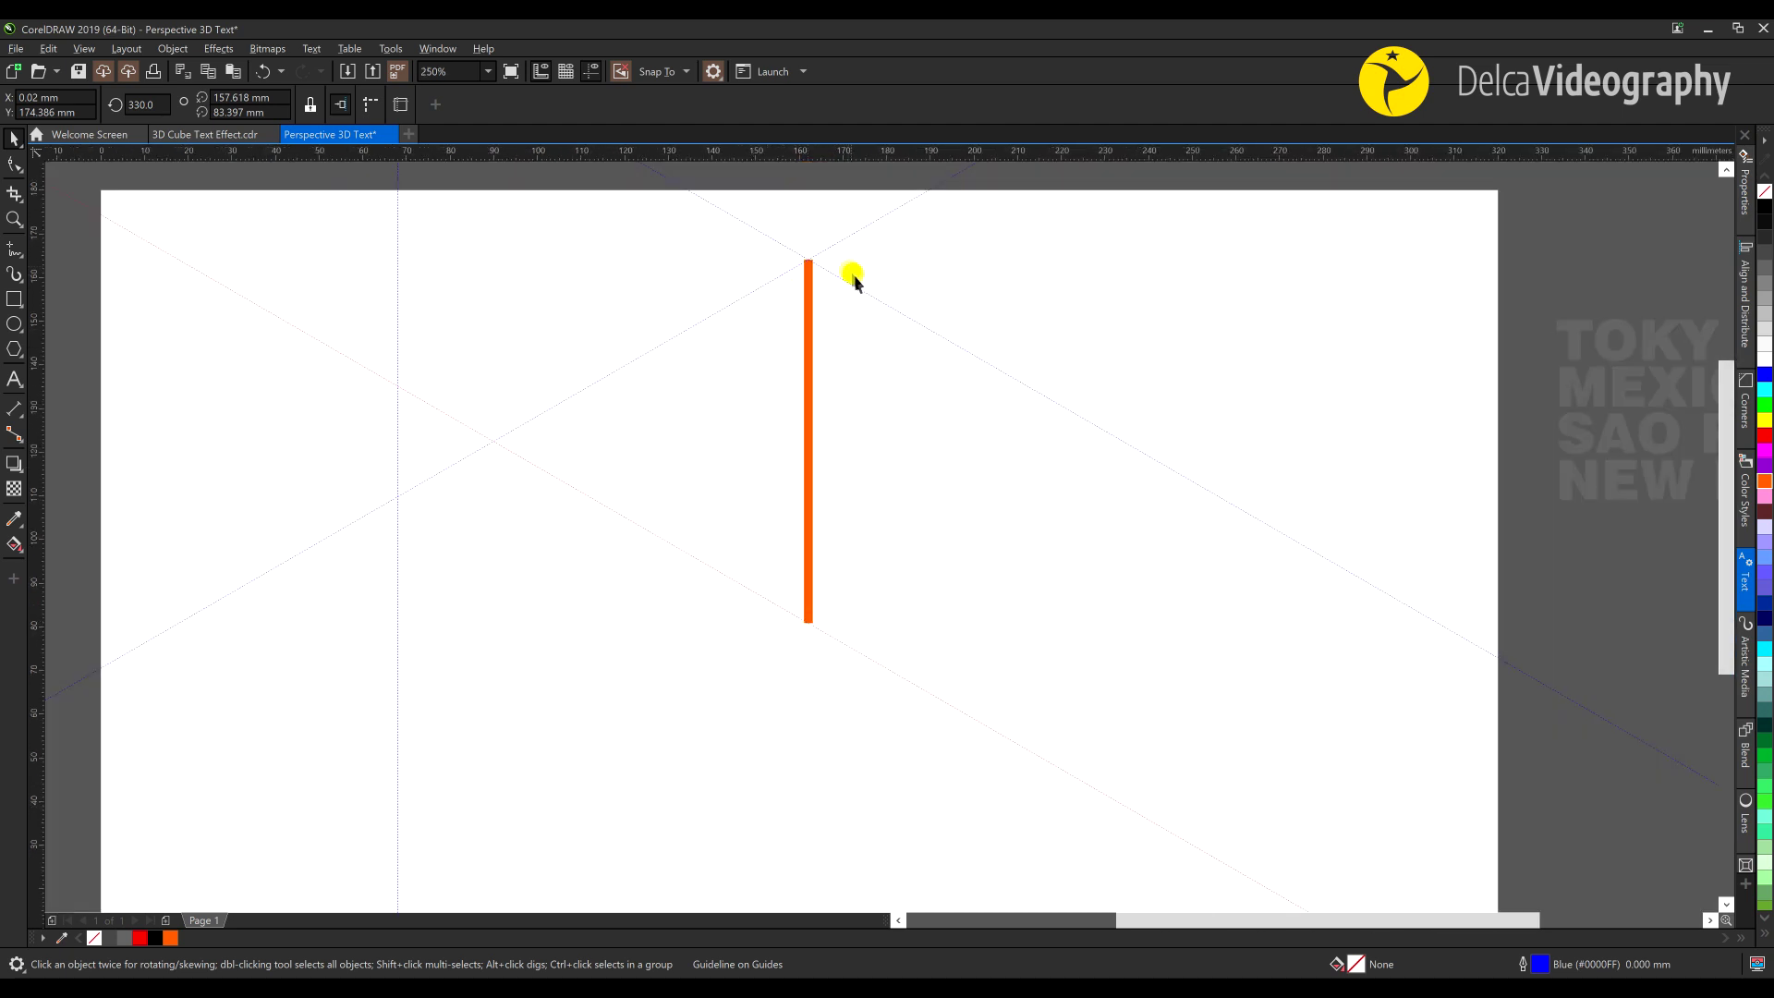
Duplicate the 30° guideline, snap the copy to the orange line's lower end and deselect it
left_click_drag(729, 308, 664, 339)
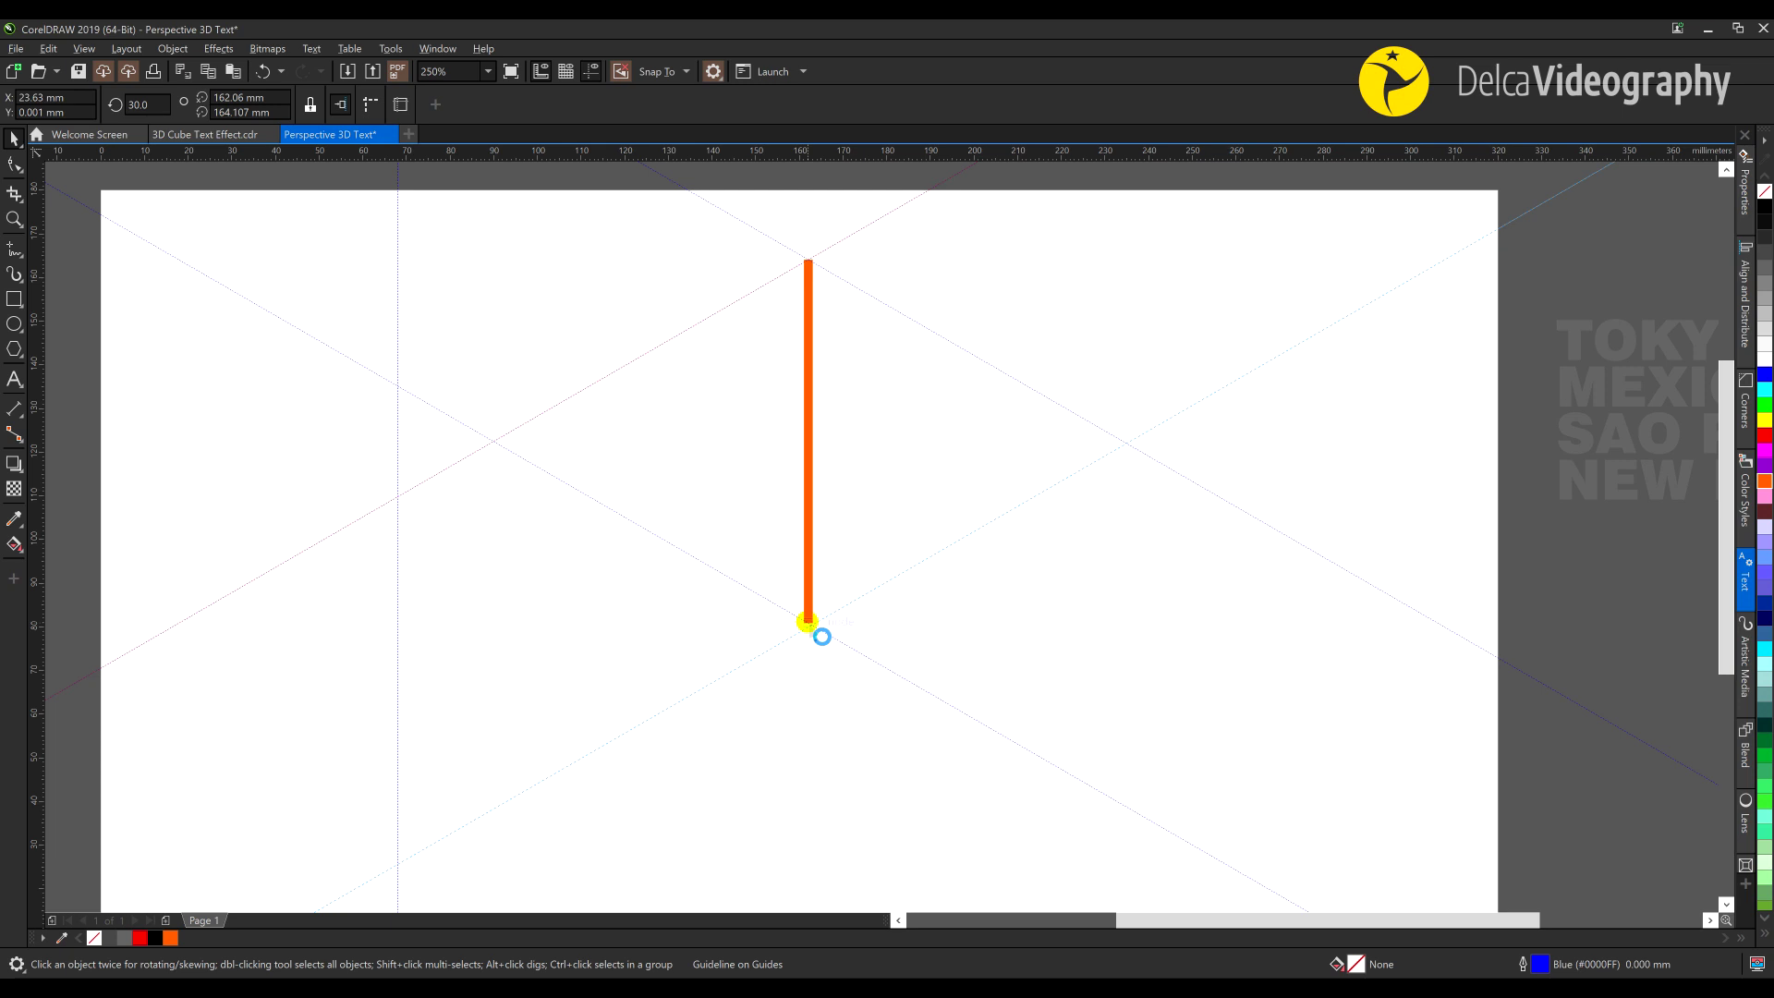
scroll(822, 636, "up", 4)
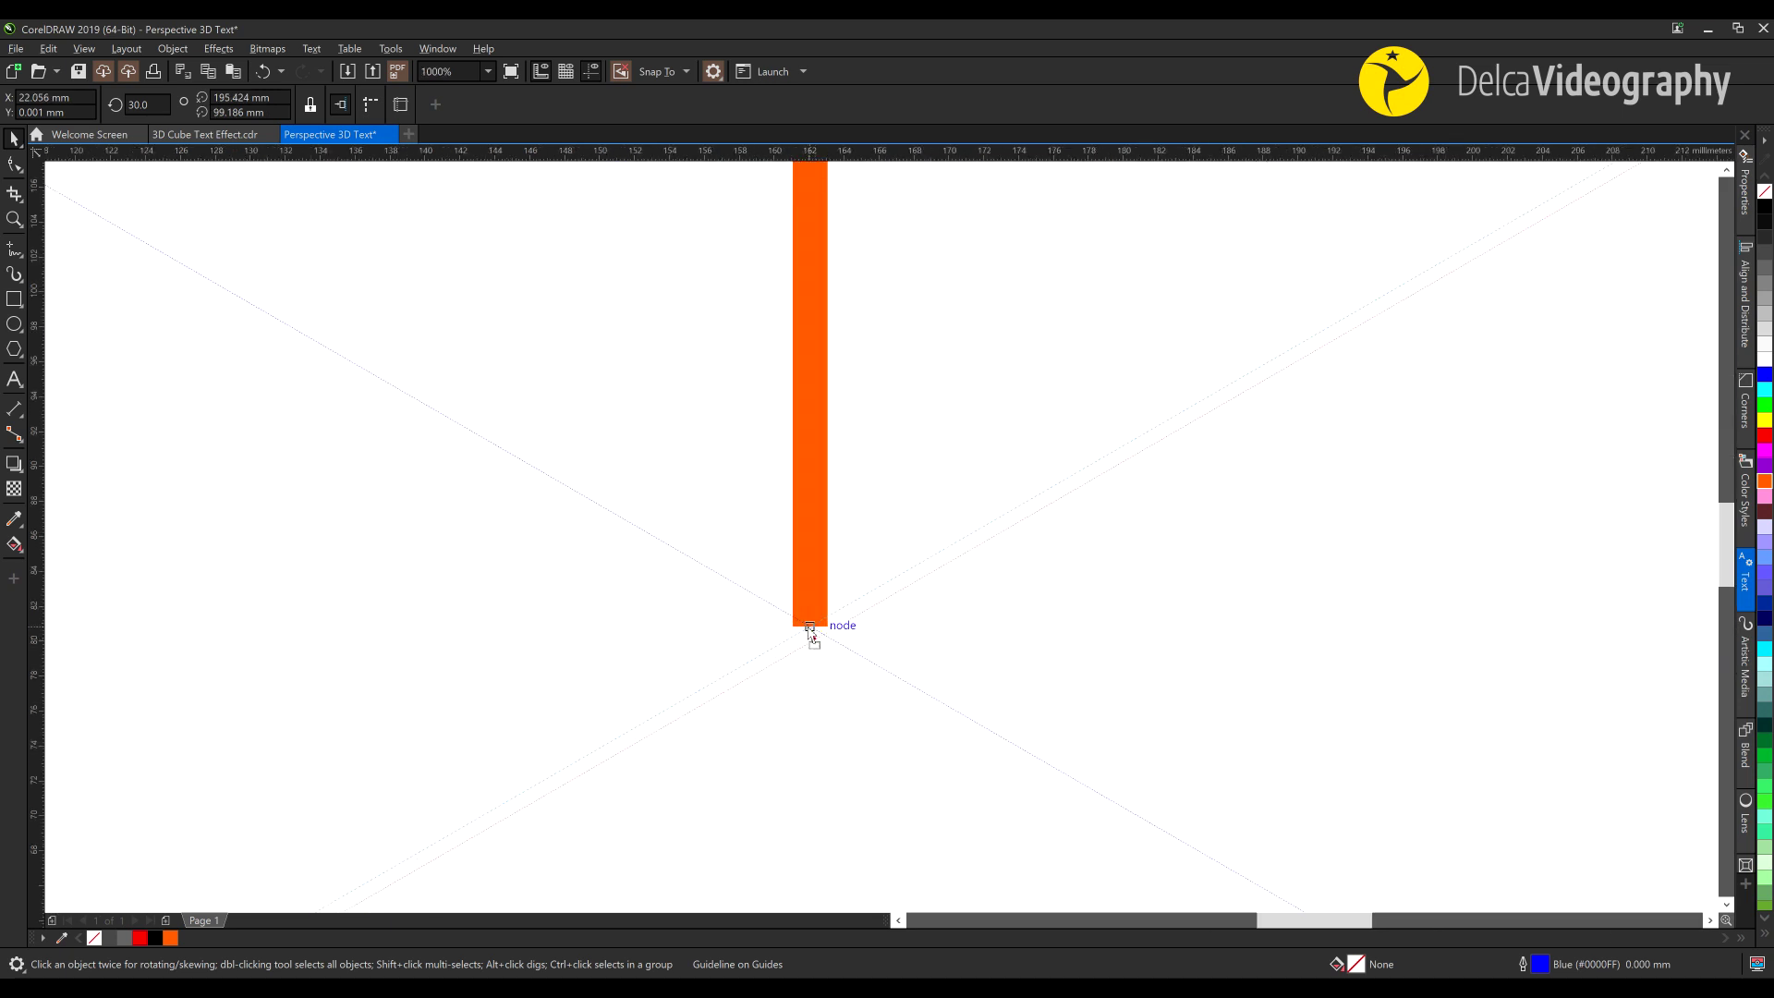
left_click(810, 665)
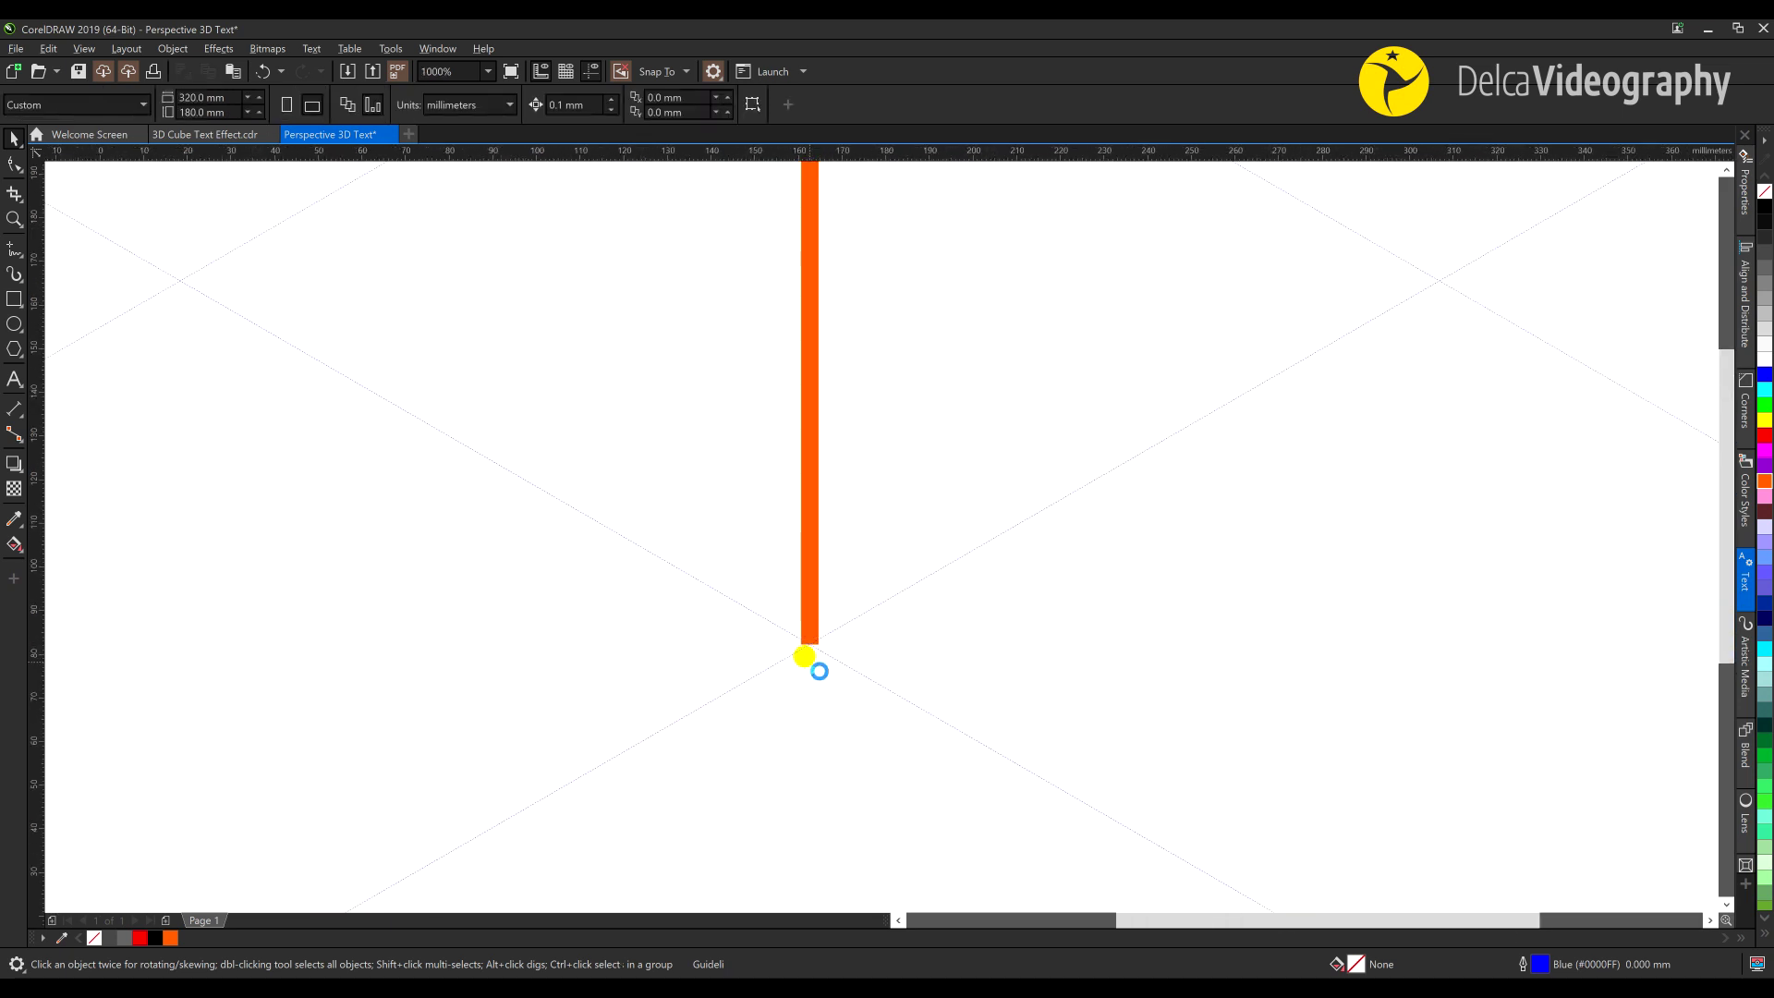
scroll(811, 664, "down", 4)
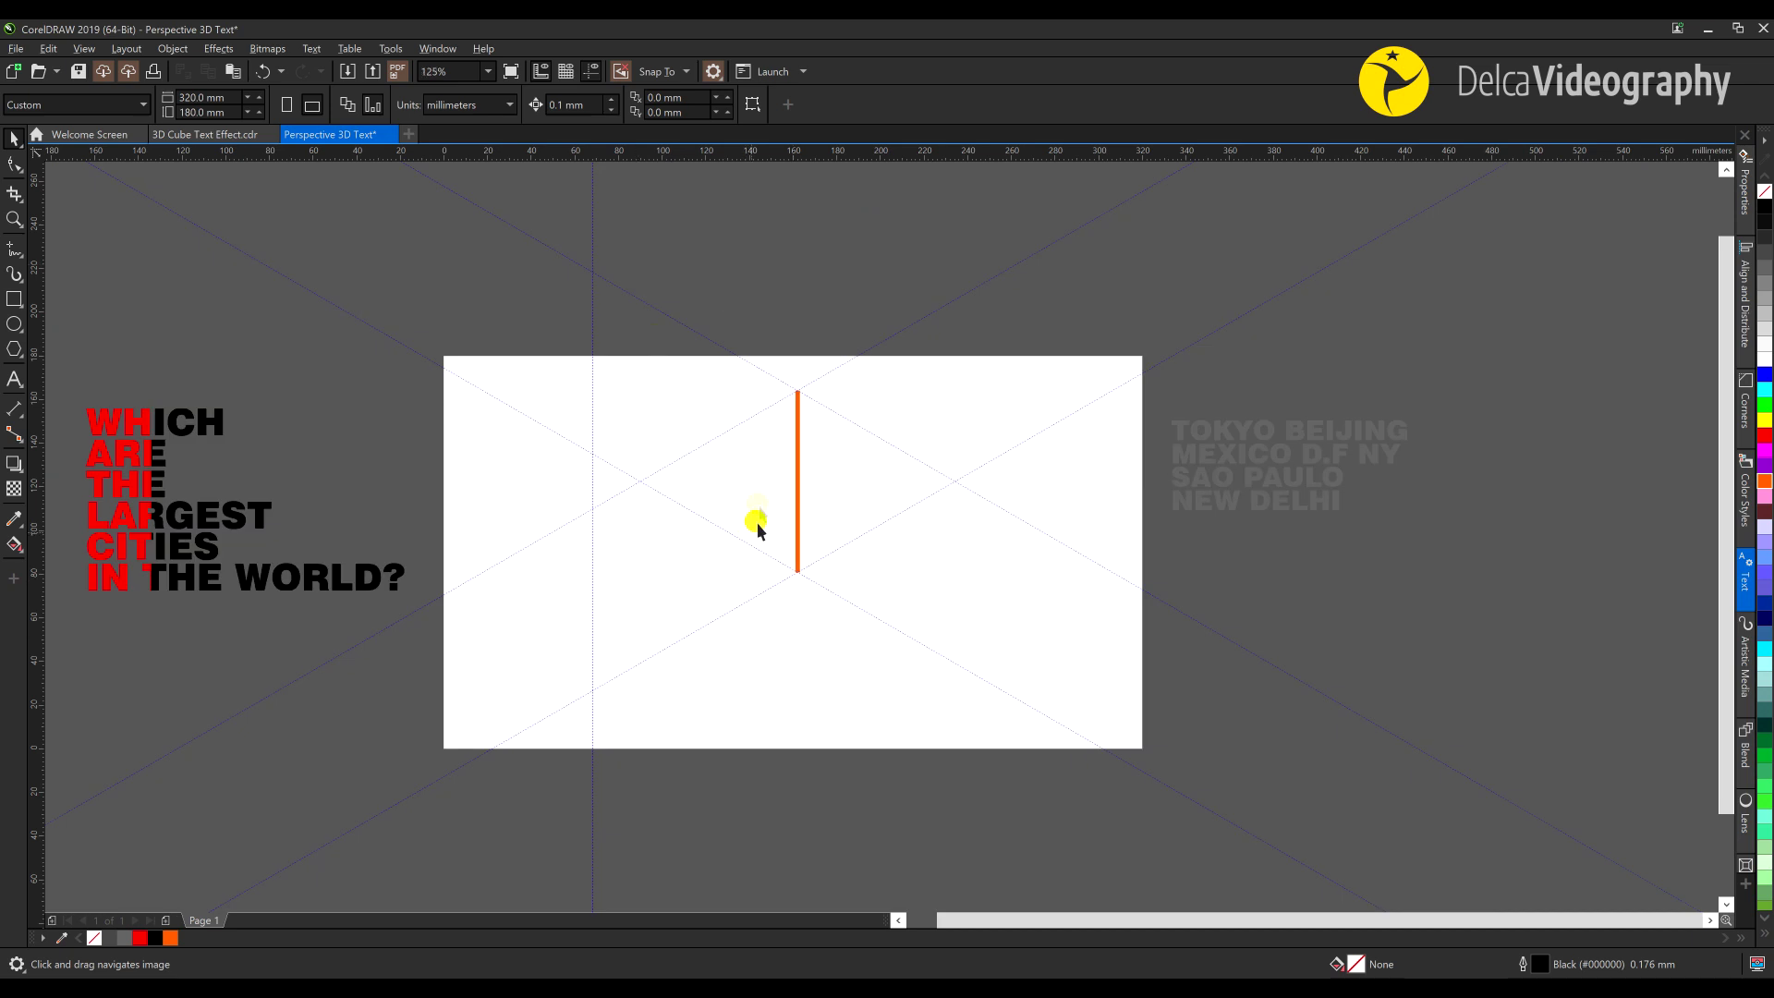
Copy the red question piece's width and set the nudge distance to that value, 29.991 mm
scroll(842, 575, "up", 2)
left_click_drag(754, 523, 879, 547)
scroll(864, 551, "down", 2)
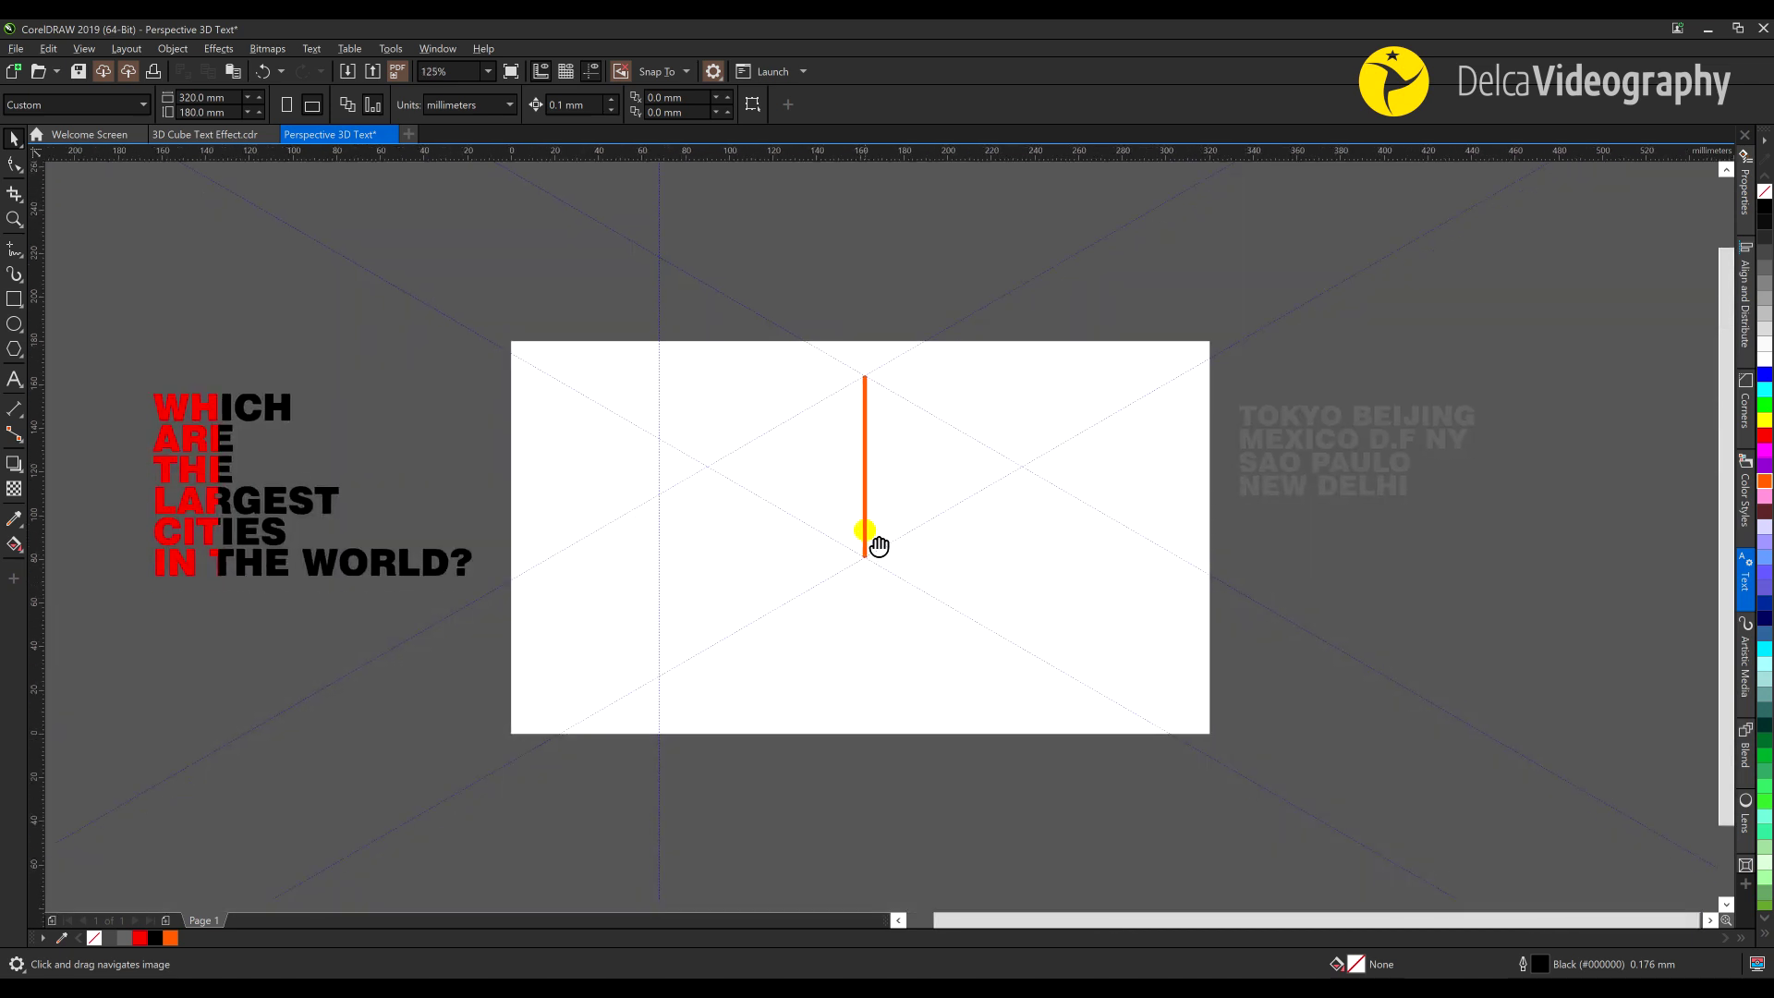
left_click(201, 416)
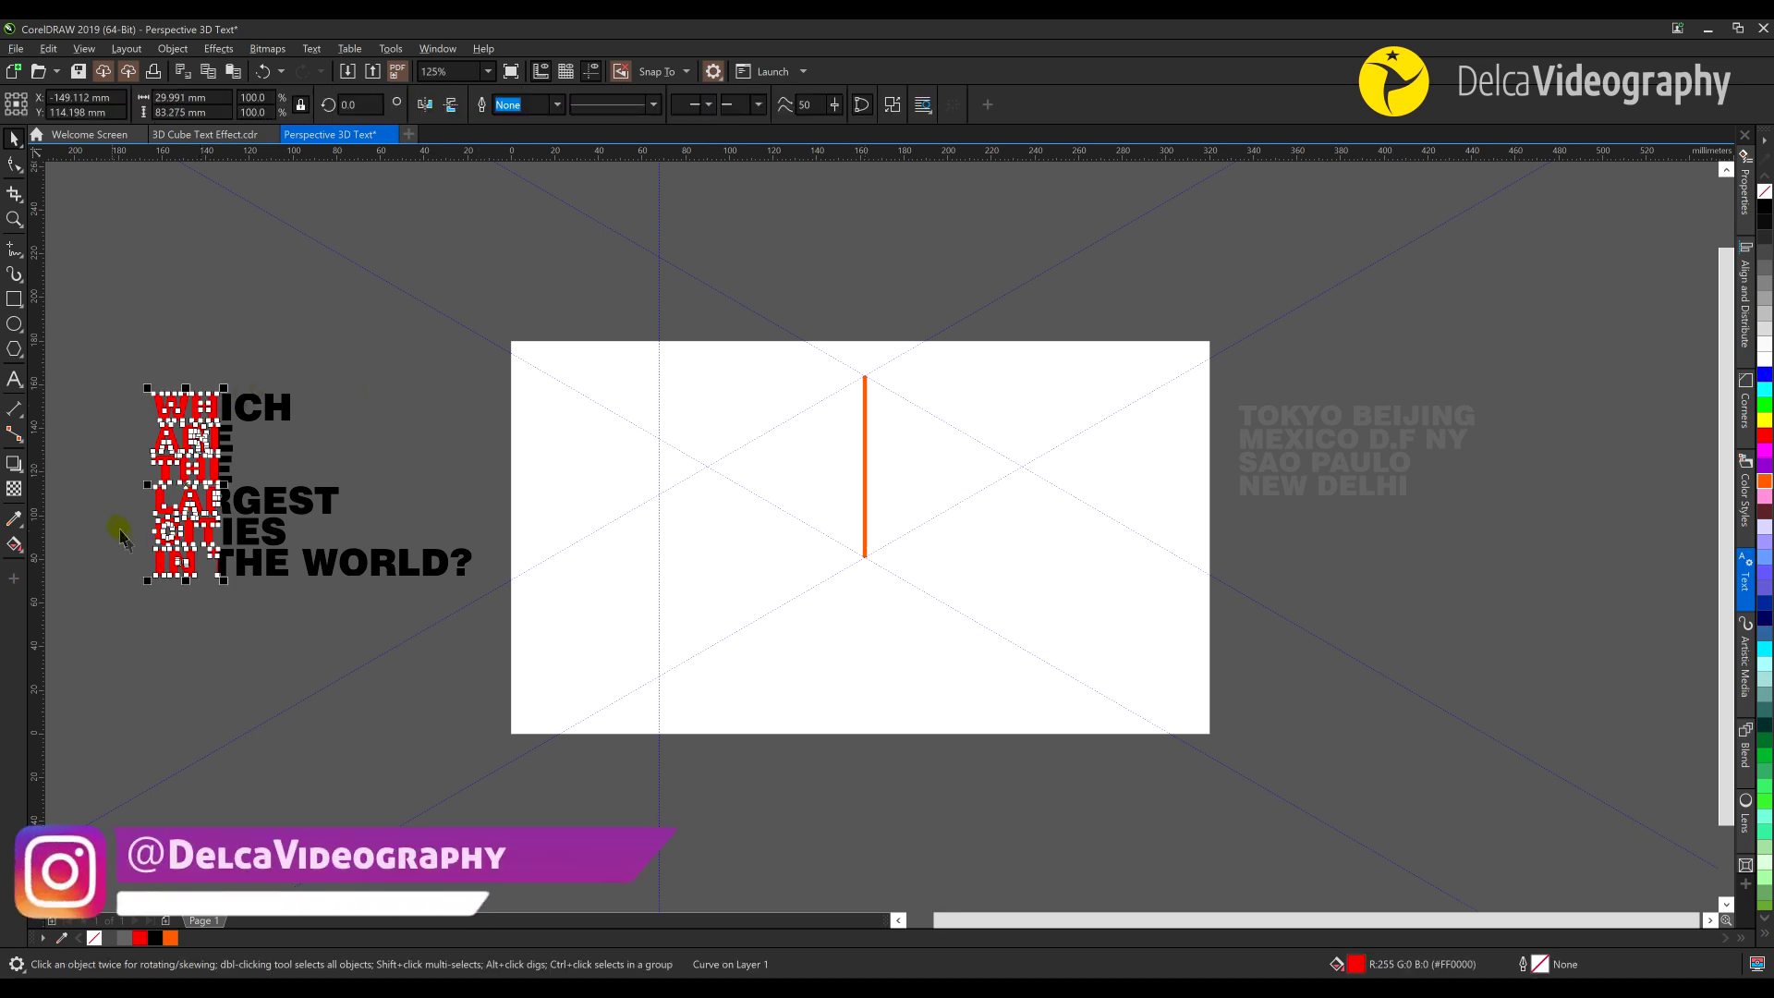
double_click(171, 98)
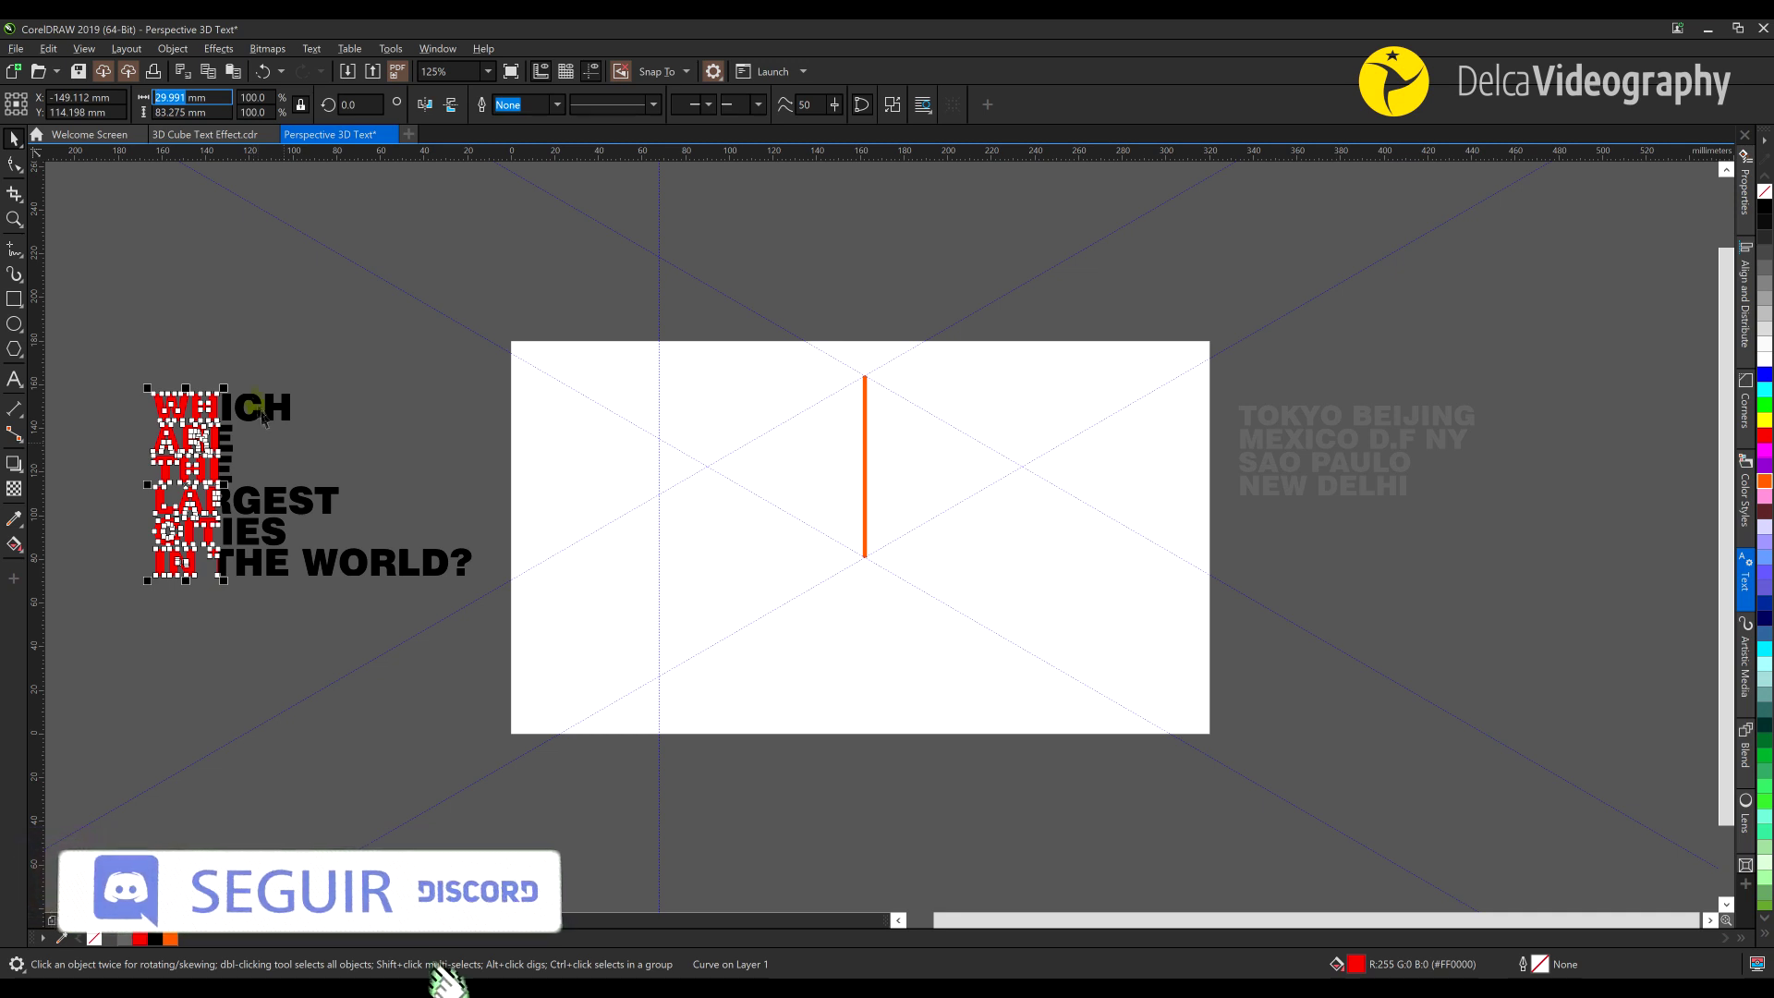
right_click(184, 100)
left_click(56, 144)
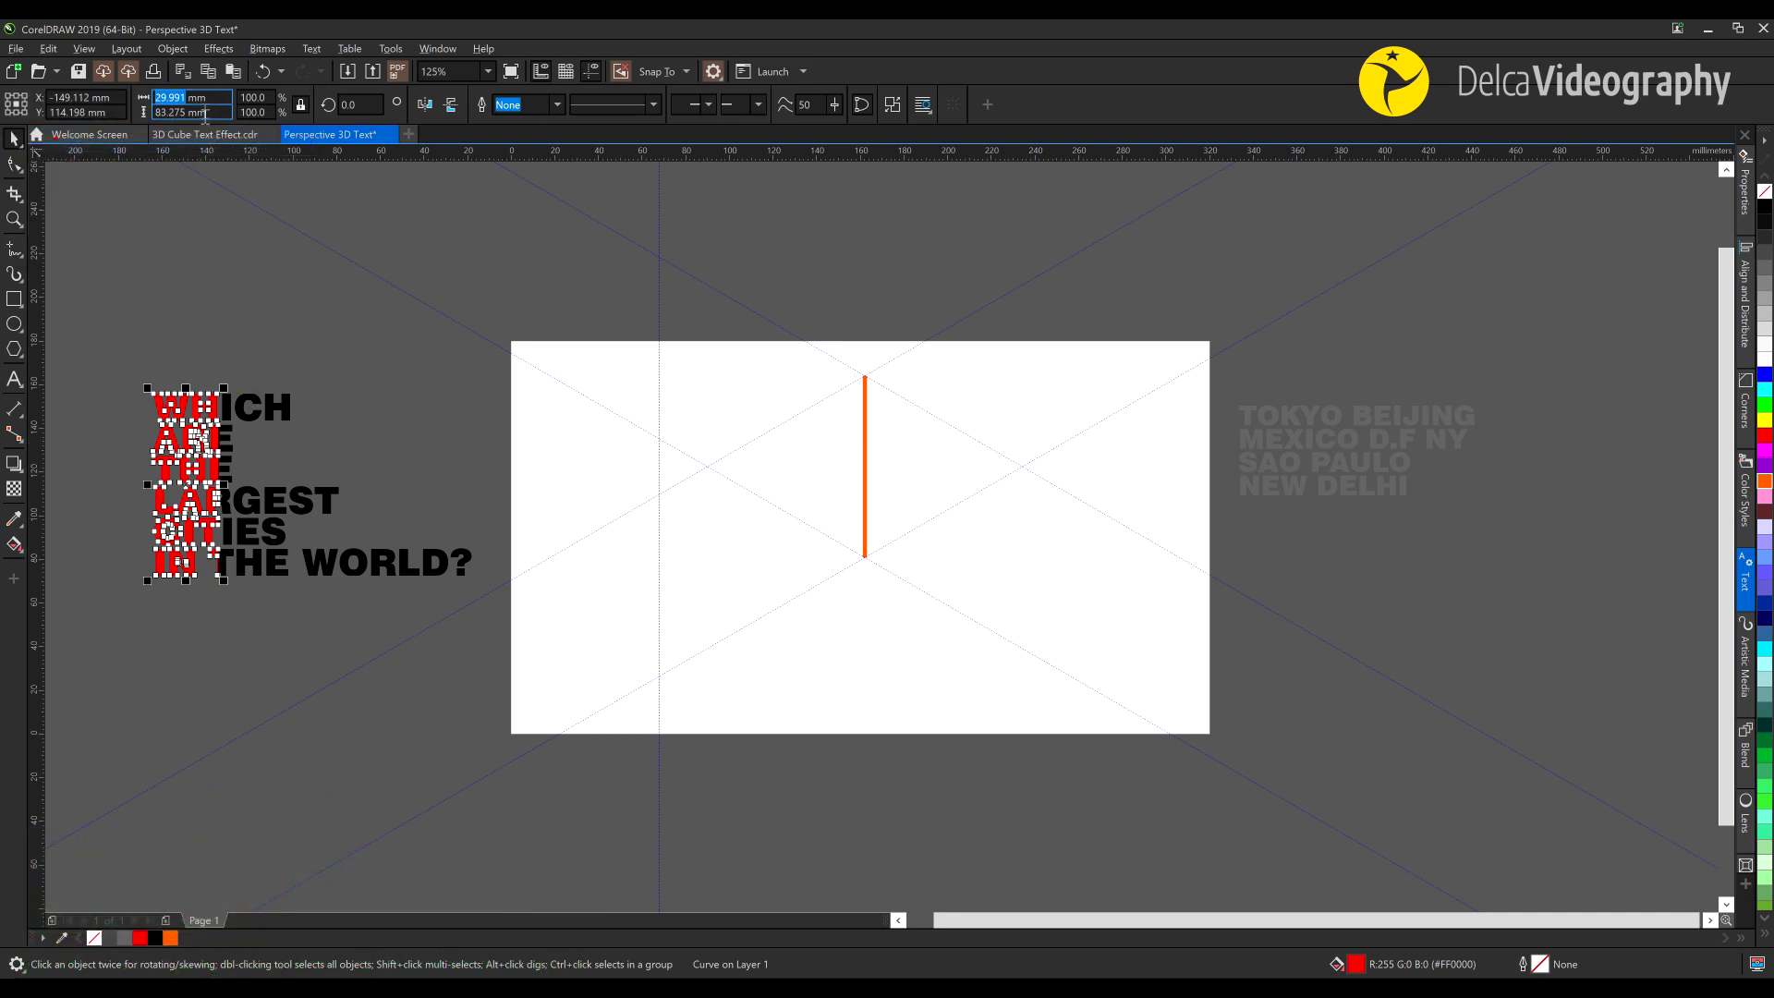
key("Escape")
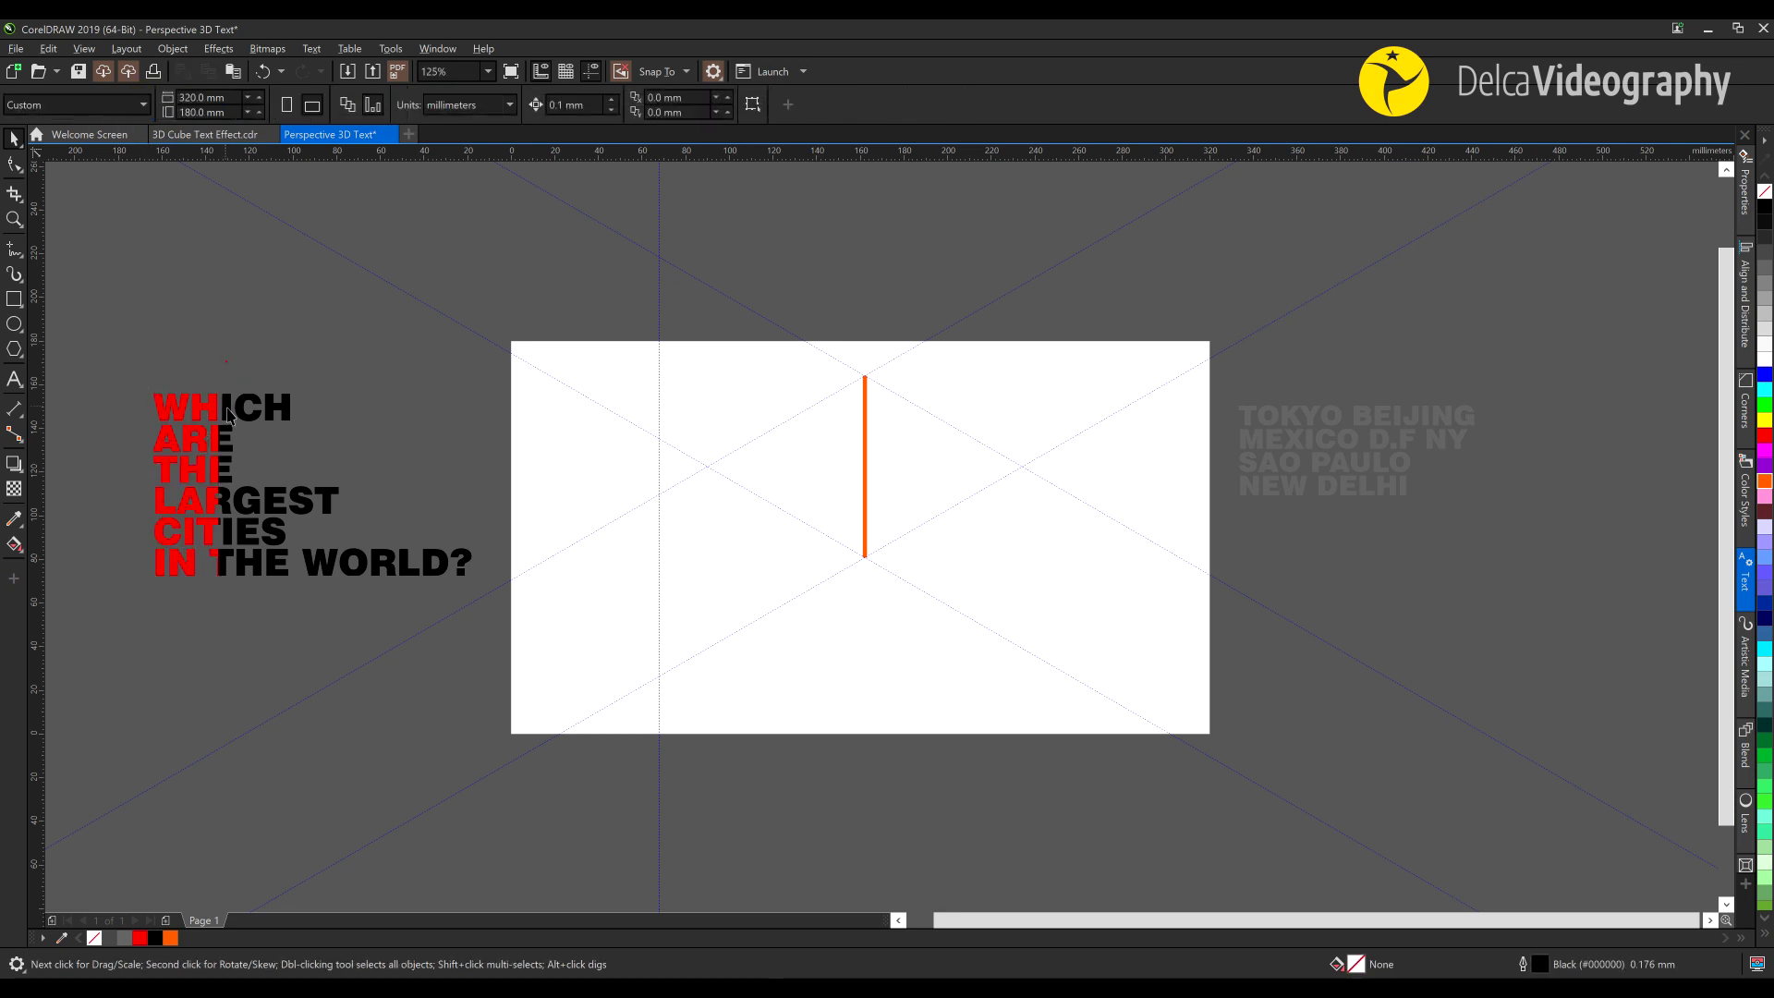
left_click(211, 418)
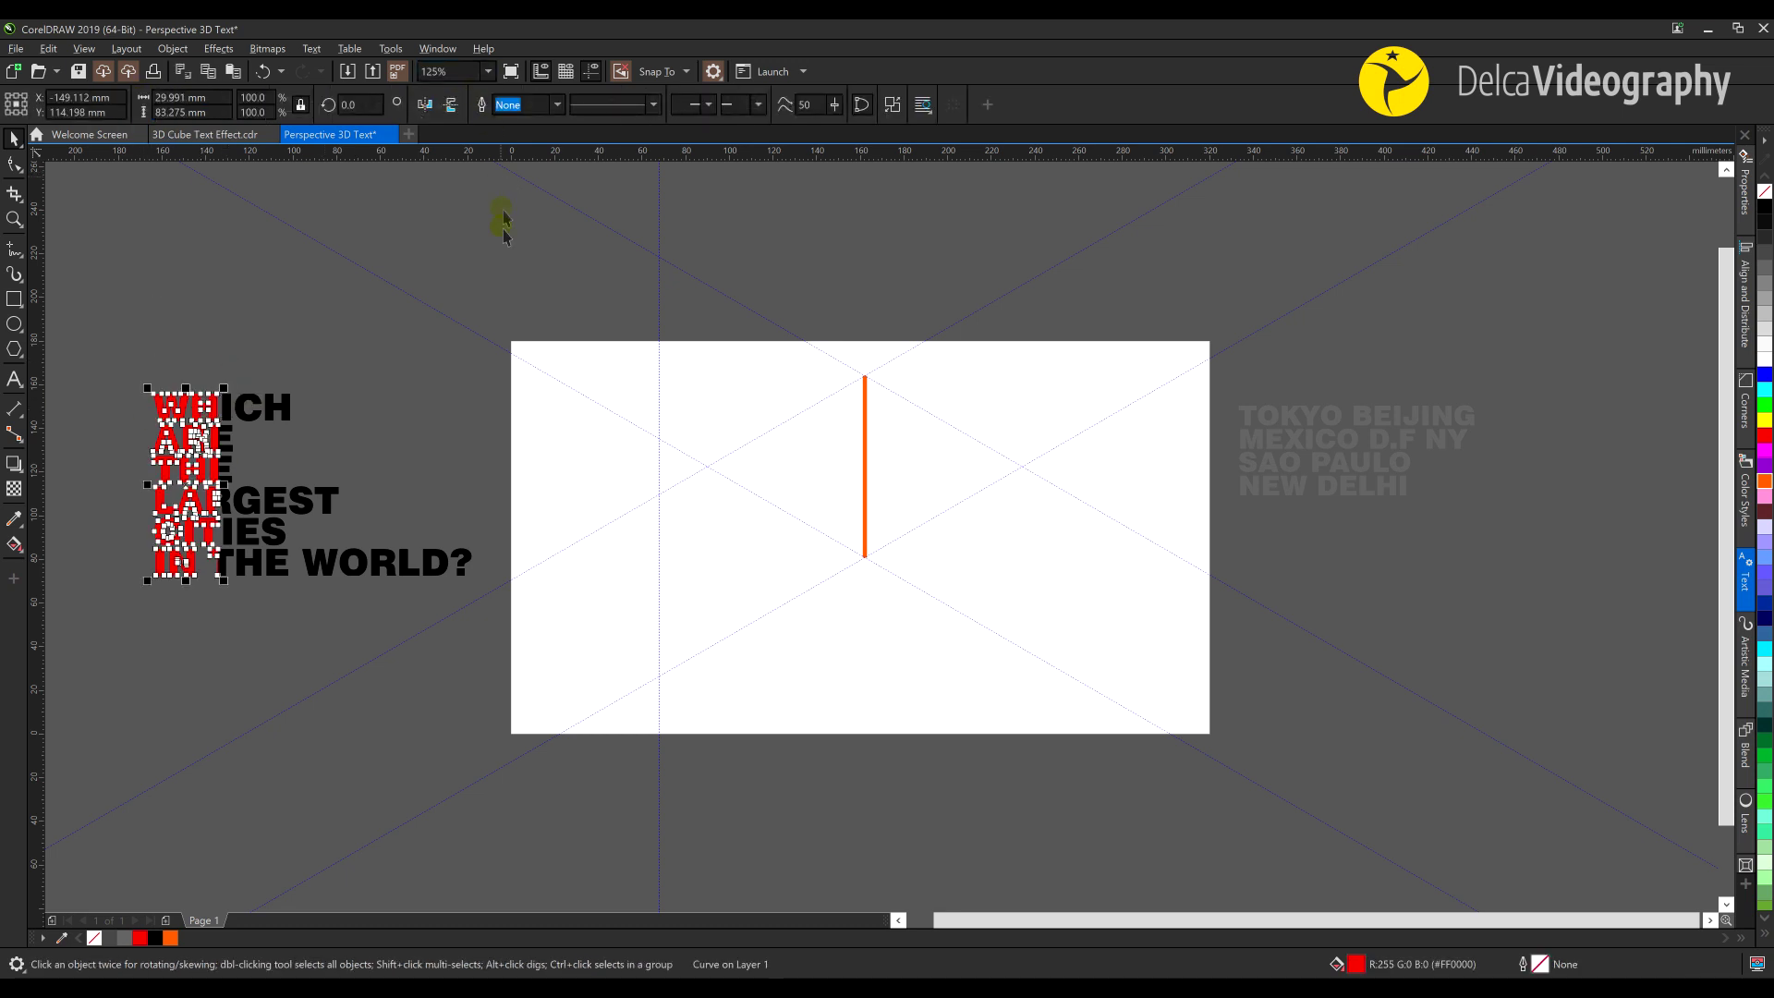
key("Escape")
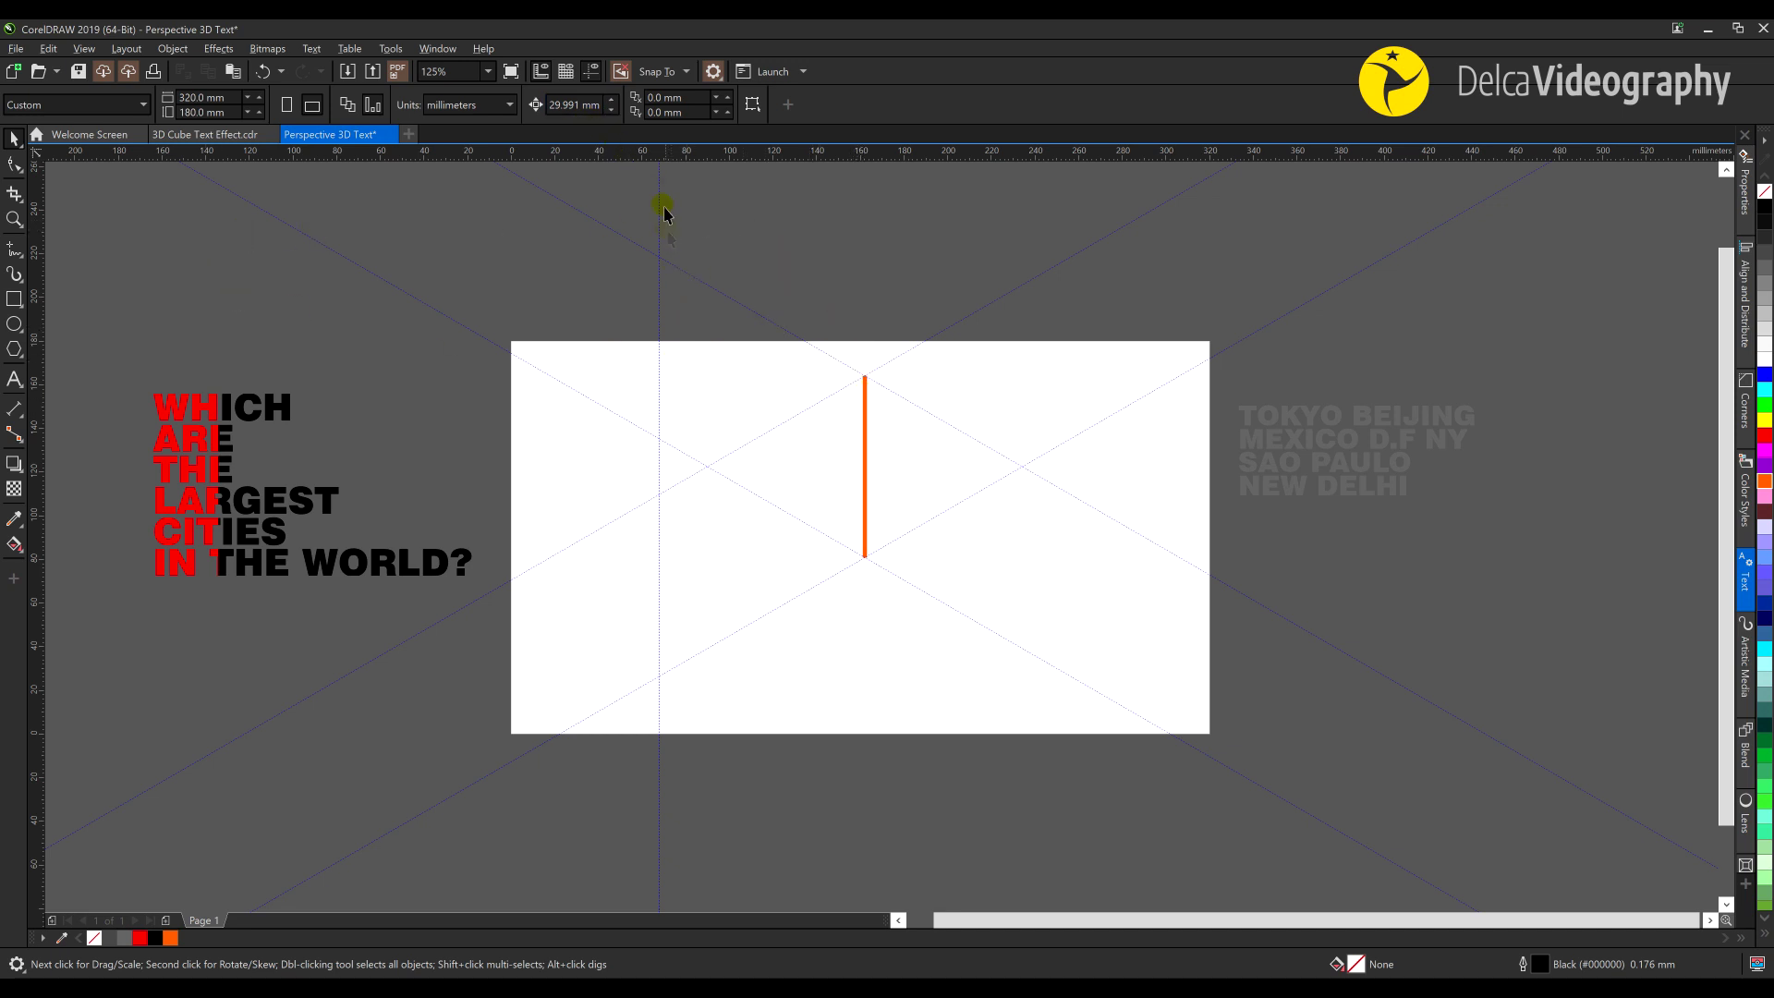
Snap the vertical guideline onto the orange line, nudge it 29.991 mm to the left and deselect it
left_click_drag(660, 408, 865, 382)
scroll(866, 386, "up", 2)
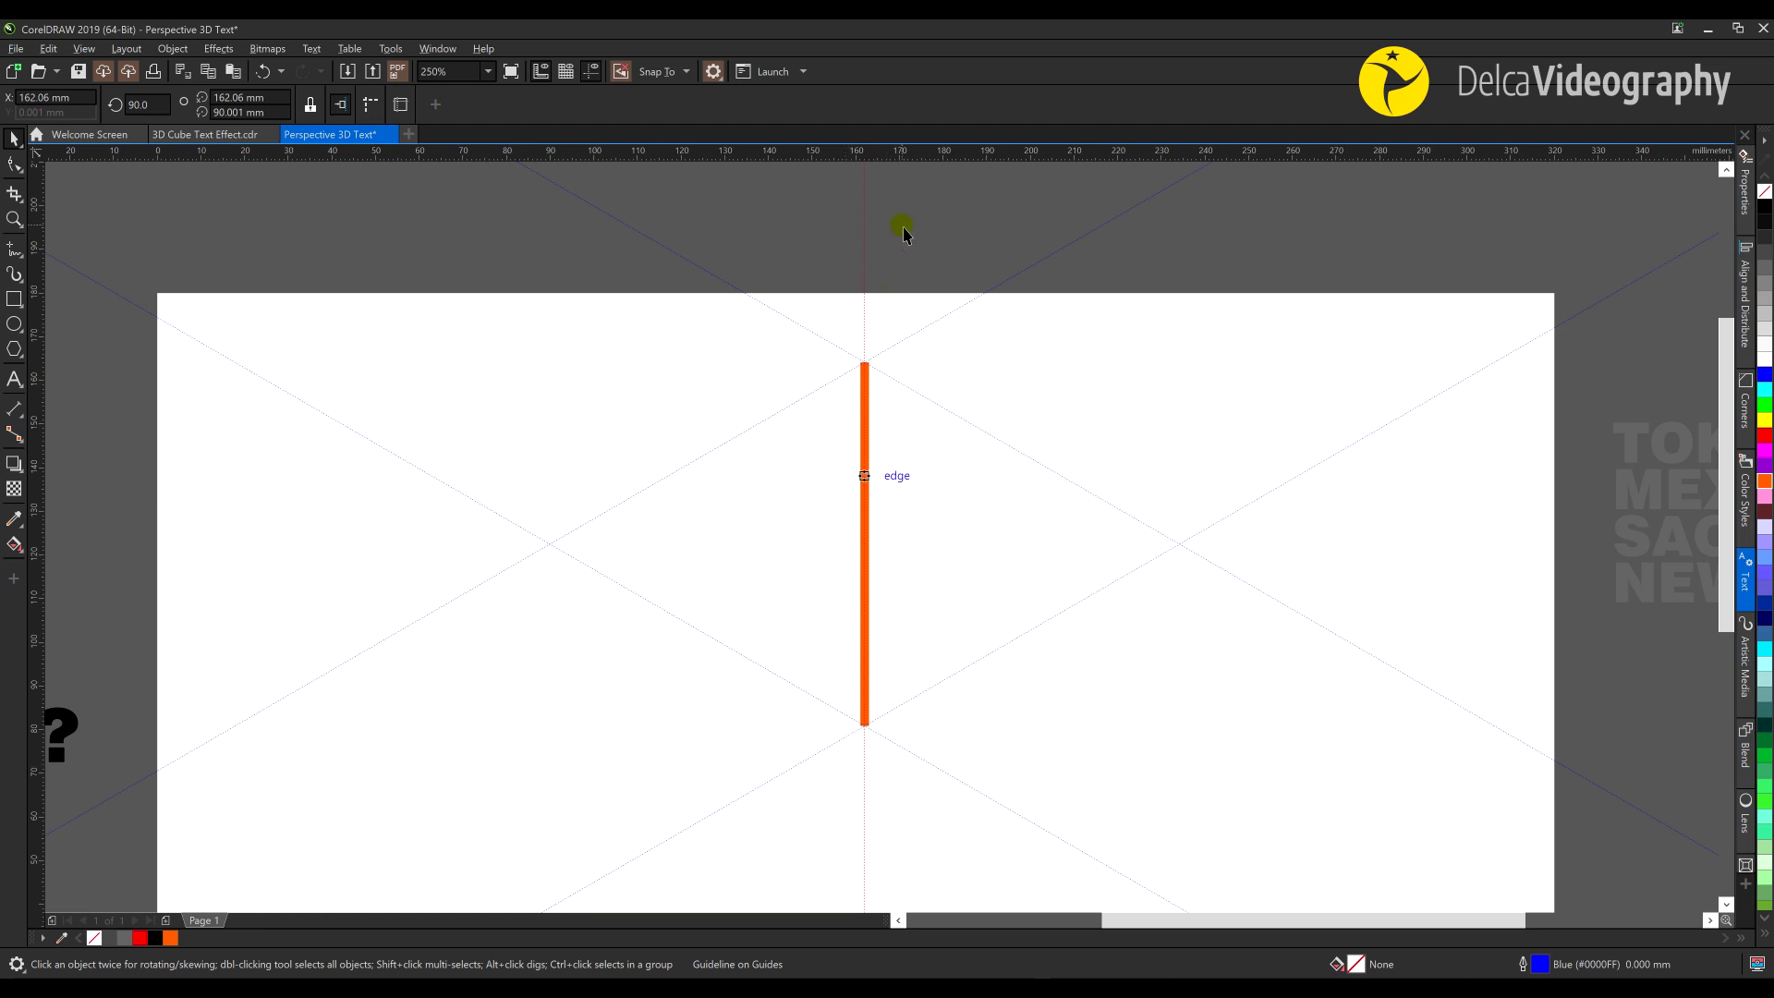
left_click_drag(915, 240, 790, 362)
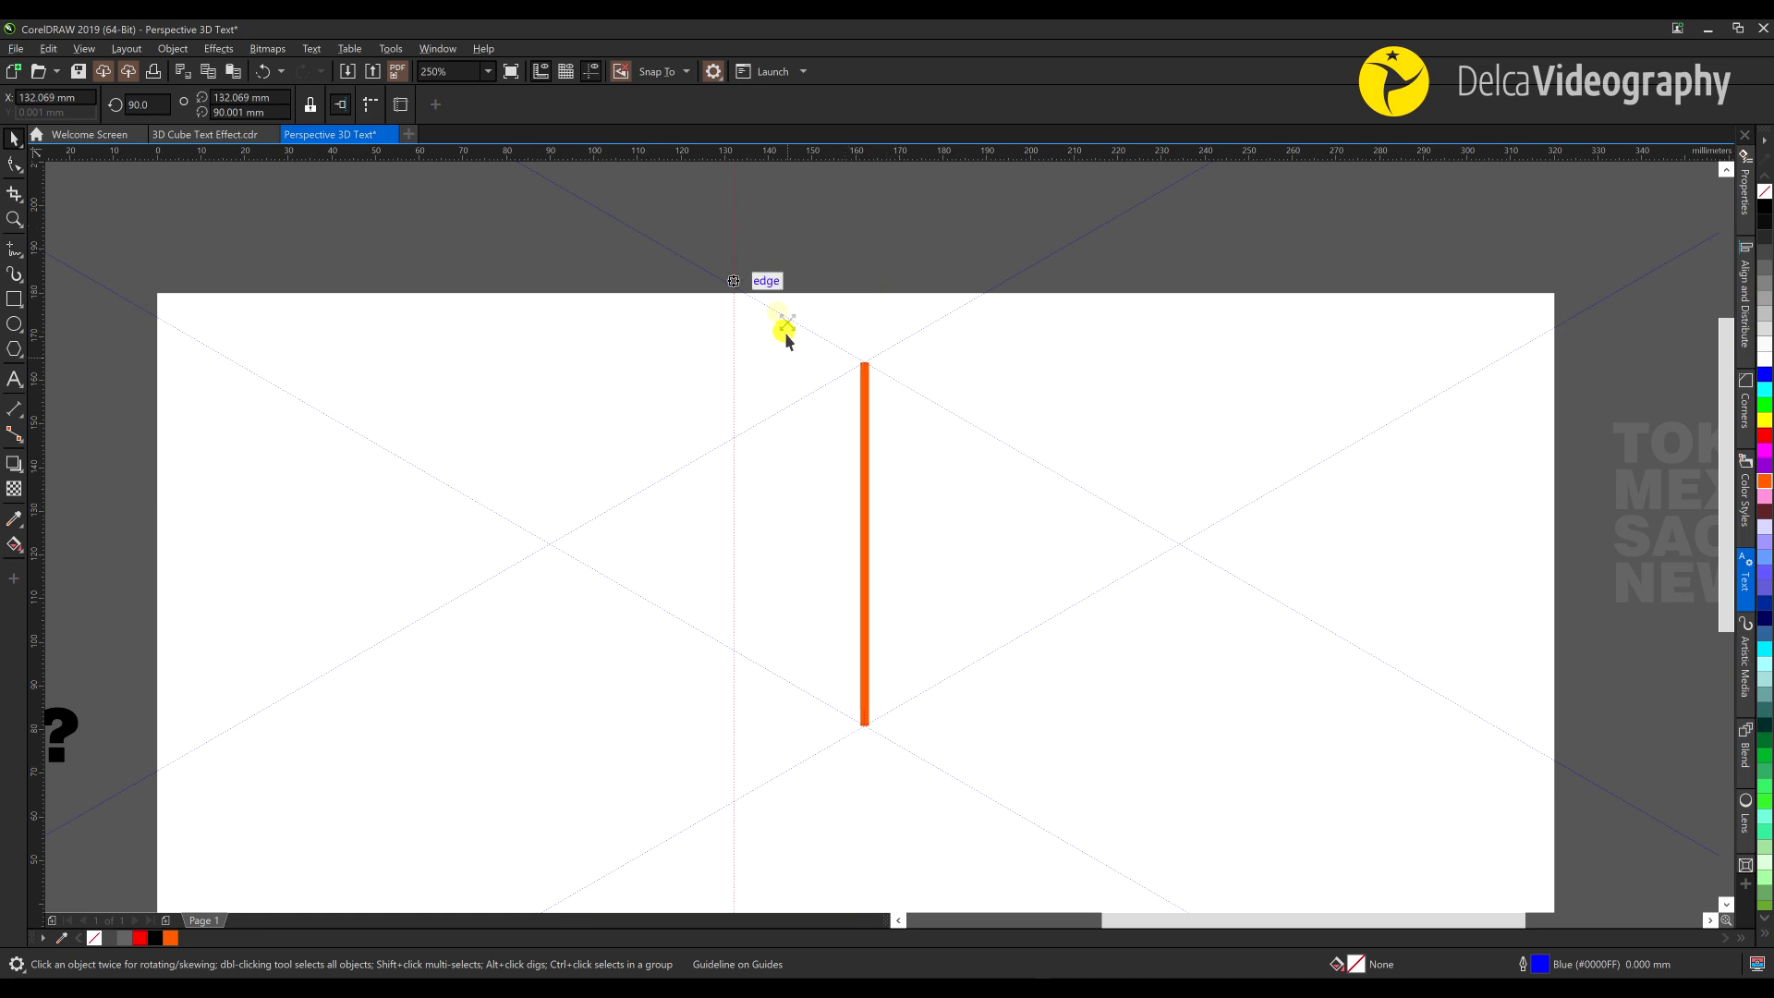
left_click(772, 242)
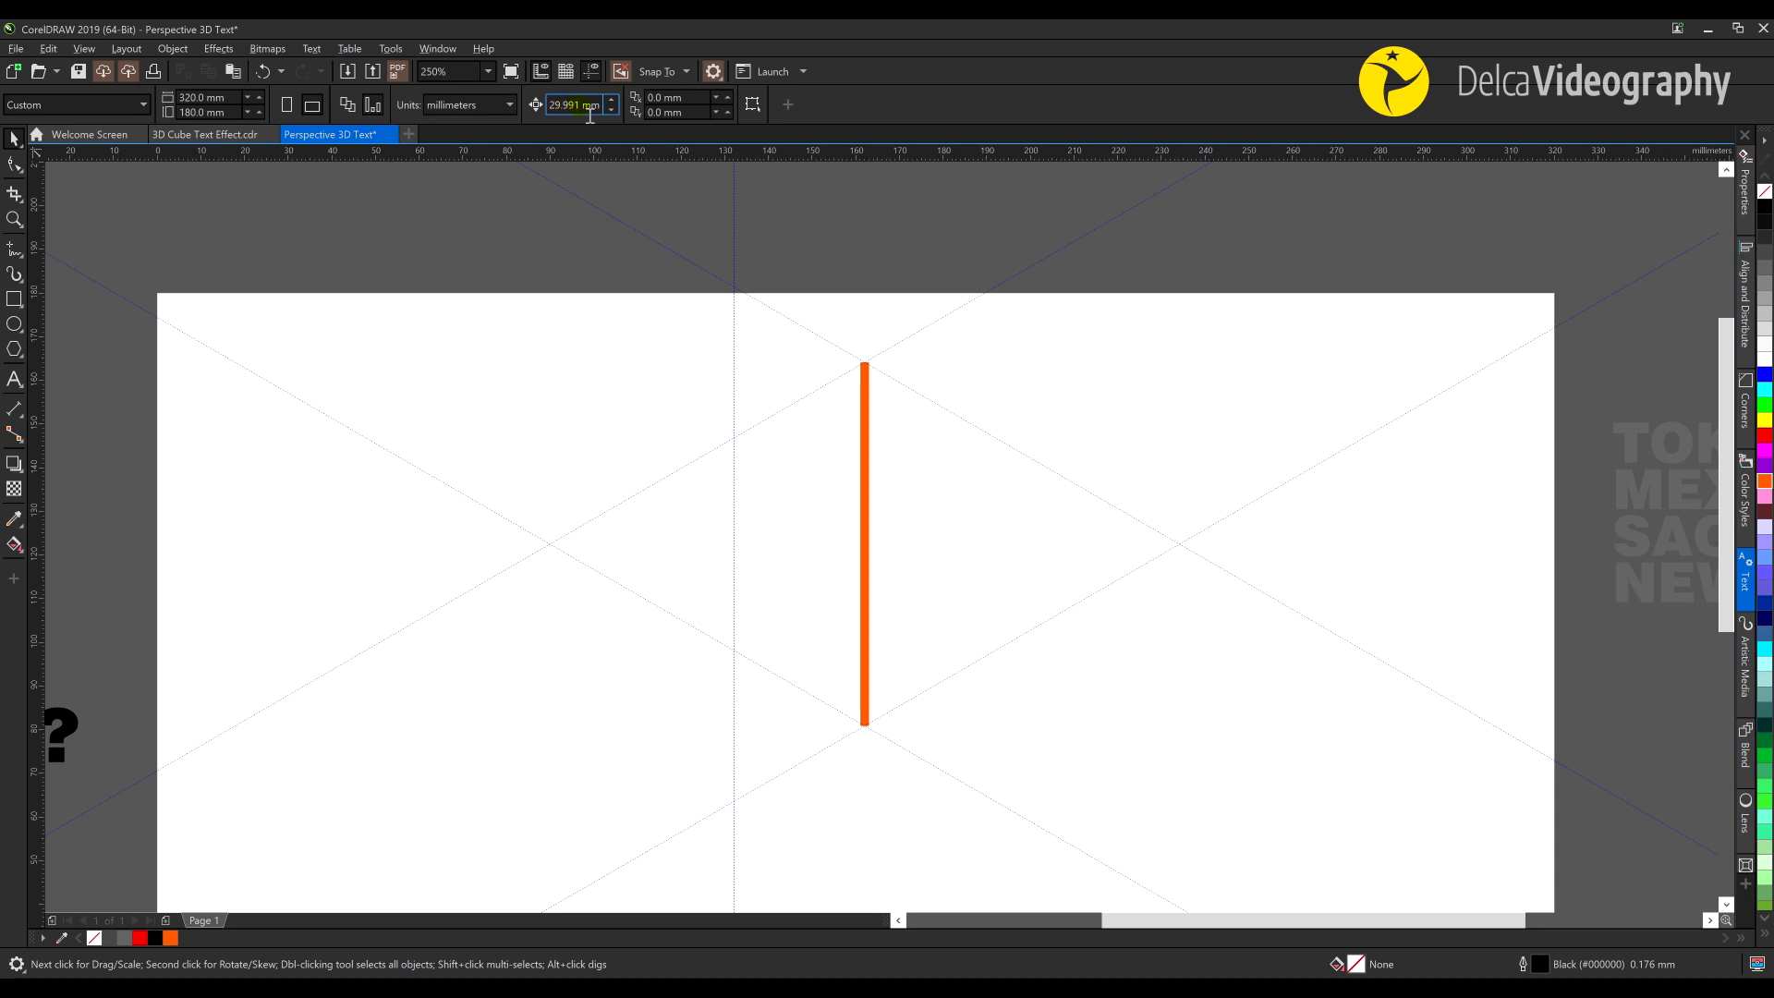
Duplicate the vertical guideline and snap the copy onto the orange line
scroll(792, 476, "down", 2)
scroll(764, 350, "up", 2)
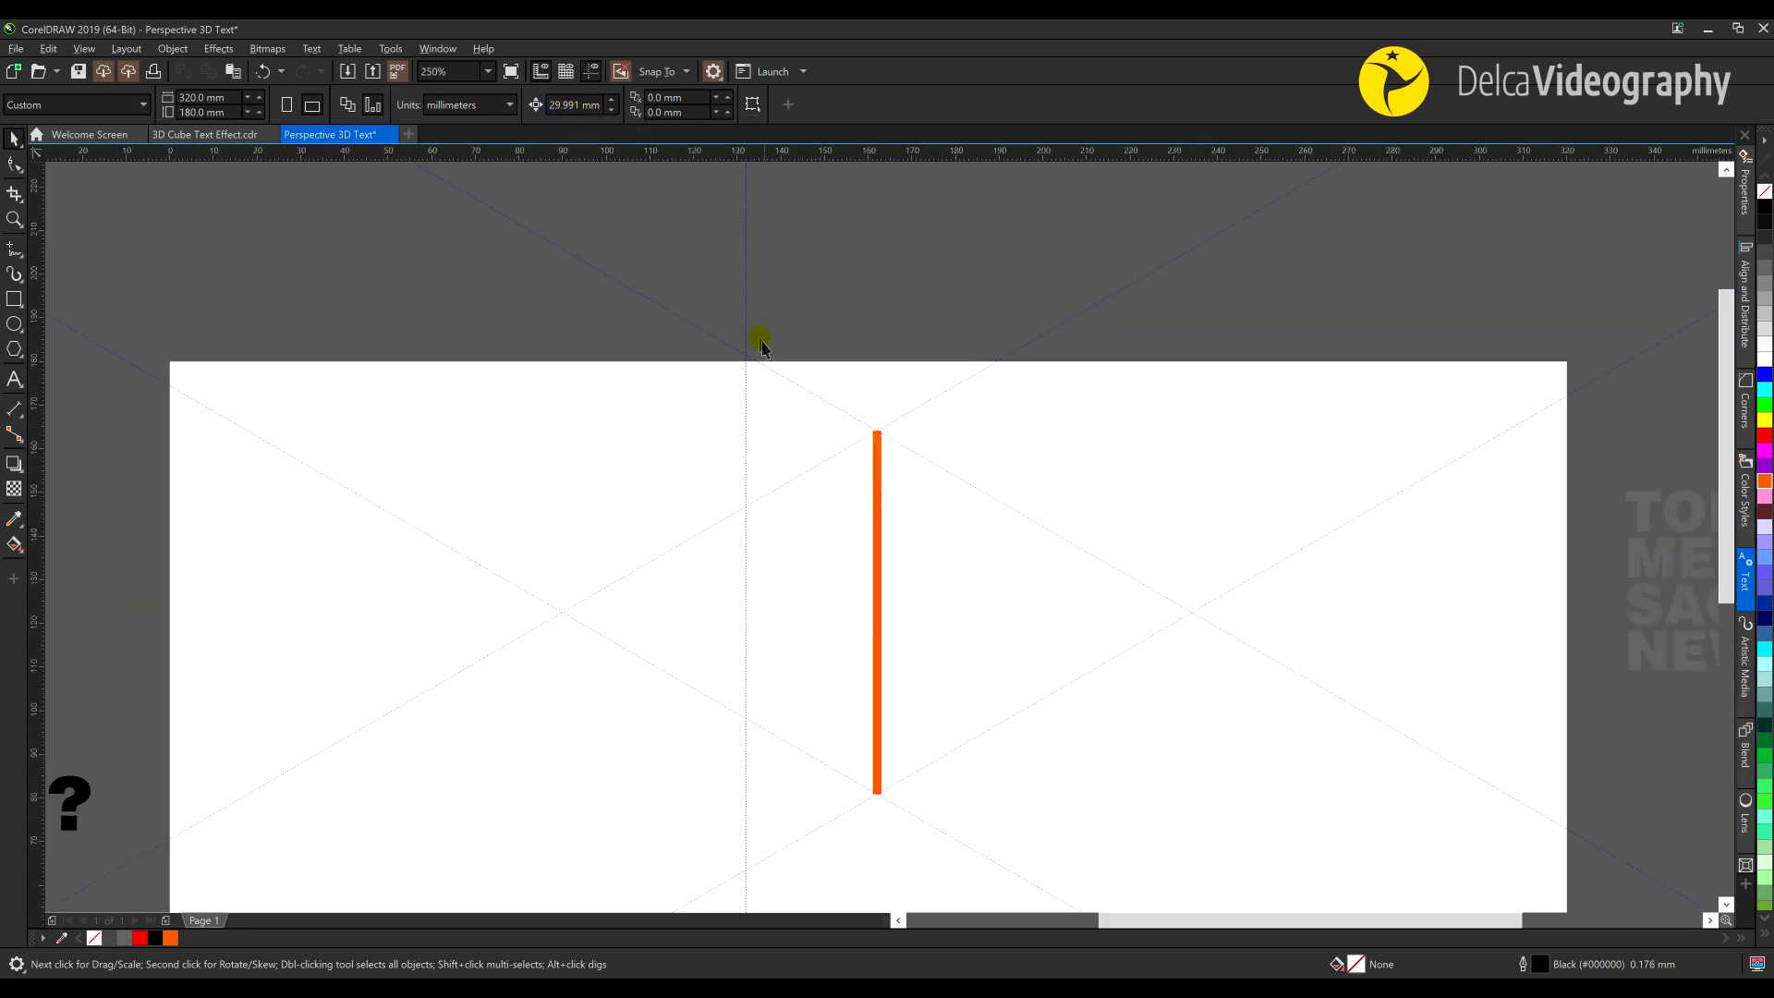
left_click(748, 329)
left_click(745, 423)
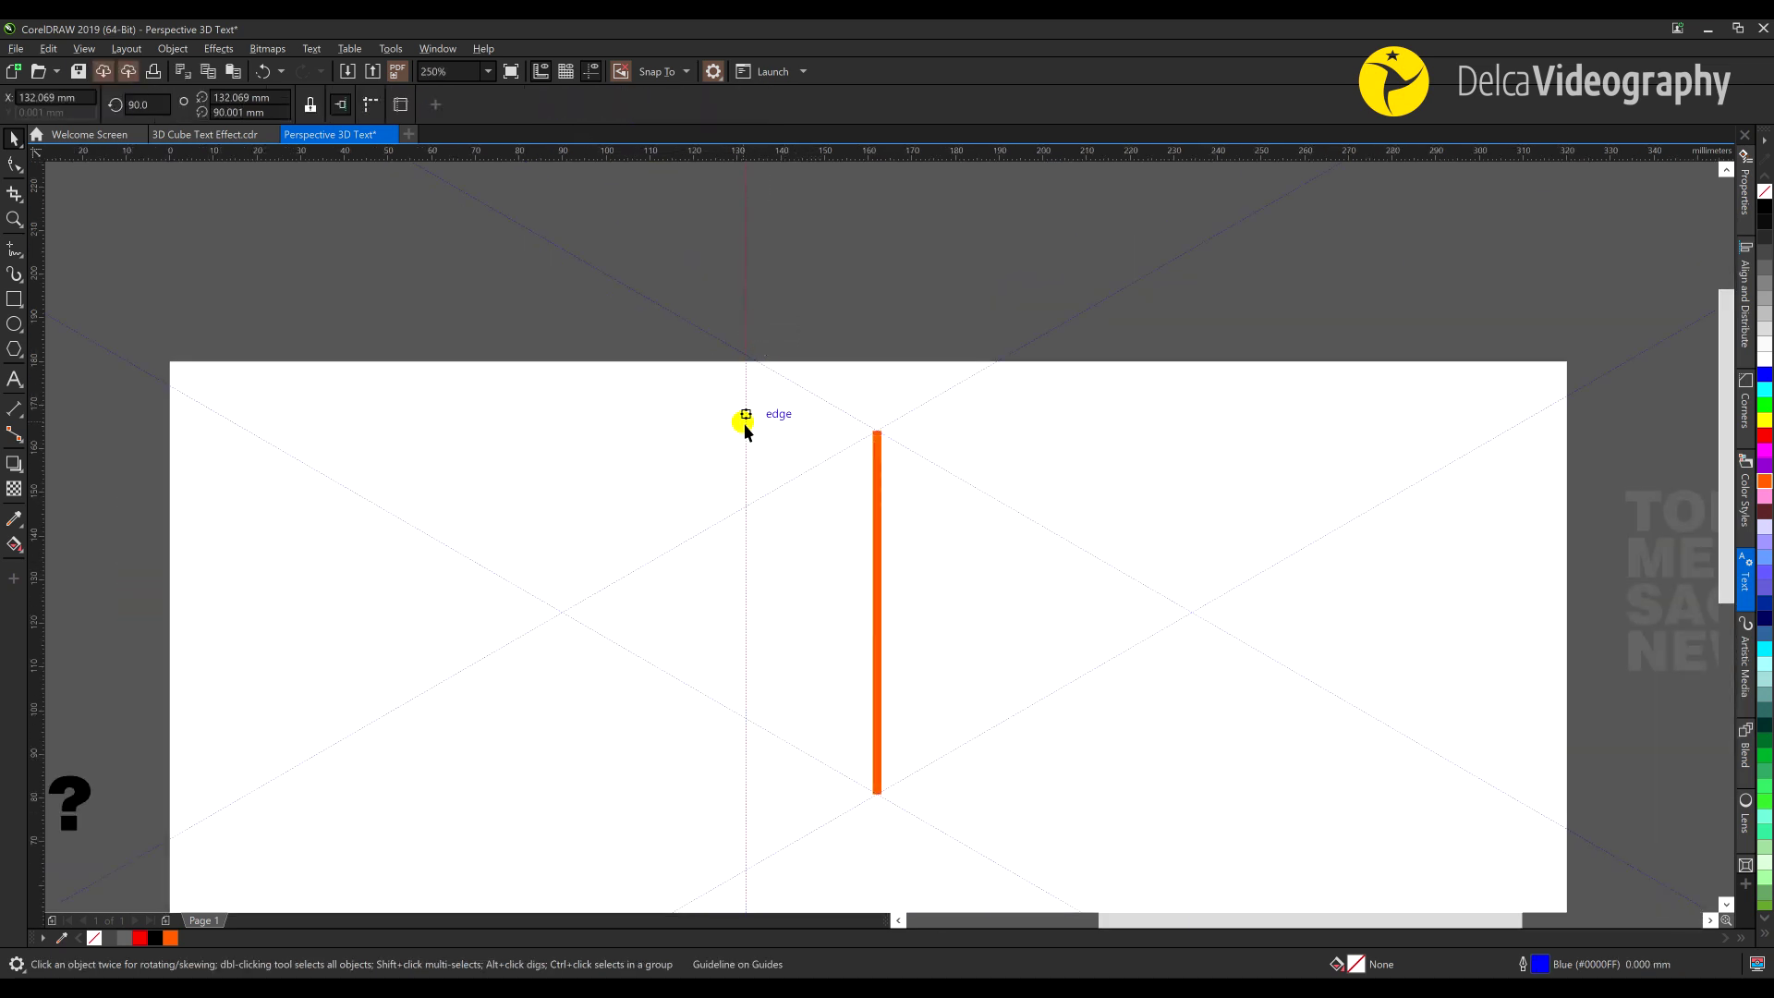
left_click_drag(890, 471, 886, 467)
scroll(800, 444, "down", 2)
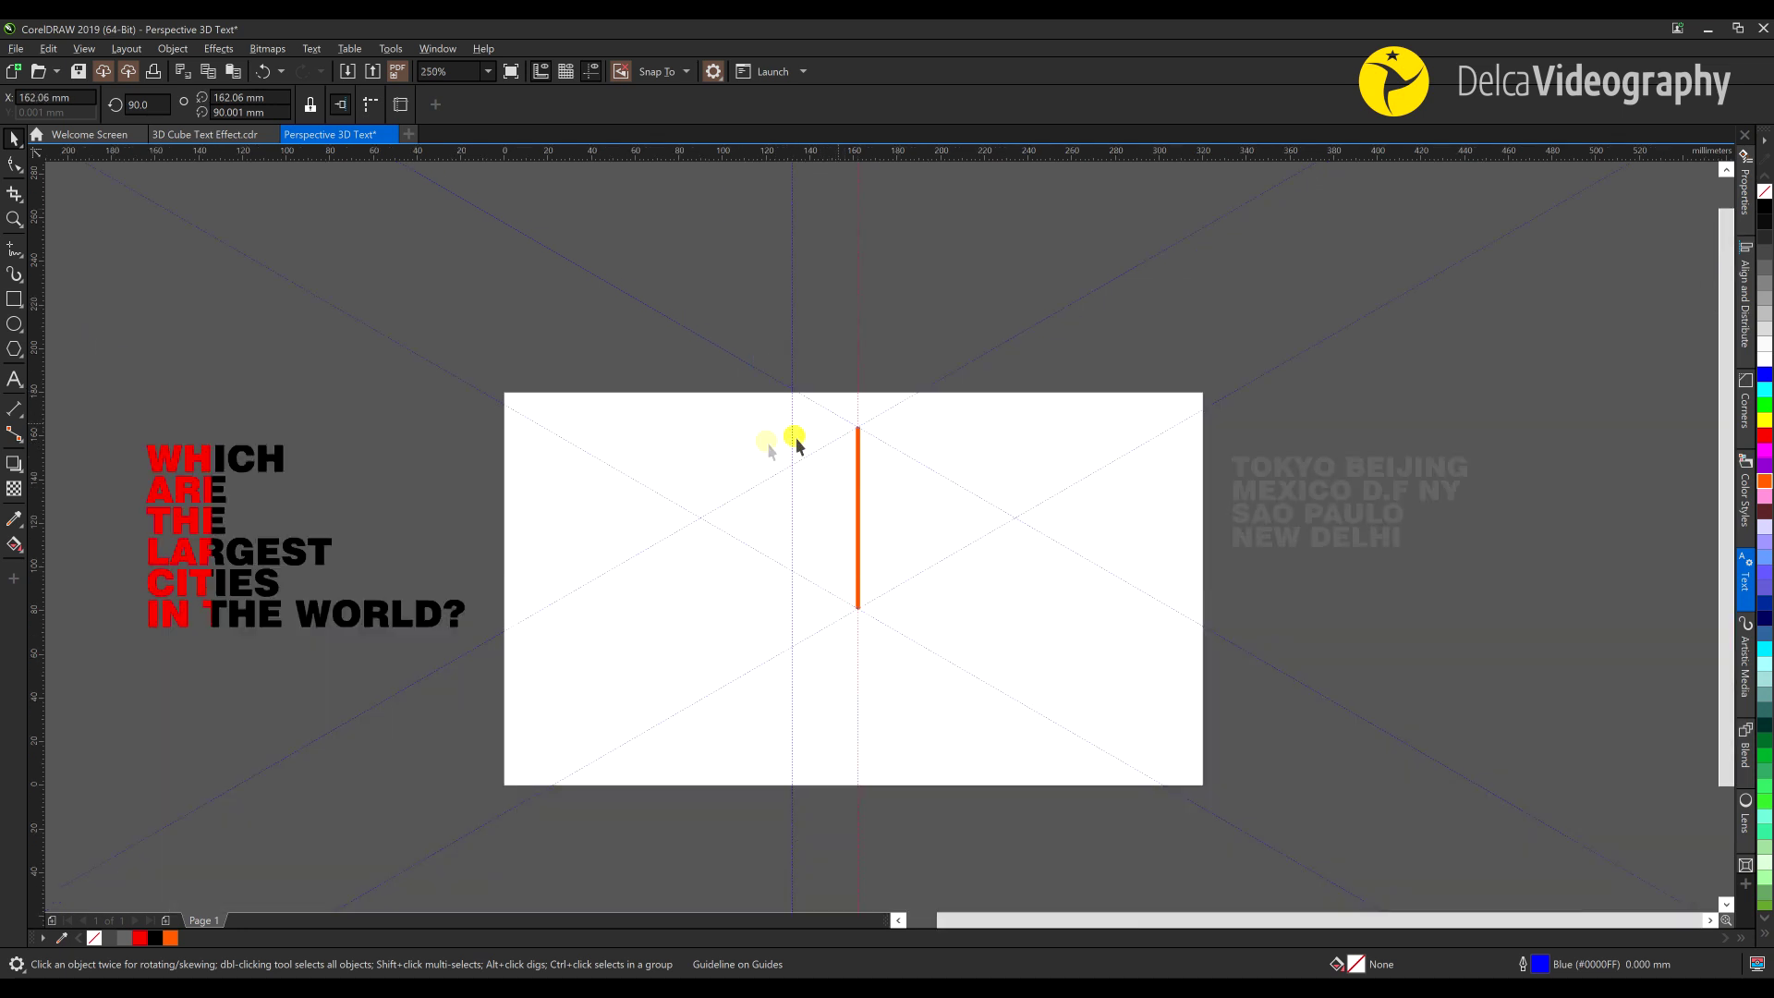
Copy the black question piece's width and set the nudge distance to that value, 115.943 mm
left_click(283, 467)
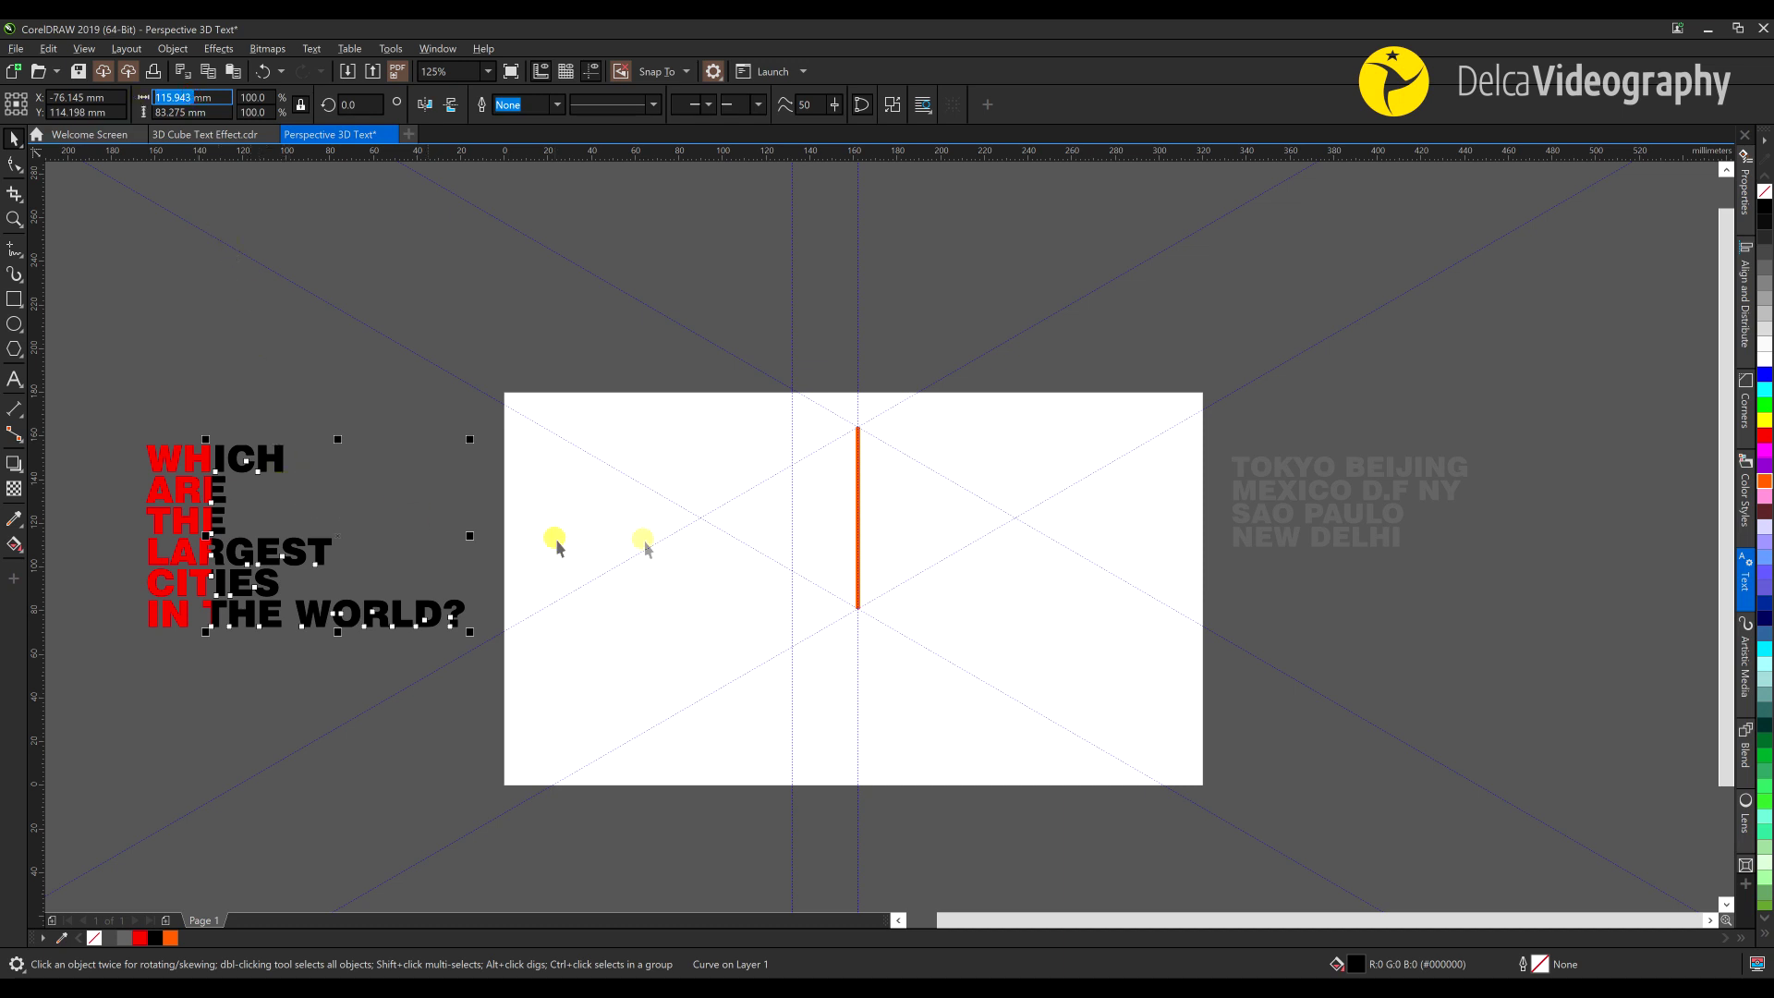
left_click(803, 388)
left_click(575, 109)
left_click(943, 406)
Nudge the vertical guideline on the orange line 115.943 mm to the right and deselect it
left_click(870, 379)
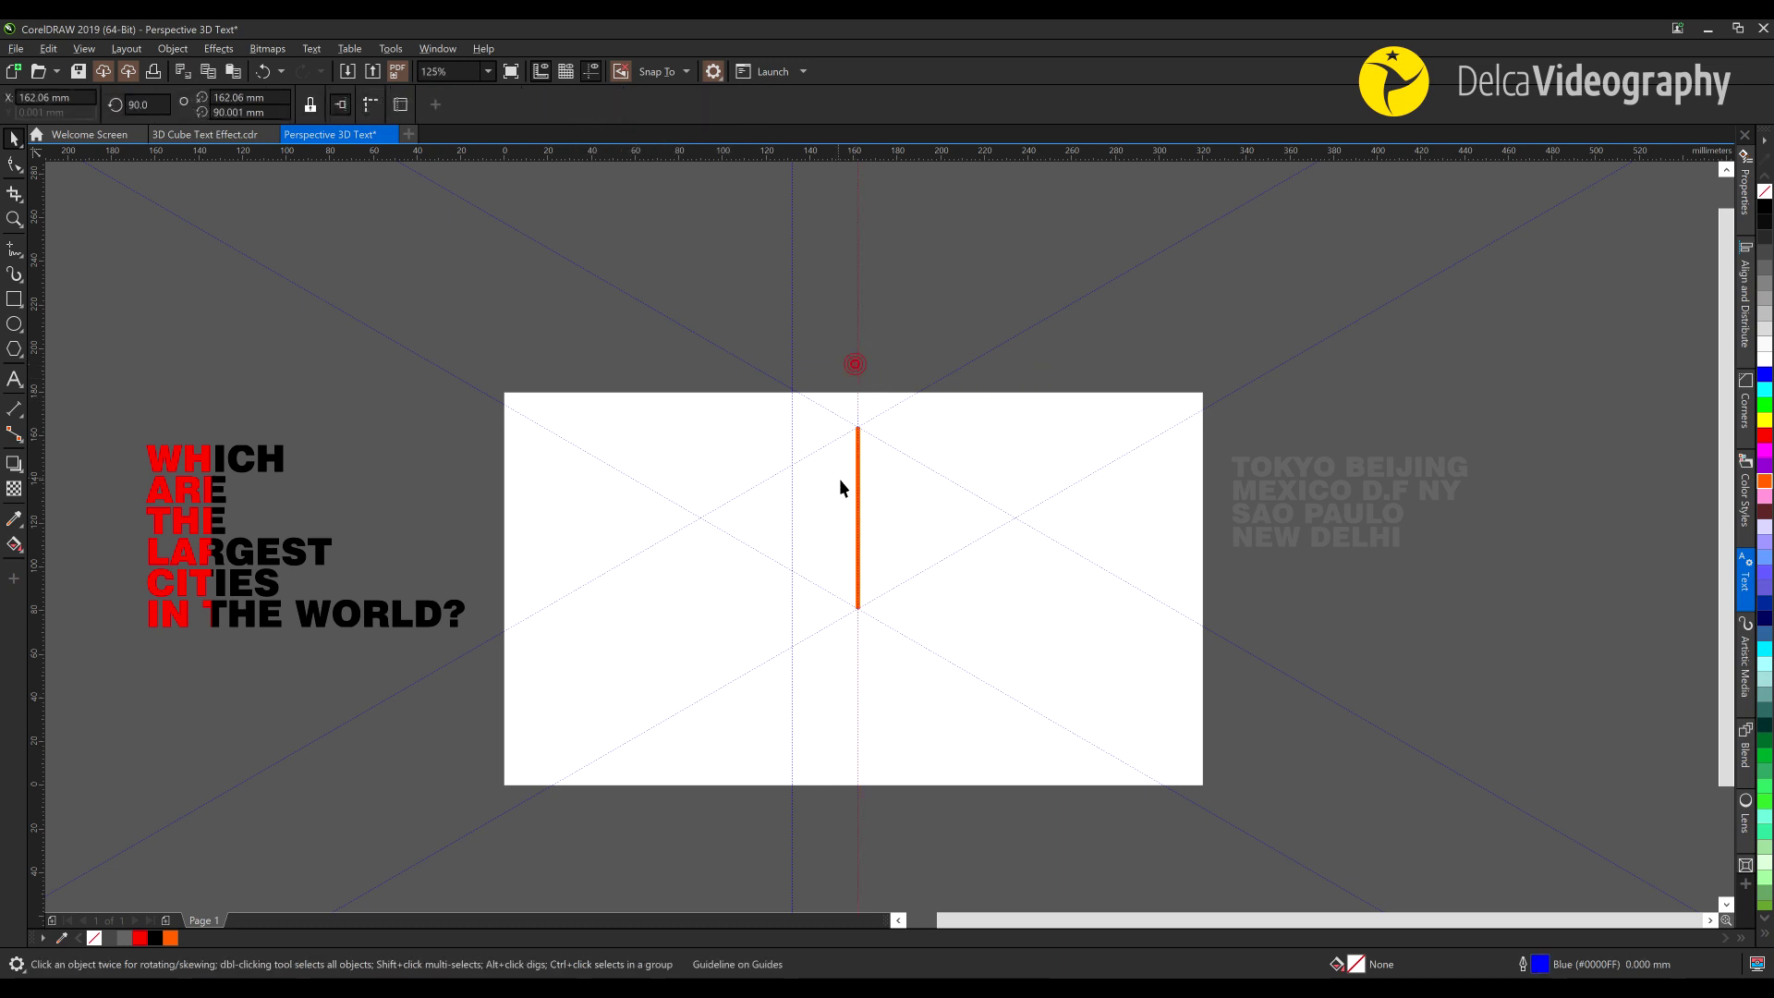
scroll(840, 485, "up", 2)
key("Right")
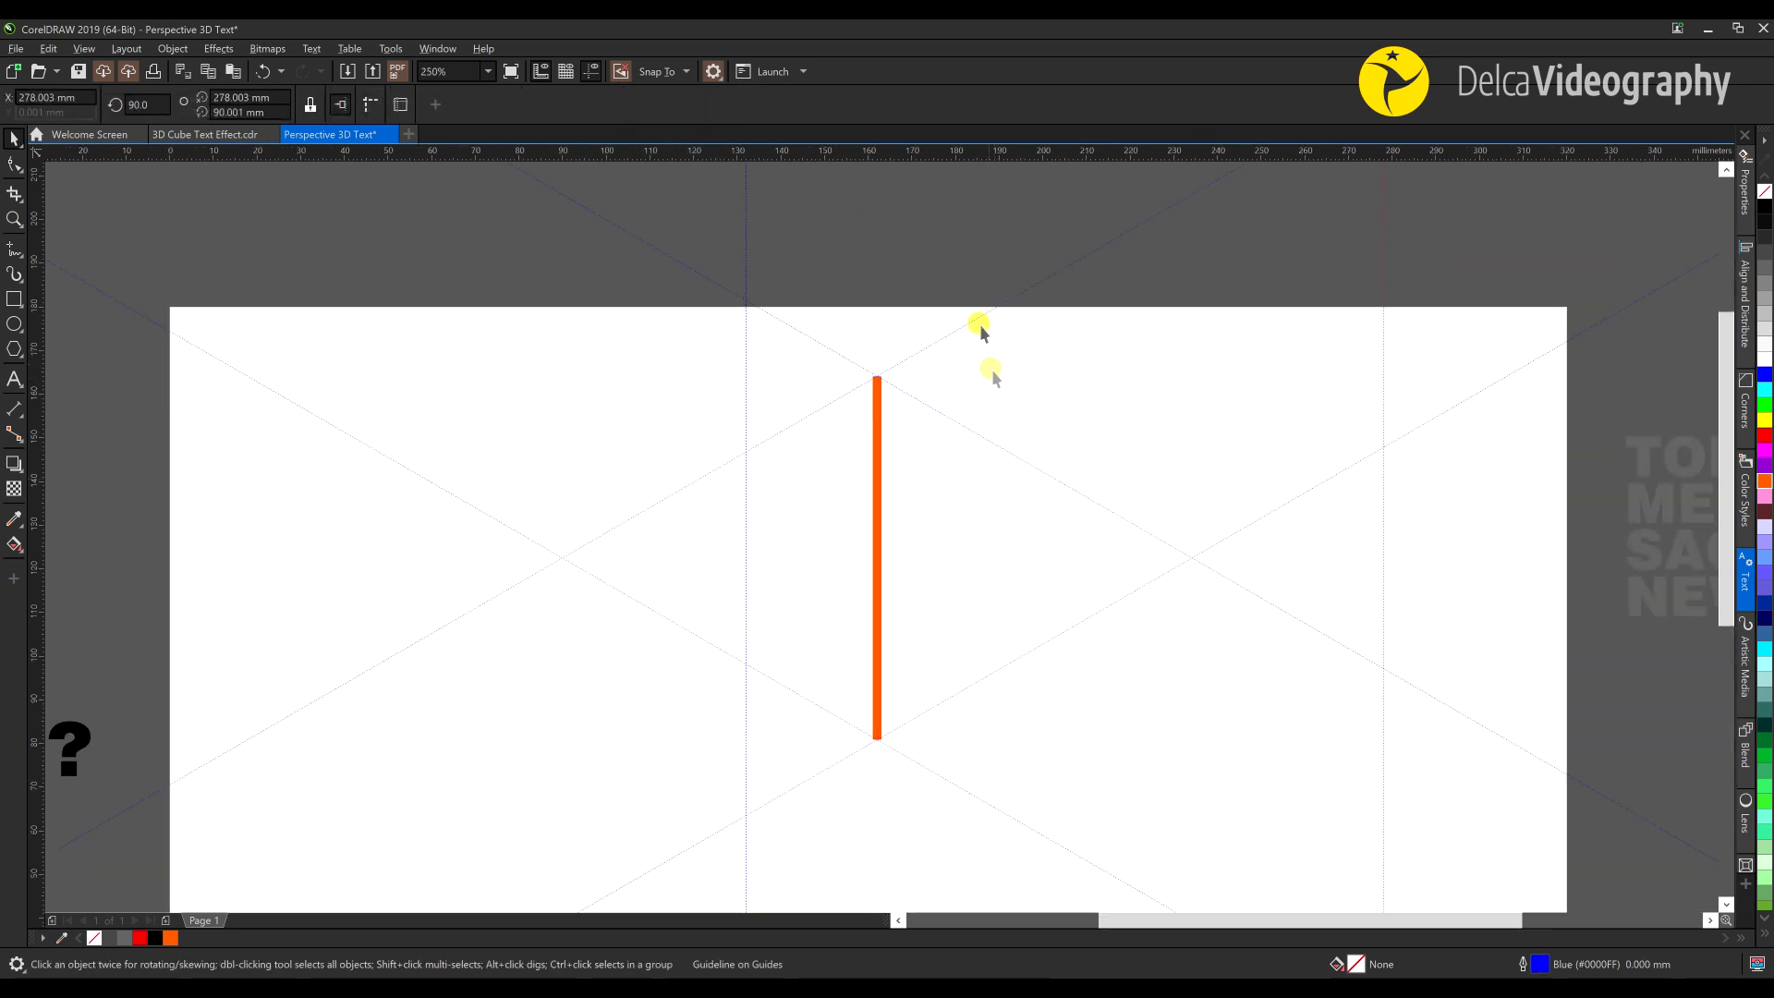
left_click(1002, 293)
scroll(963, 424, "down", 2)
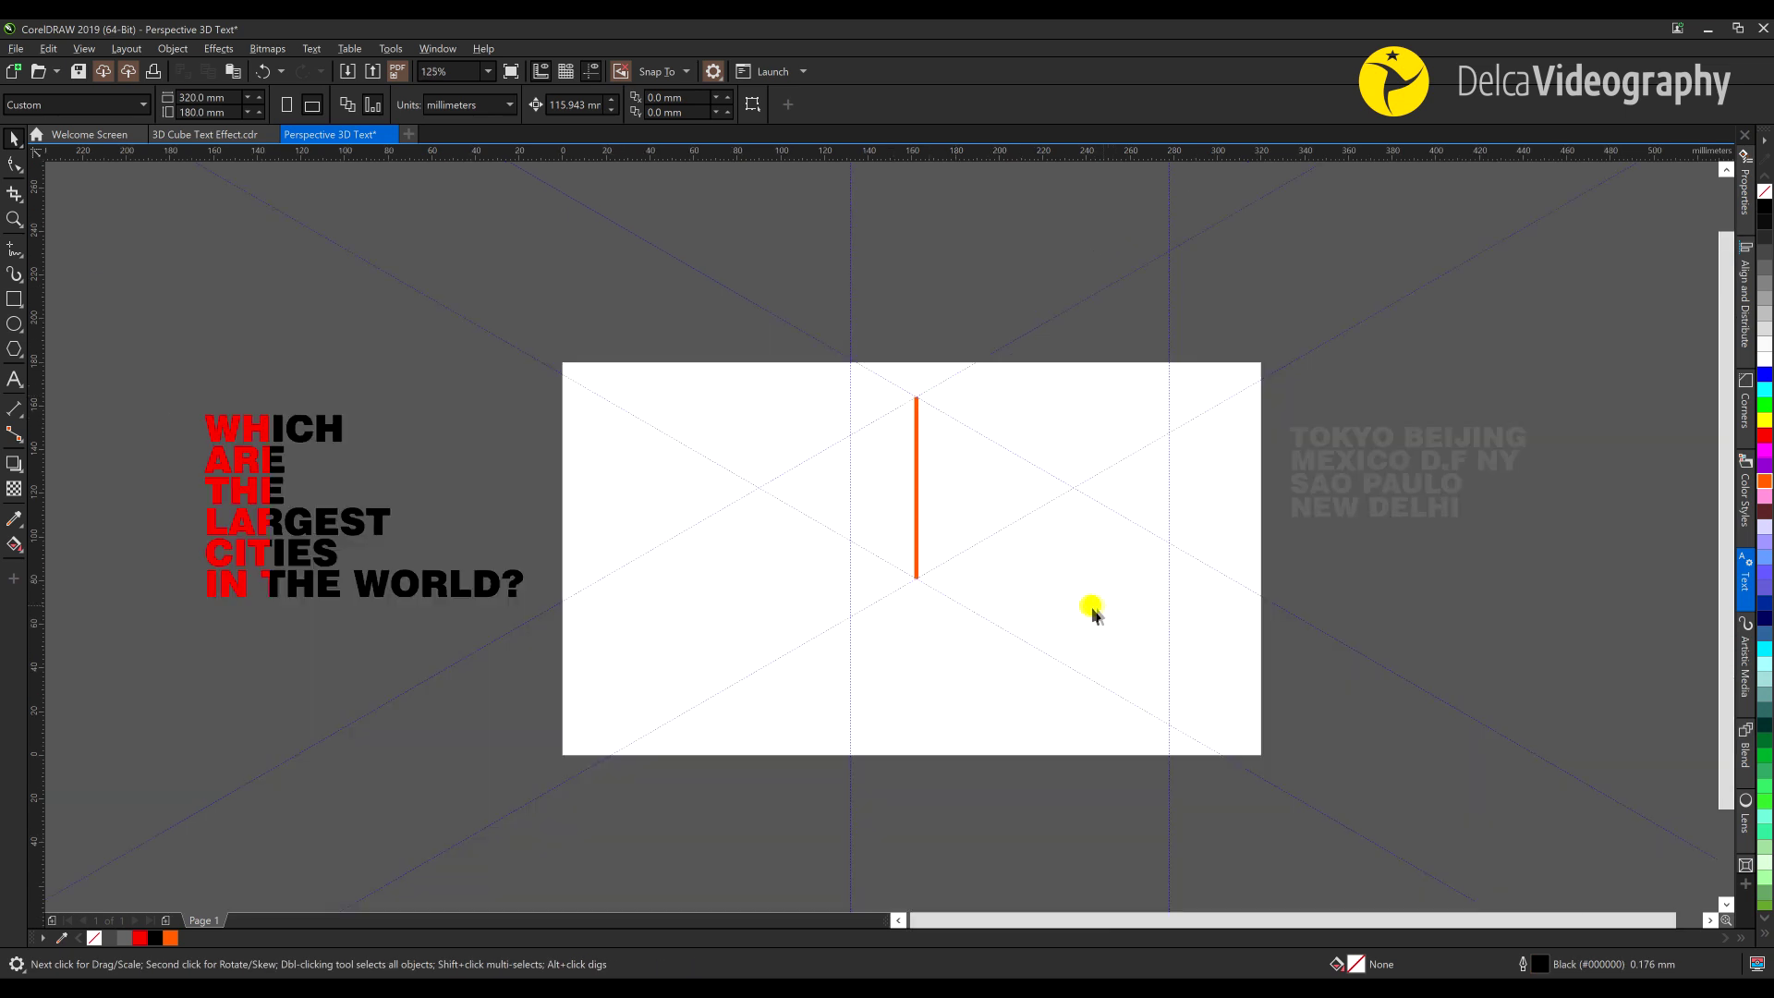
Select both the red and black question pieces and move them together onto the page over the orange line
left_click_drag(1016, 592, 950, 523)
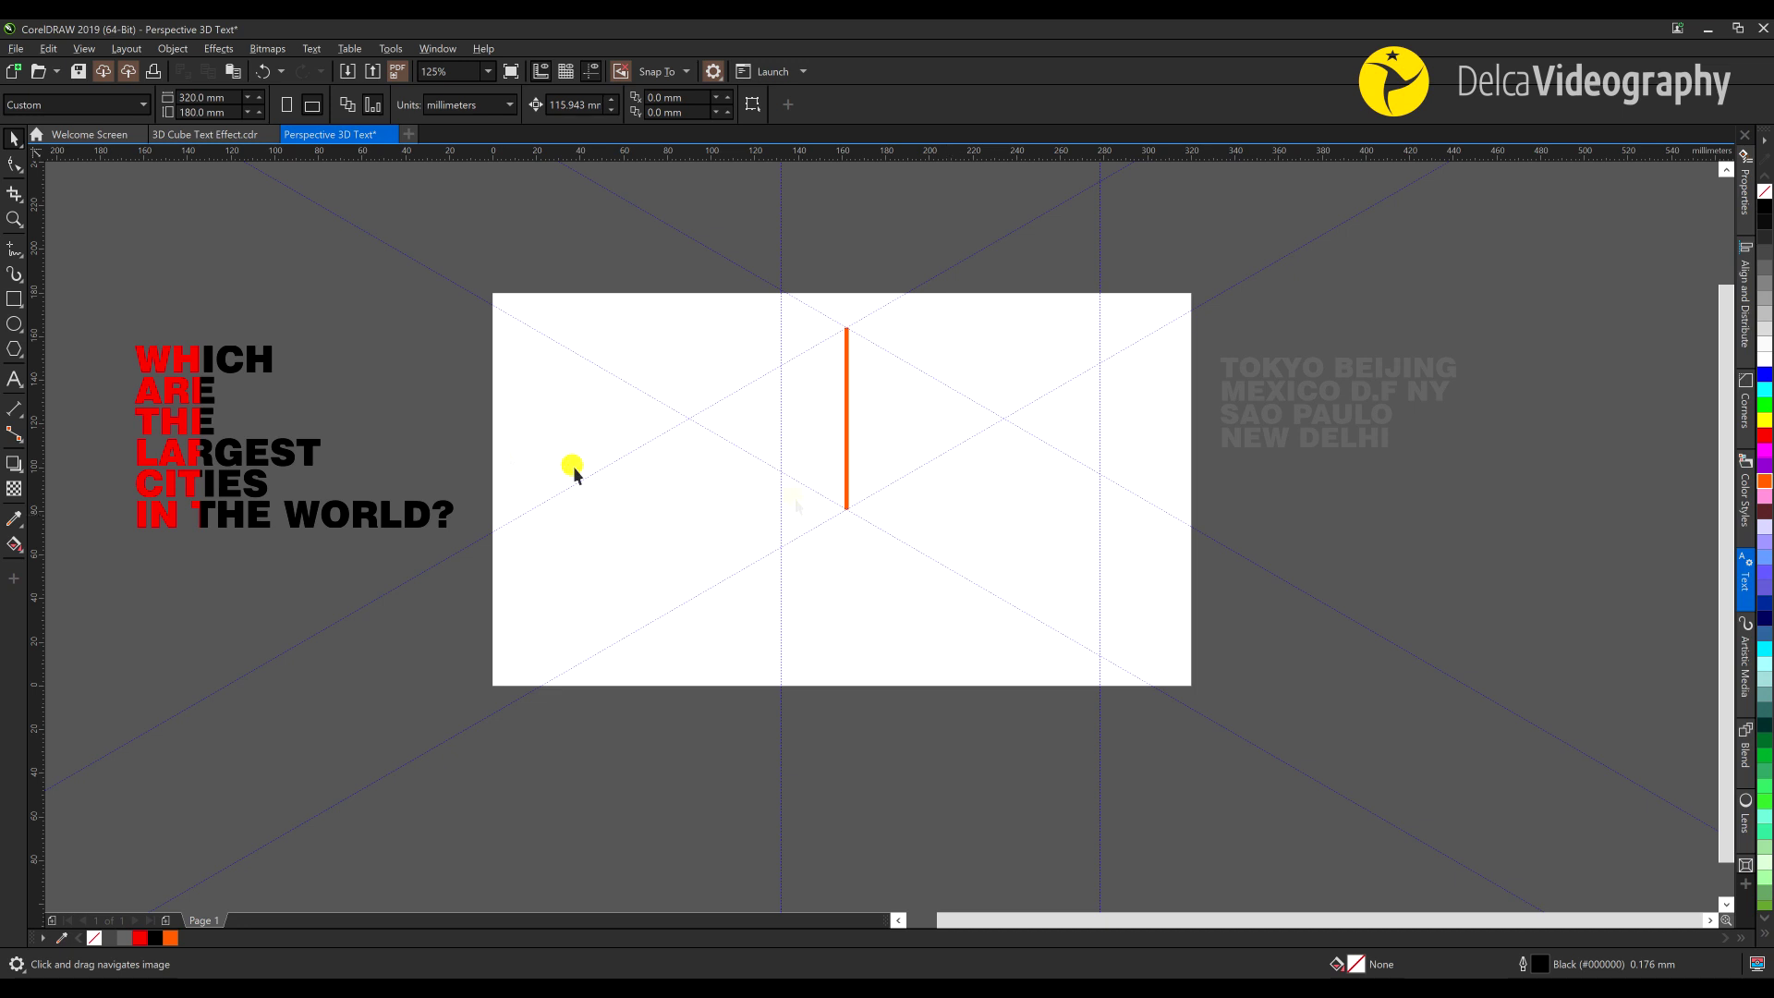
left_click_drag(461, 602, 462, 601)
left_click_drag(232, 374, 818, 418)
key("Escape")
scroll(824, 396, "up", 2)
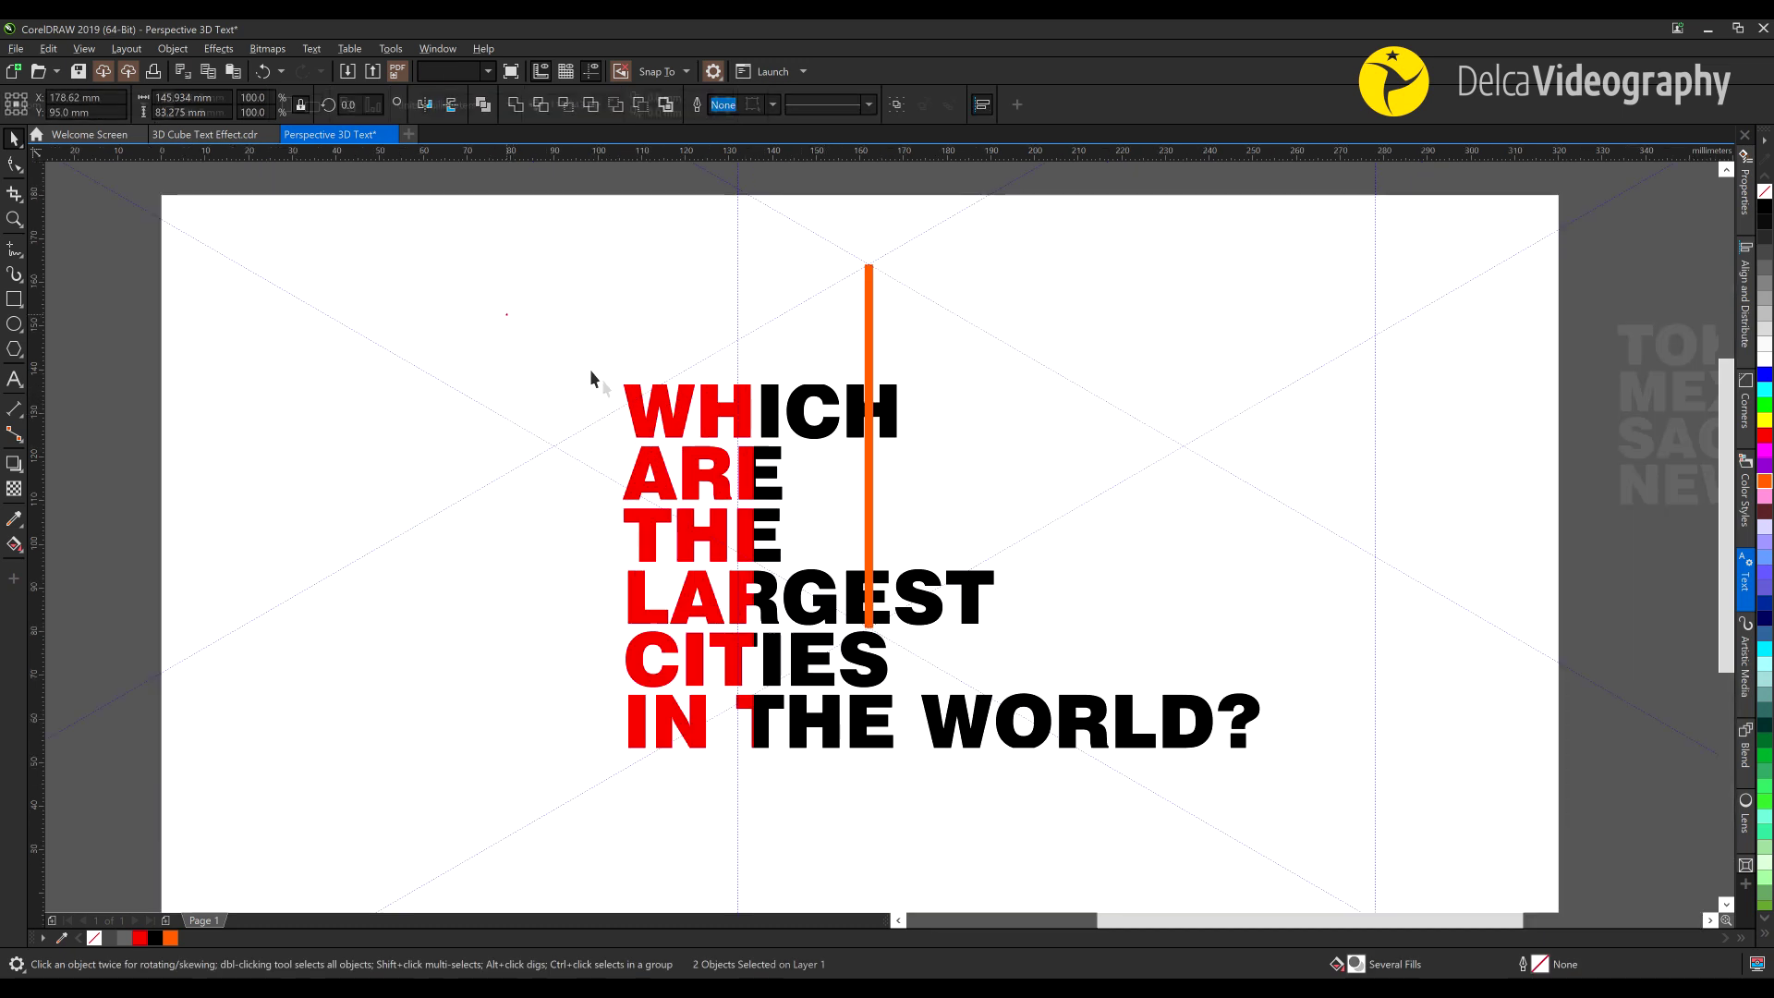
Separate the two pieces, placing the red one left of the orange line and the black one right of it
left_click(674, 422)
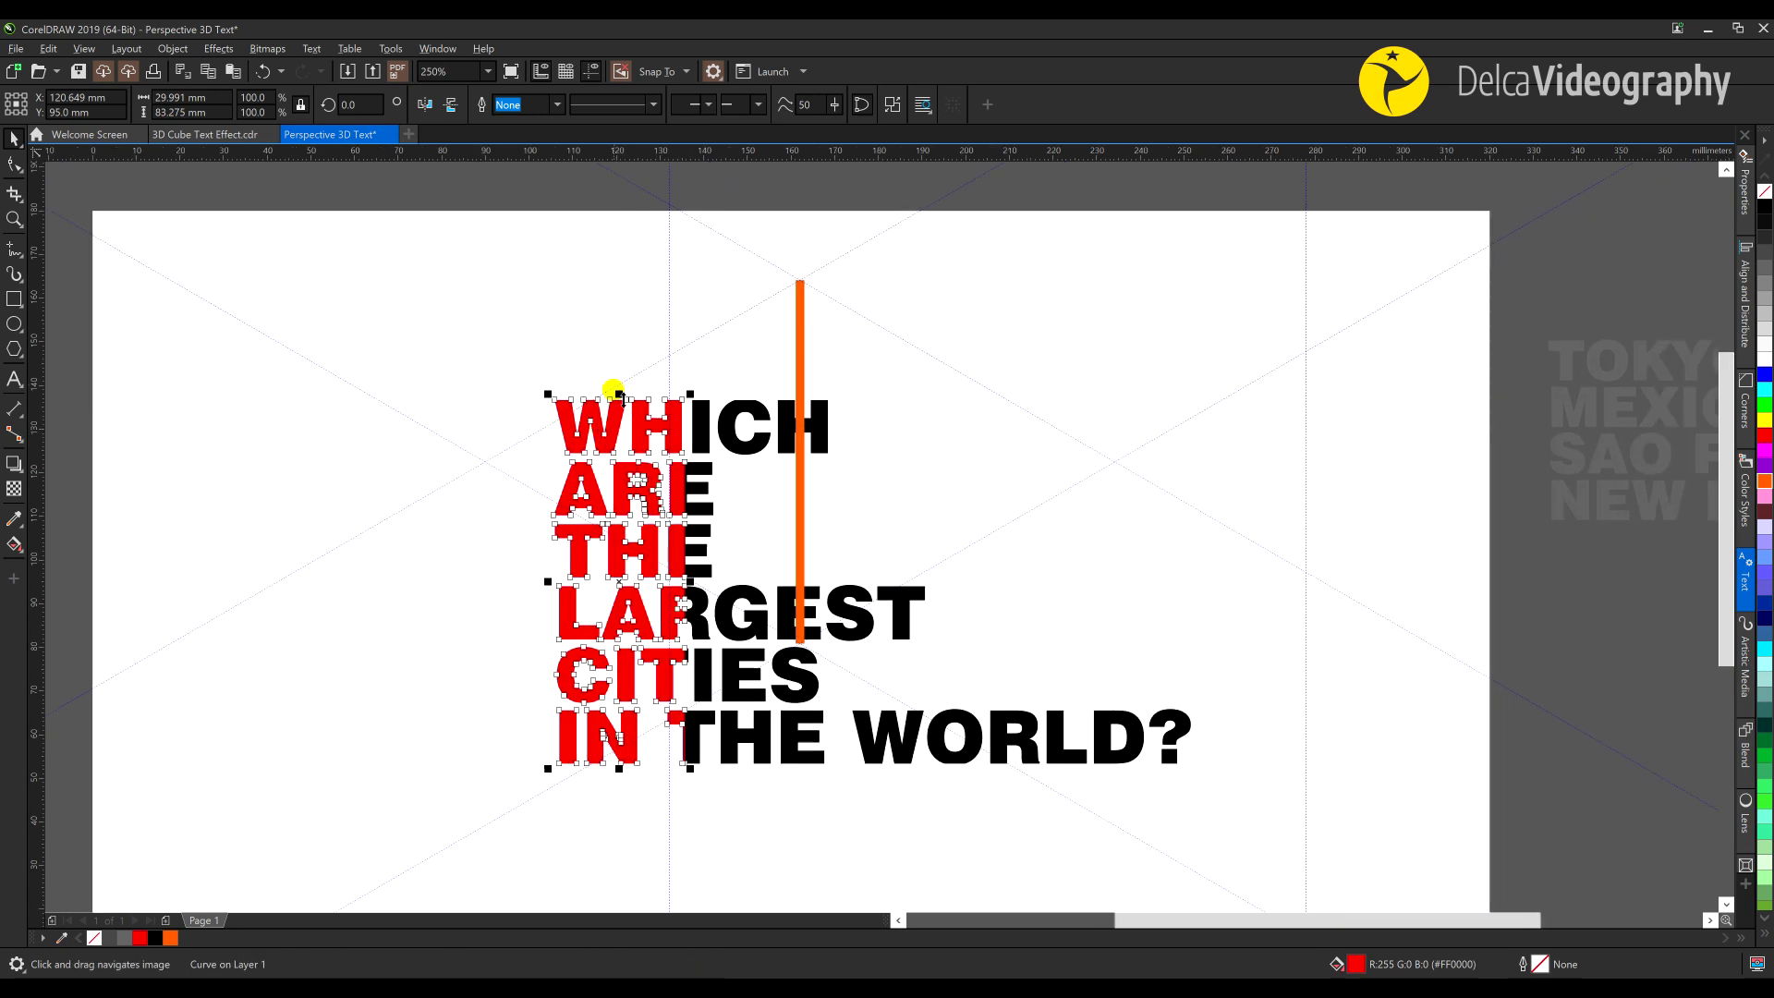
left_click(669, 425)
left_click_drag(652, 444, 754, 385)
left_click_drag(901, 615, 1070, 558)
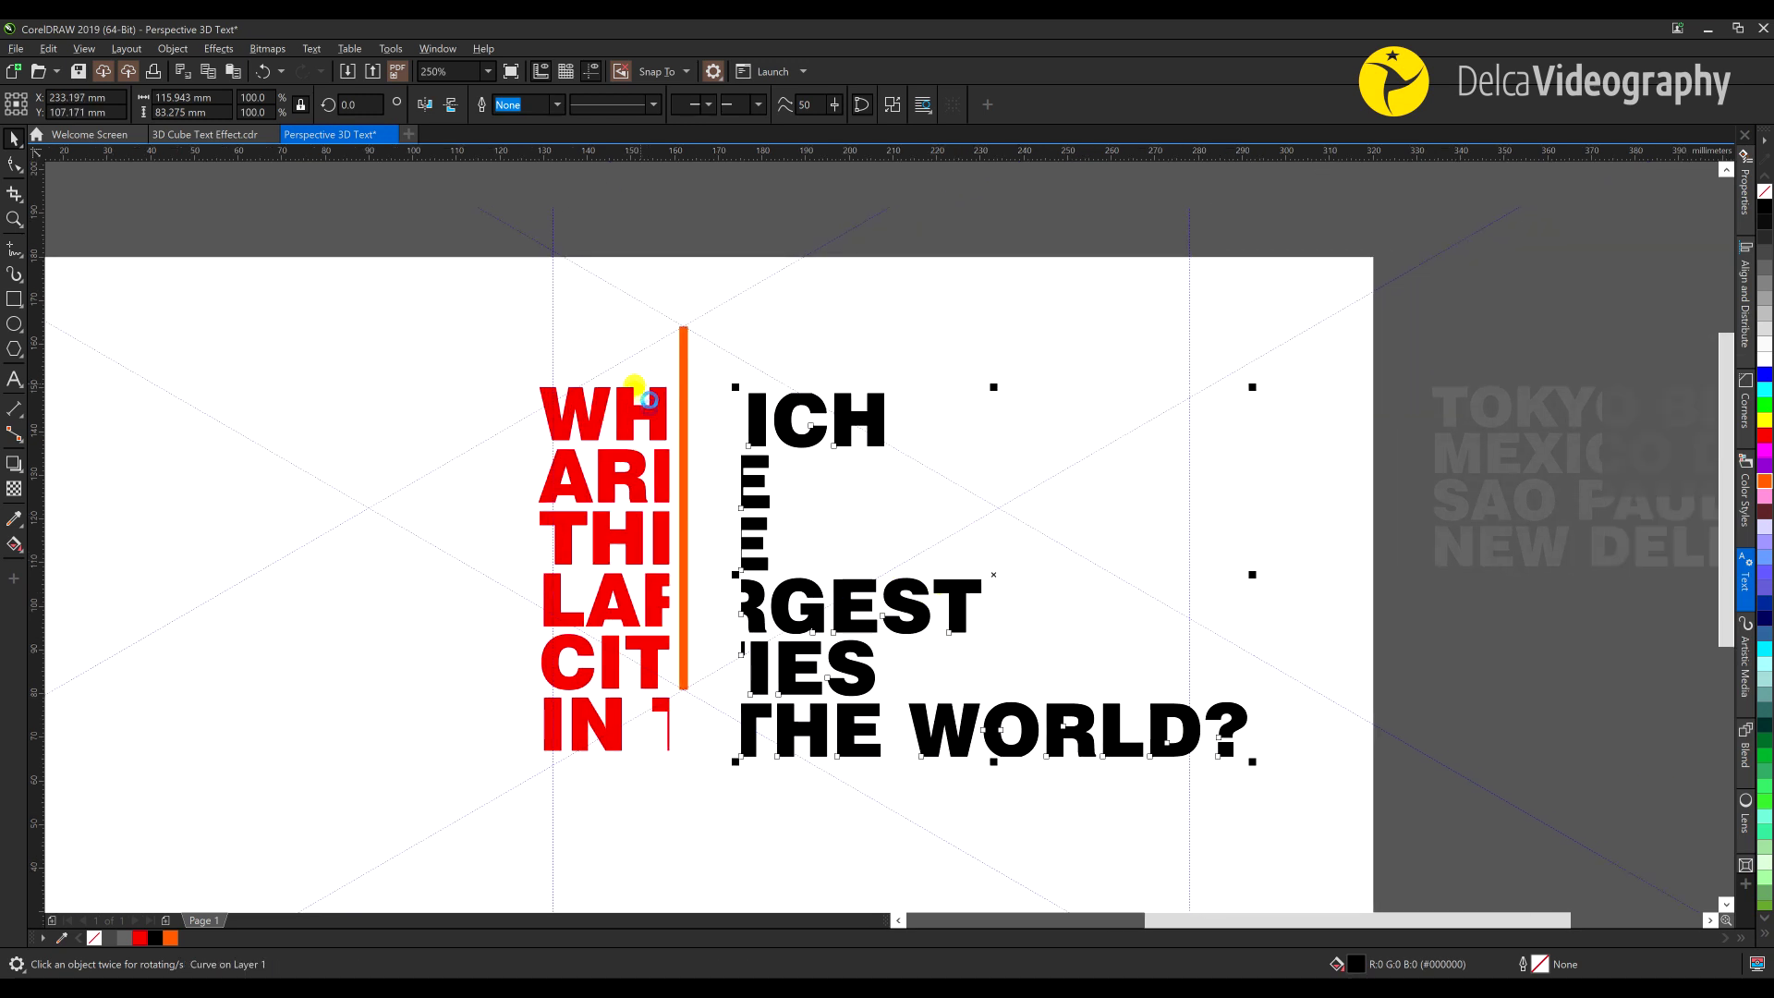
Add perspective to the red piece and snap its four corners to the orange line's ends and the left vertical guideline's intersections with the 30° guidelines
left_click(650, 399)
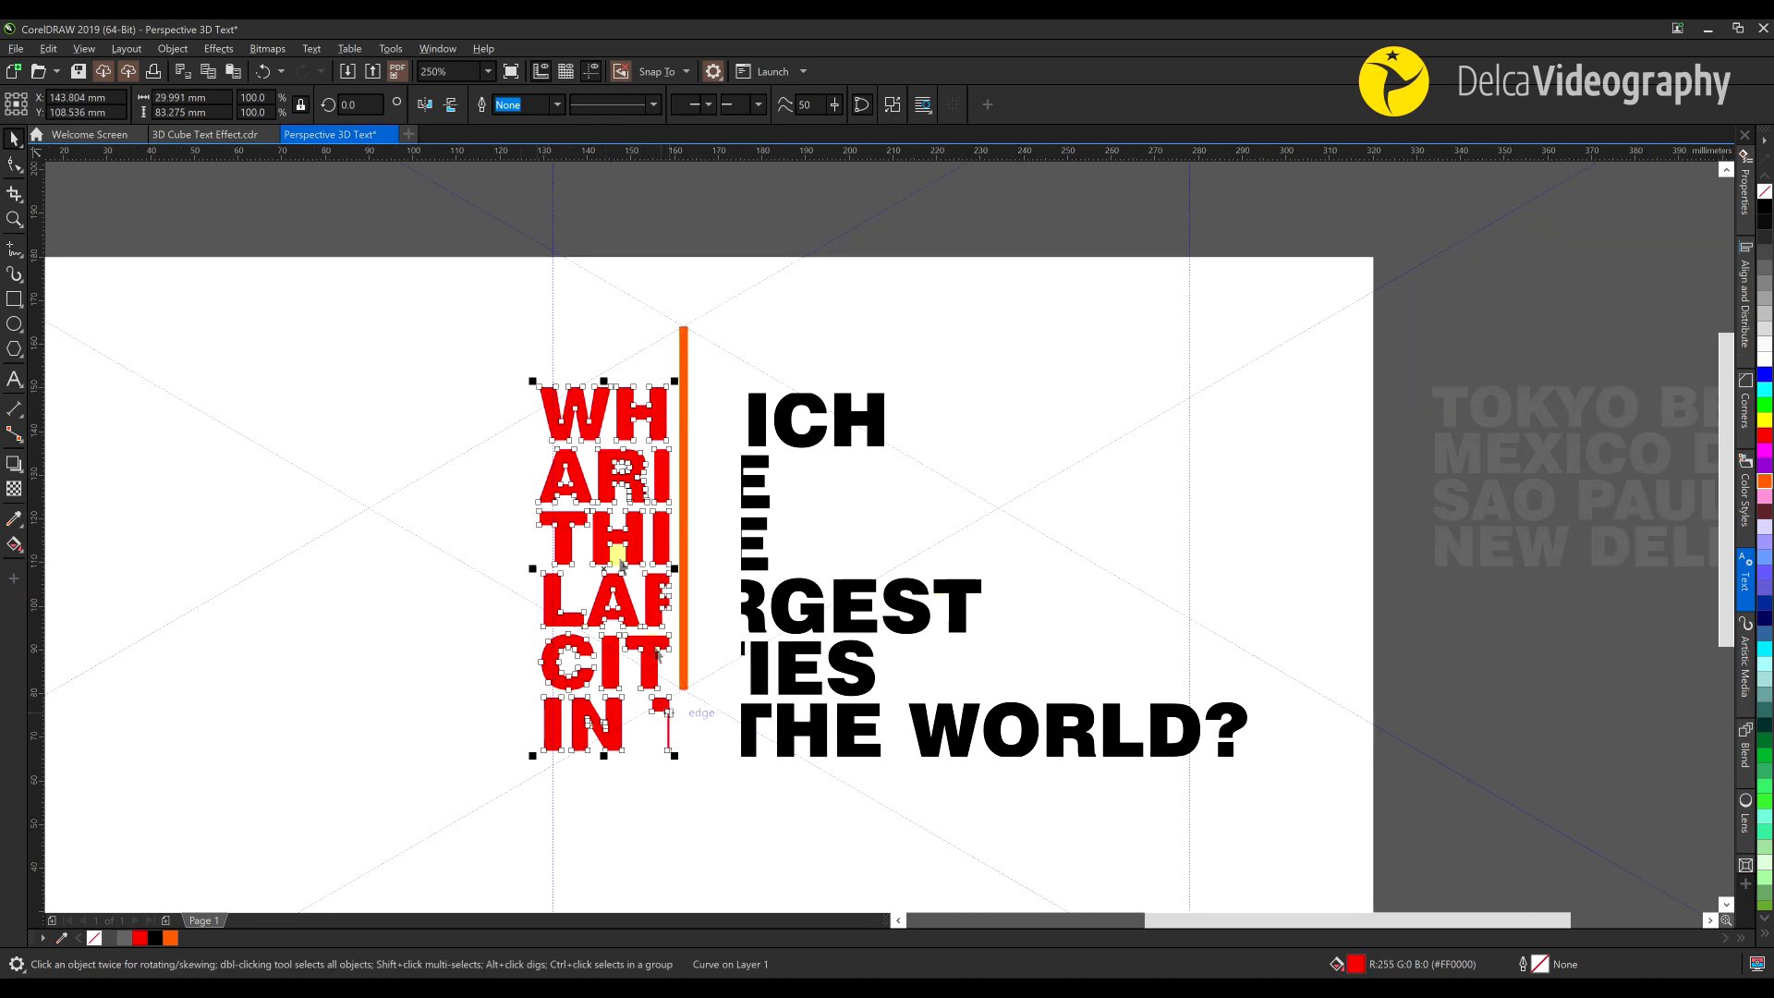
left_click(173, 49)
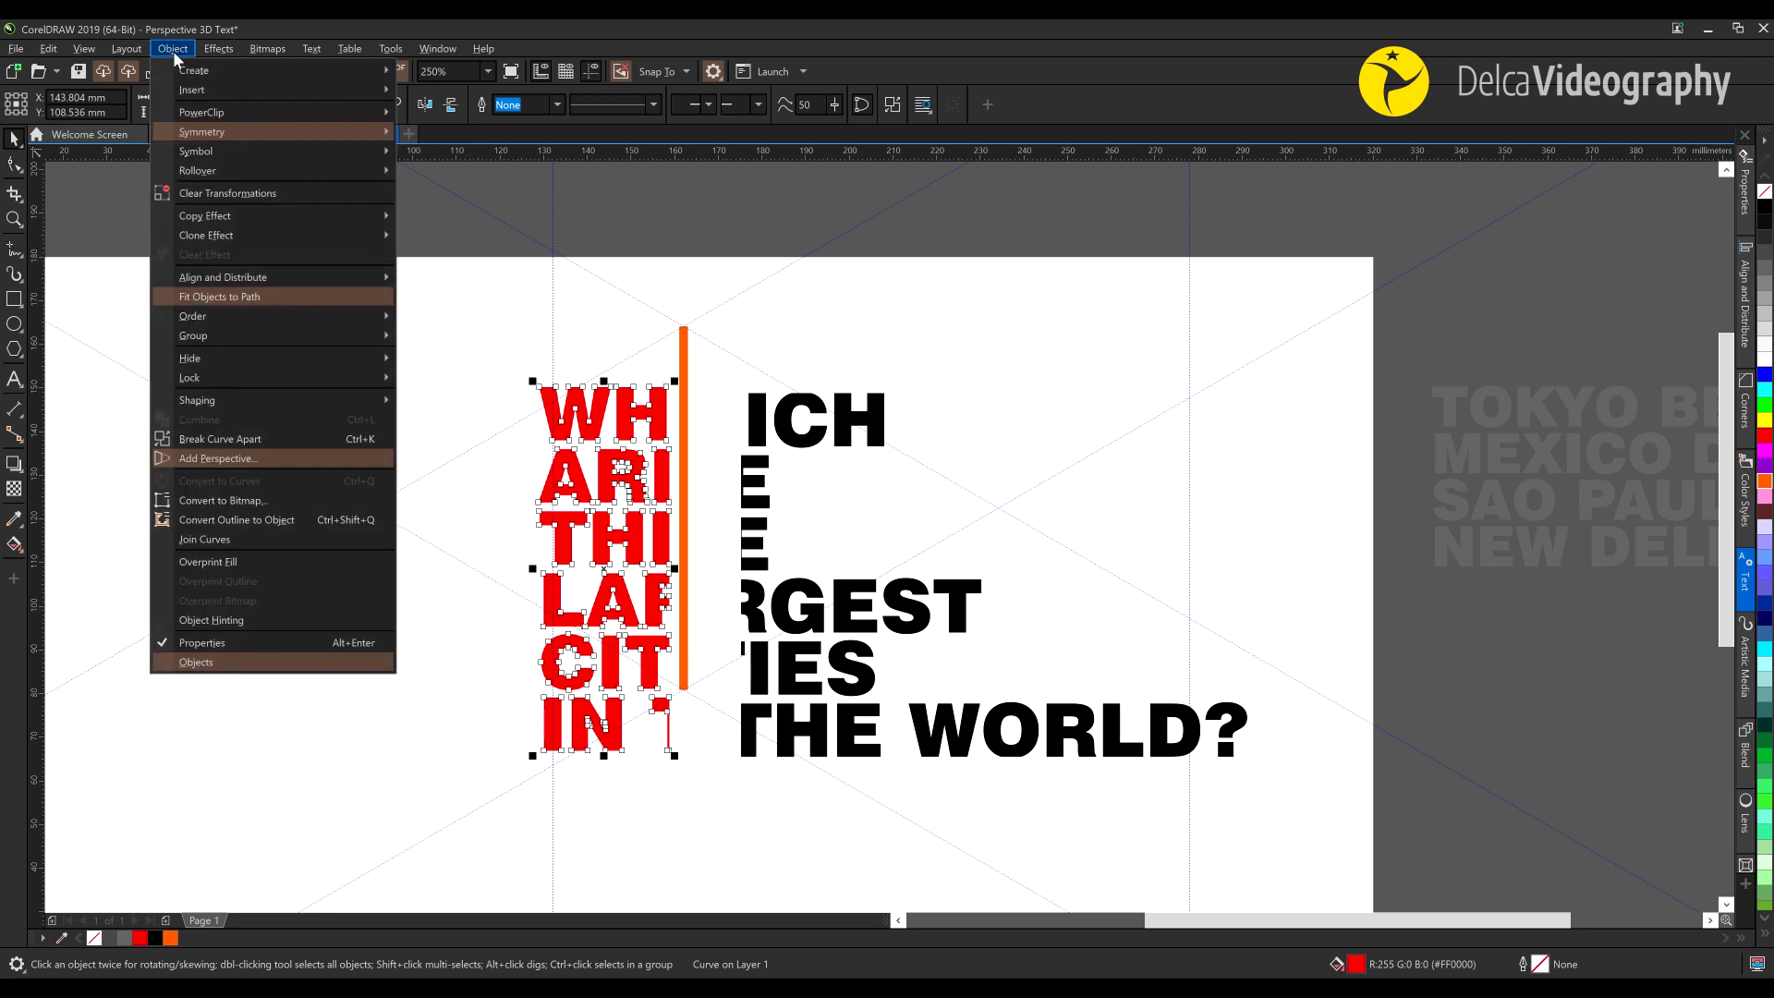
left_click(276, 464)
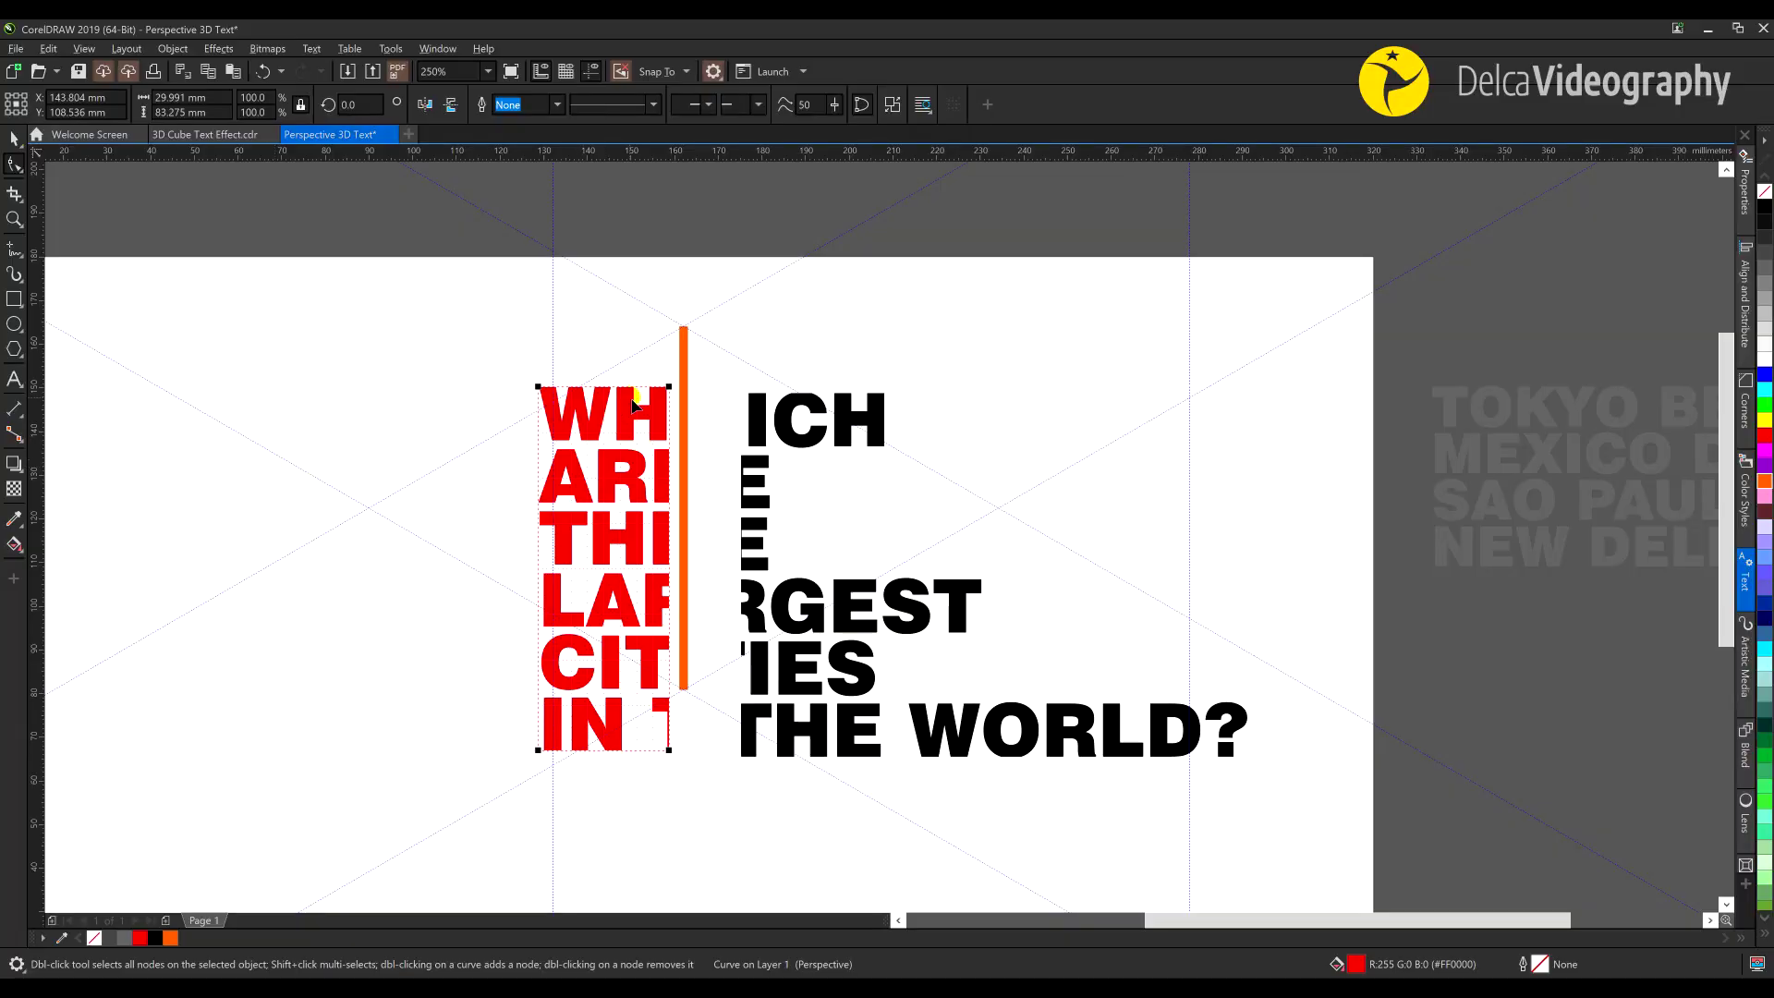
scroll(634, 404, "up", 2)
left_click_drag(494, 430, 782, 308)
left_click_drag(496, 431, 523, 464)
scroll(578, 583, "down", 6)
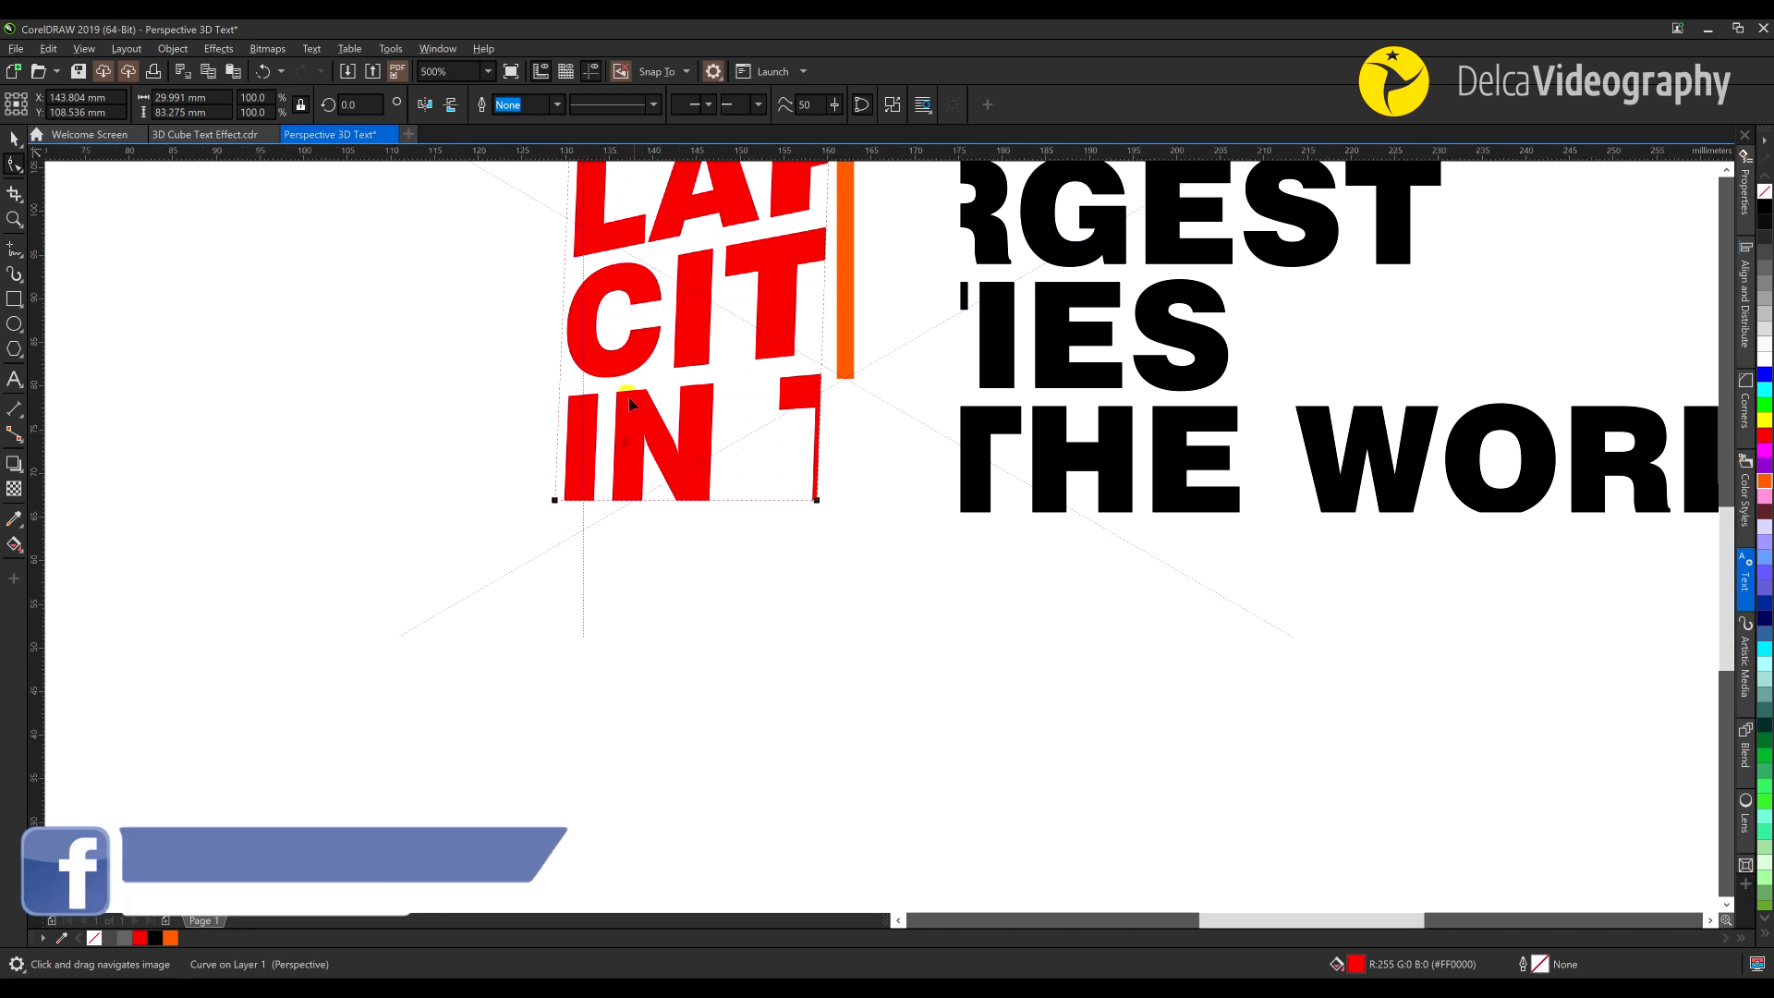
left_click_drag(555, 500, 583, 532)
left_click_drag(817, 500, 845, 378)
scroll(844, 378, "down", 4)
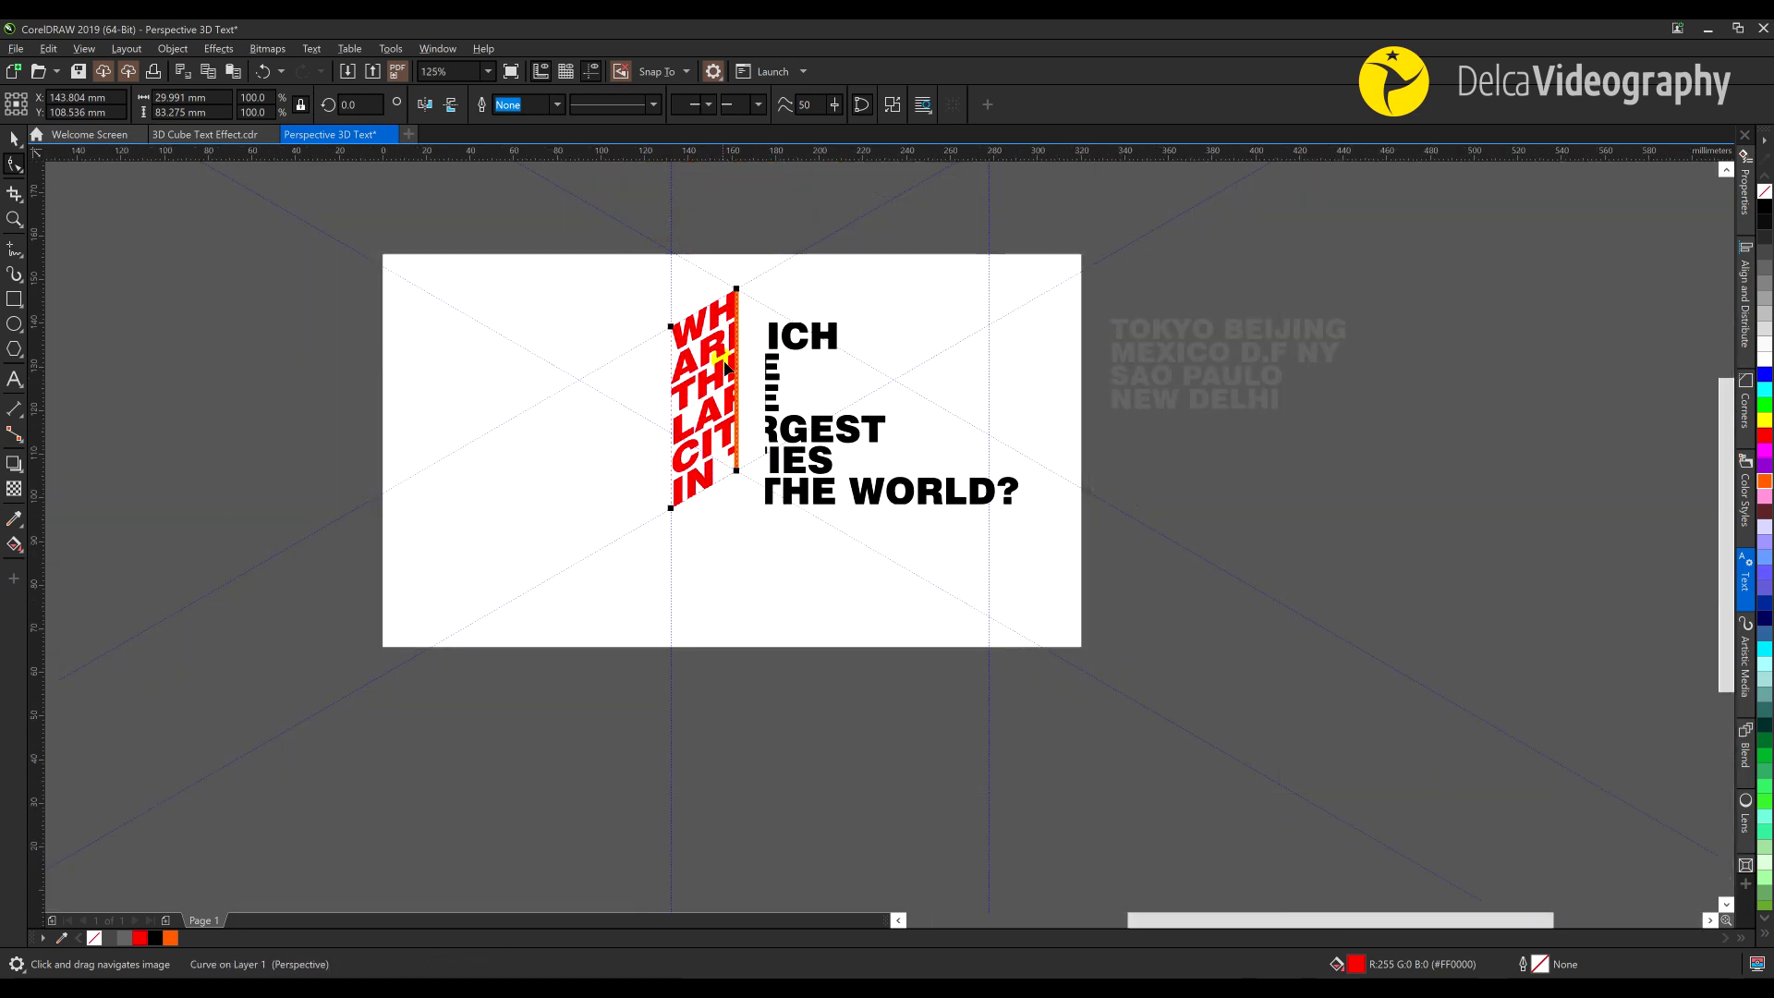
Add perspective to the black piece, snap its corners to the orange line's ends and the right vertical guideline's intersections with the 330° guidelines, and deselect it
scroll(726, 367, "up", 2)
left_click(828, 315)
left_click(173, 48)
left_click(199, 449)
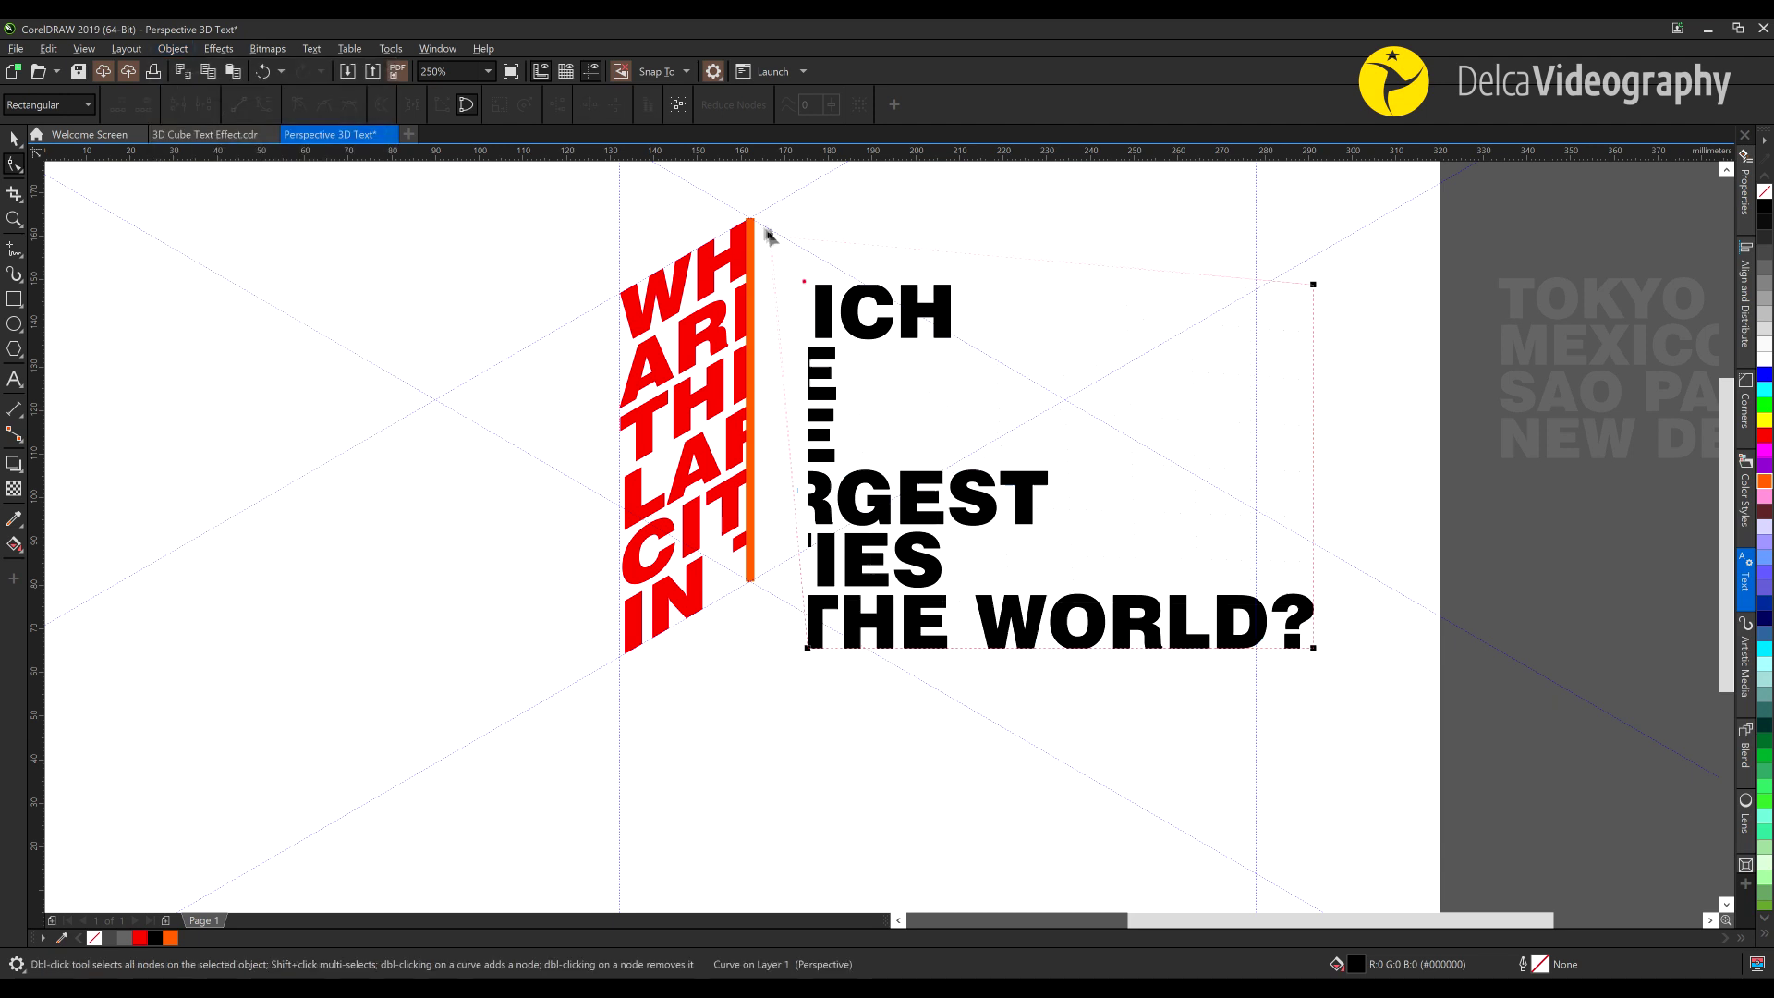
left_click_drag(776, 245, 751, 219)
left_click_drag(809, 650, 751, 582)
left_click_drag(1314, 649, 1260, 878)
left_click_drag(1313, 284, 1317, 507)
key("space")
left_click(1173, 528)
Delete the orange line between the red and black text and check the seam where the two faces meet
left_click_drag(1077, 795, 1024, 720)
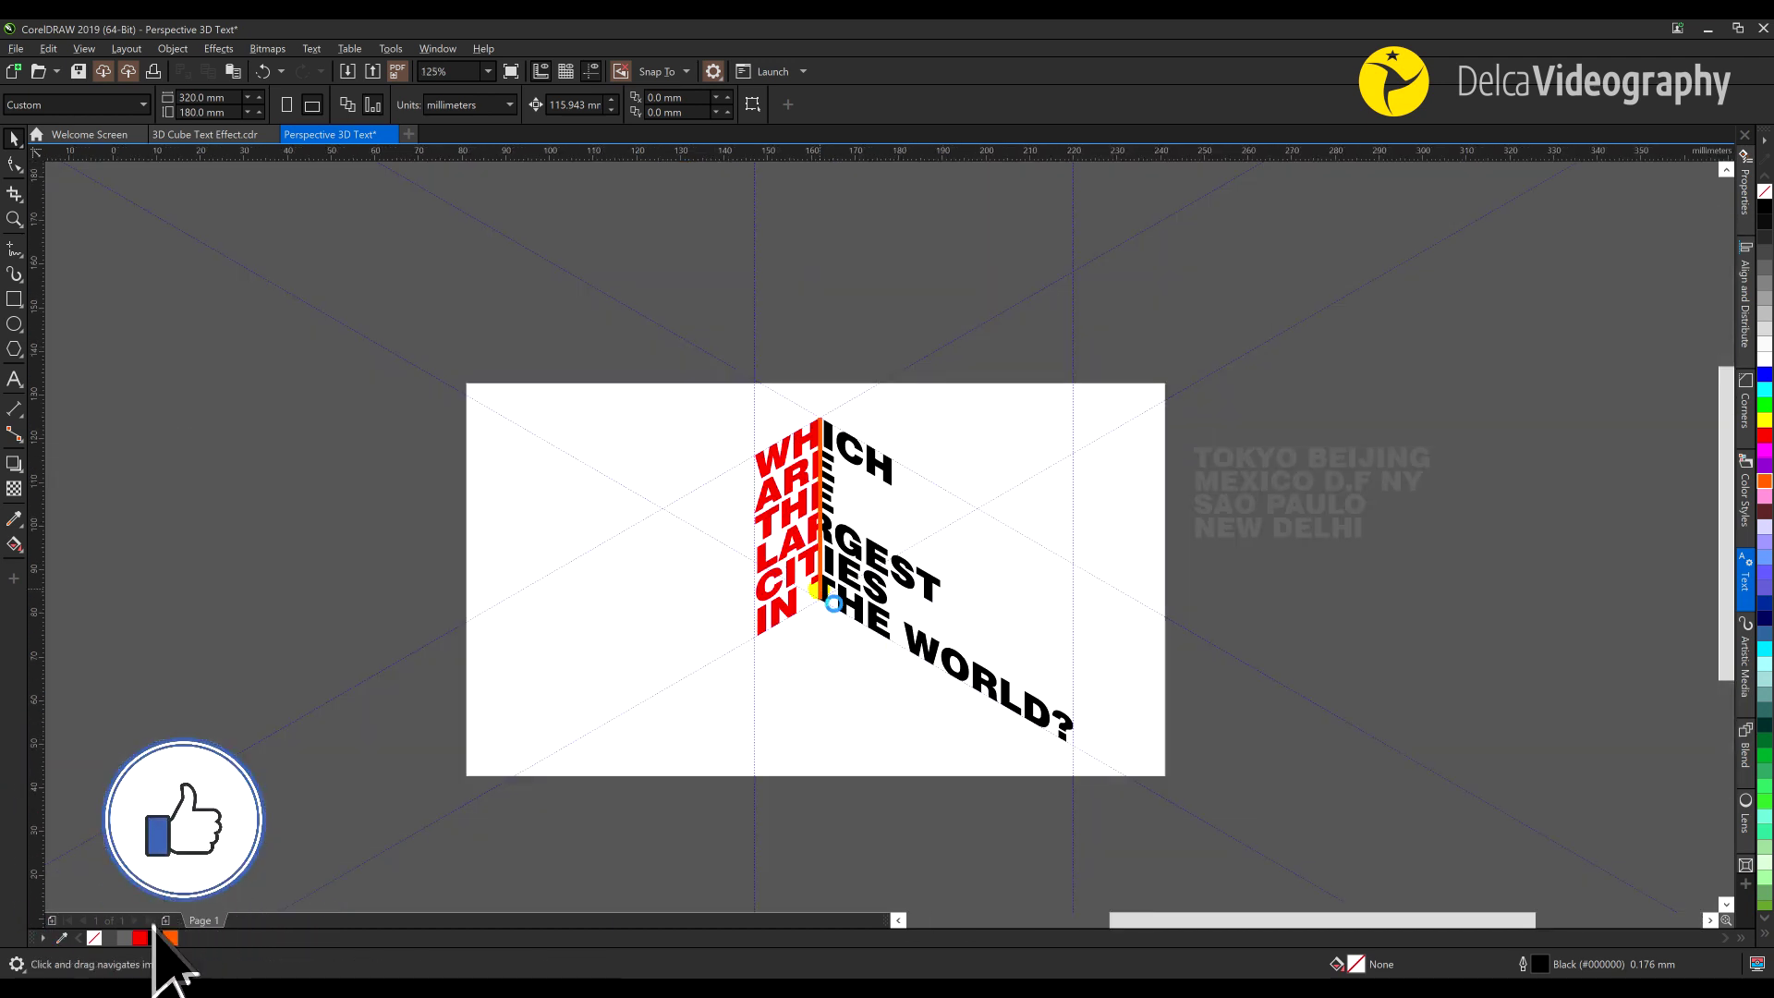
scroll(823, 592, "up", 3)
left_click_drag(793, 225, 859, 682)
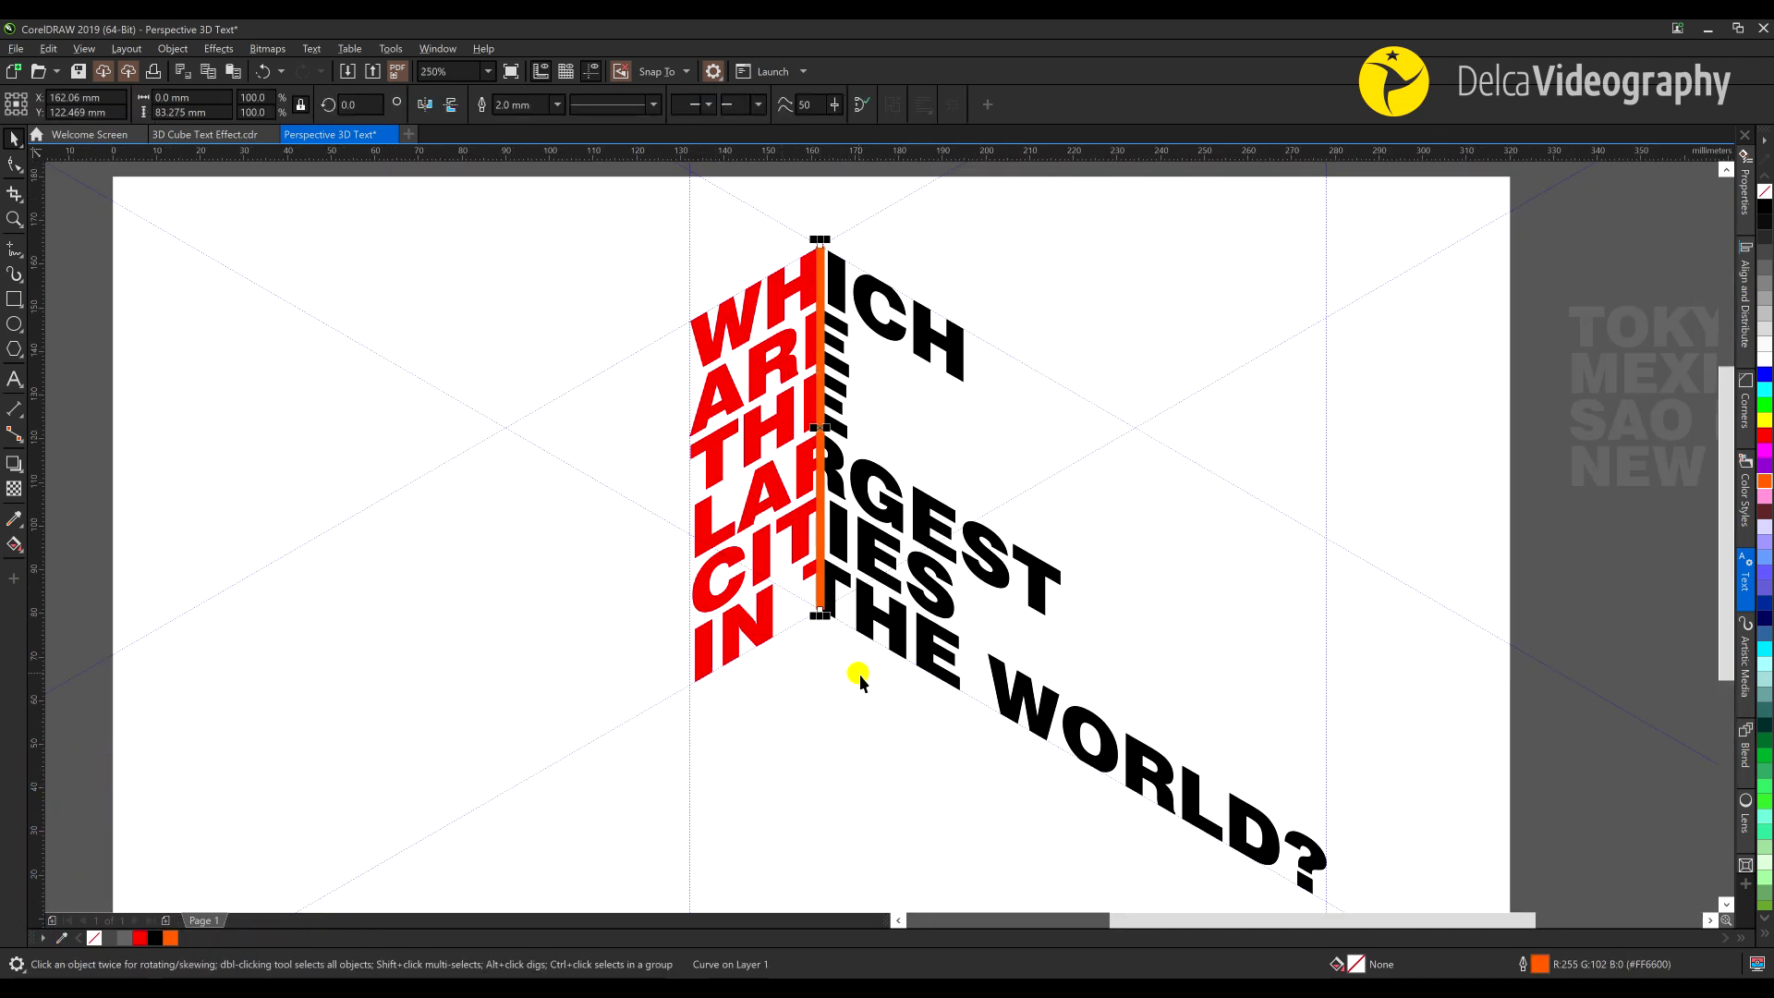
key("Delete")
scroll(800, 365, "up", 4)
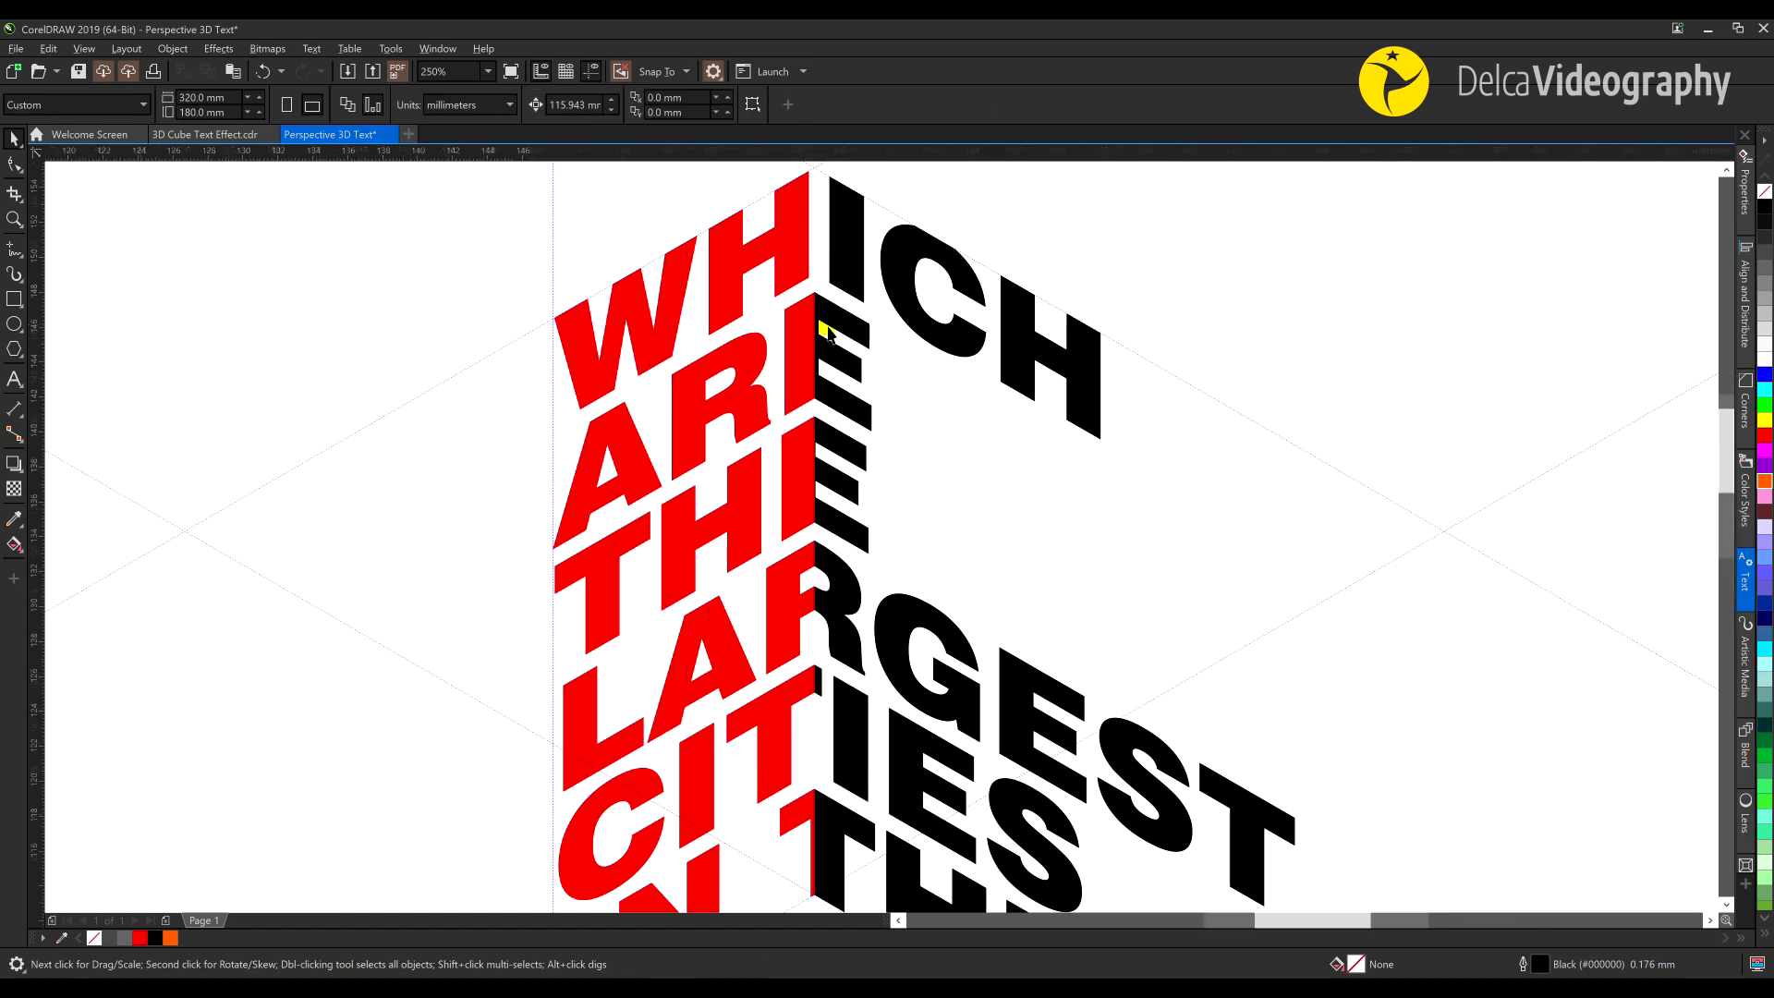
scroll(804, 555, "up", 2)
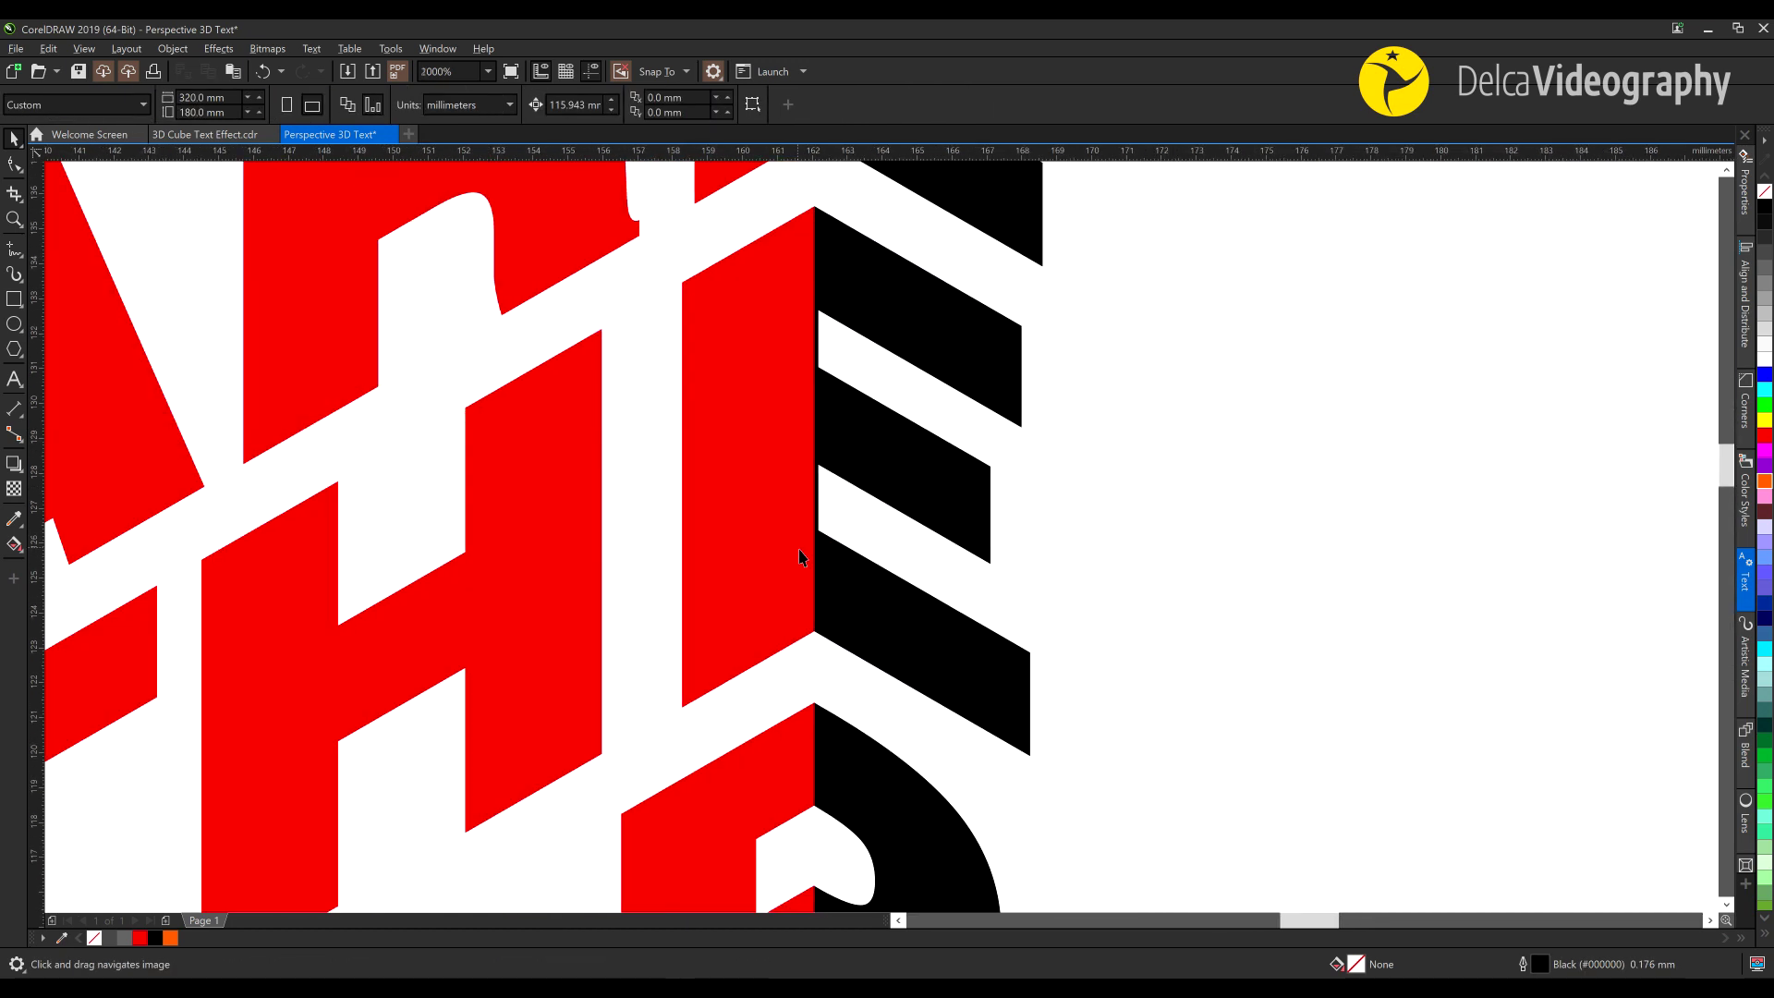
Examine the seam between the red and black text faces and the area along their lower edges
scroll(825, 671, "up", 1)
scroll(811, 565, "down", 1)
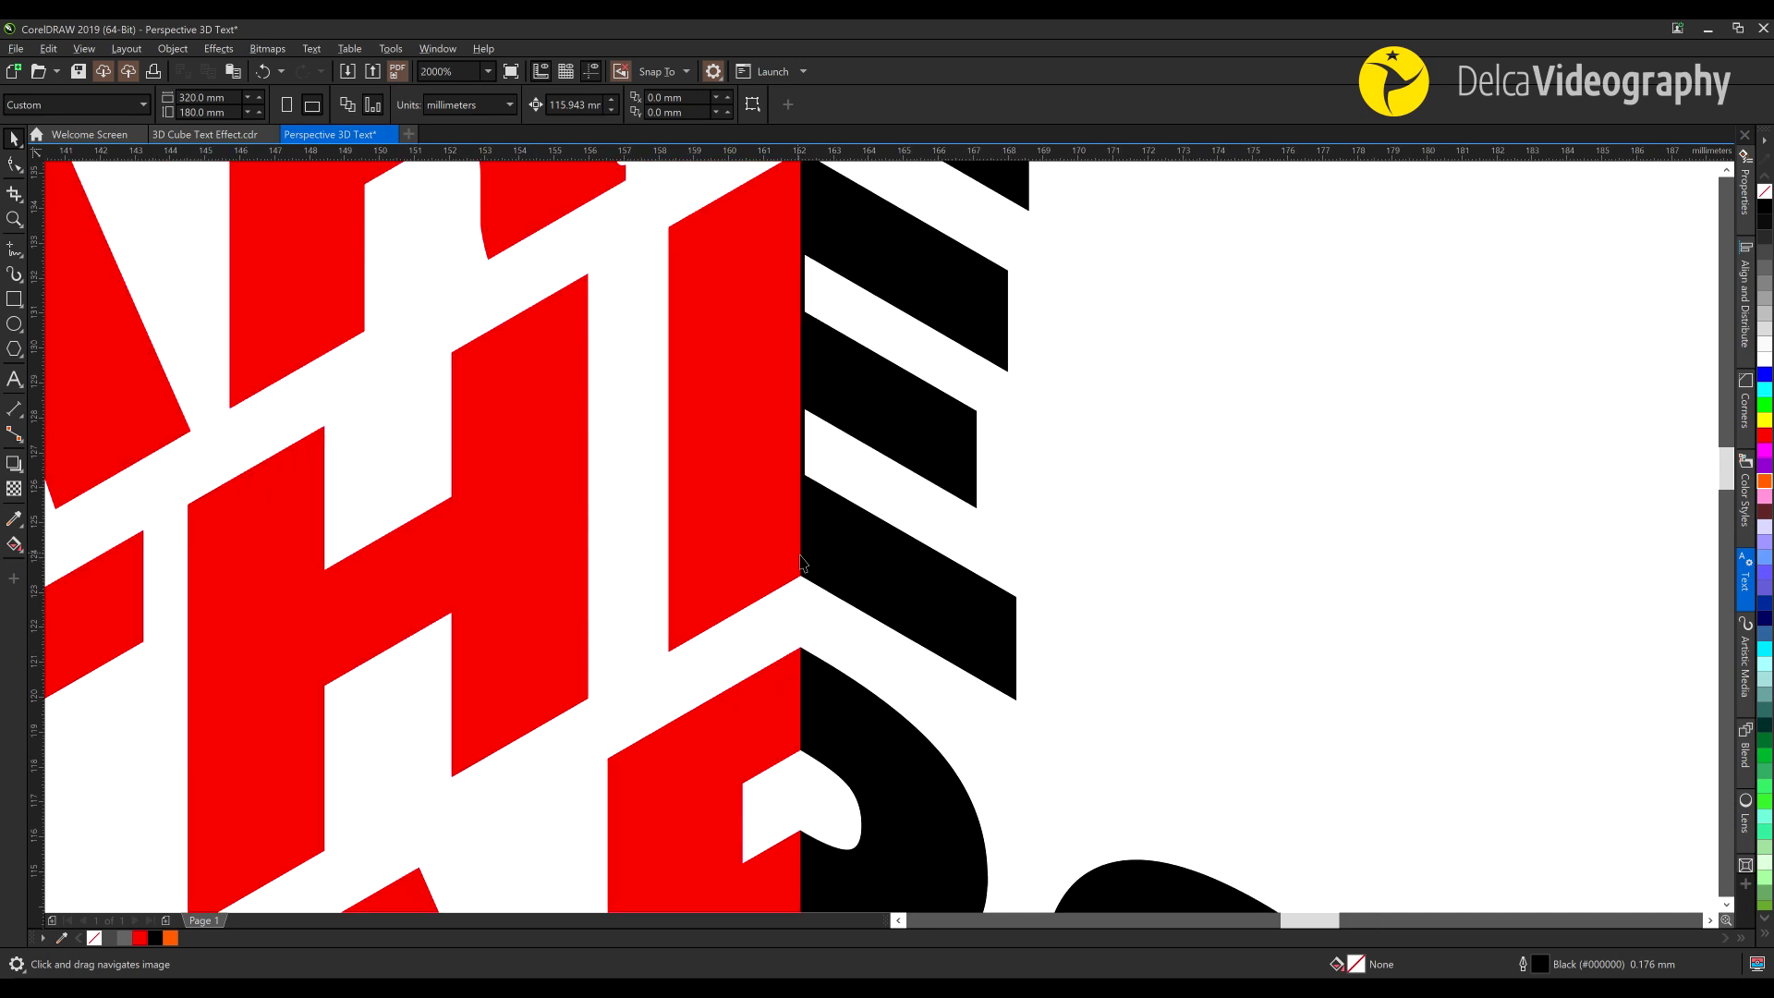
left_click_drag(811, 565, 800, 379)
scroll(800, 536, "up", 2)
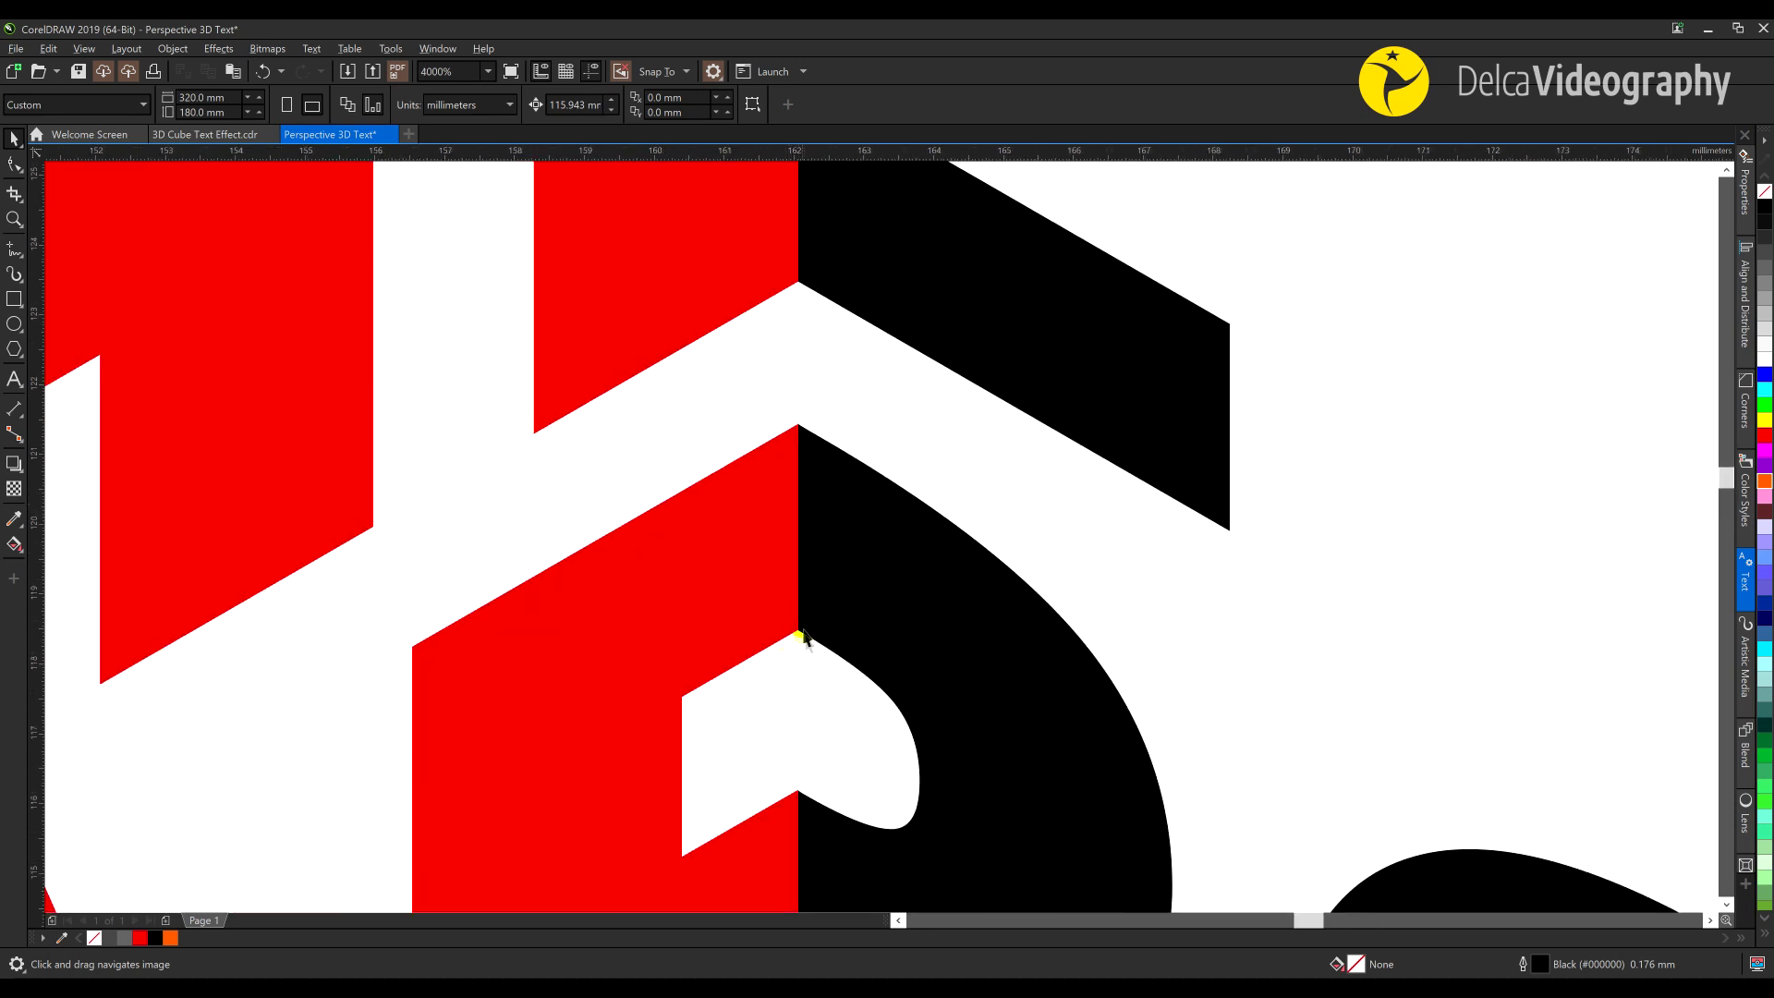
scroll(796, 752, "up", 2)
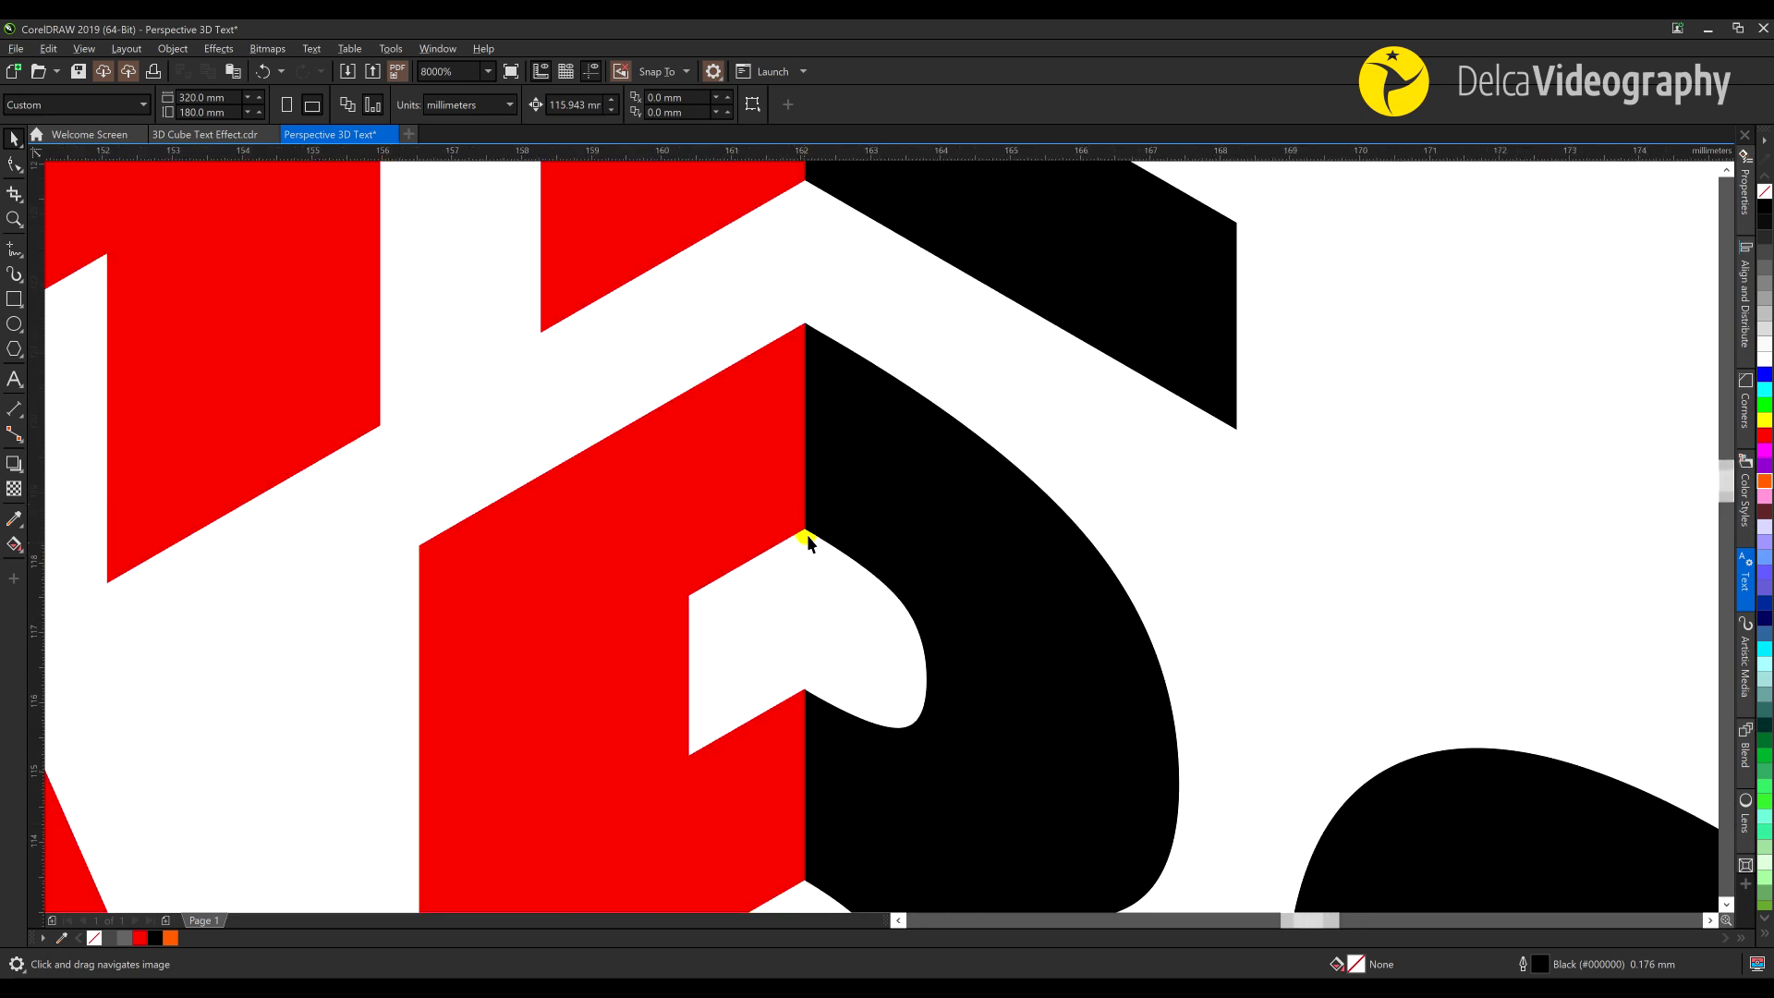
scroll(807, 542, "down", 10)
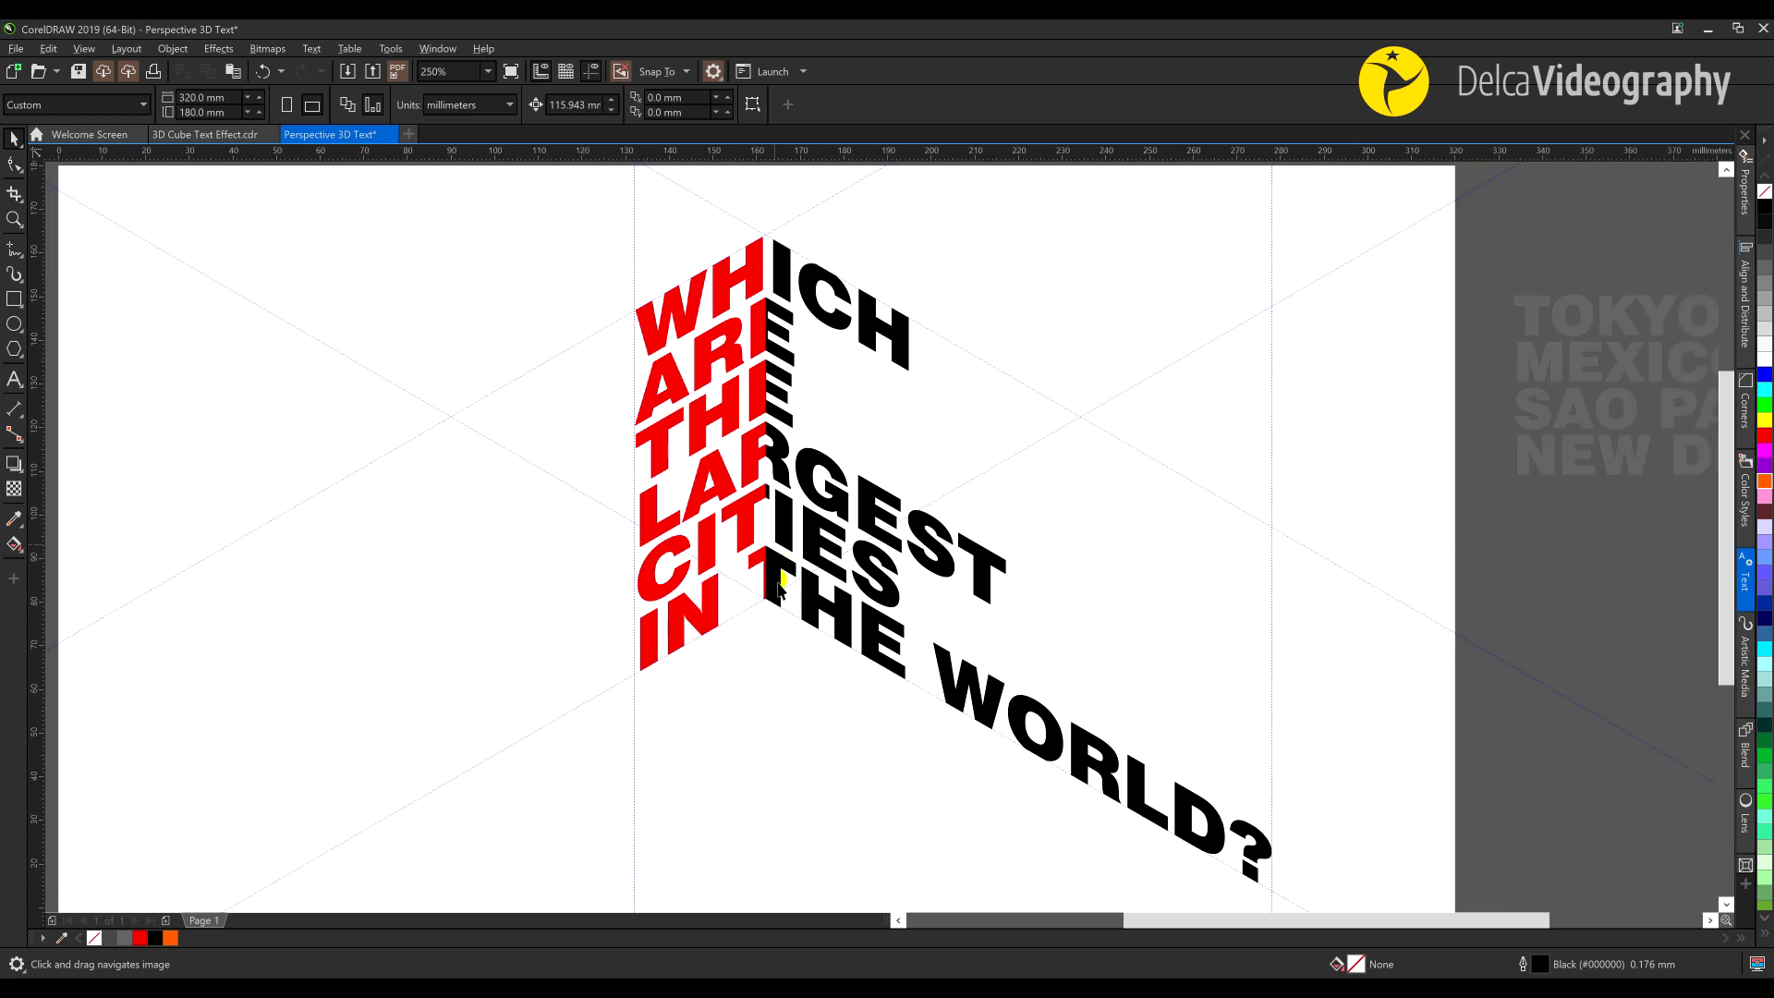
left_click_drag(788, 594, 721, 522)
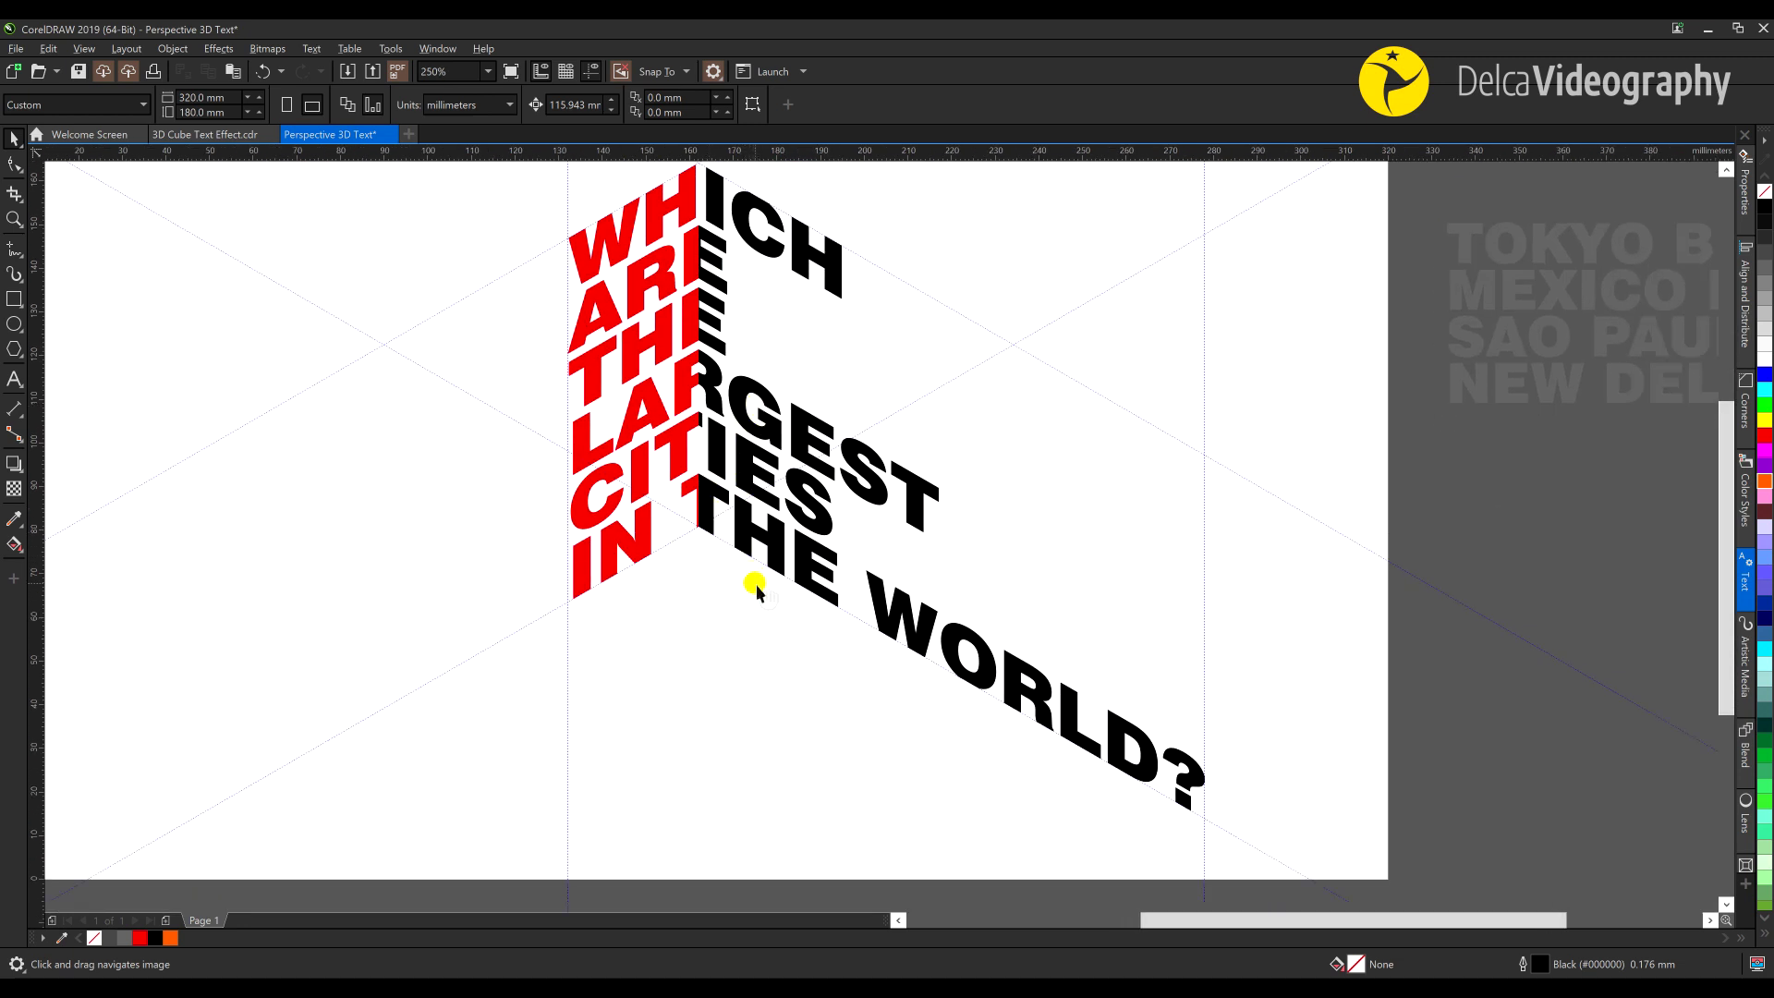
left_click_drag(756, 592, 586, 591)
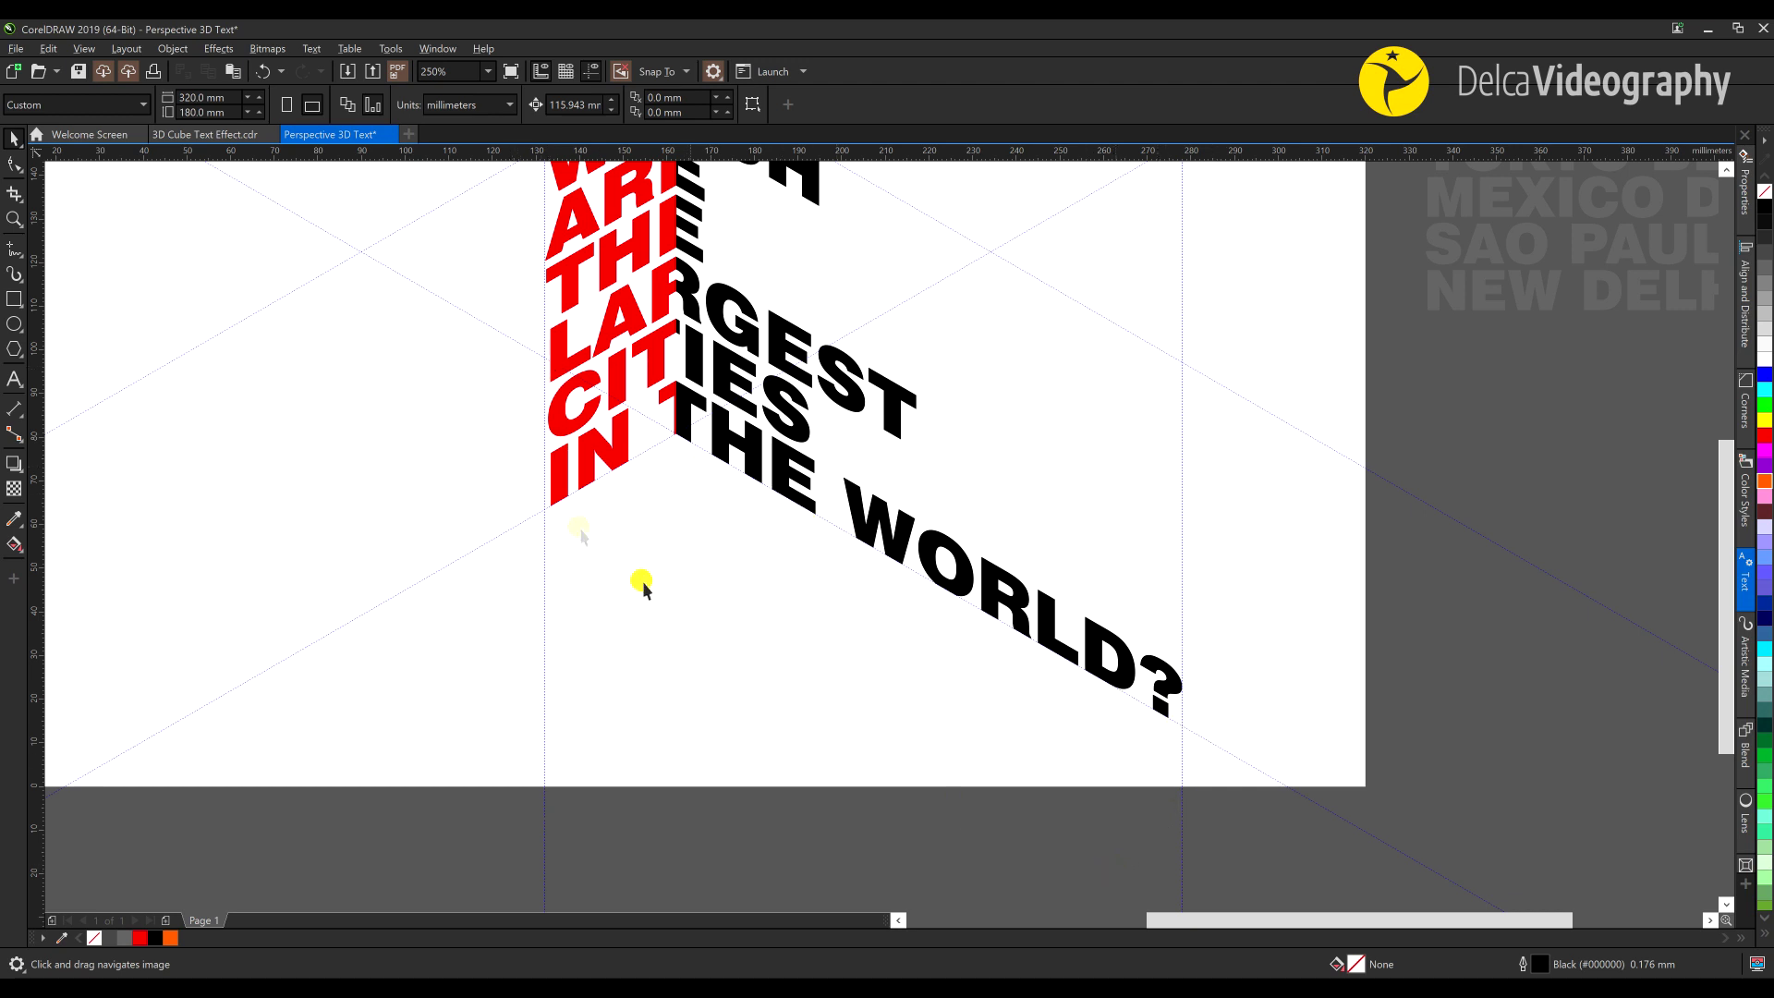
scroll(930, 474, "down", 1)
scroll(931, 470, "up", 1)
left_click_drag(831, 515, 774, 534)
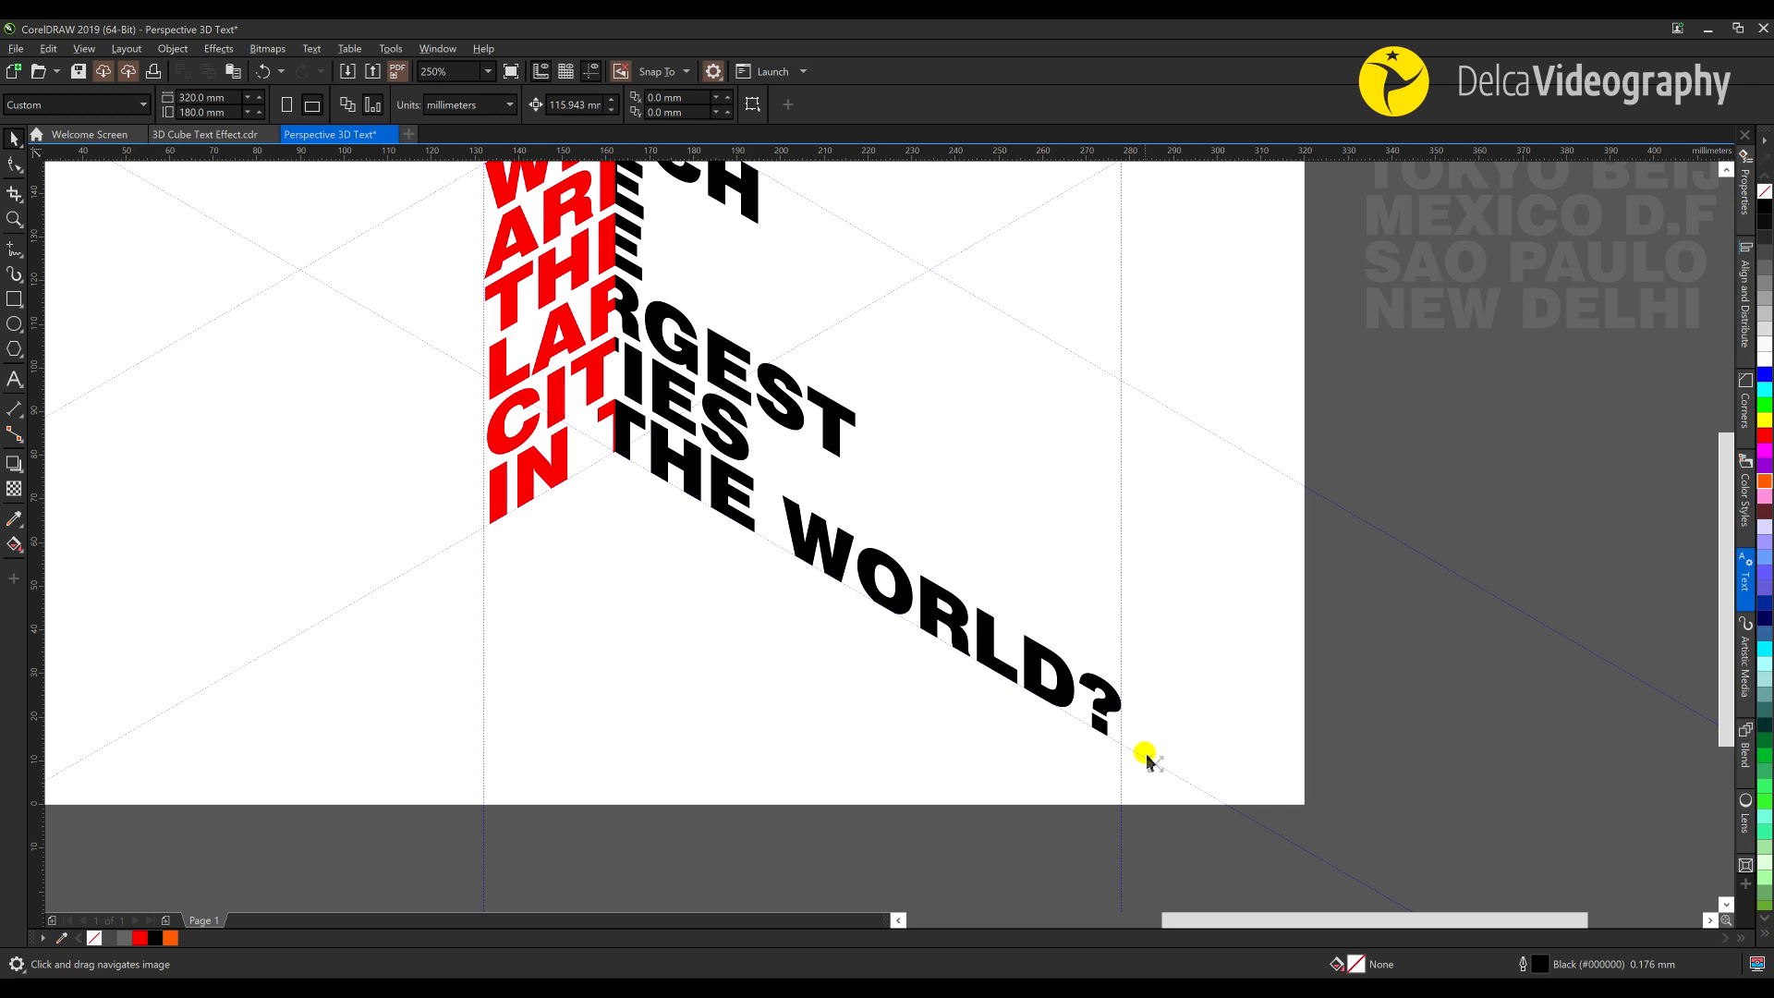
Copy a 330° guideline through the red text's lower outer corner and a 30° guideline through the black text's lower outer corner
left_click_drag(1161, 773, 623, 393)
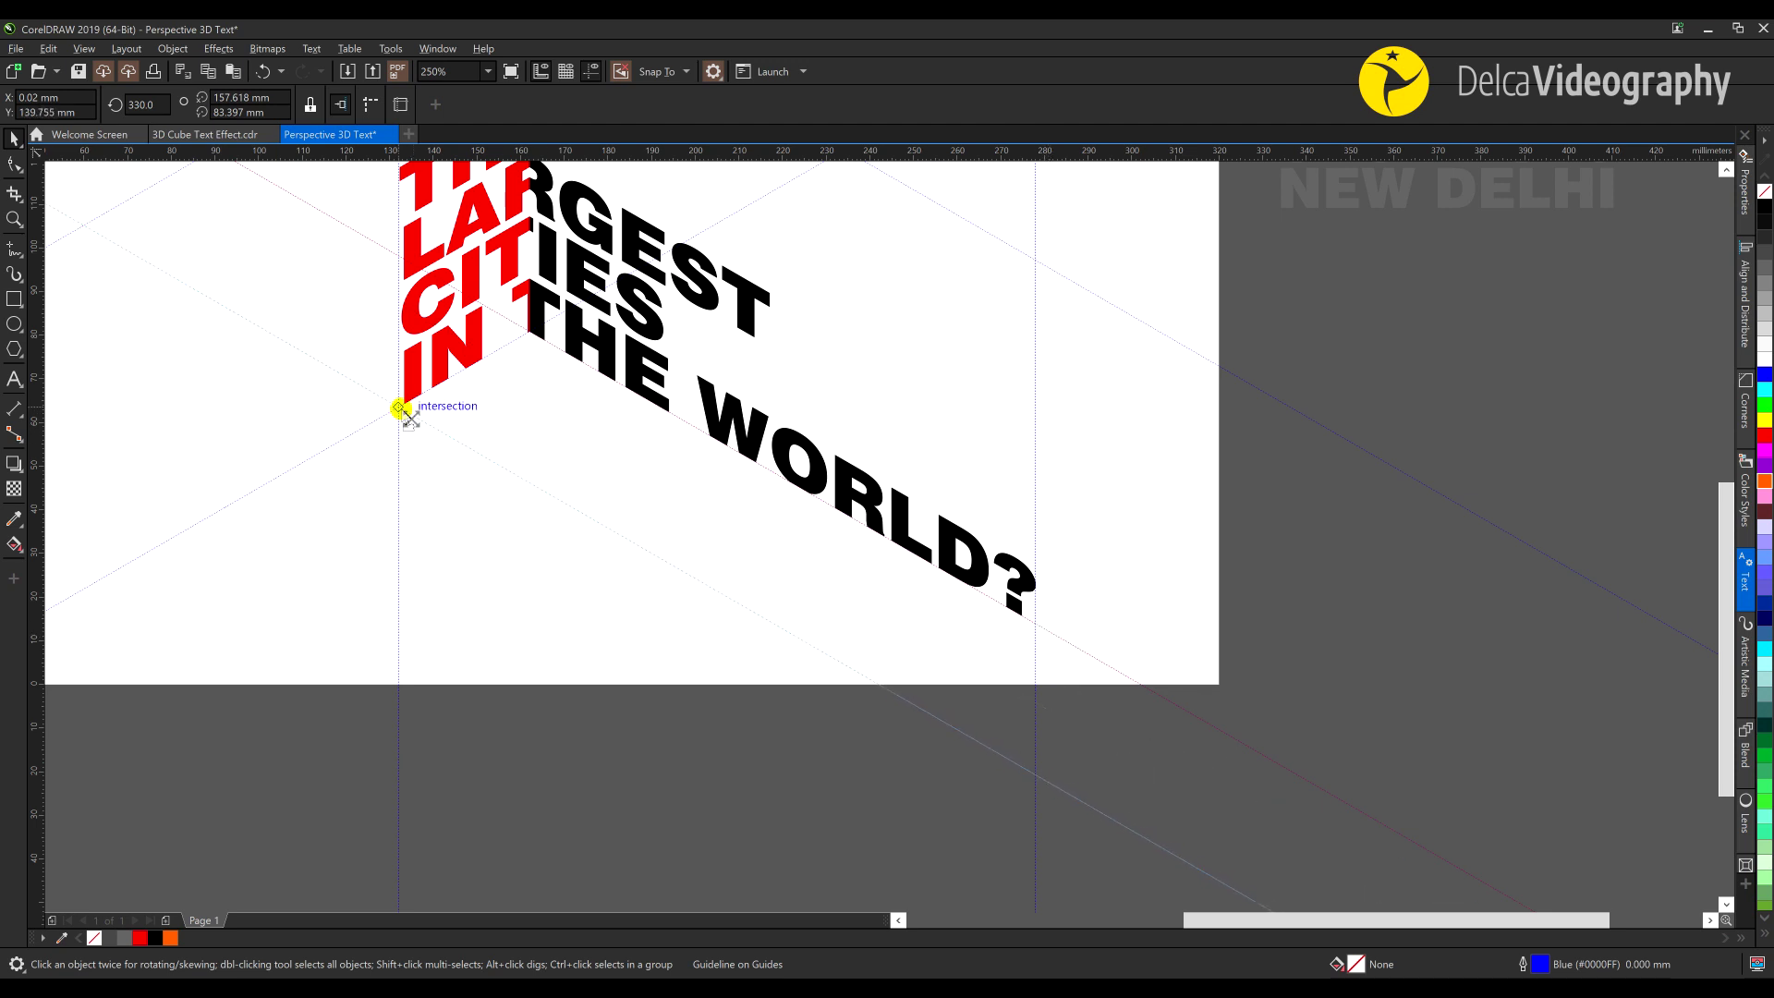
left_click(333, 453)
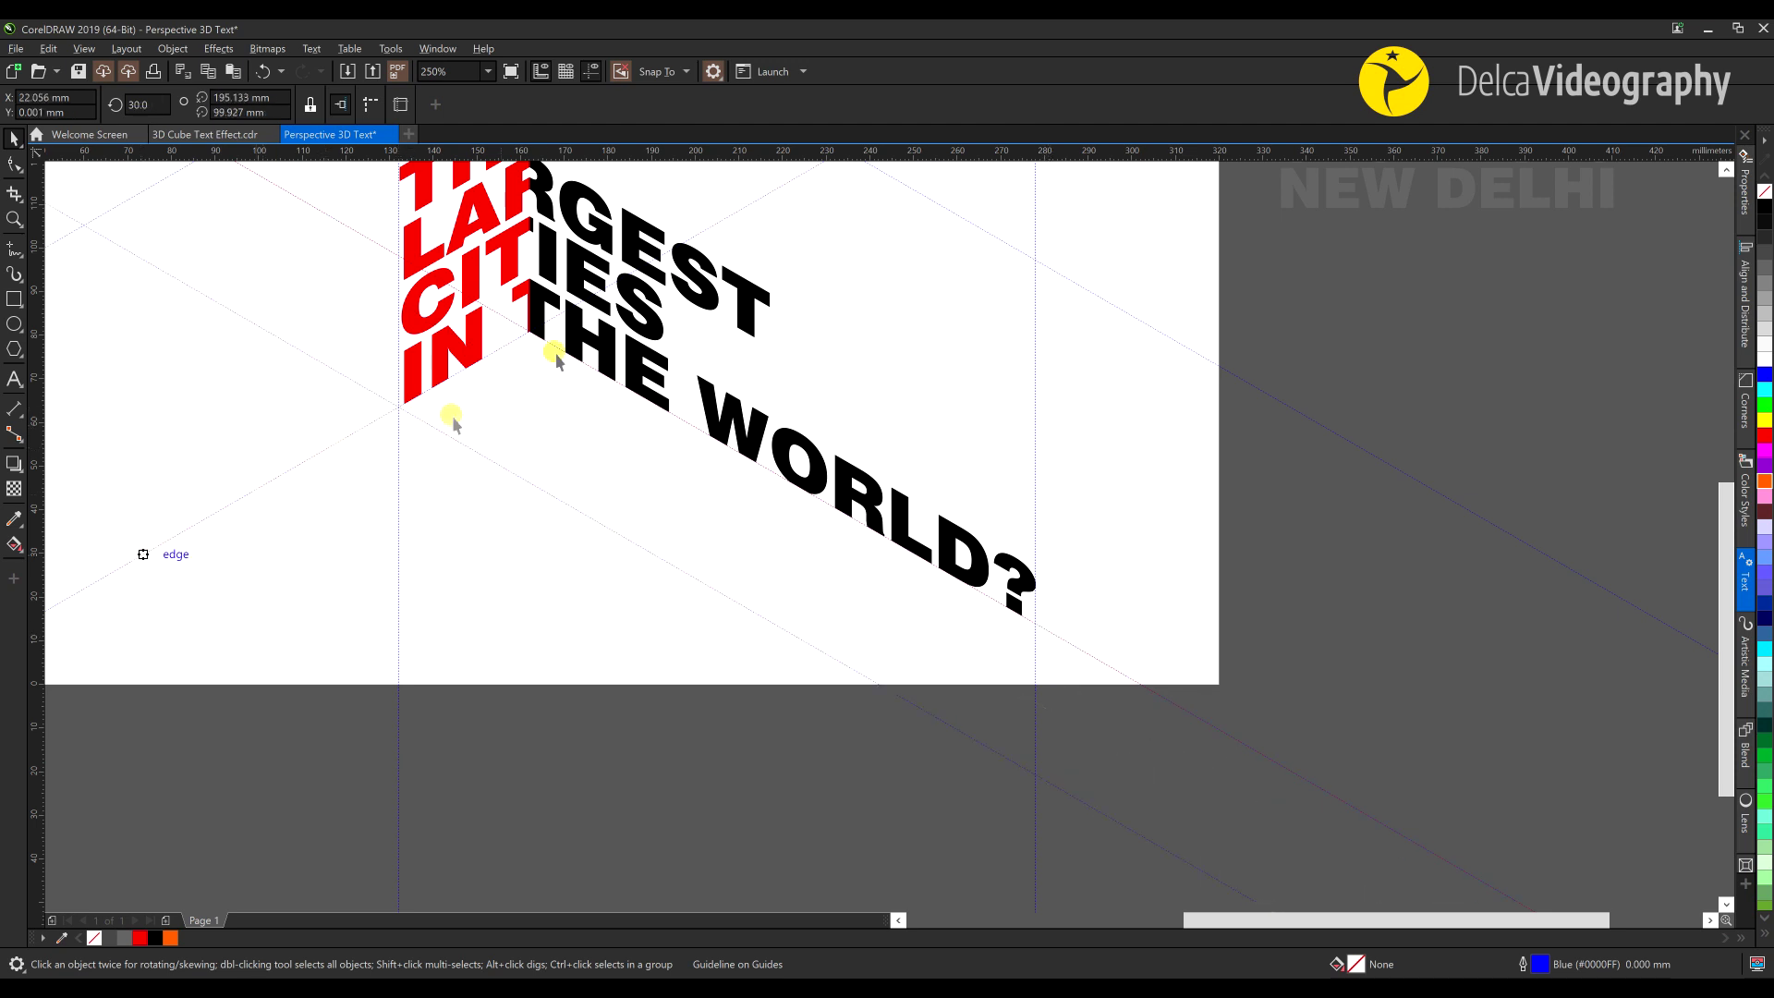
left_click_drag(351, 509, 453, 514)
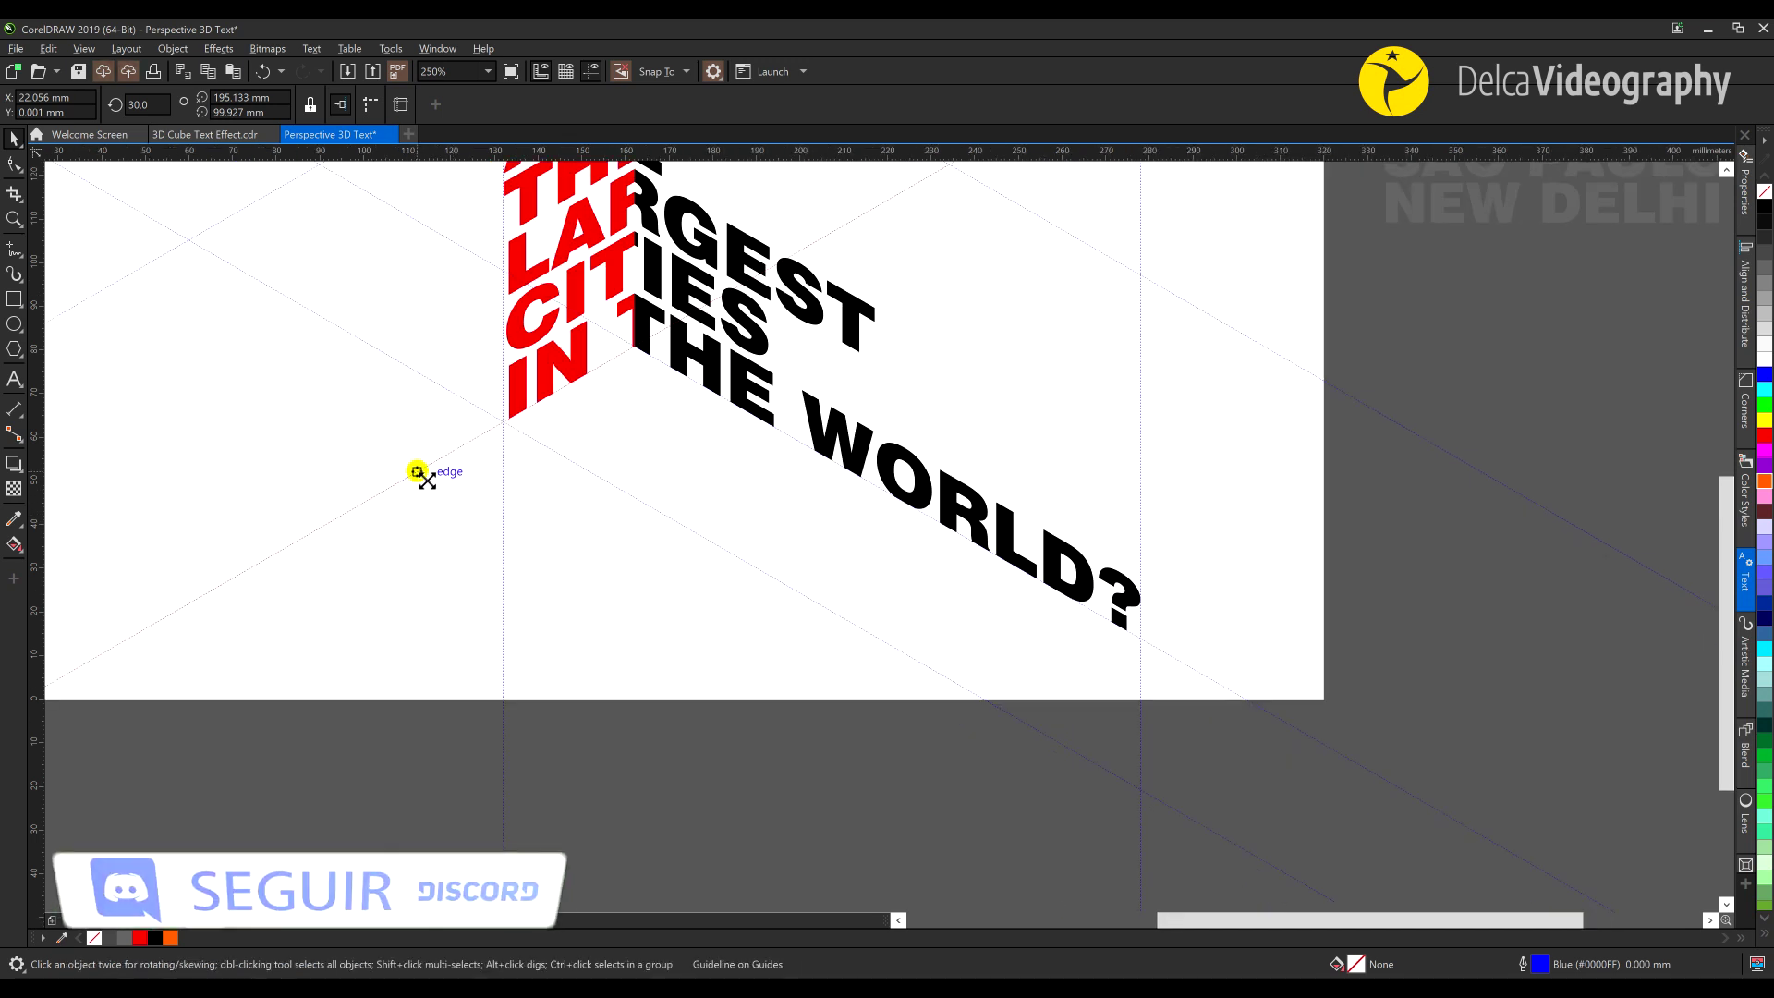
left_click_drag(828, 531, 1140, 641)
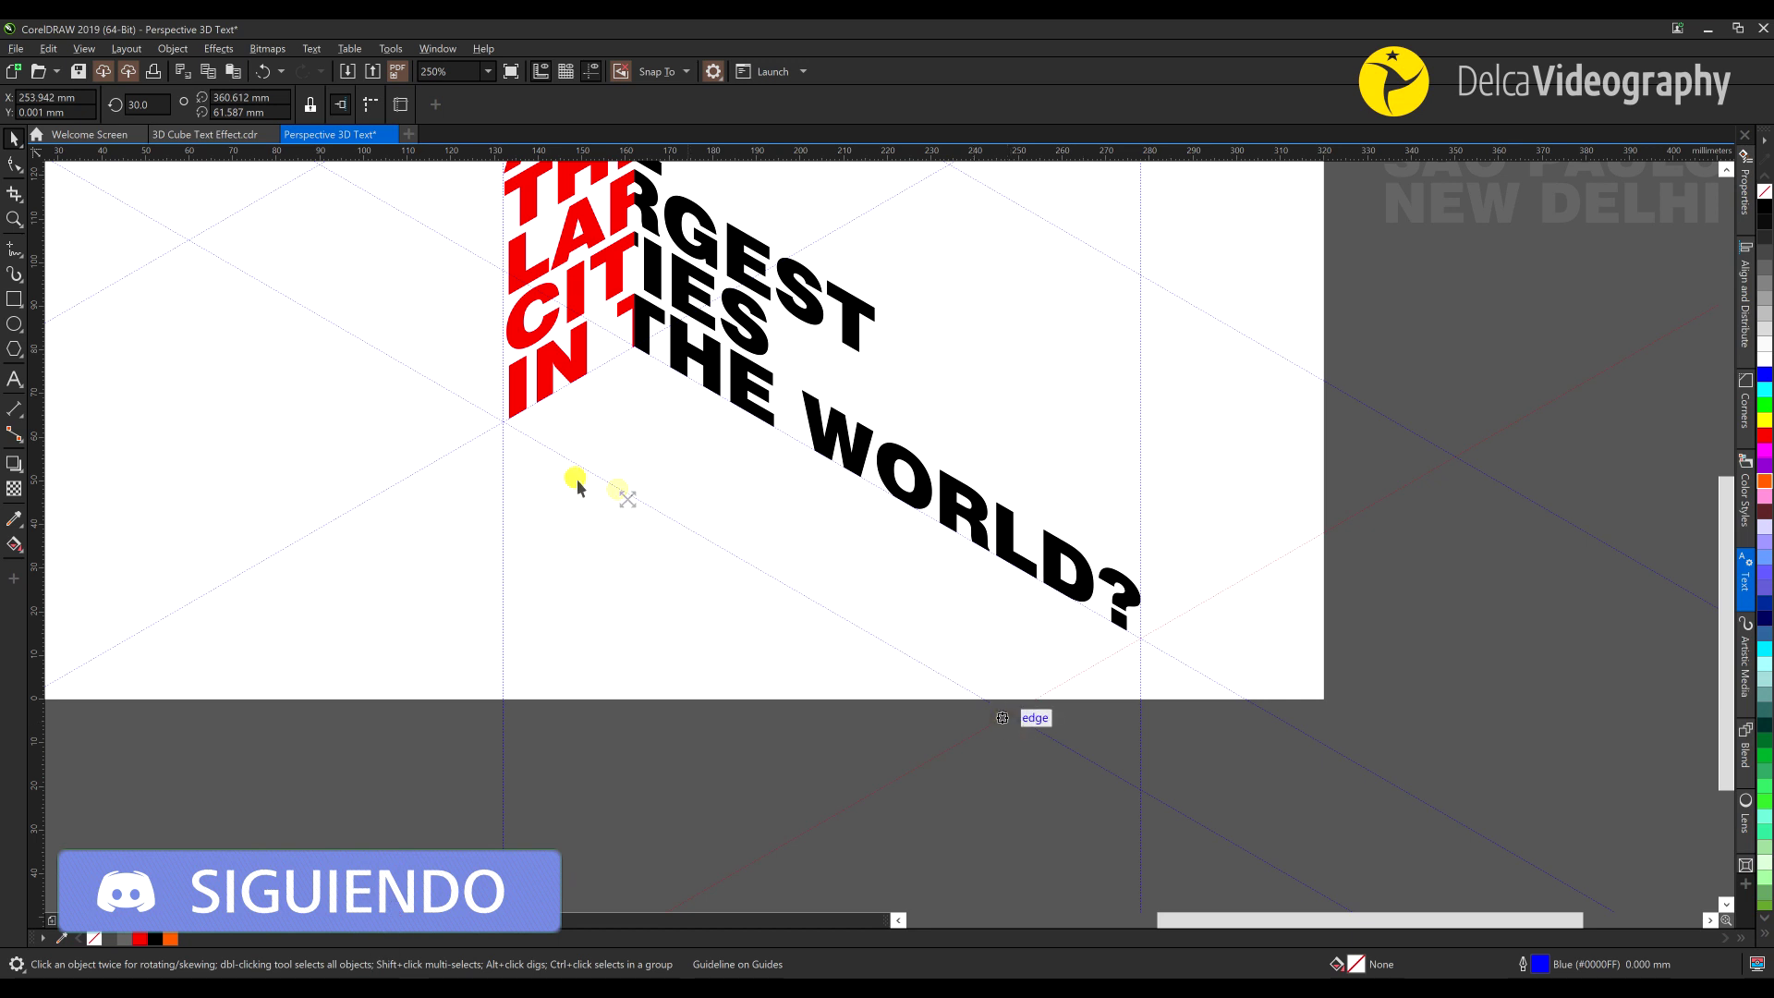
scroll(766, 515, "down", 2)
left_click_drag(867, 473, 813, 593)
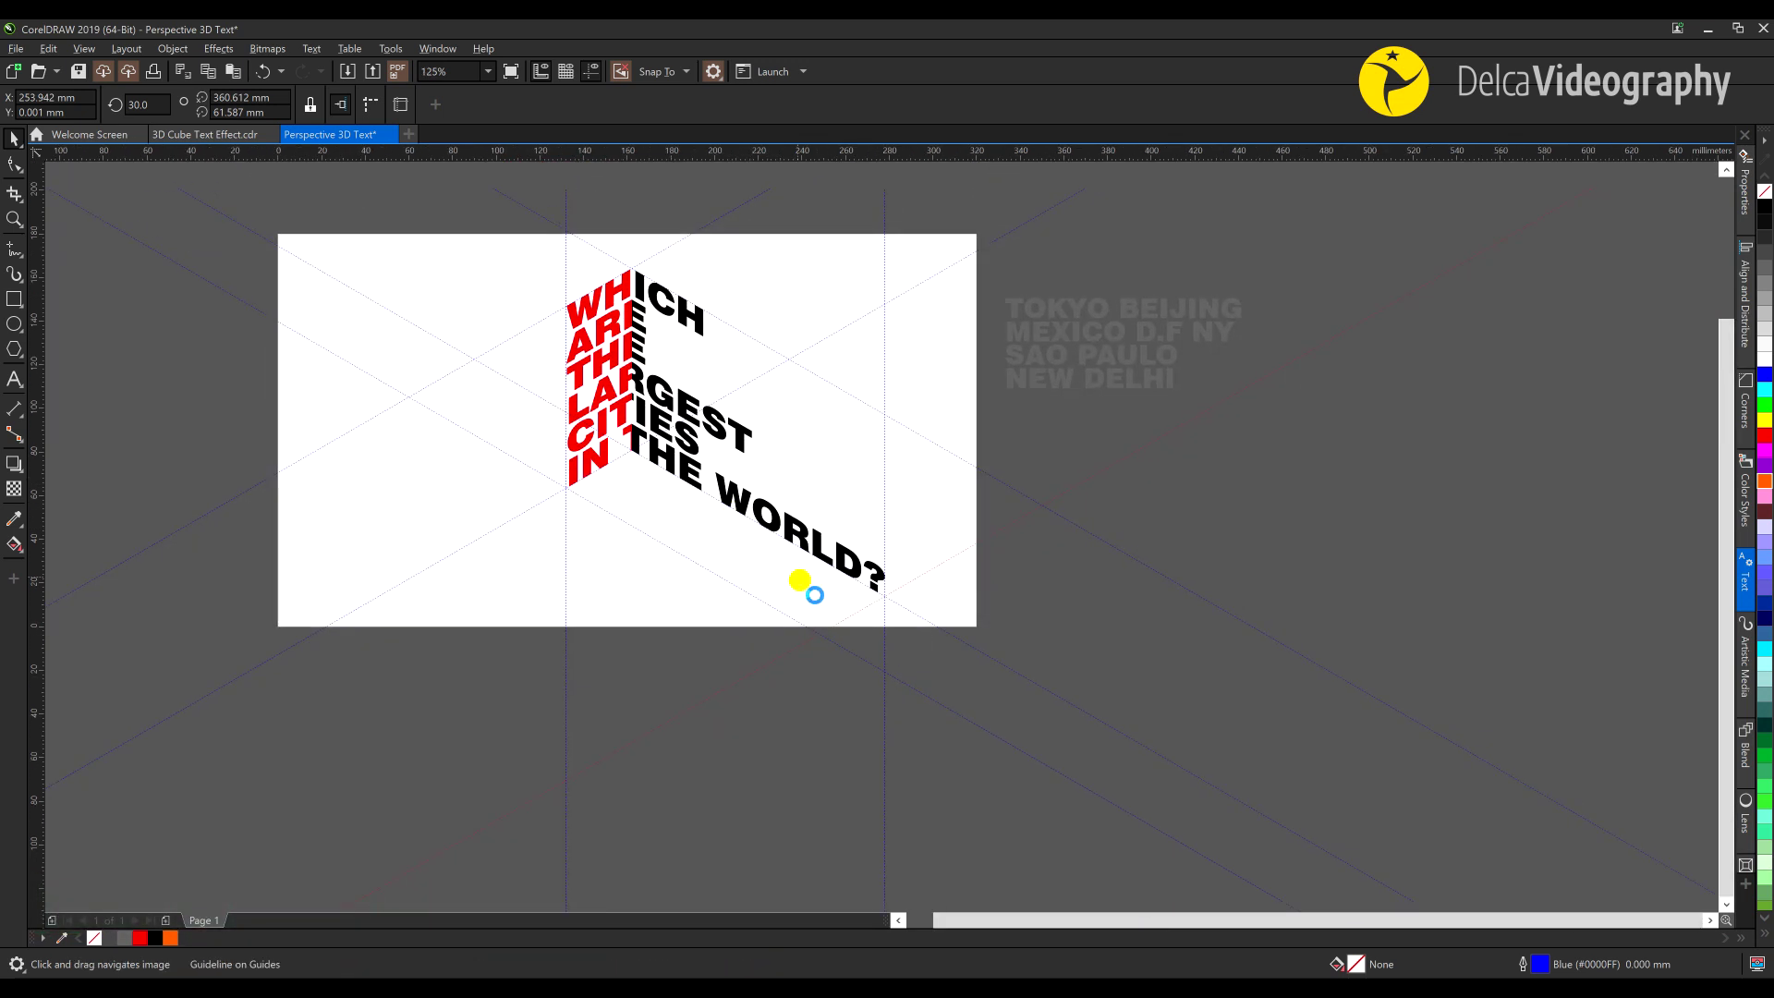
Move the grey city names beside the right vertical guideline and trace the parallelogram below both faces with the Polyline tool along the guidelines
left_click_drag(943, 485, 910, 545)
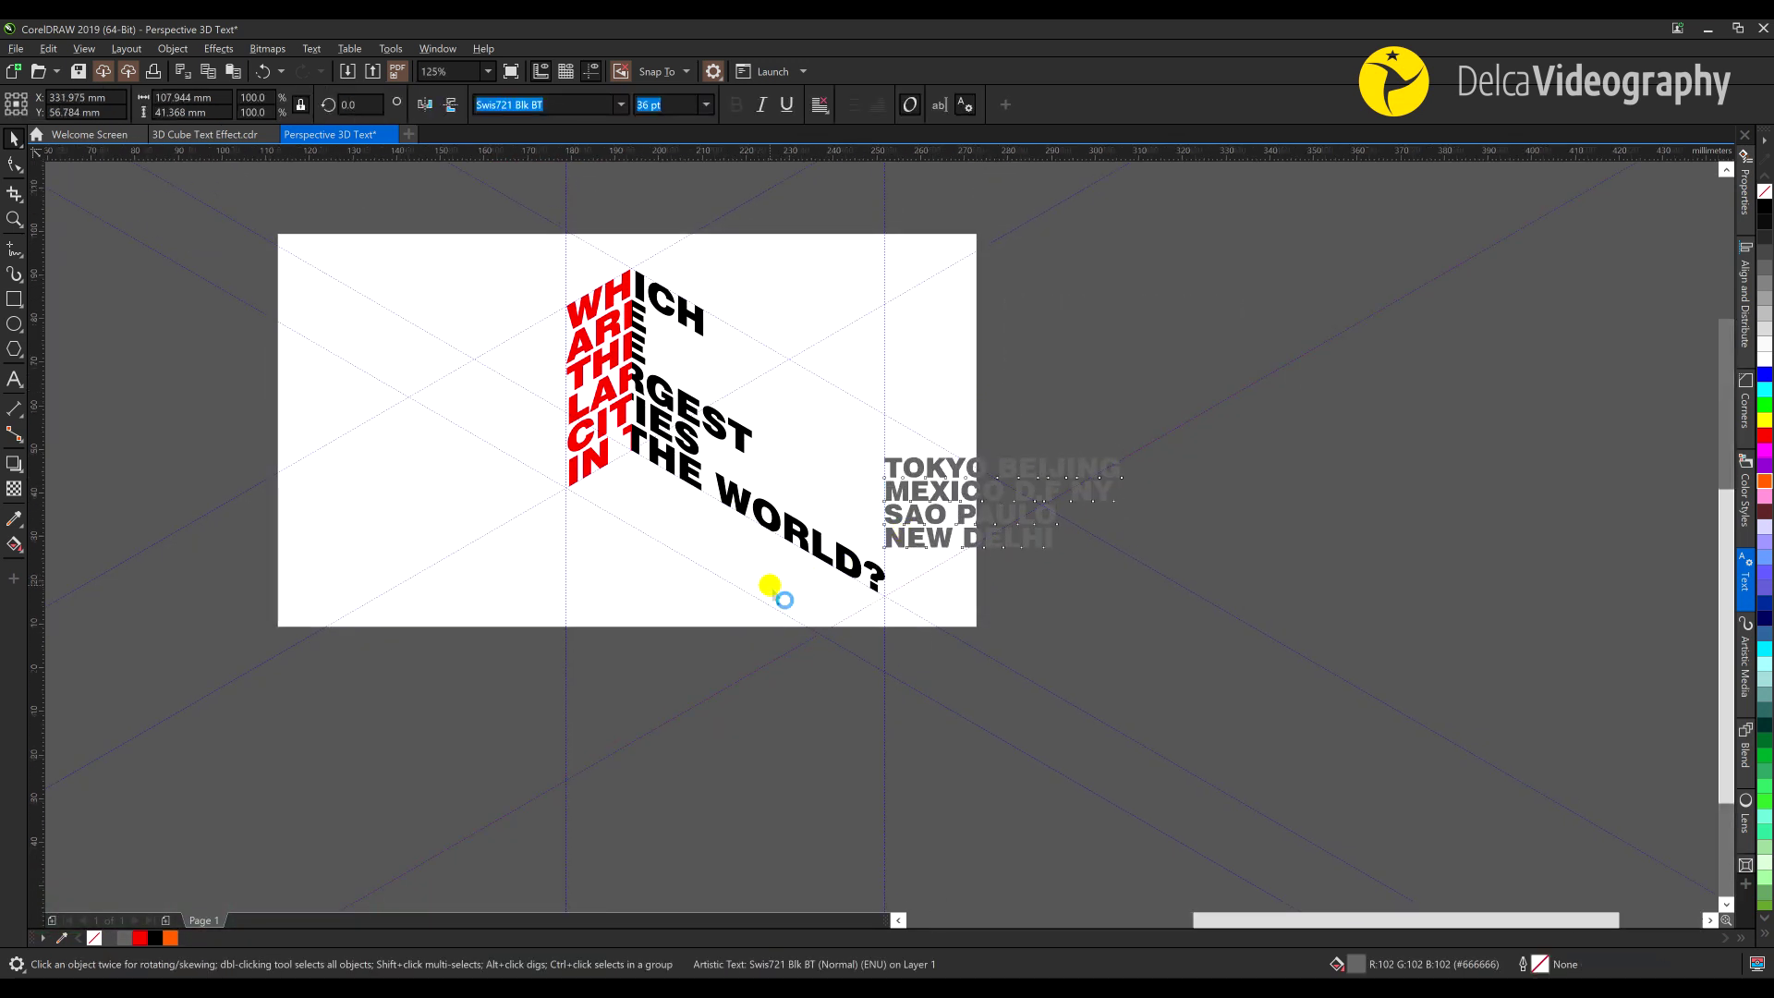
scroll(771, 592, "up", 2)
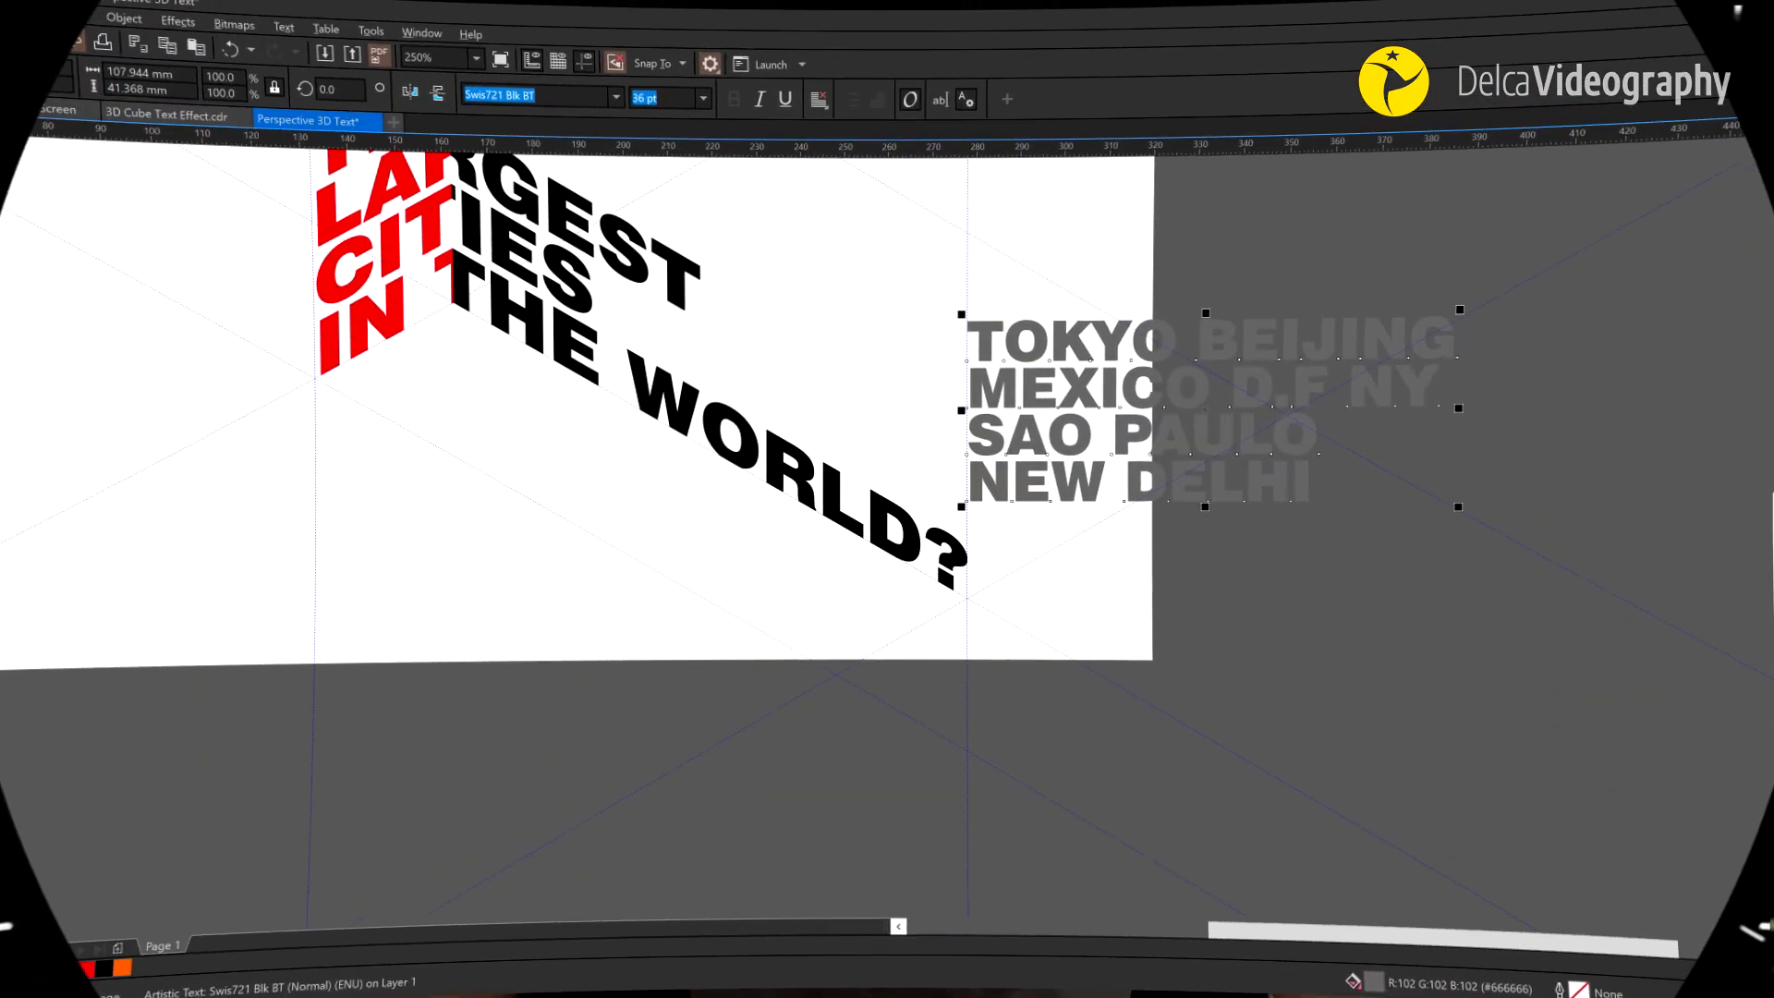
left_click(15, 251)
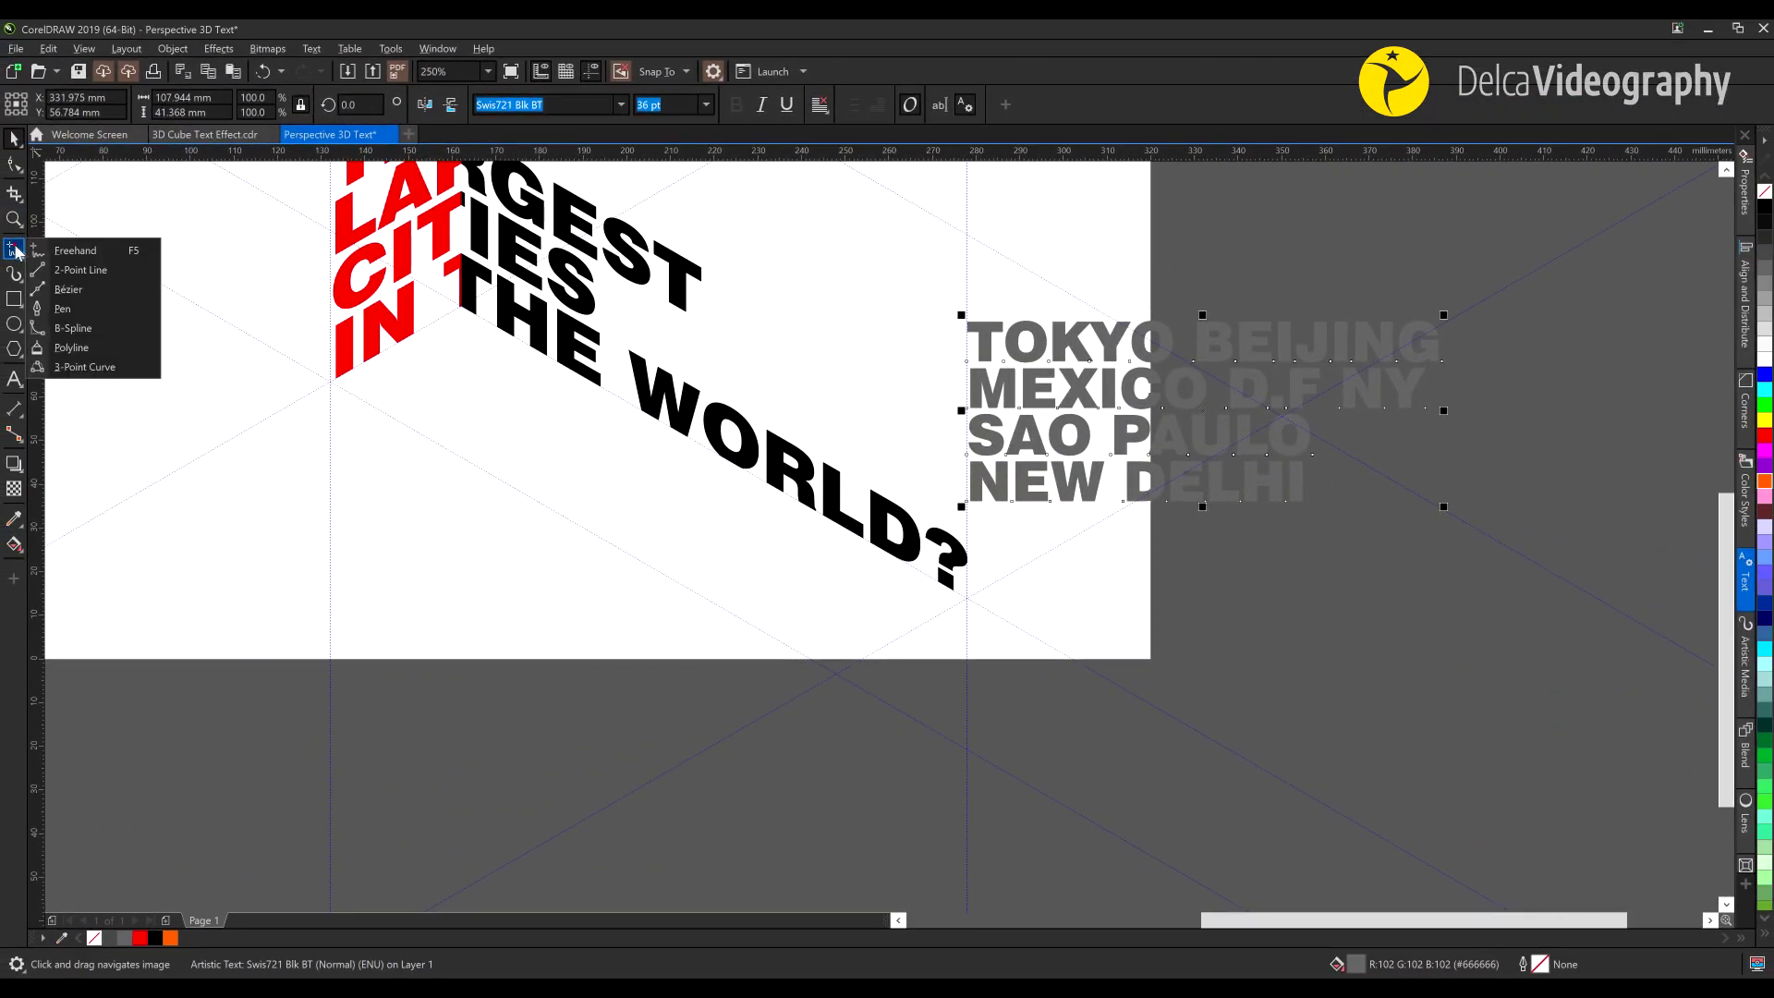
left_click(74, 348)
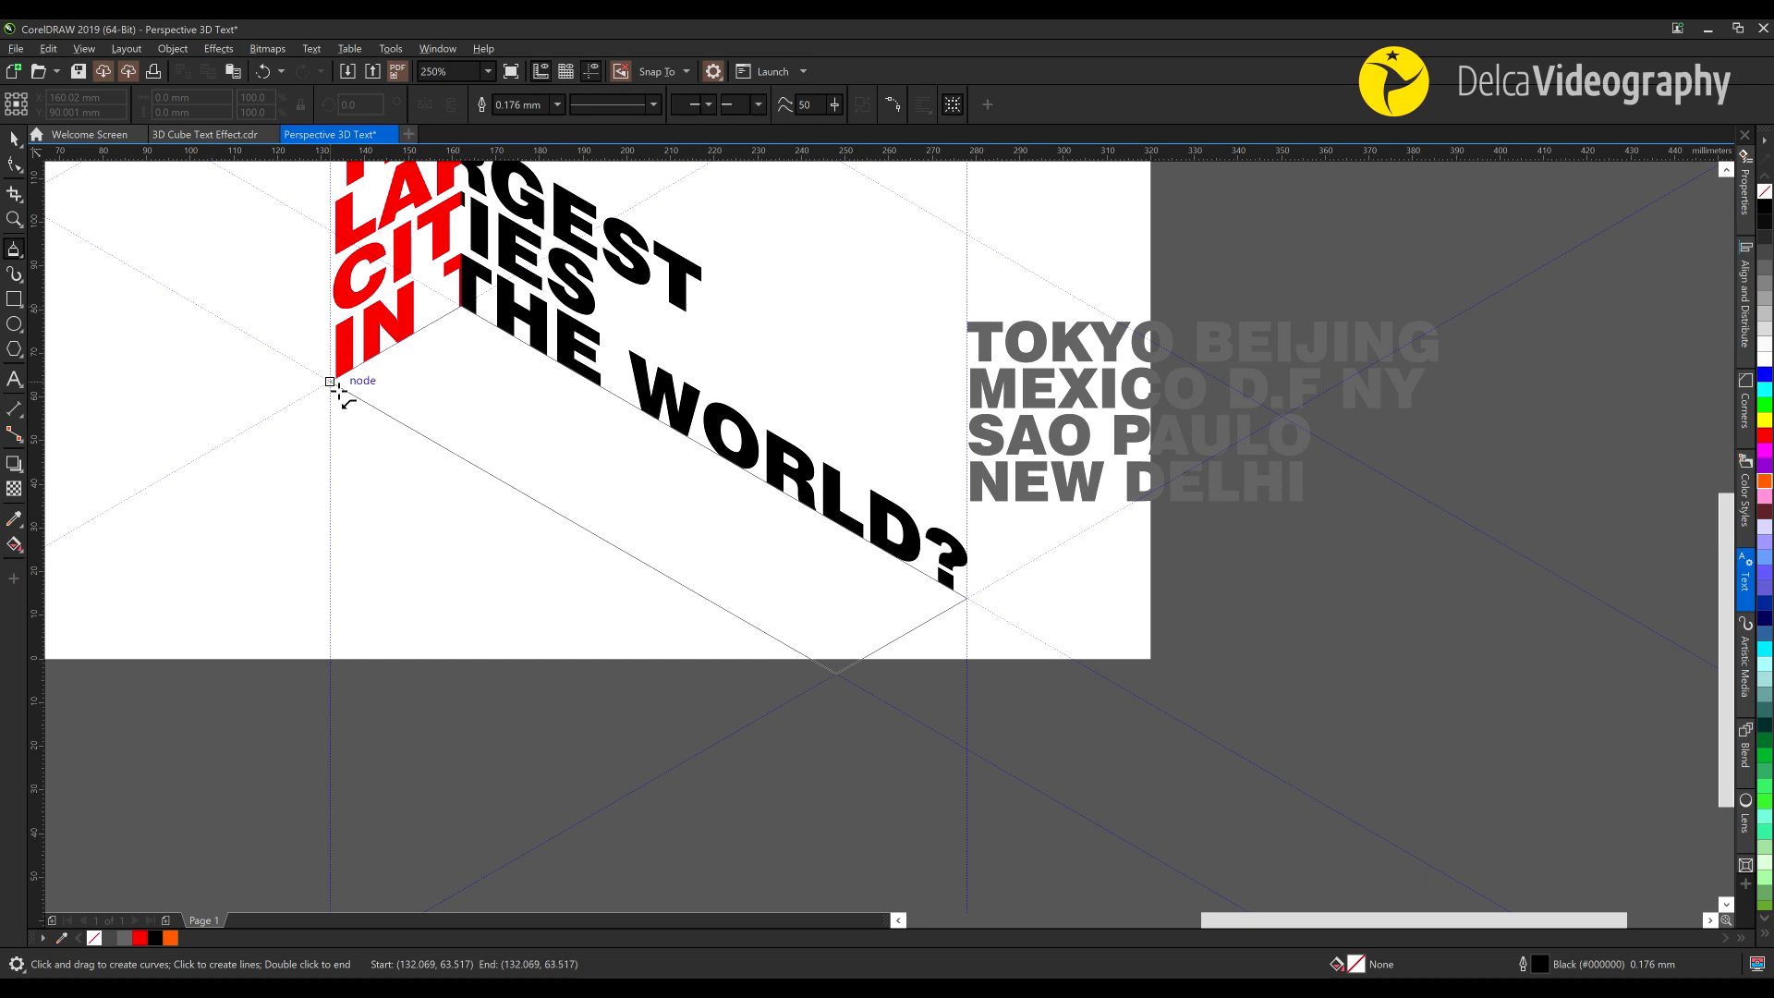
scroll(389, 360, "up", 5)
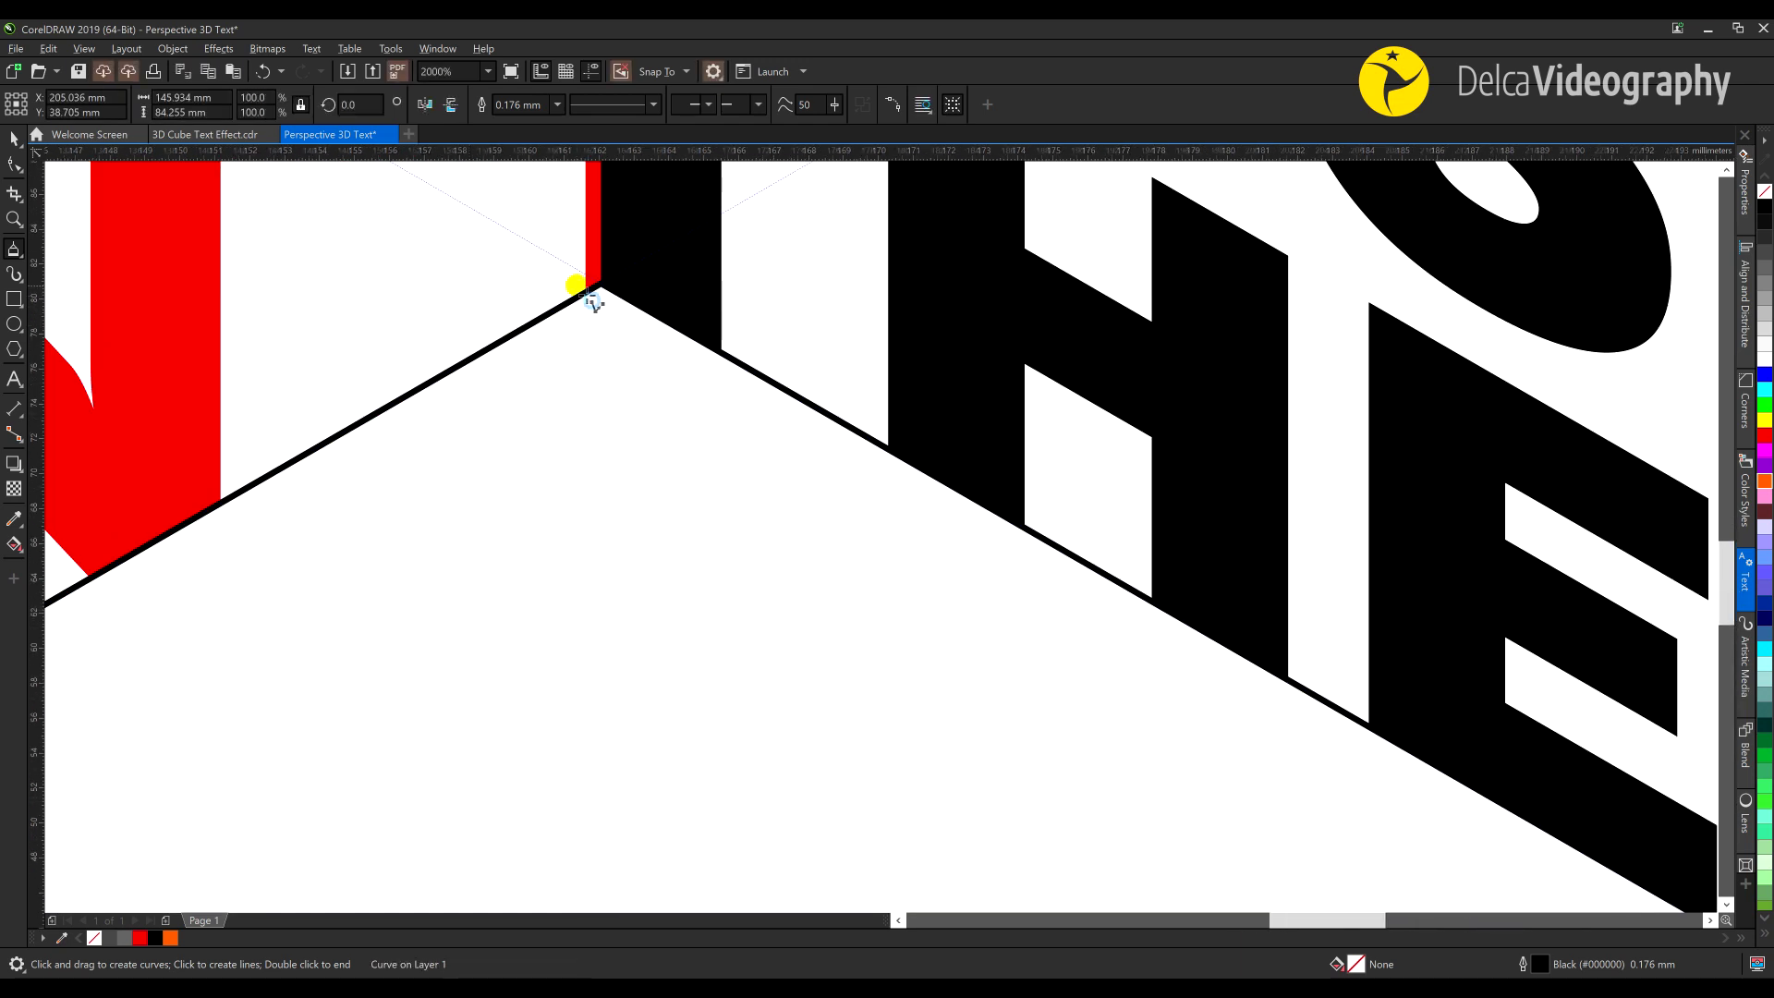
left_click(575, 284)
scroll(575, 285, "down", 5)
key("space")
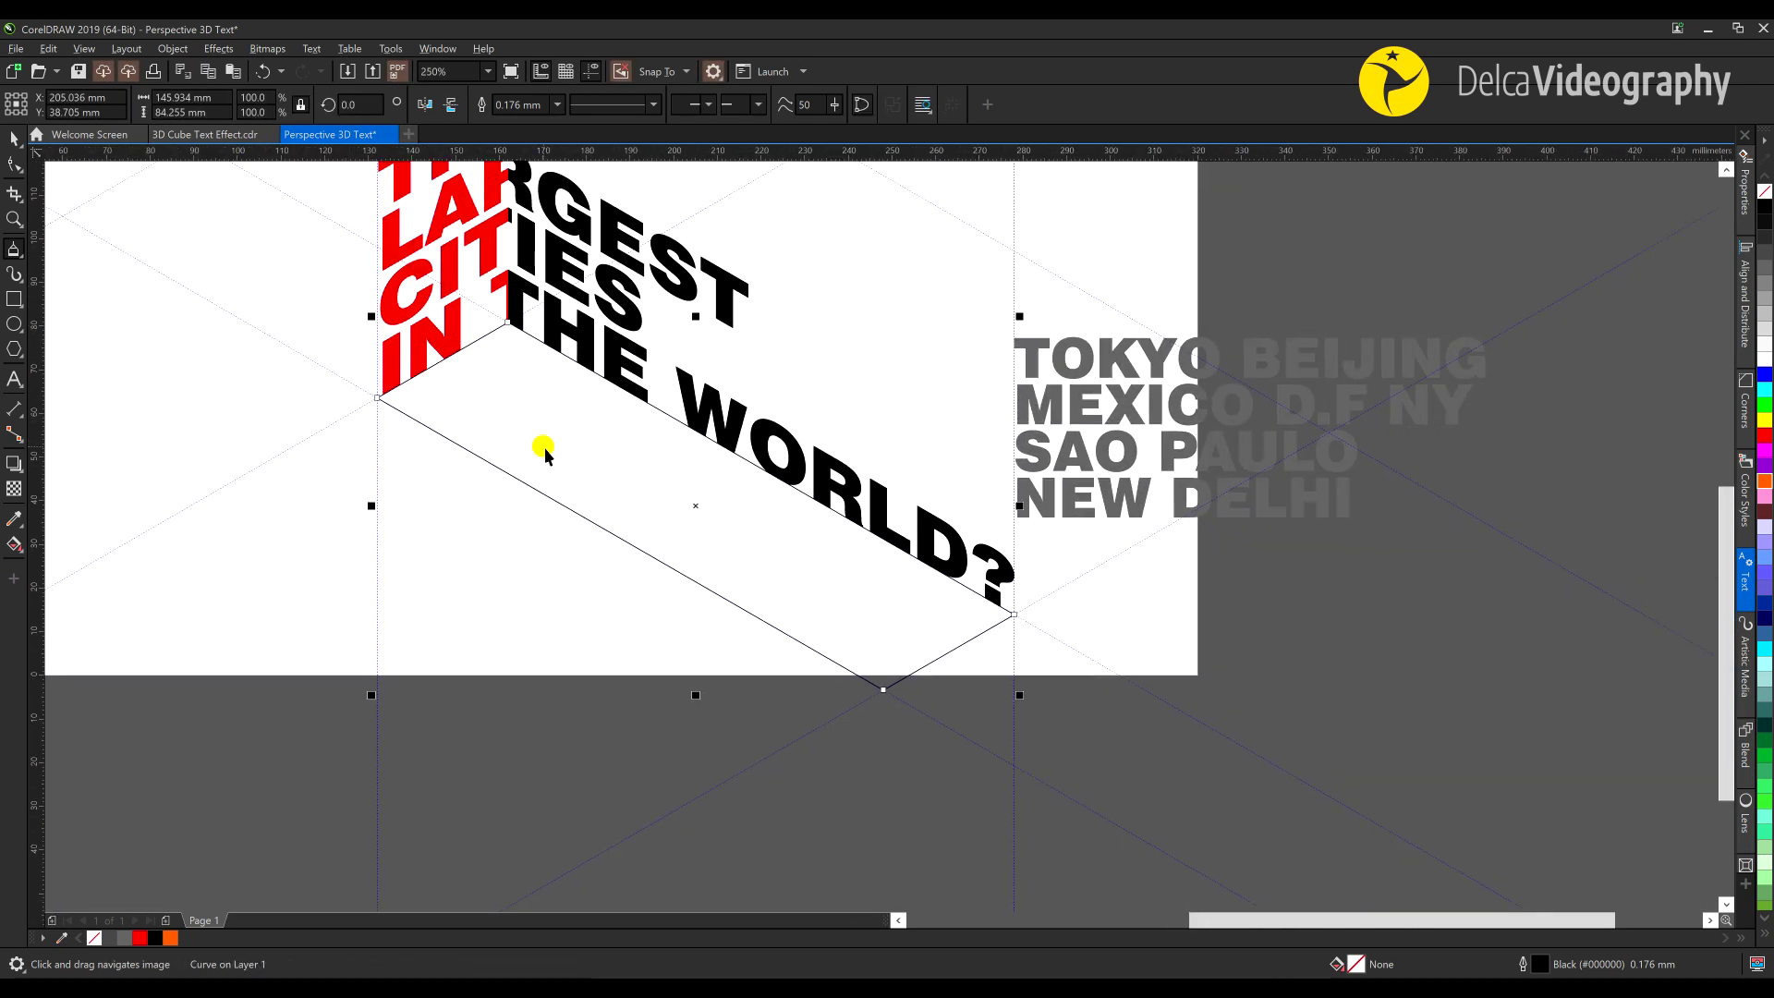
Add a one-step inward contour to the parallelogram with an offset of 1 mm
left_click(14, 464)
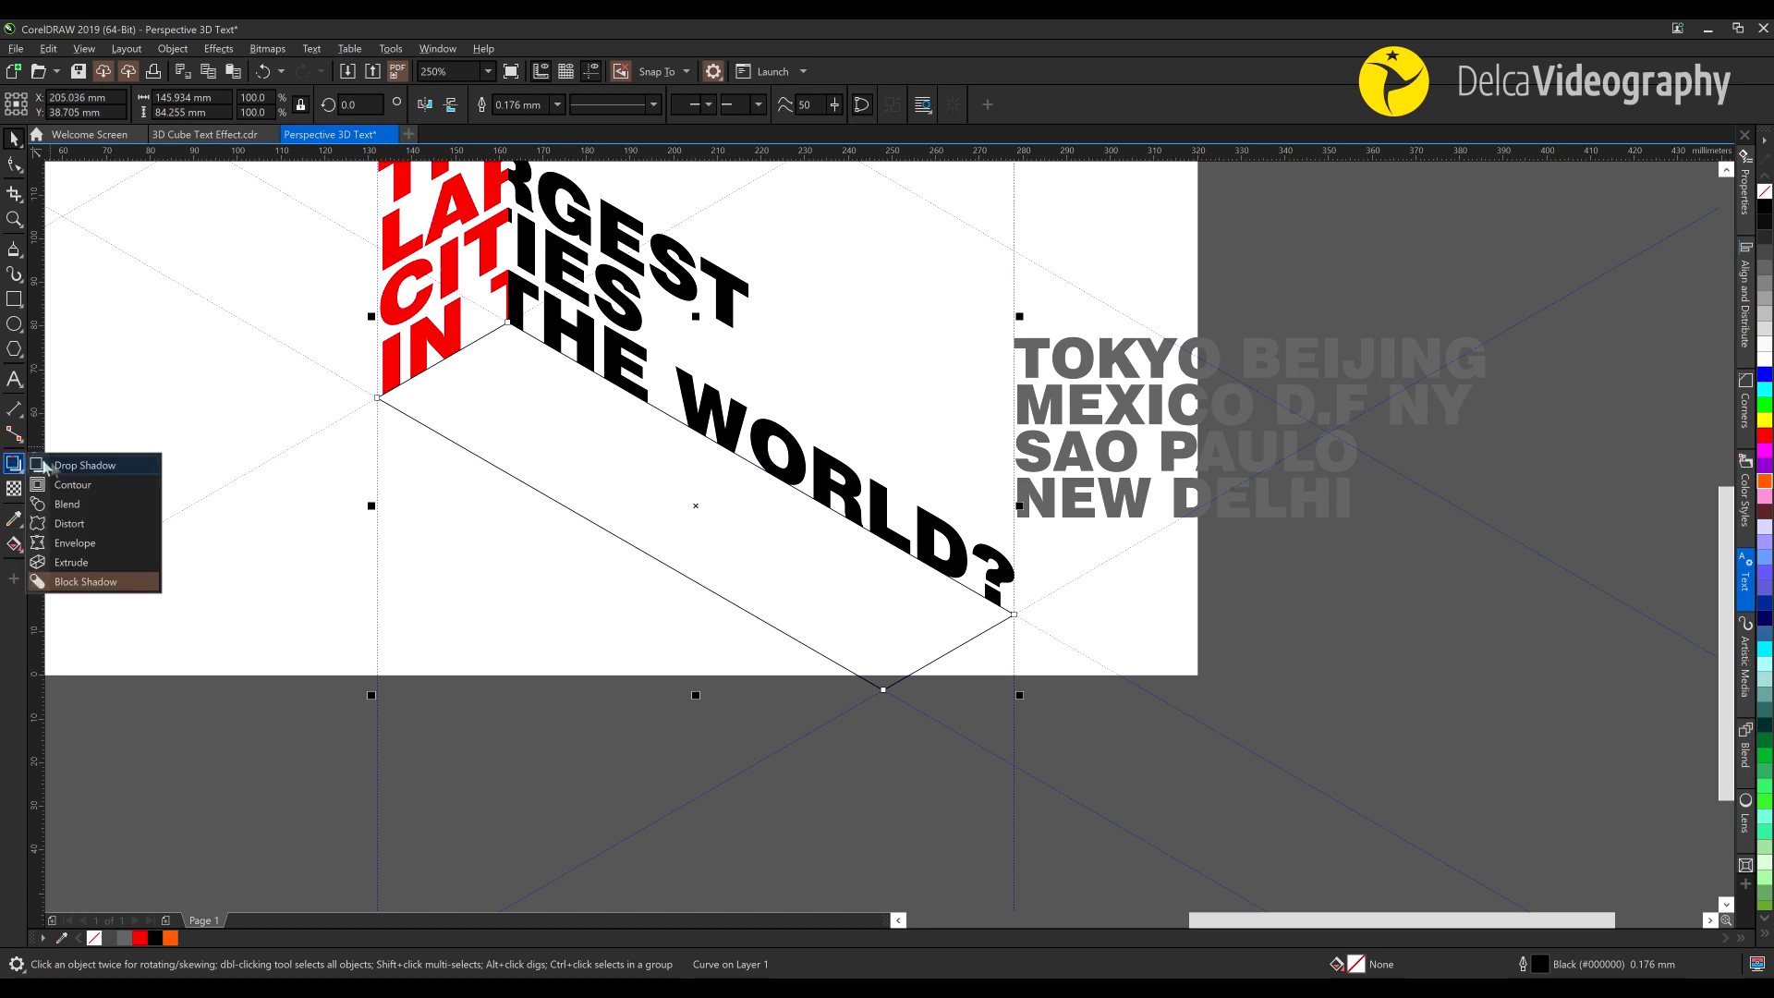
left_click(90, 483)
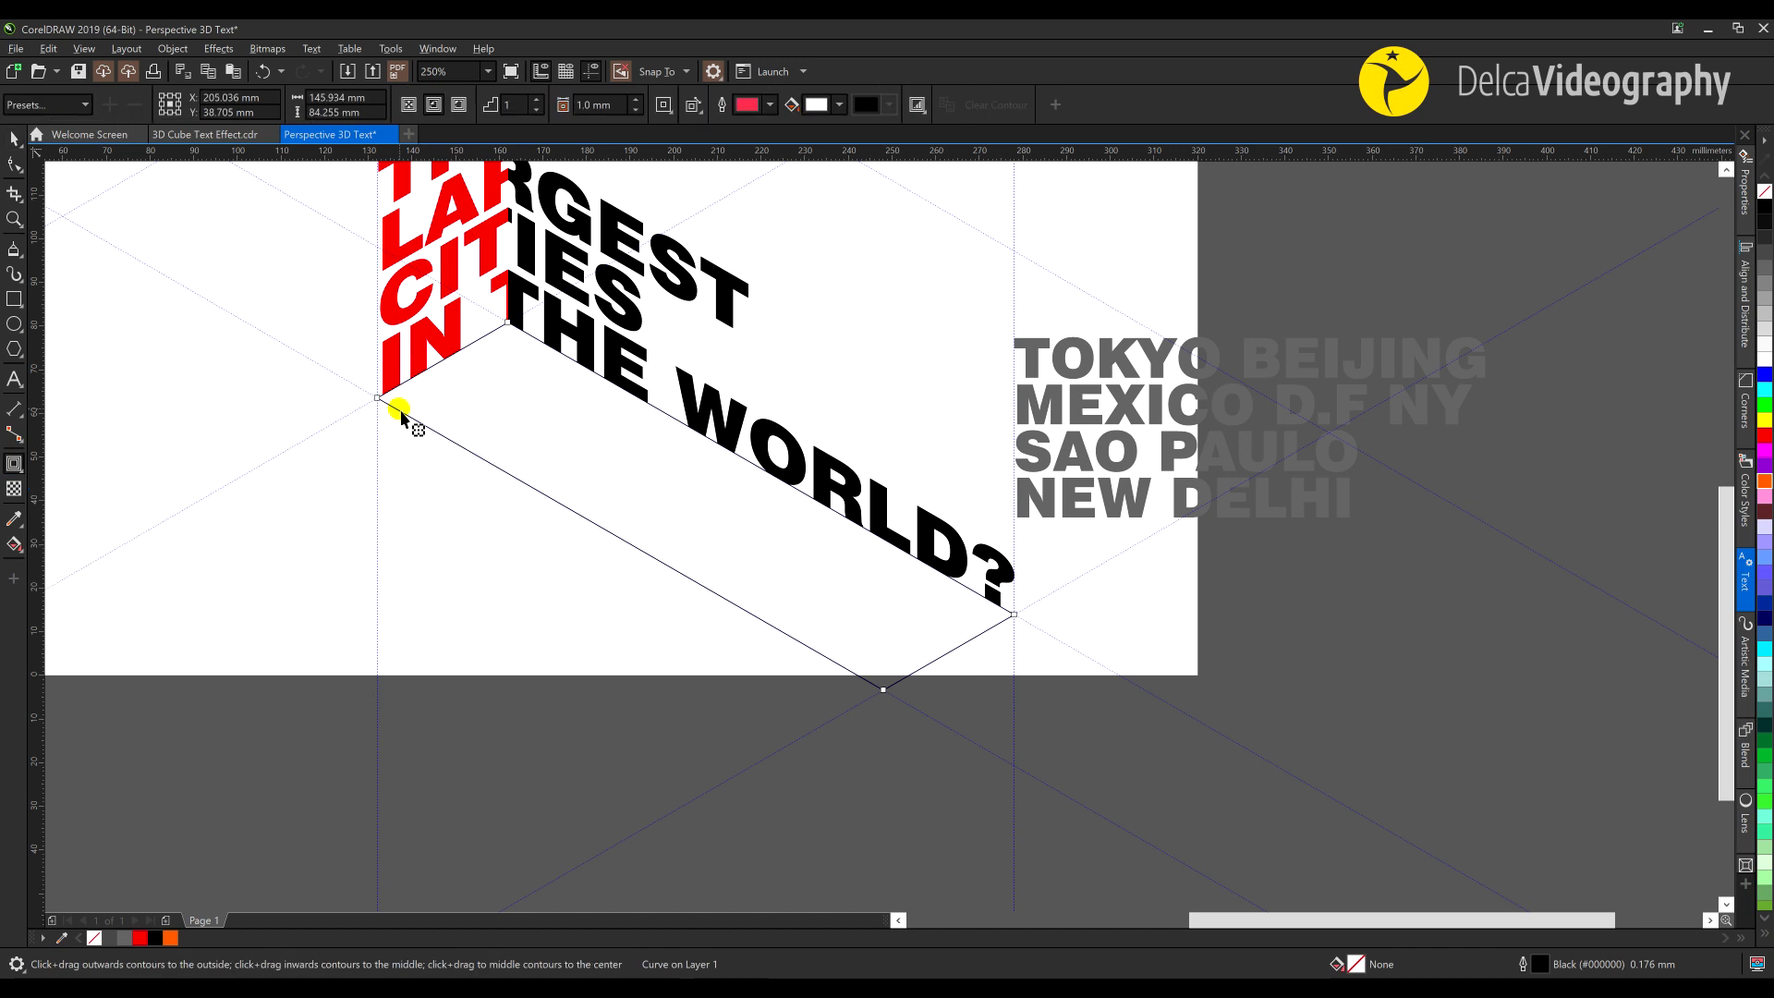
left_click_drag(423, 408, 379, 413)
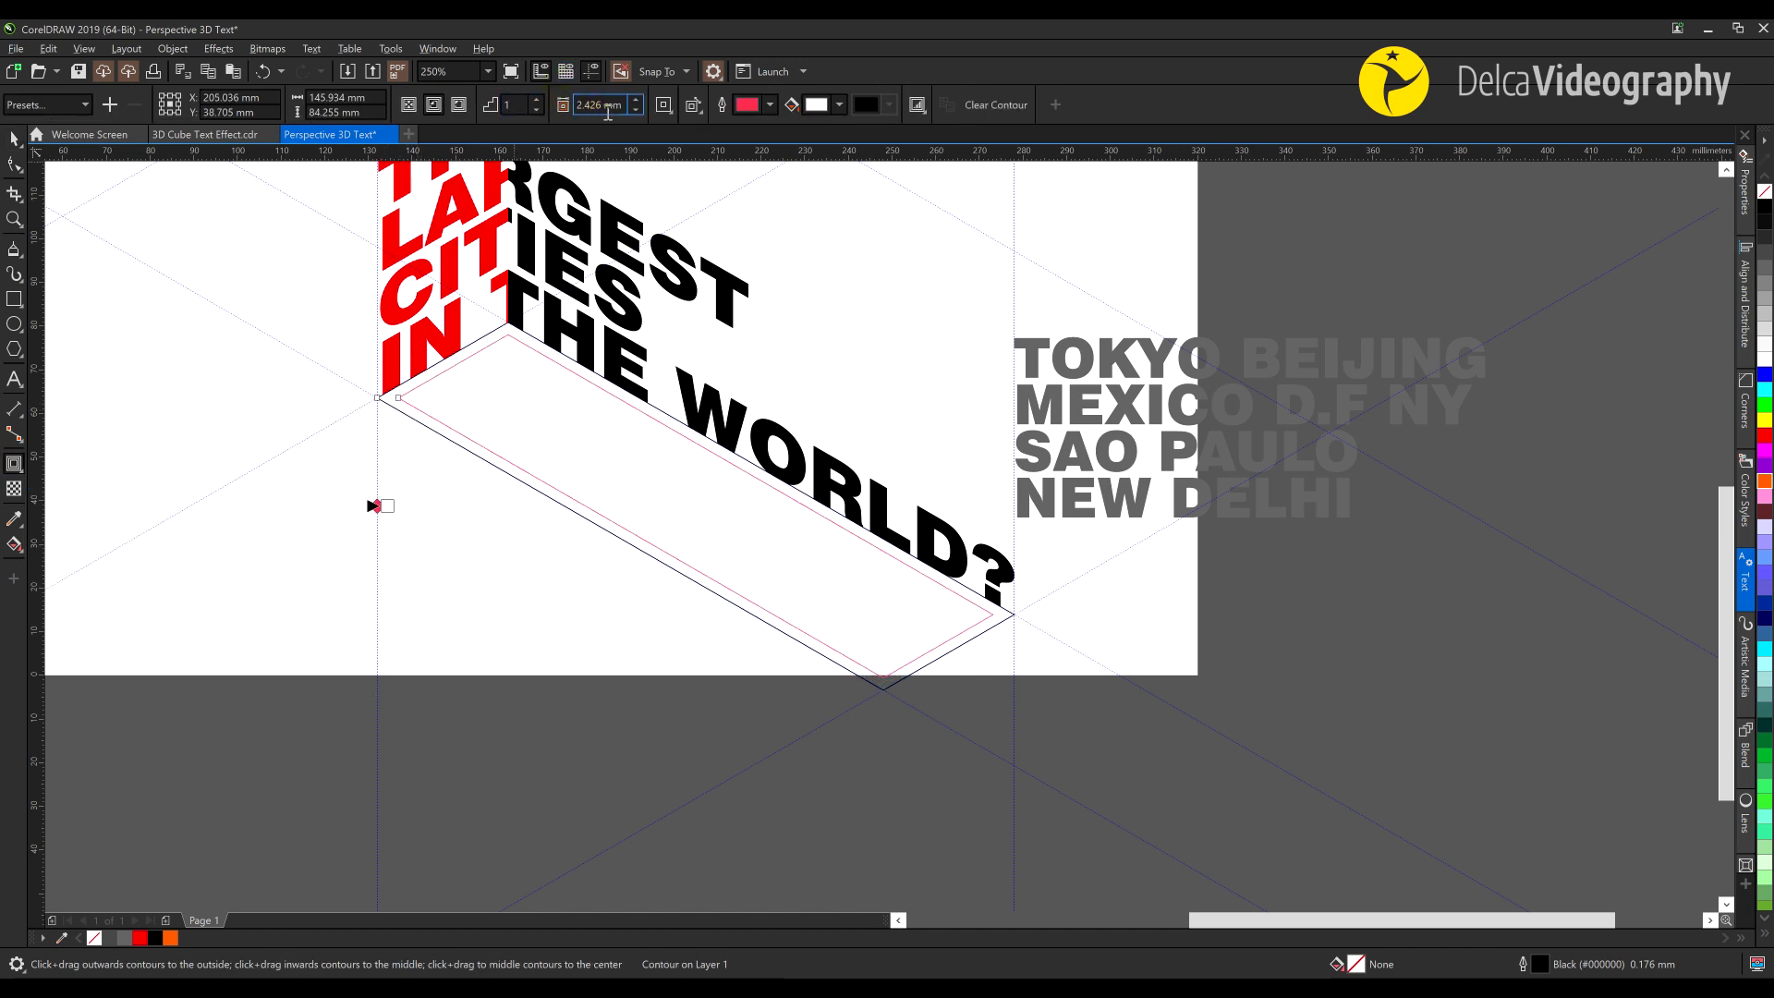
type("1")
key("Return")
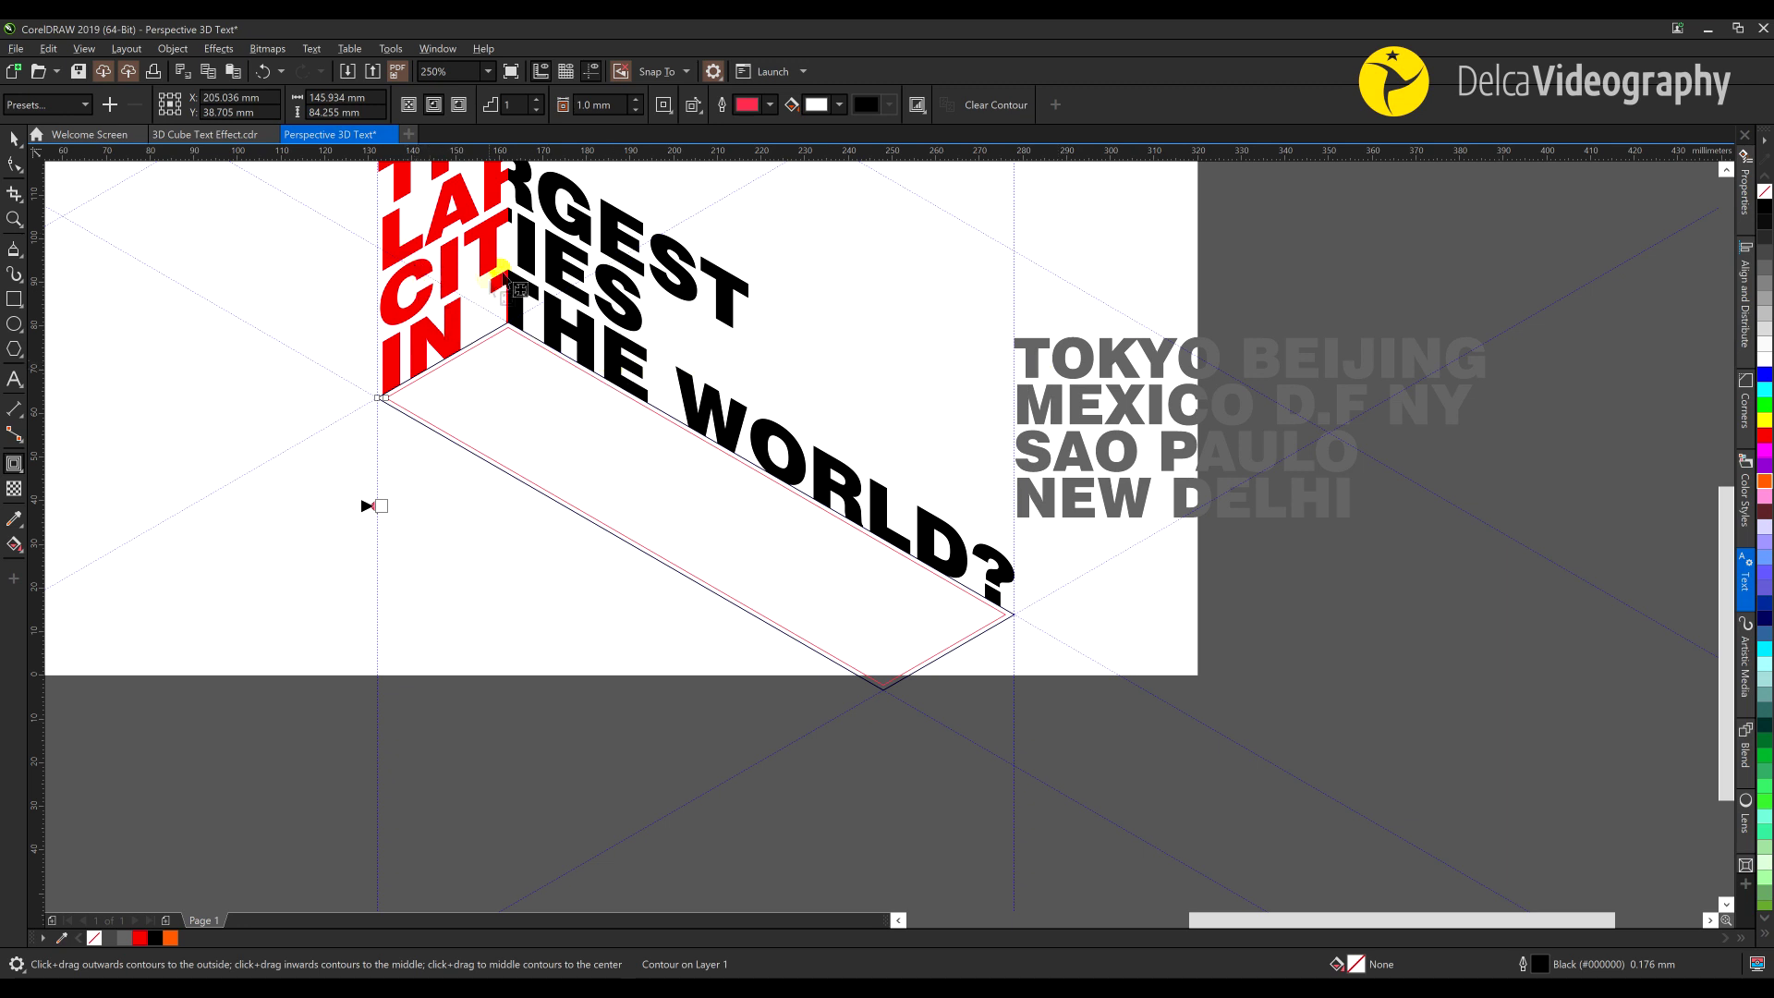
Move the grey city names over the parallelogram and add perspective to them
scroll(500, 270, "up", 1)
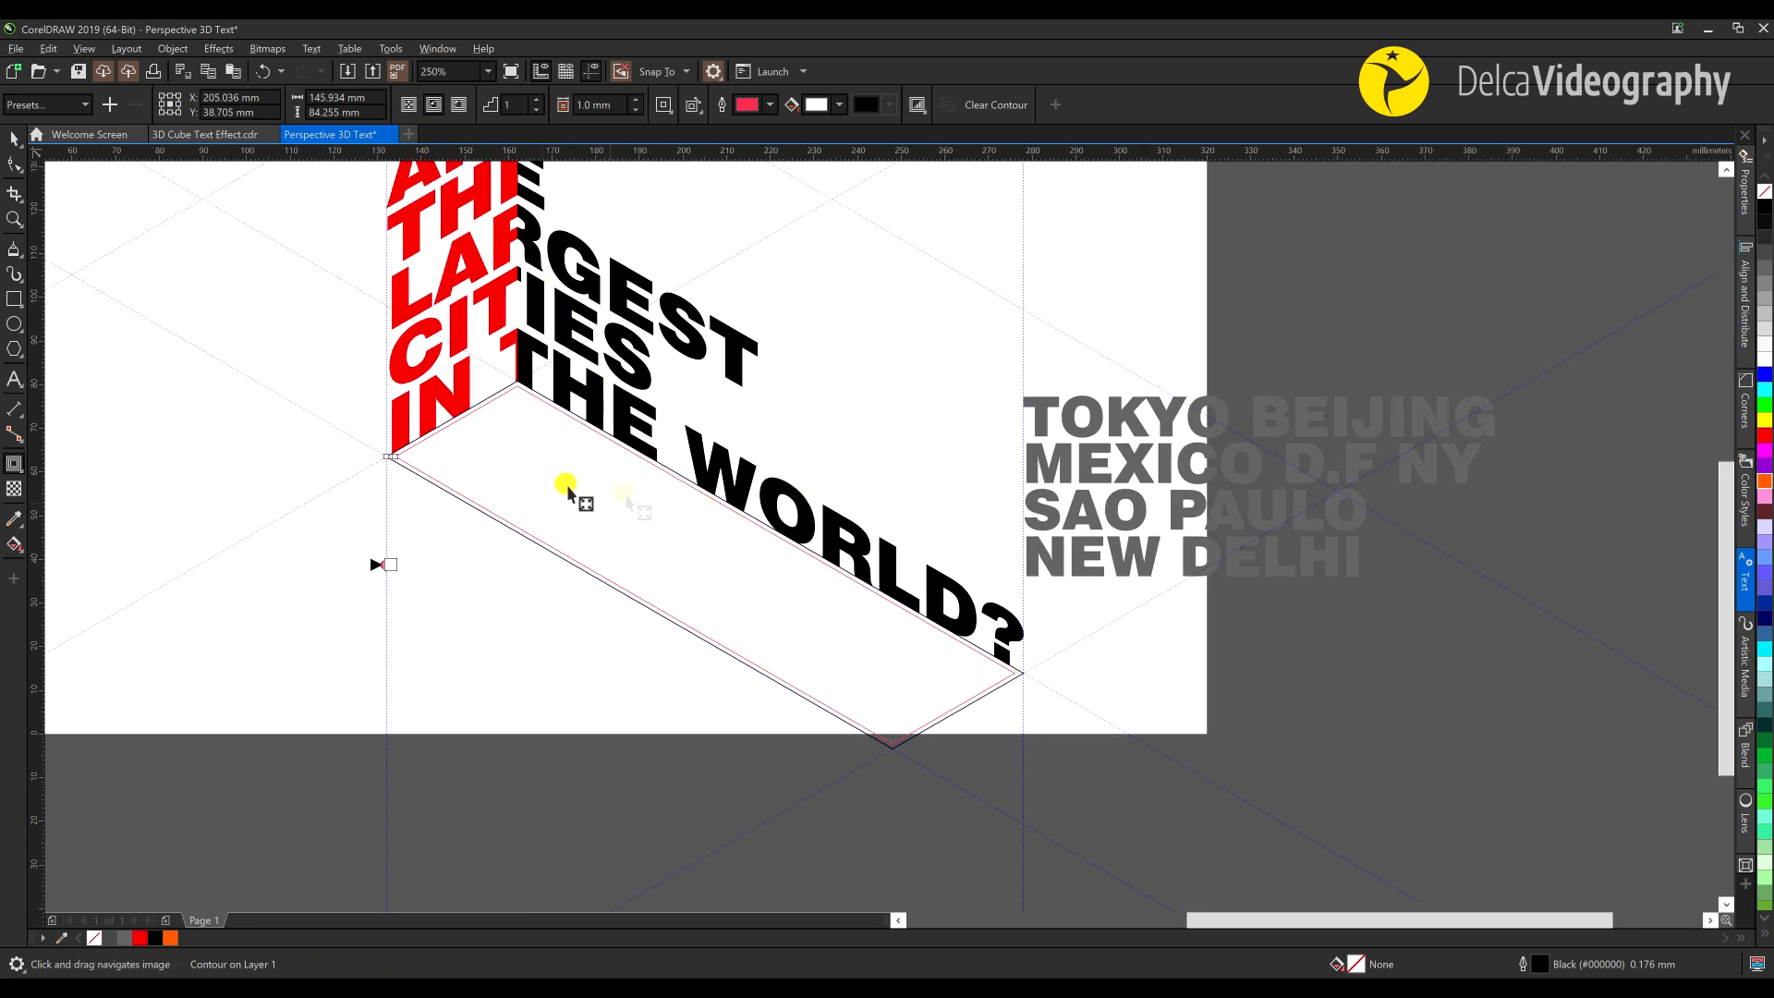
left_click_drag(1035, 413, 515, 488)
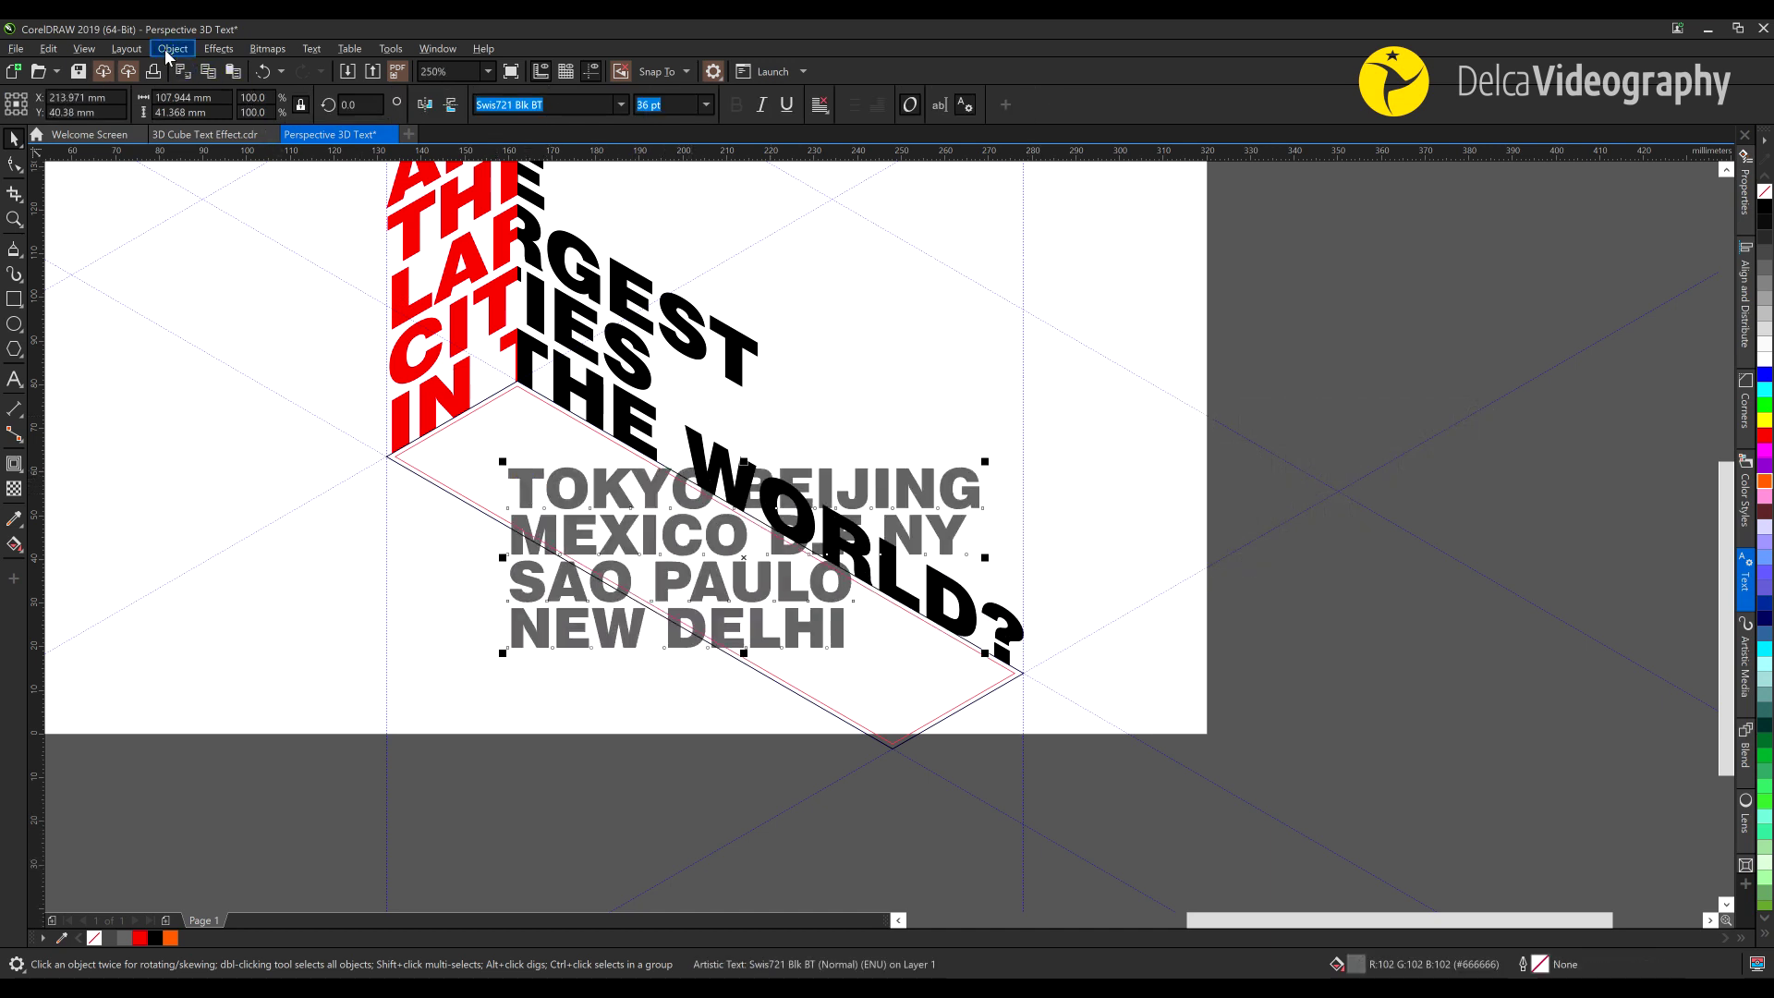
left_click(168, 53)
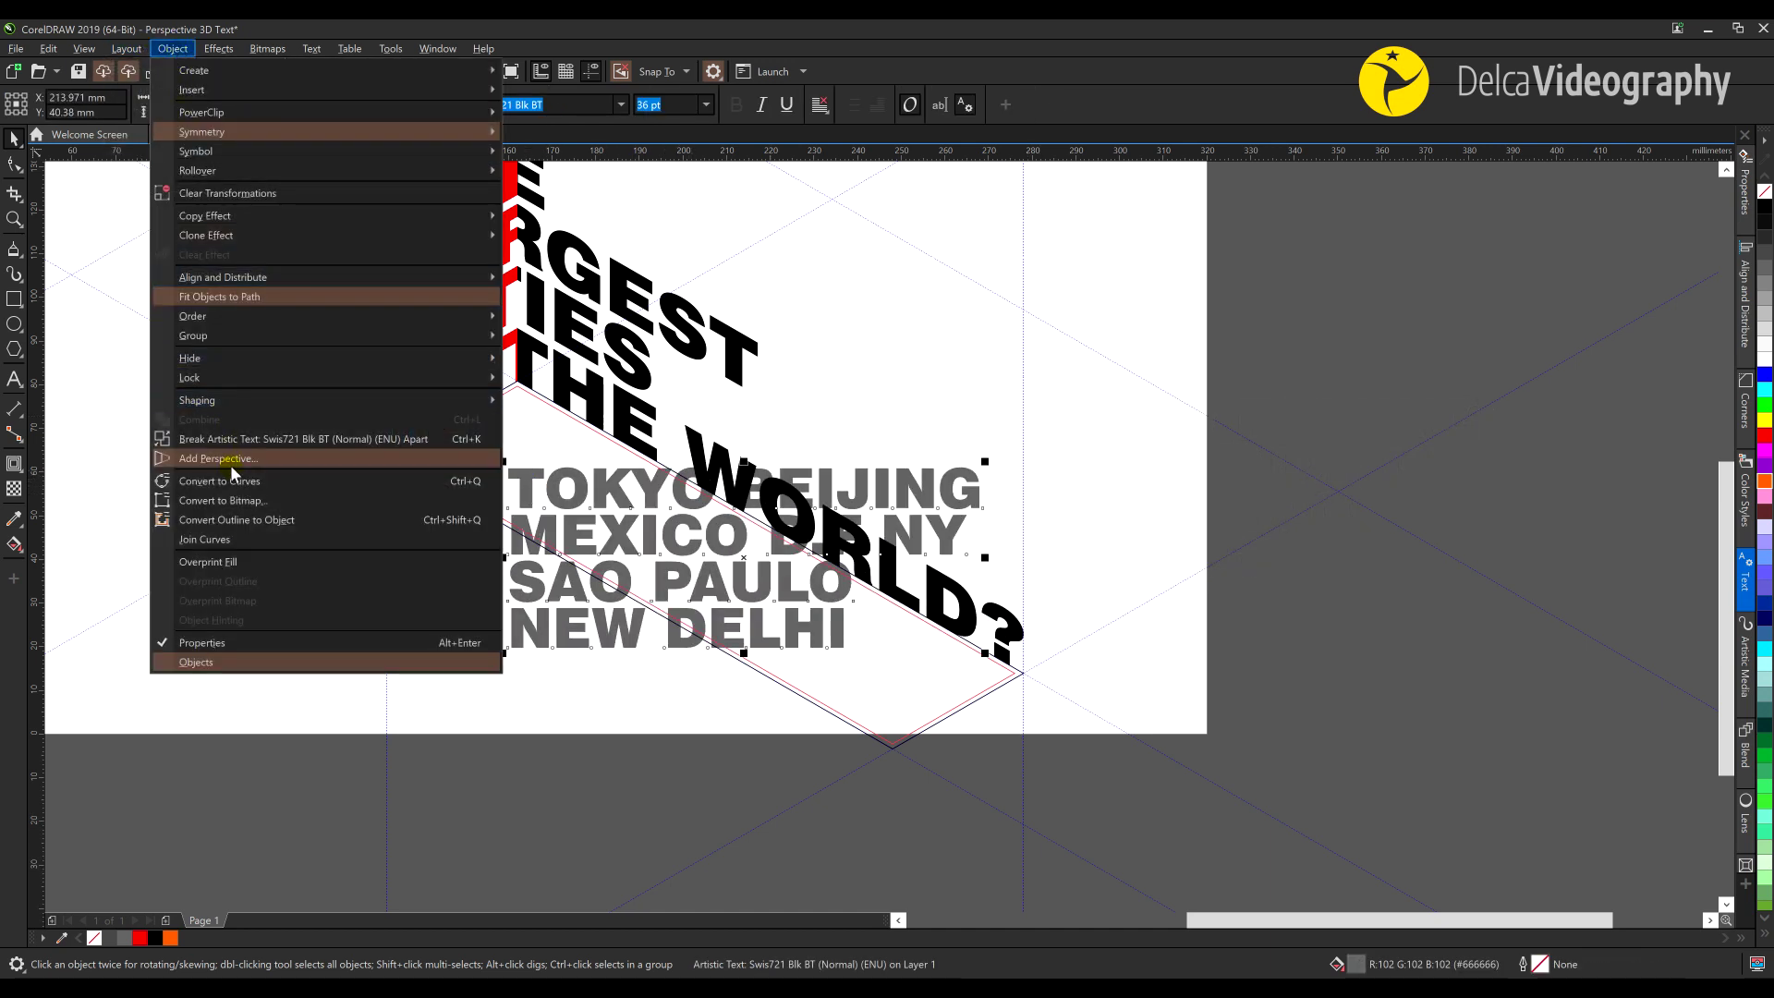
left_click(317, 451)
scroll(500, 469, "up", 2)
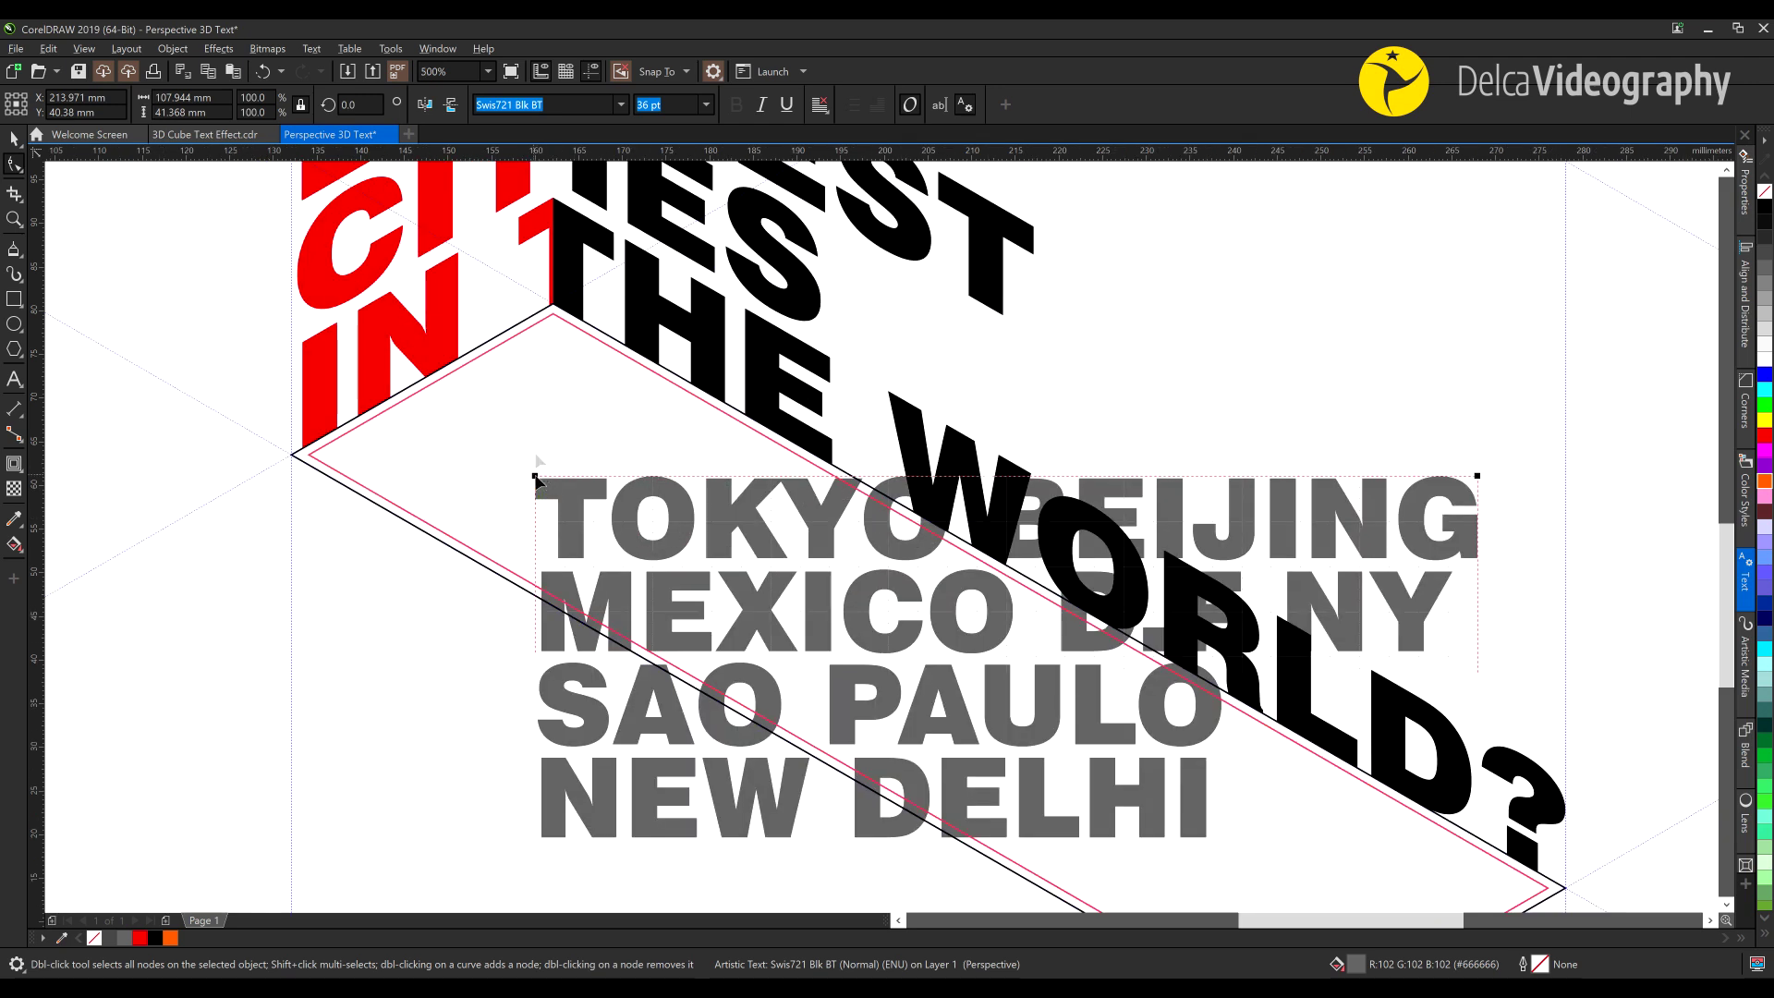
Snap the four perspective corners of the city names to the corners of the inner contour and deselect the text
left_click_drag(553, 314, 553, 314)
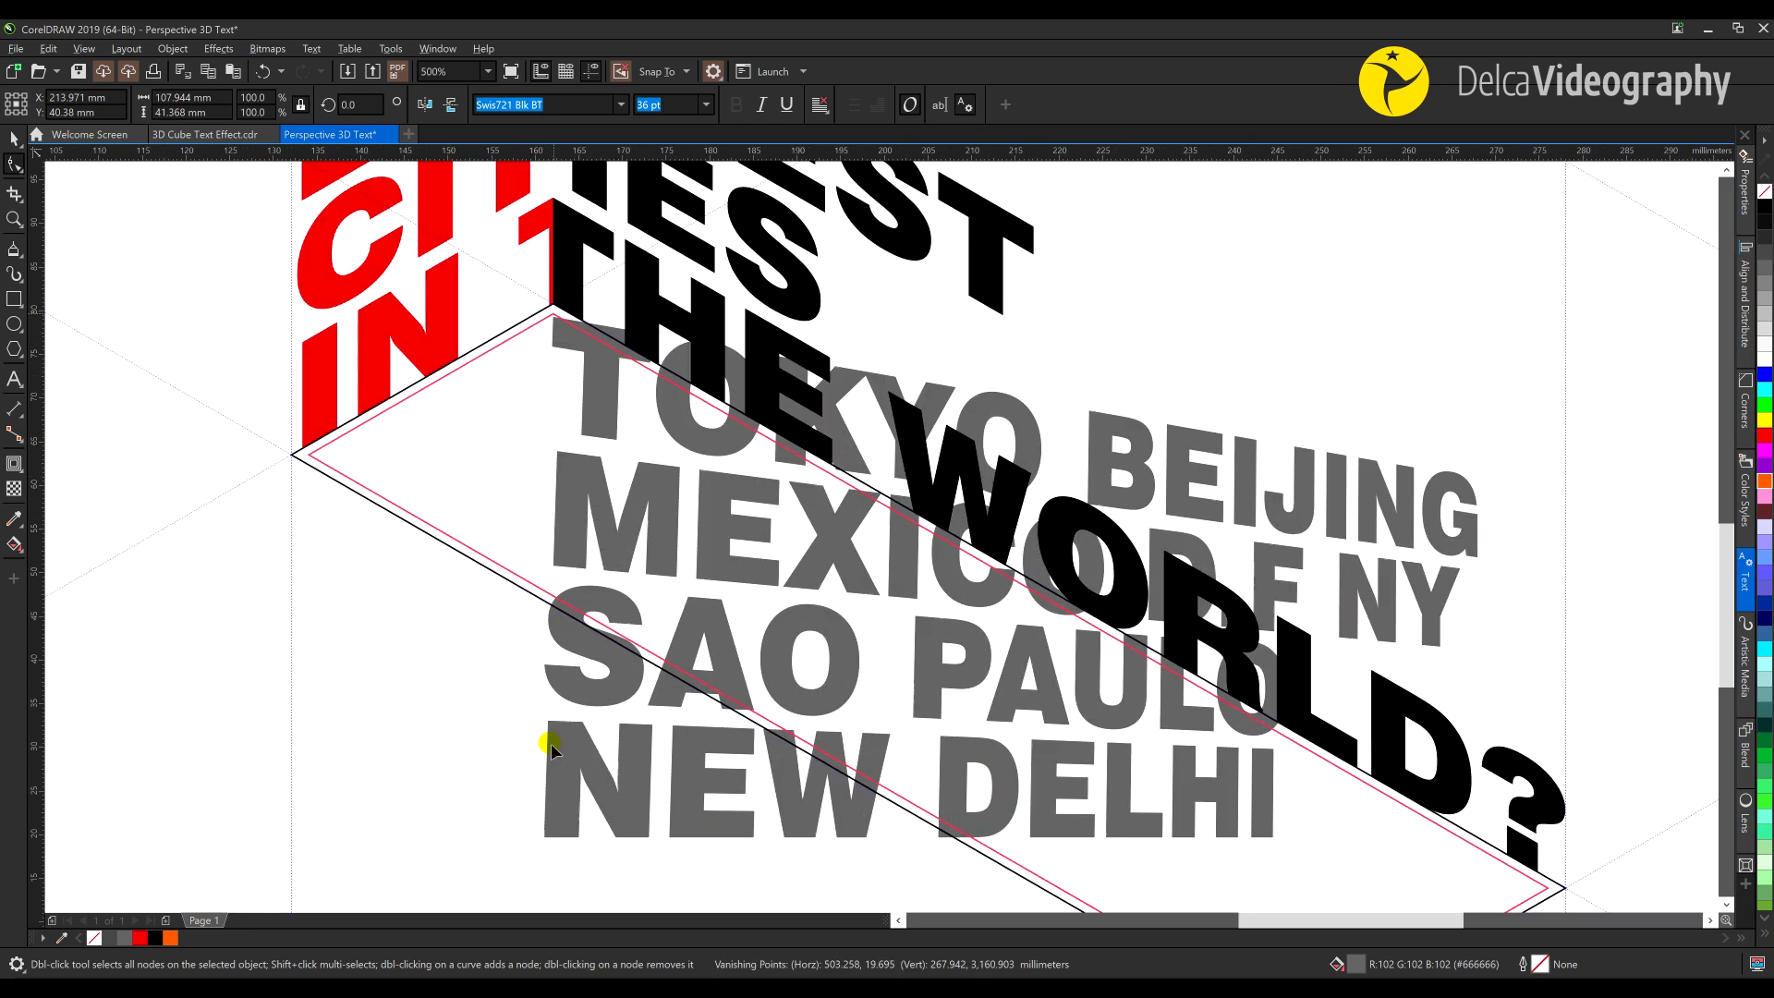
left_click_drag(329, 497, 305, 457)
left_click_drag(800, 624, 369, 197)
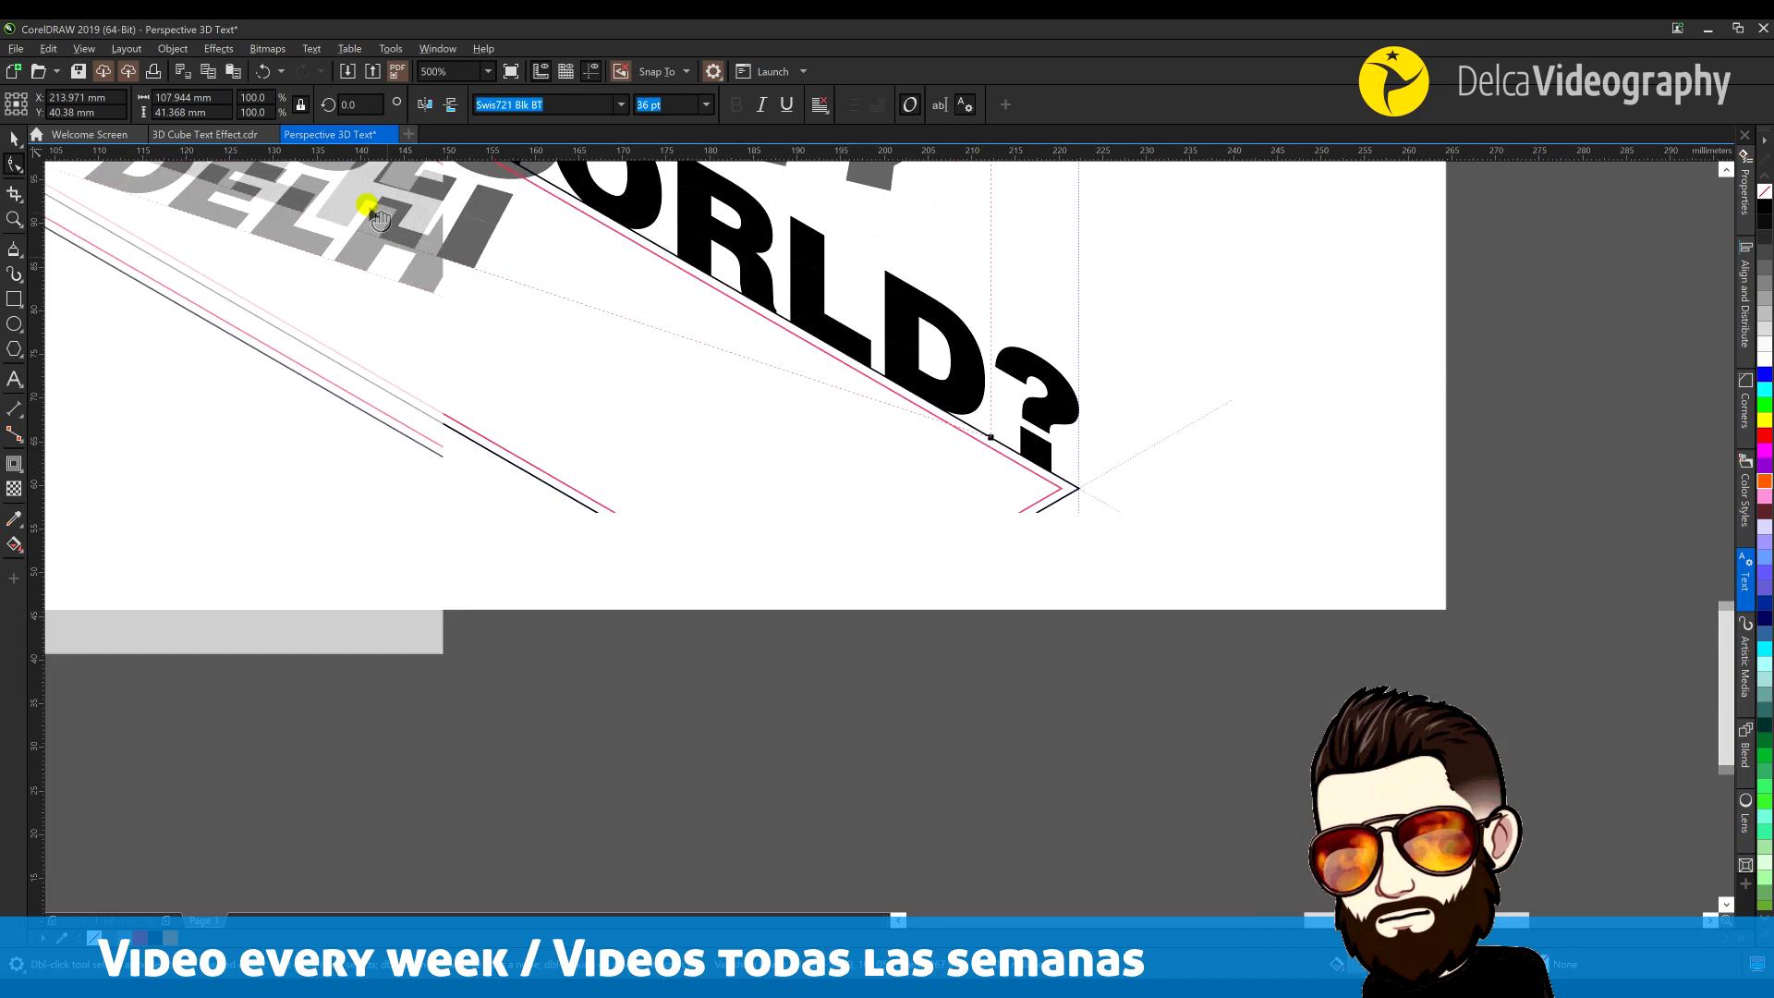
left_click_drag(812, 626, 812, 627)
scroll(812, 626, "down", 2)
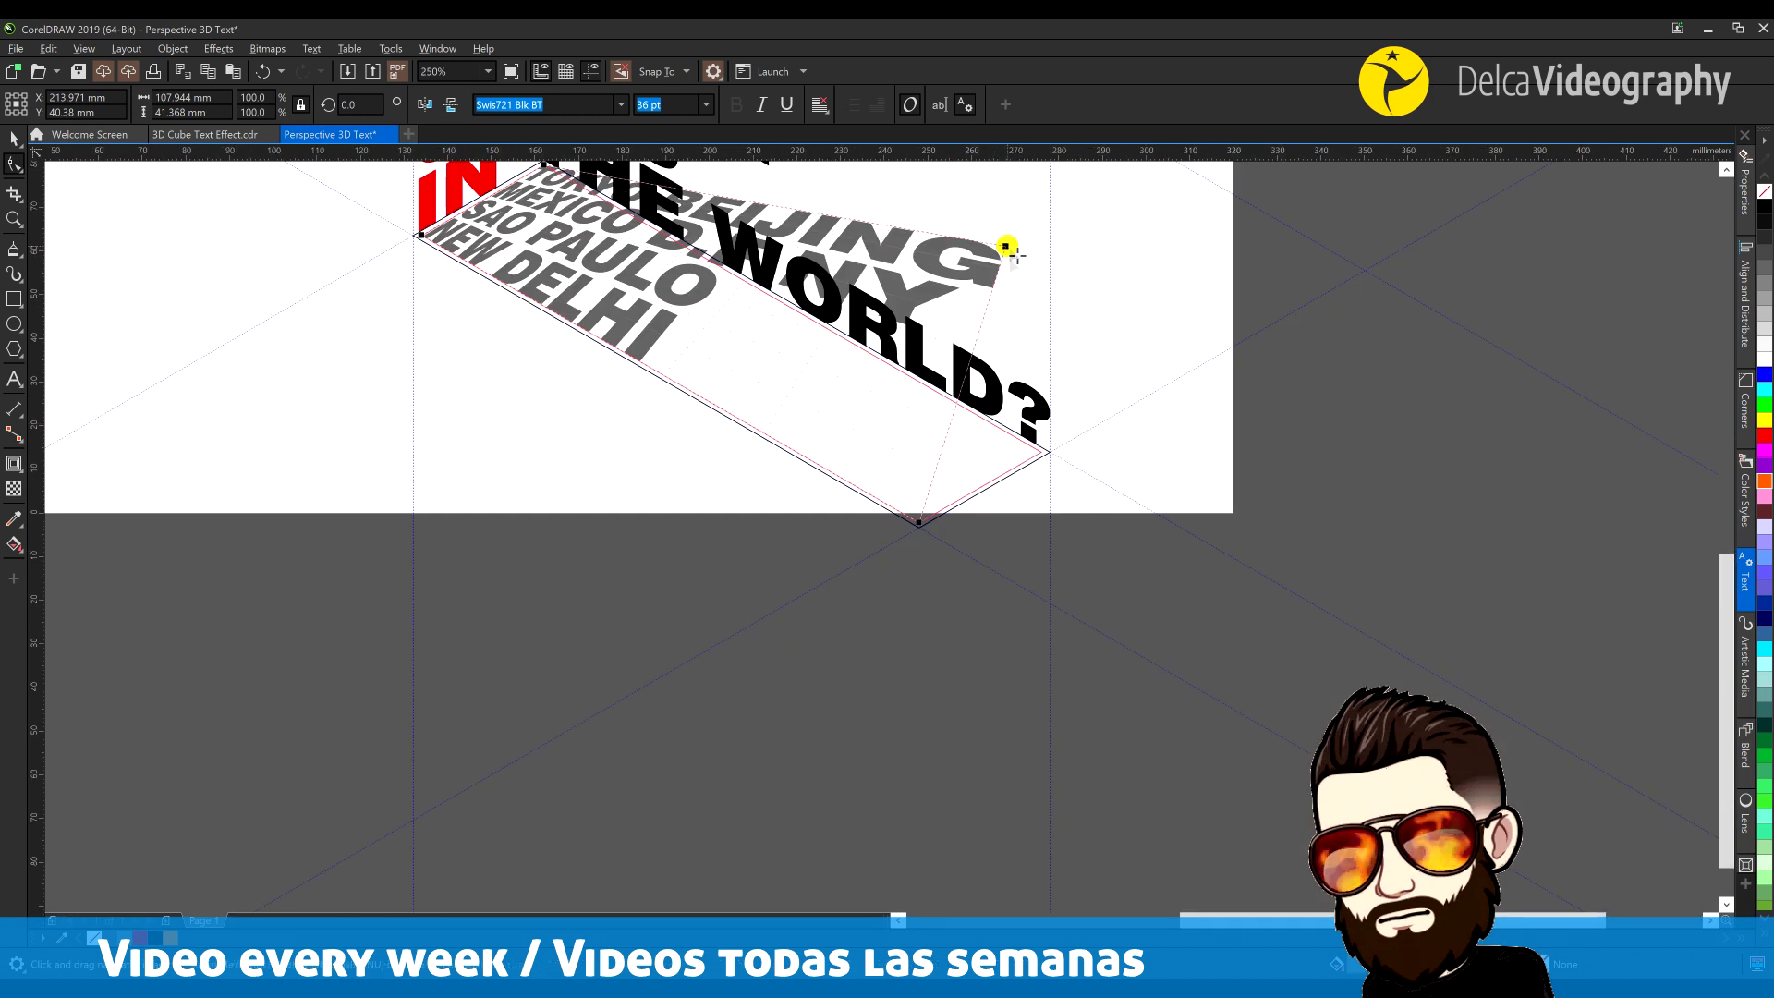
key("Escape")
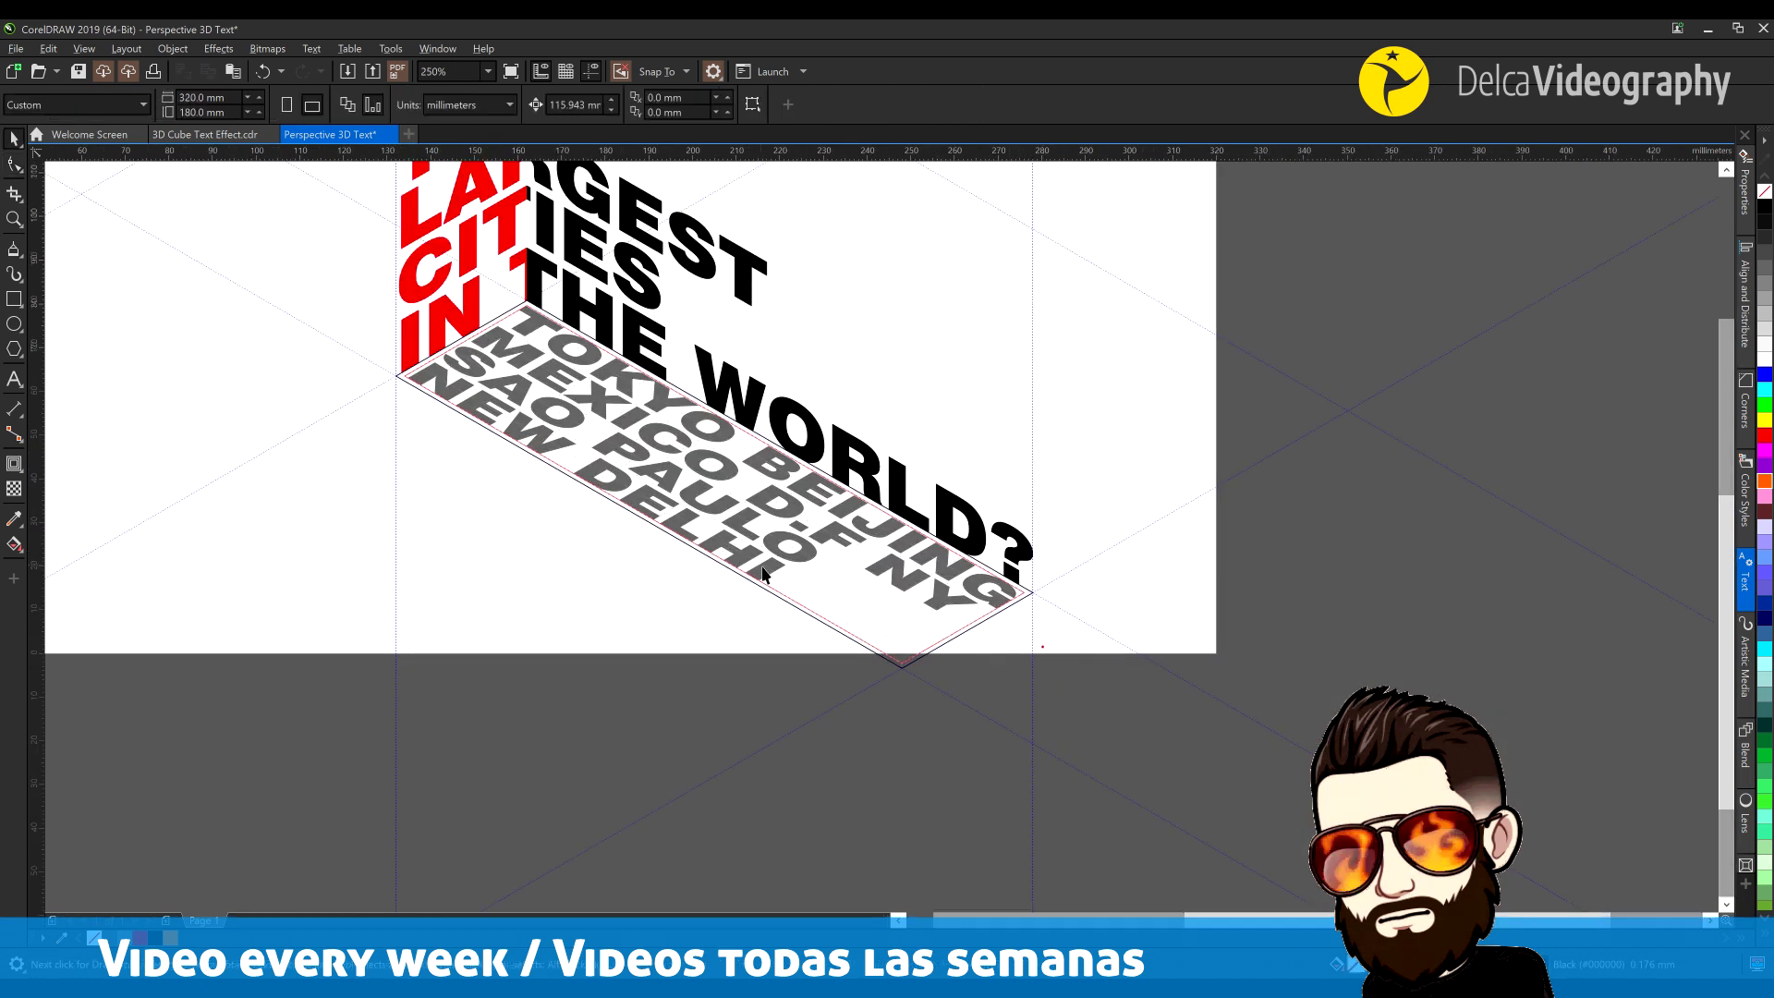
Hide the guidelines and delete the parallelogram together with its contour from around the city names
scroll(763, 574, "down", 3)
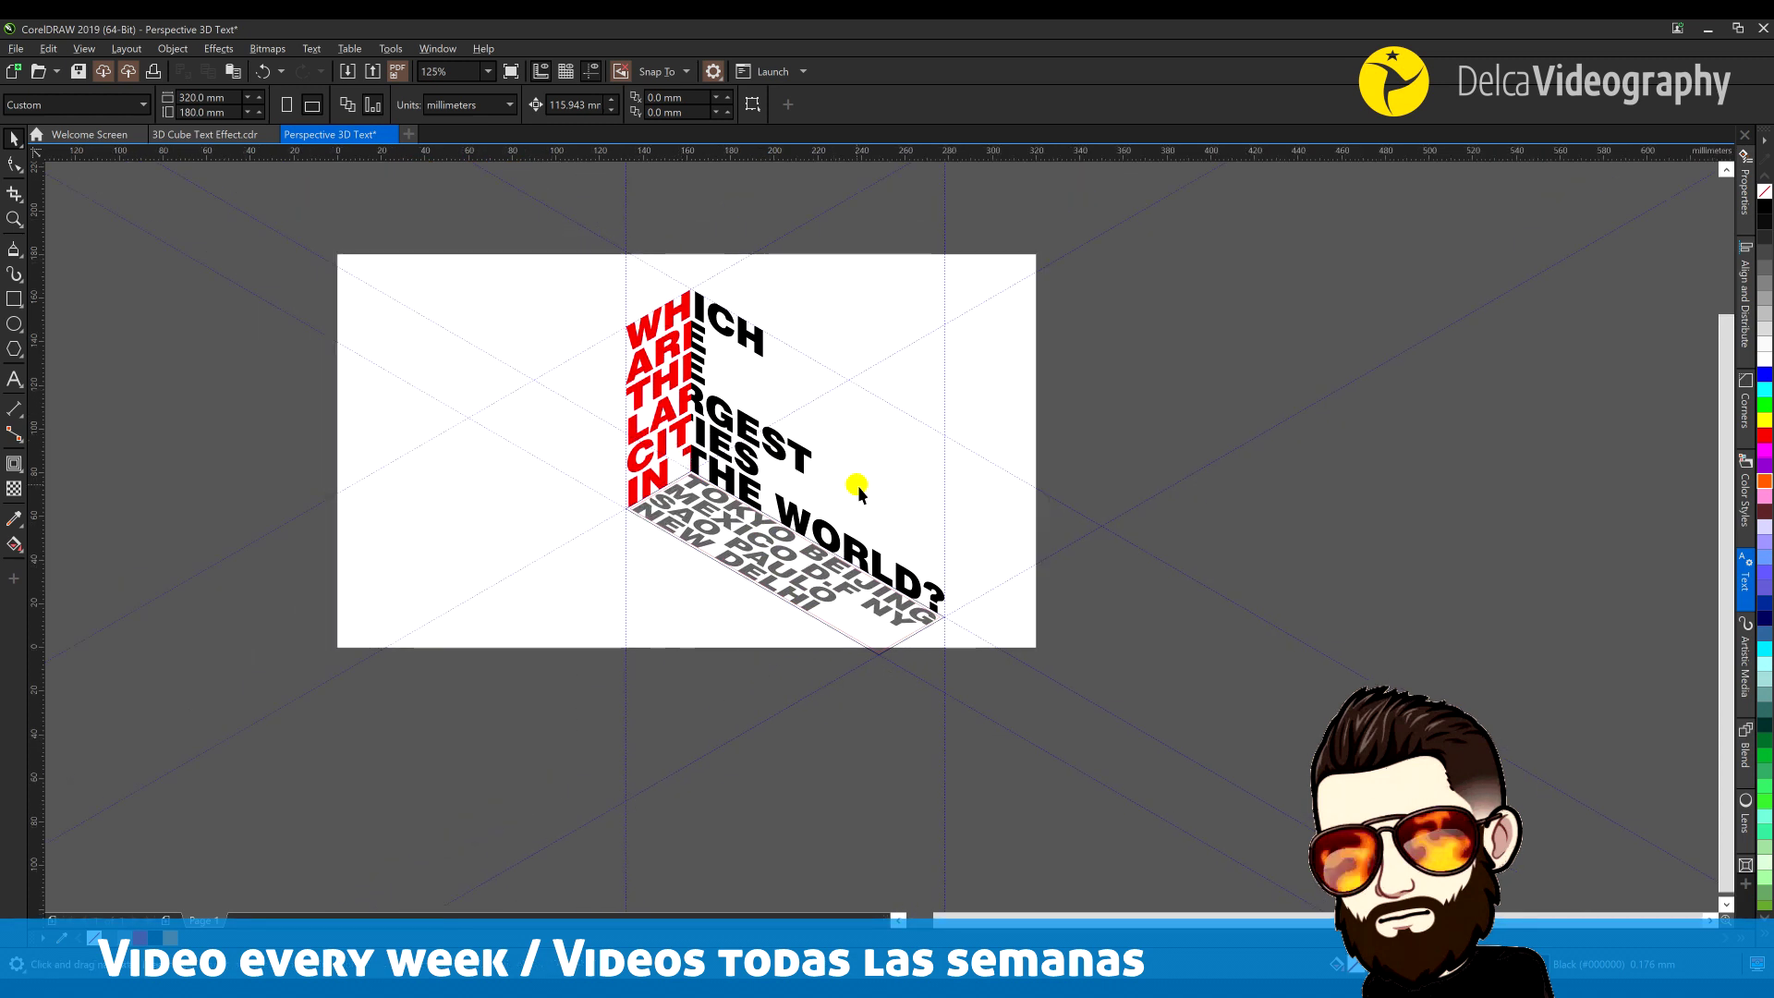
left_click(590, 72)
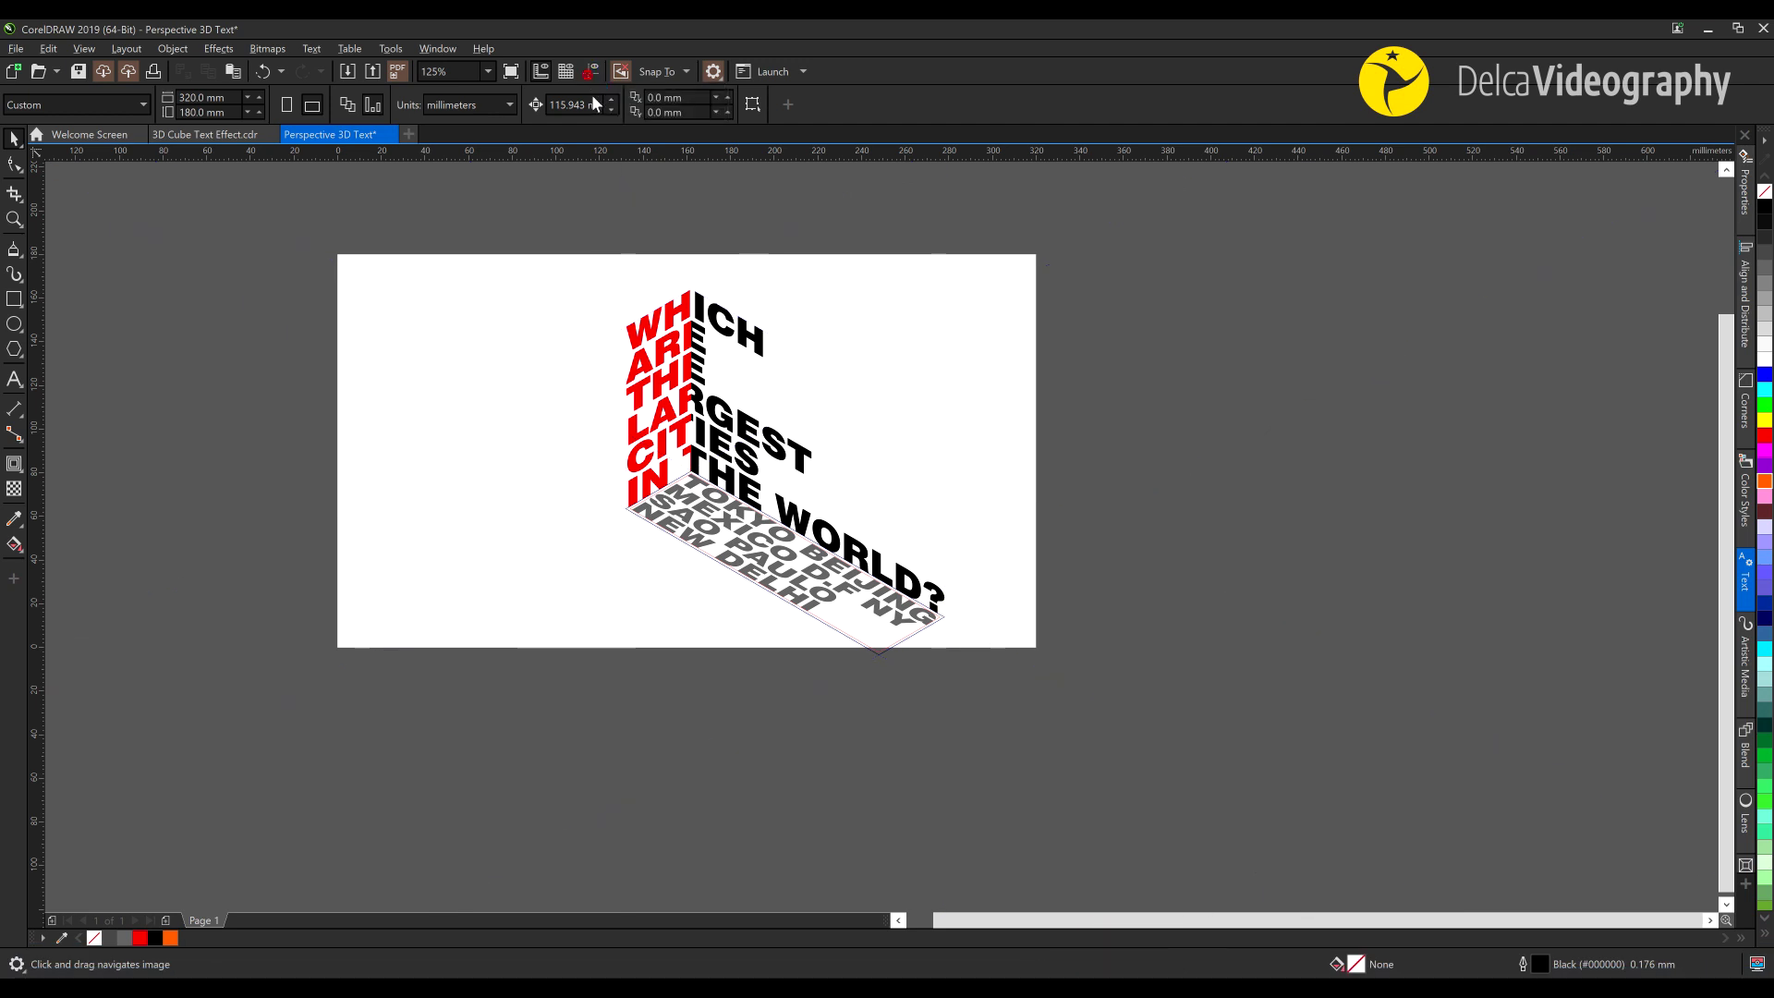
scroll(776, 625, "up", 2)
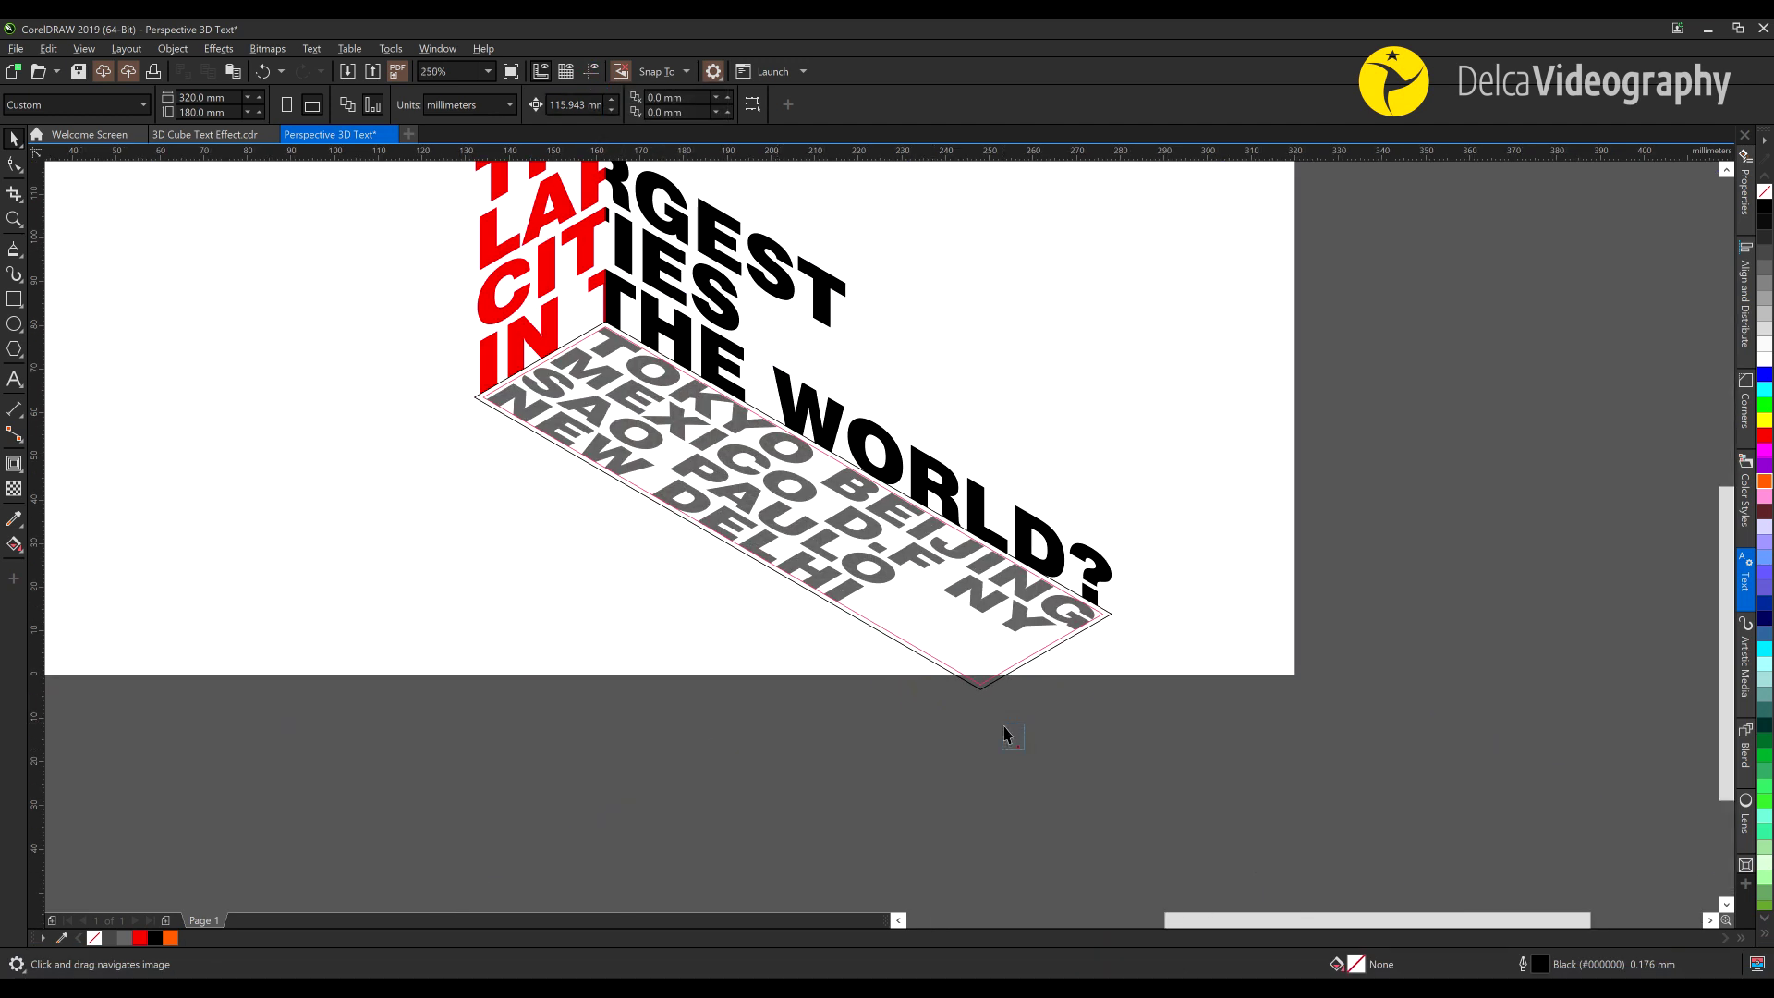
left_click(986, 693)
key("Delete")
left_click(649, 566)
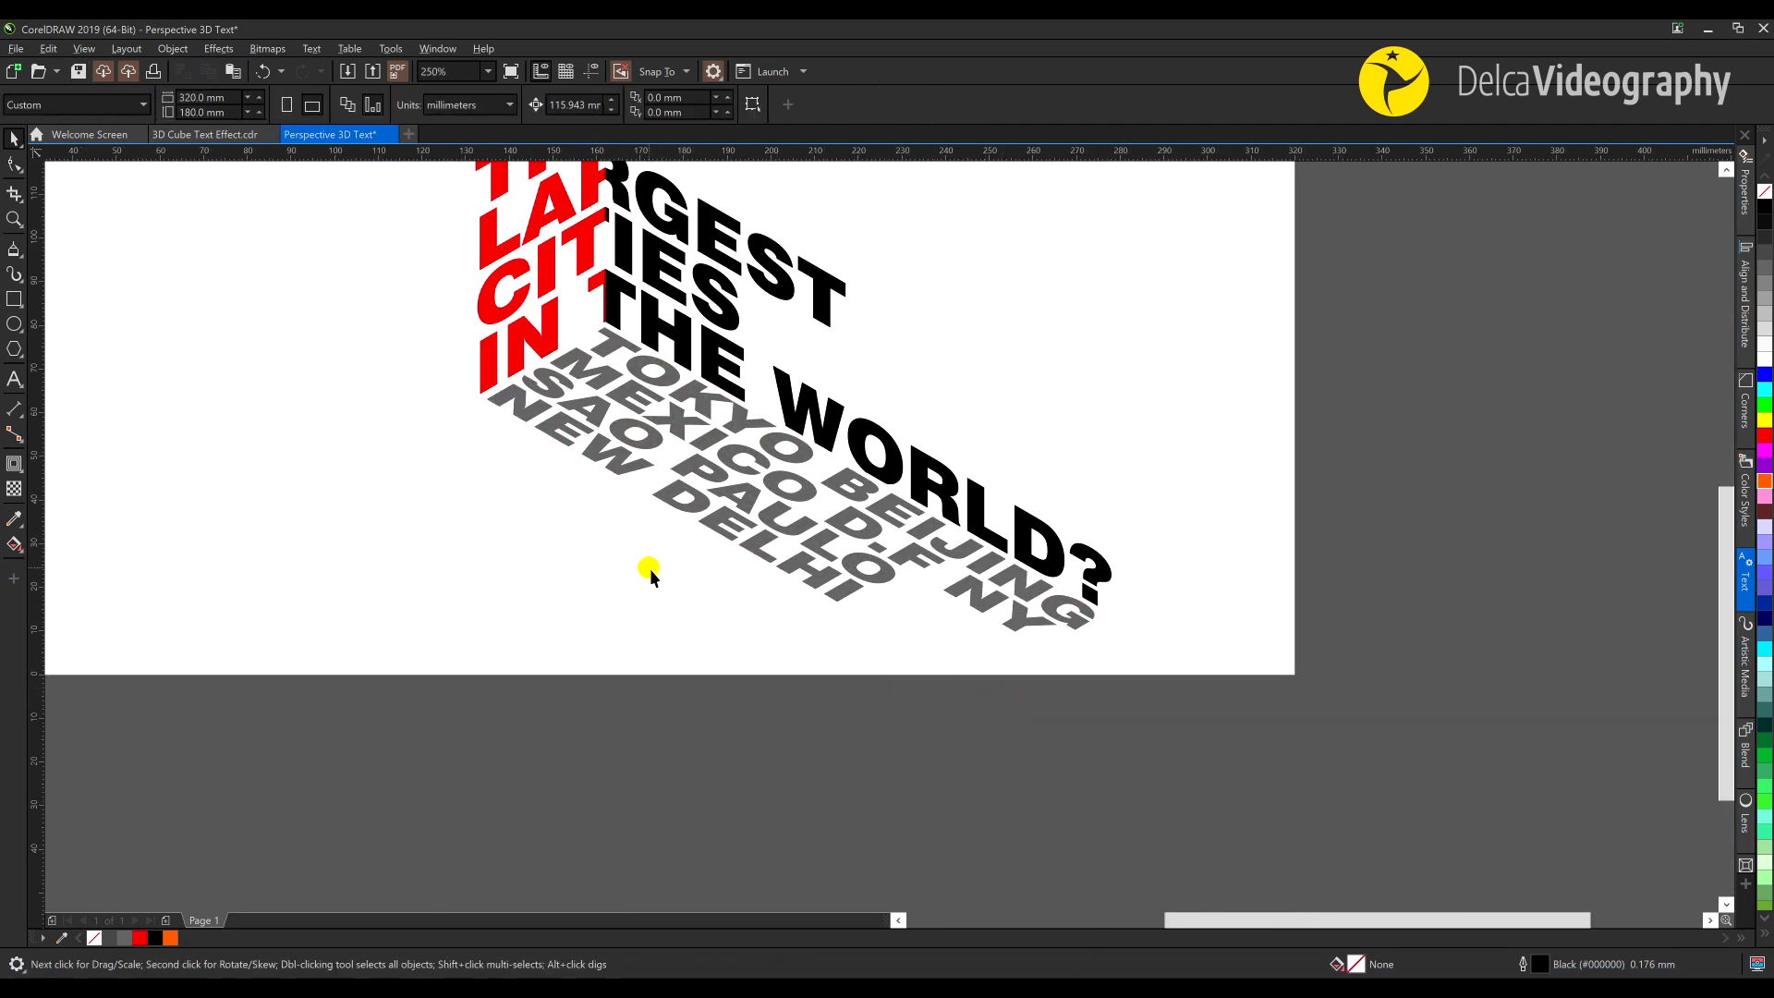
scroll(648, 567, "down", 2)
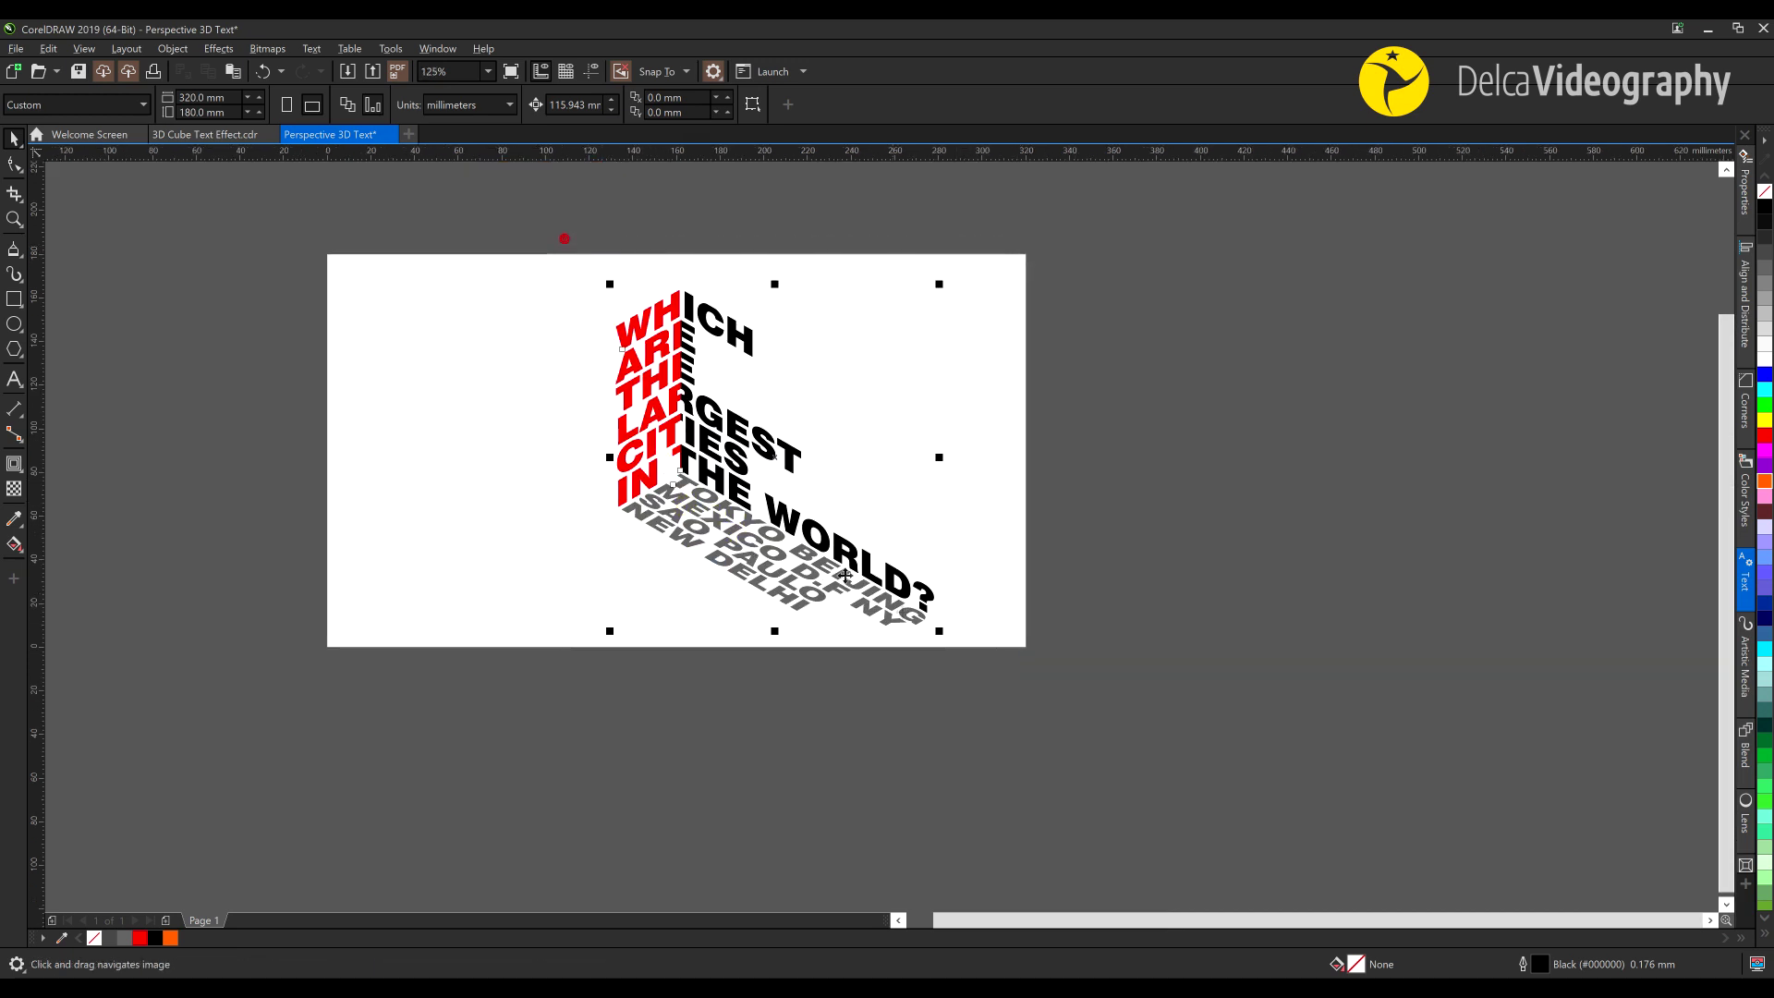
Move the whole cube text slightly up and to the left on the page and fill the city names with dark grey
left_click_drag(874, 466, 843, 455)
left_click(706, 530)
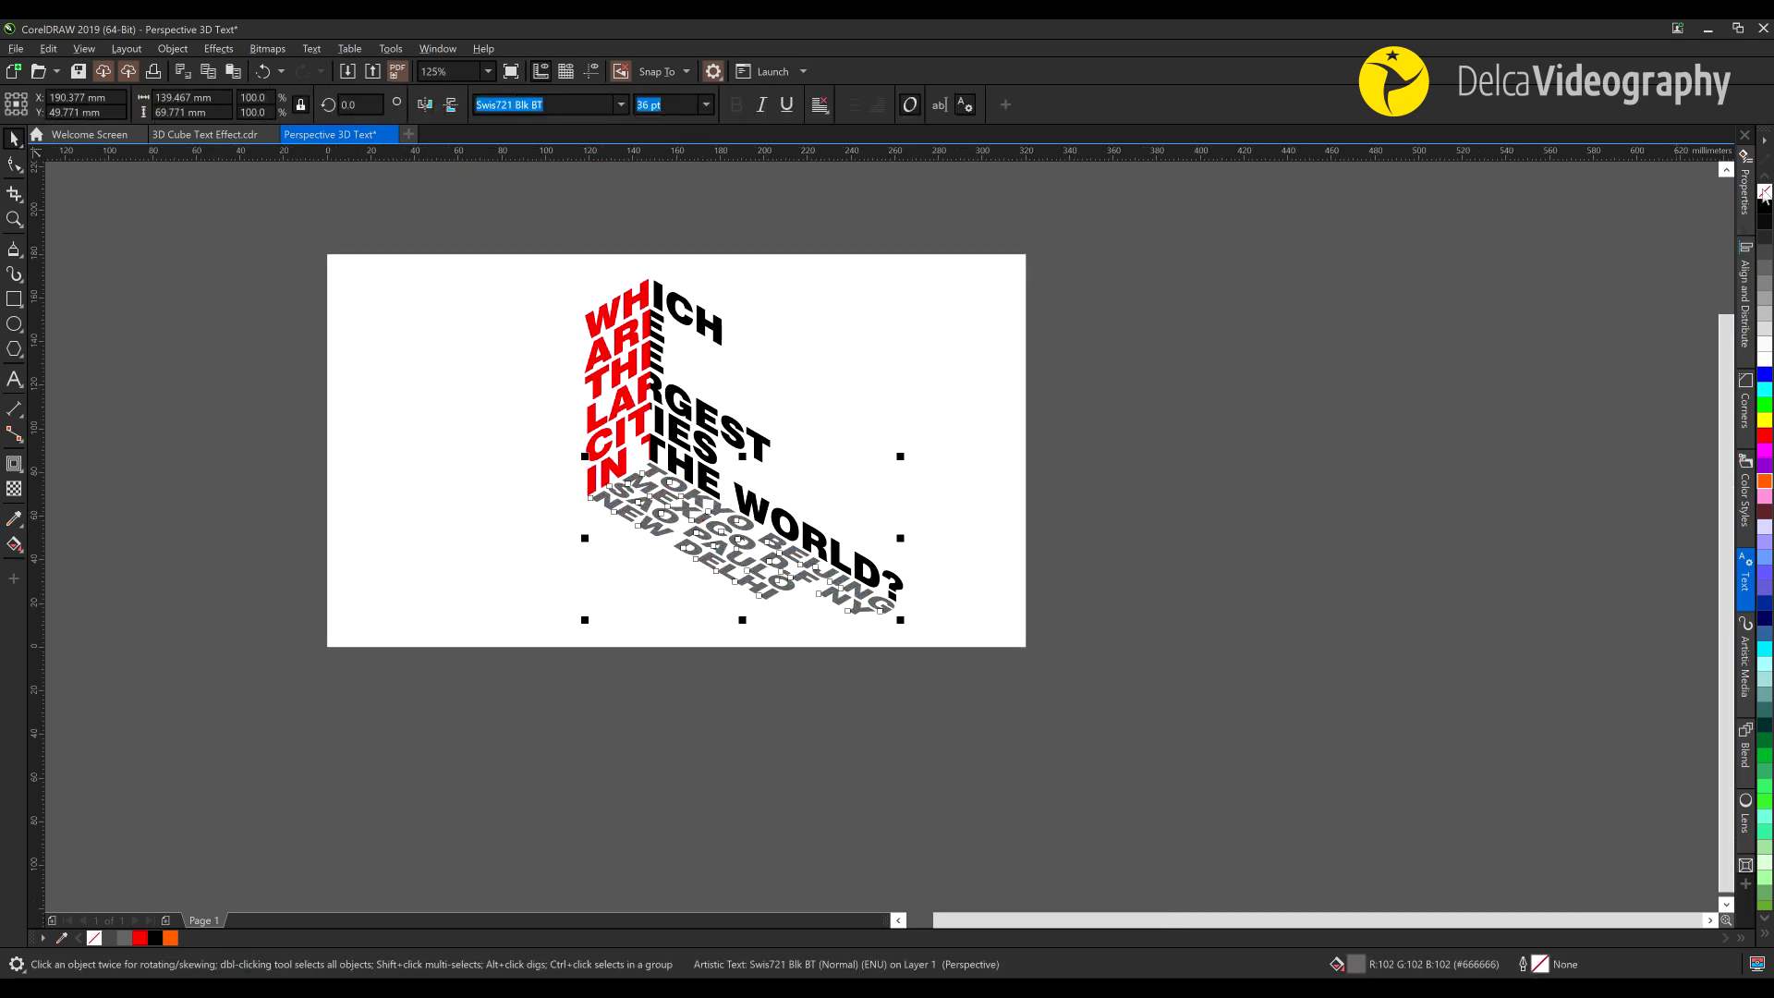
left_click(1766, 240)
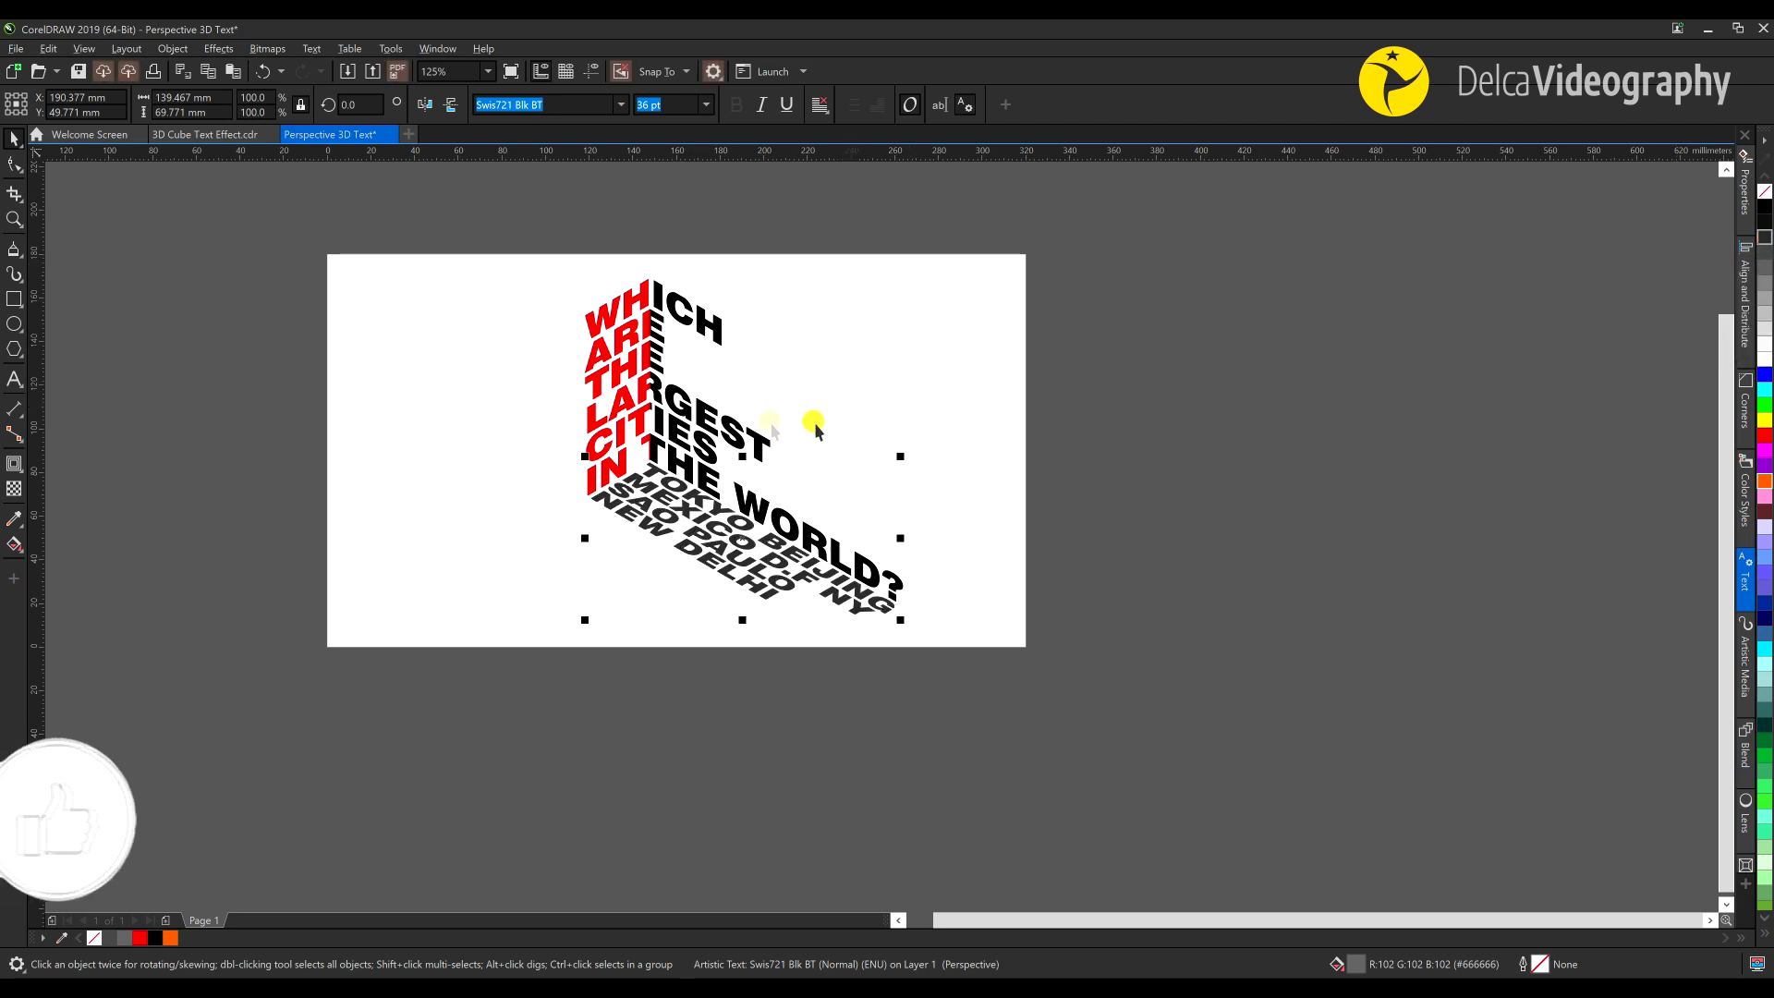
Fill the black part of the question with medium grey and its red part with white, leaving nothing selected
left_click(687, 326)
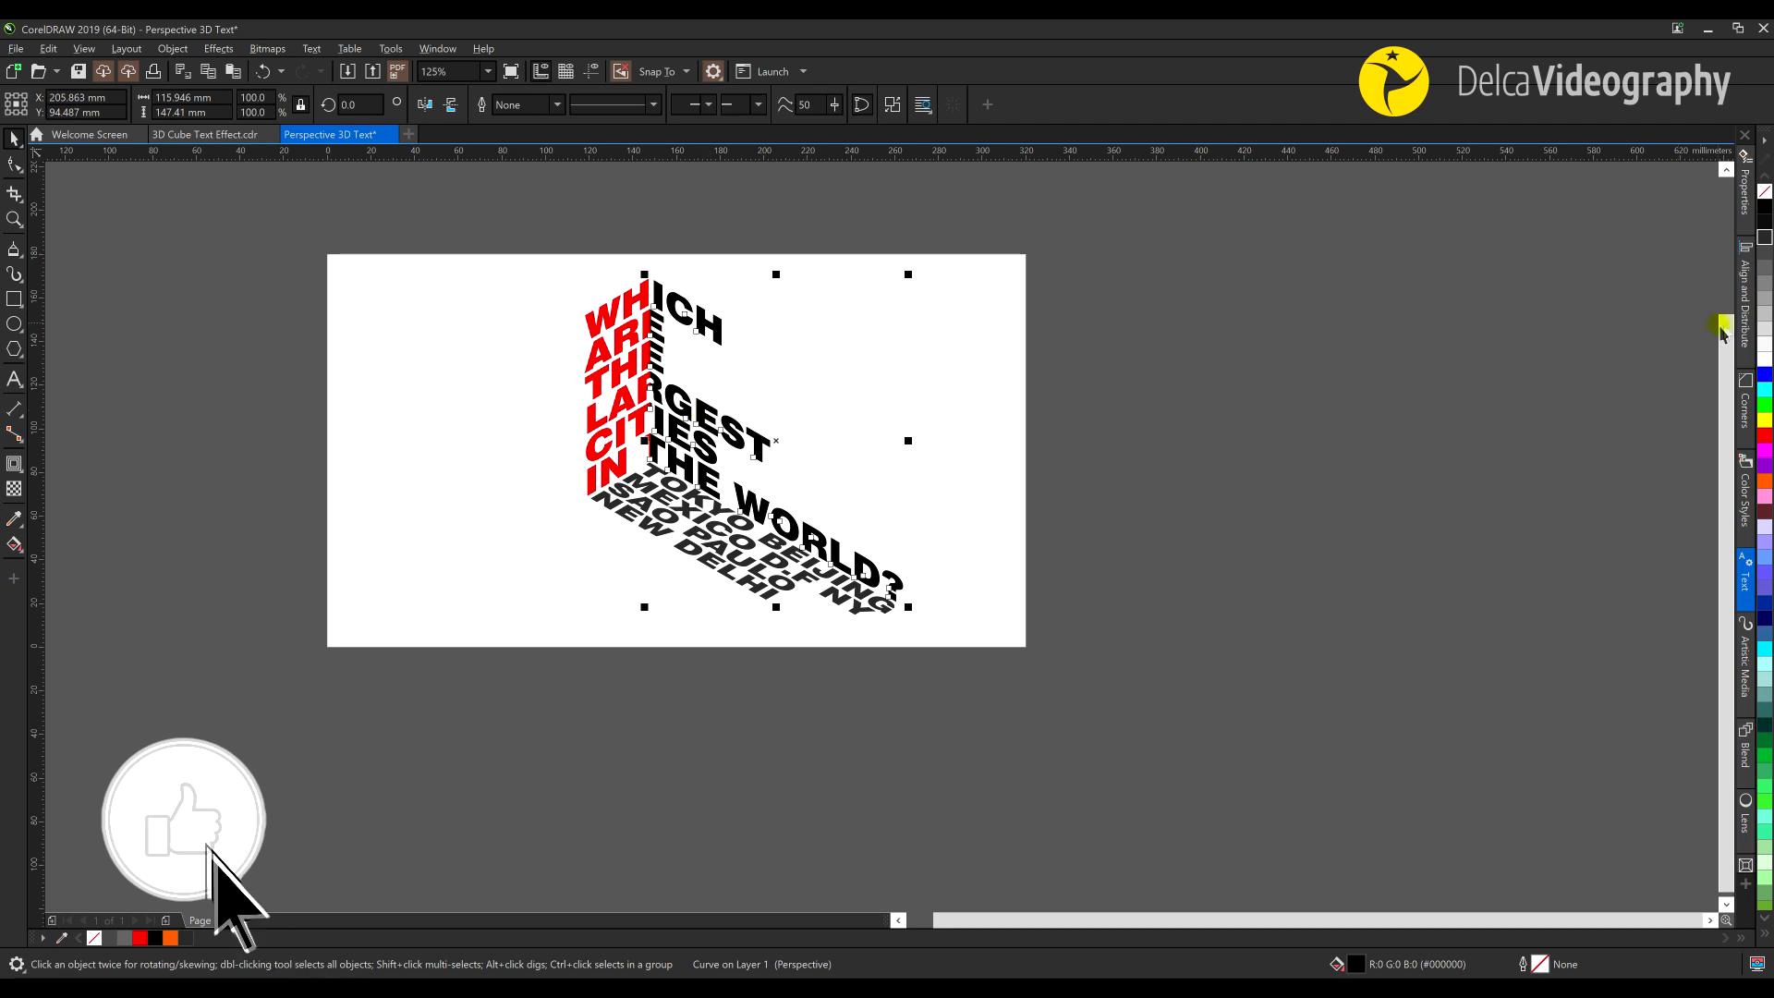
left_click(1766, 290)
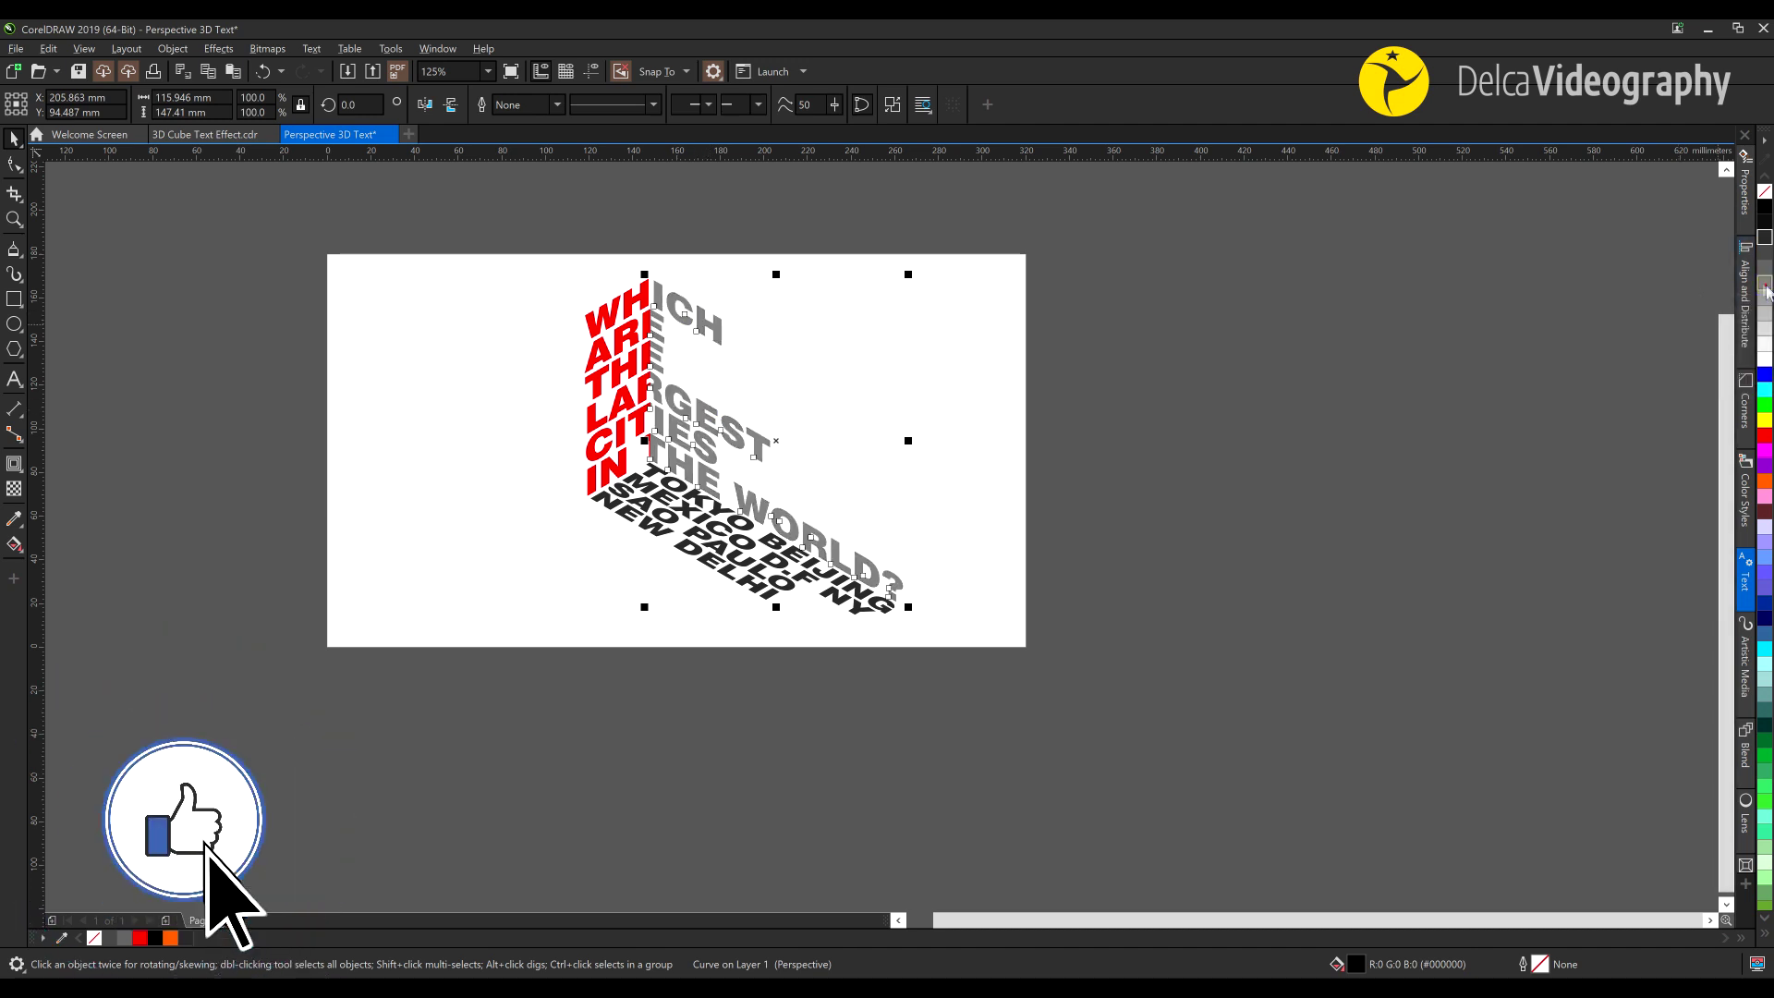
left_click(621, 352)
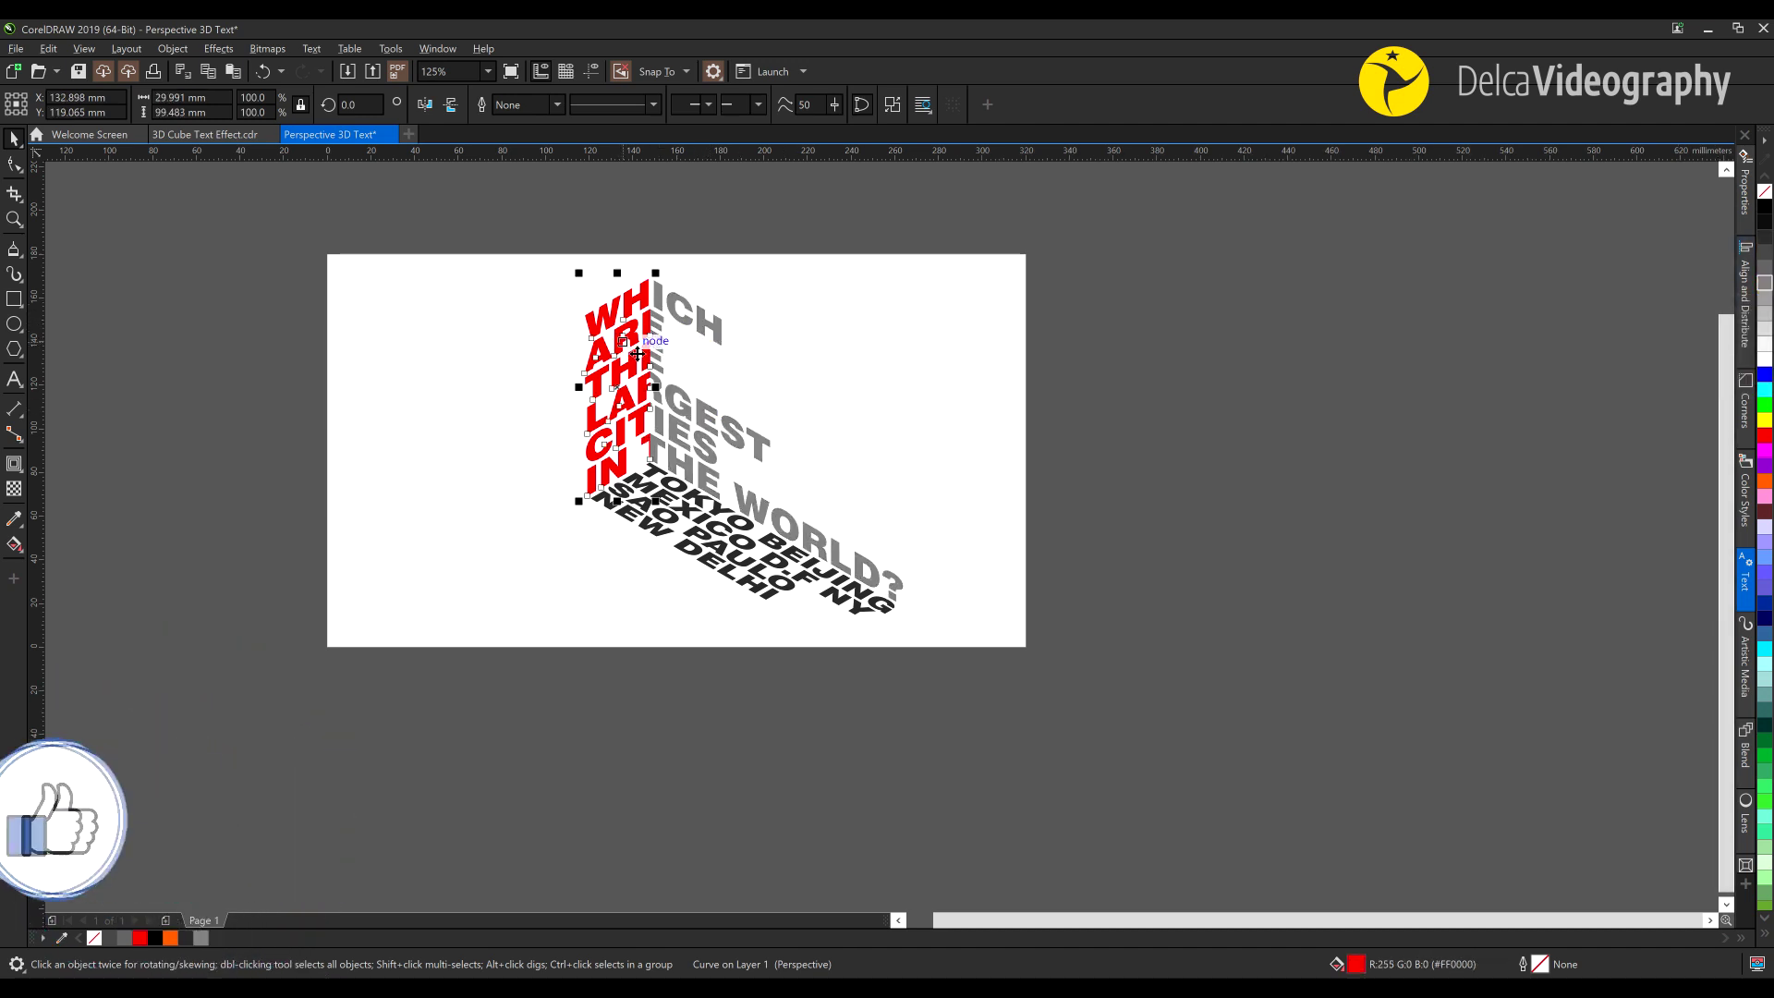
left_click(1766, 362)
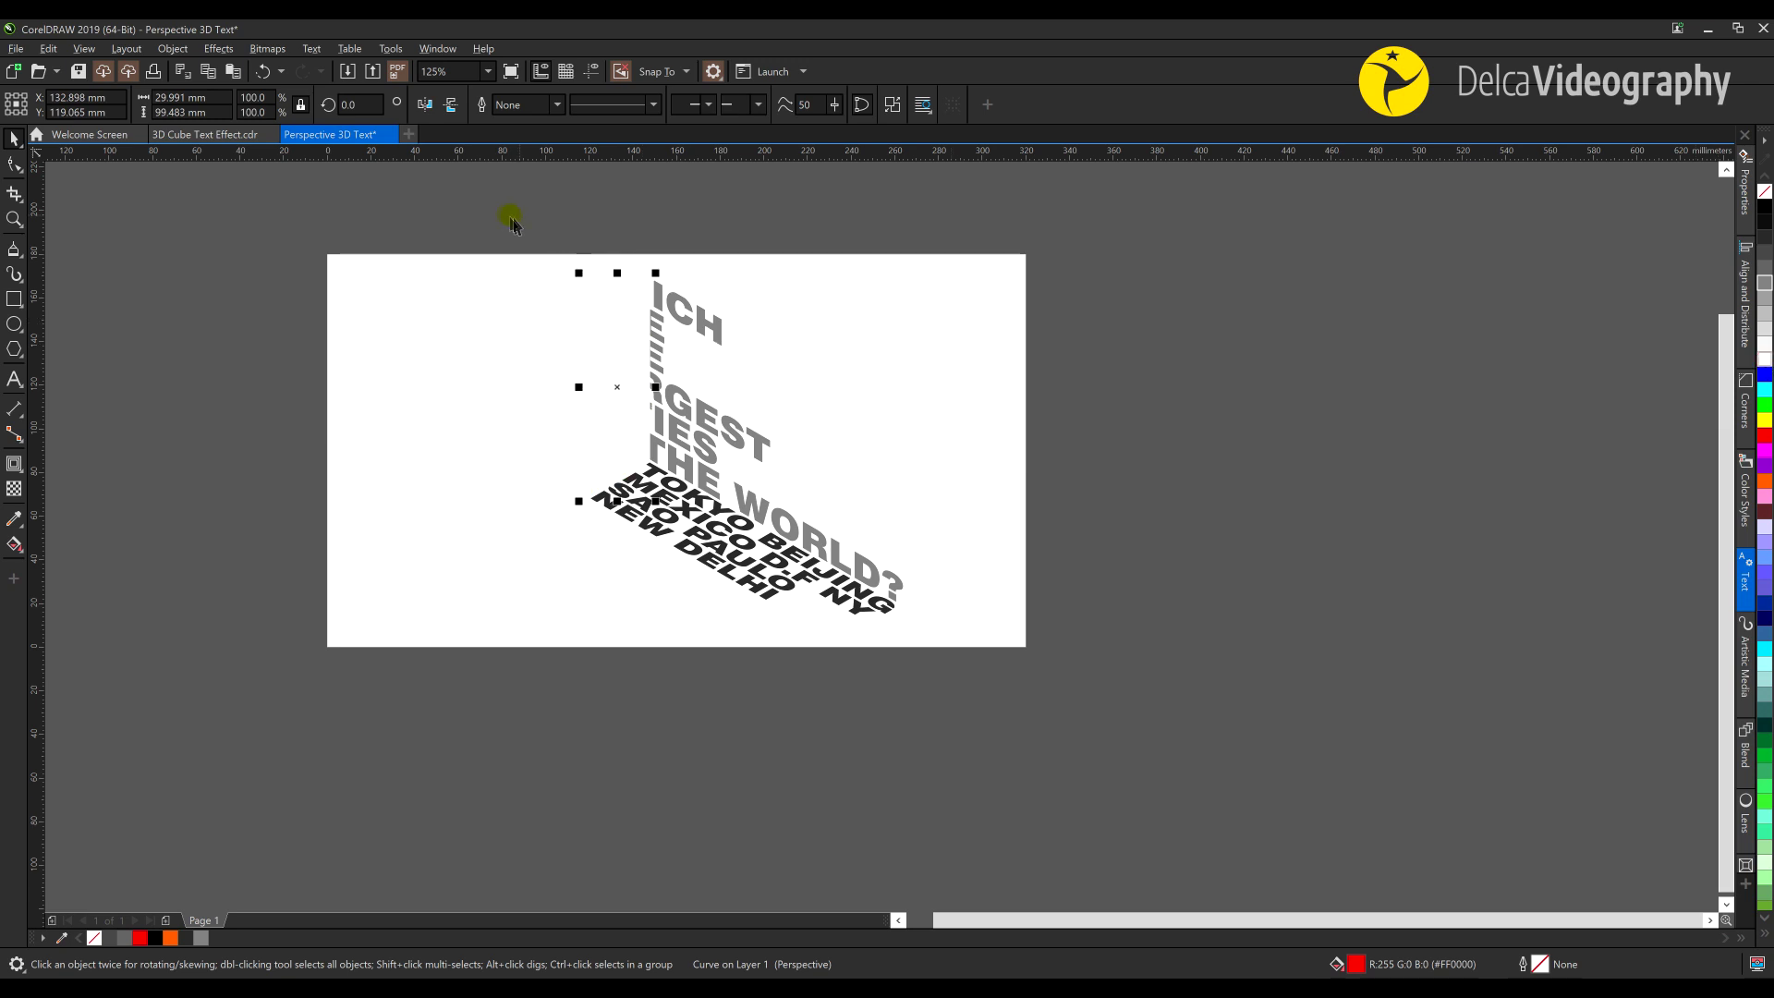
left_click(509, 220)
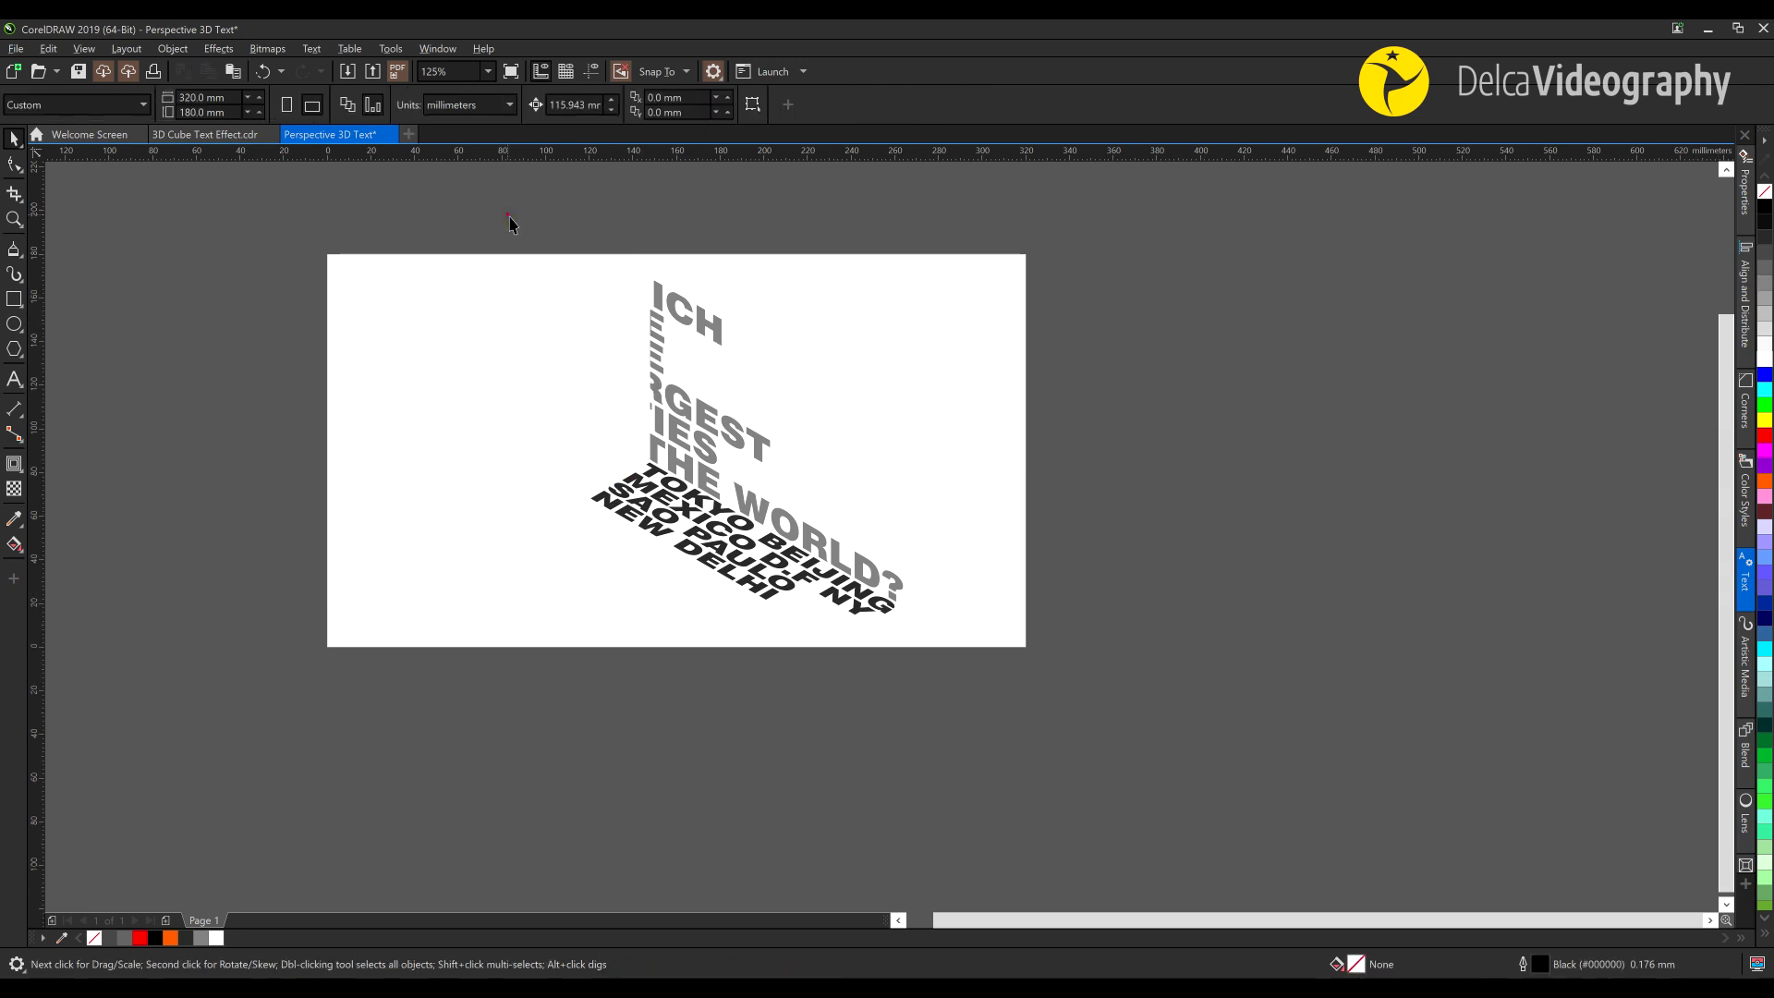
Add a page-sized rectangle behind the text as a background and fill it with black
double_click(15, 300)
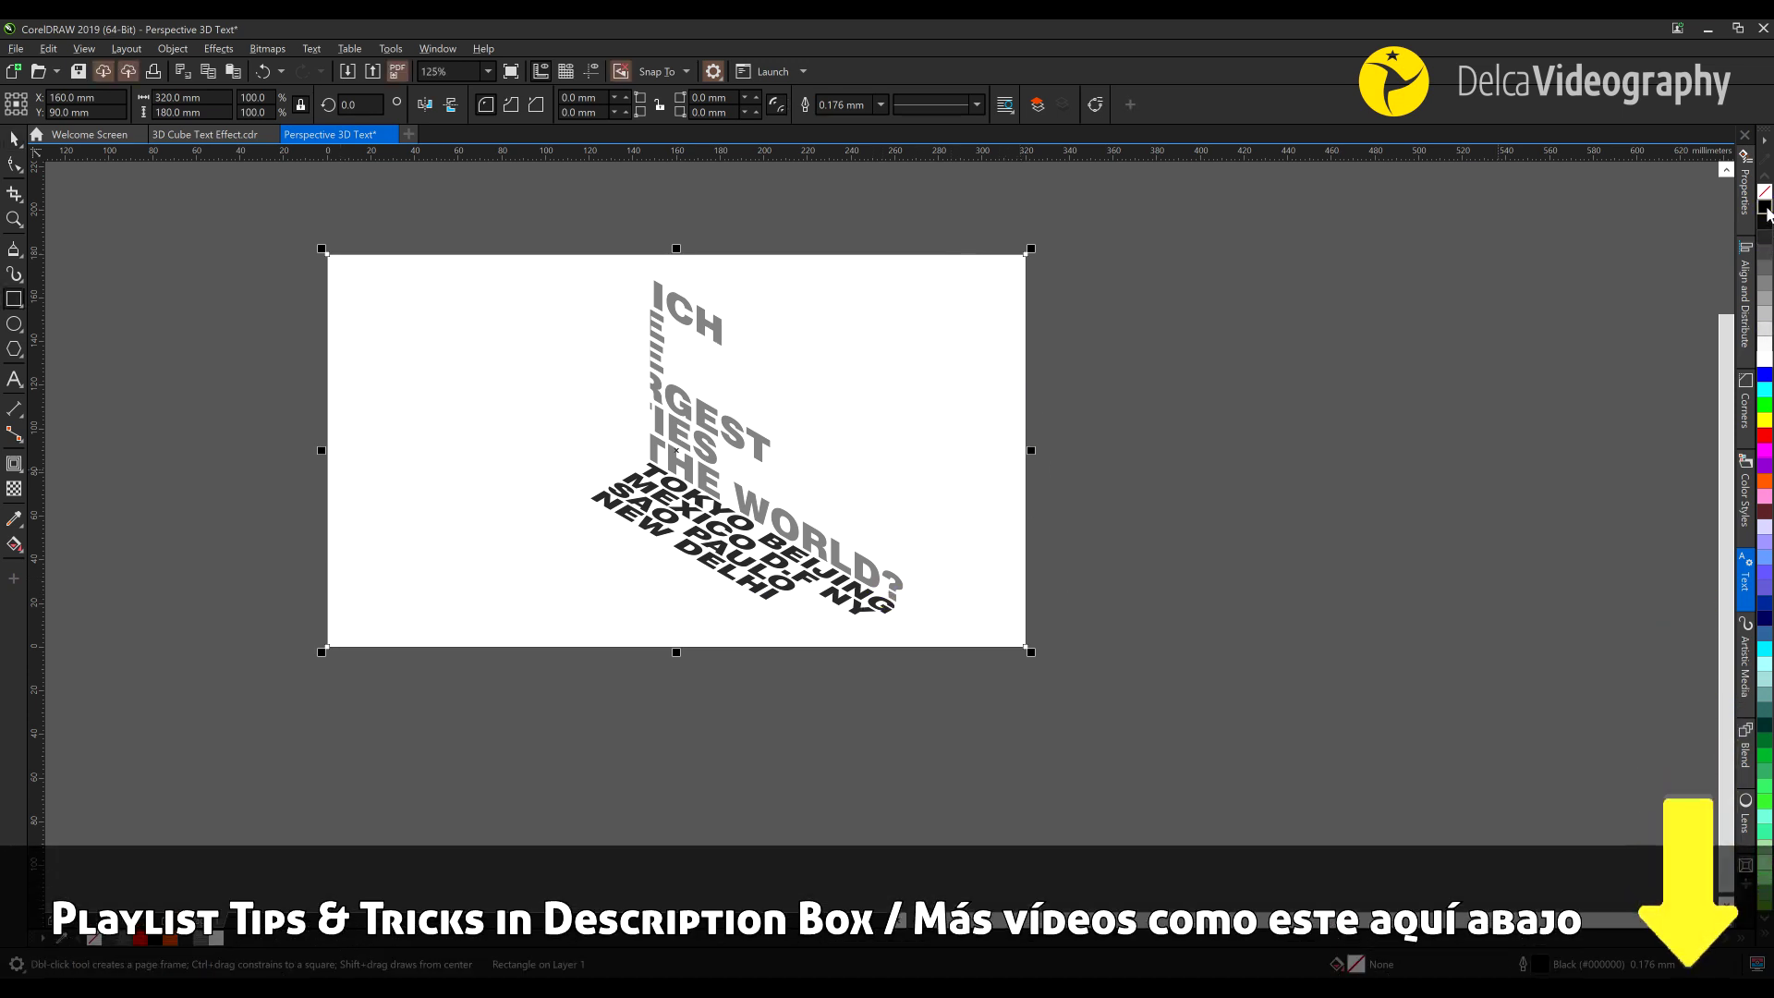
left_click(1766, 239)
left_click_drag(1269, 426, 1304, 453)
key("space")
Group the three text objects, centre the group on the page and fit the page in the view
left_click_drag(586, 249, 1005, 707)
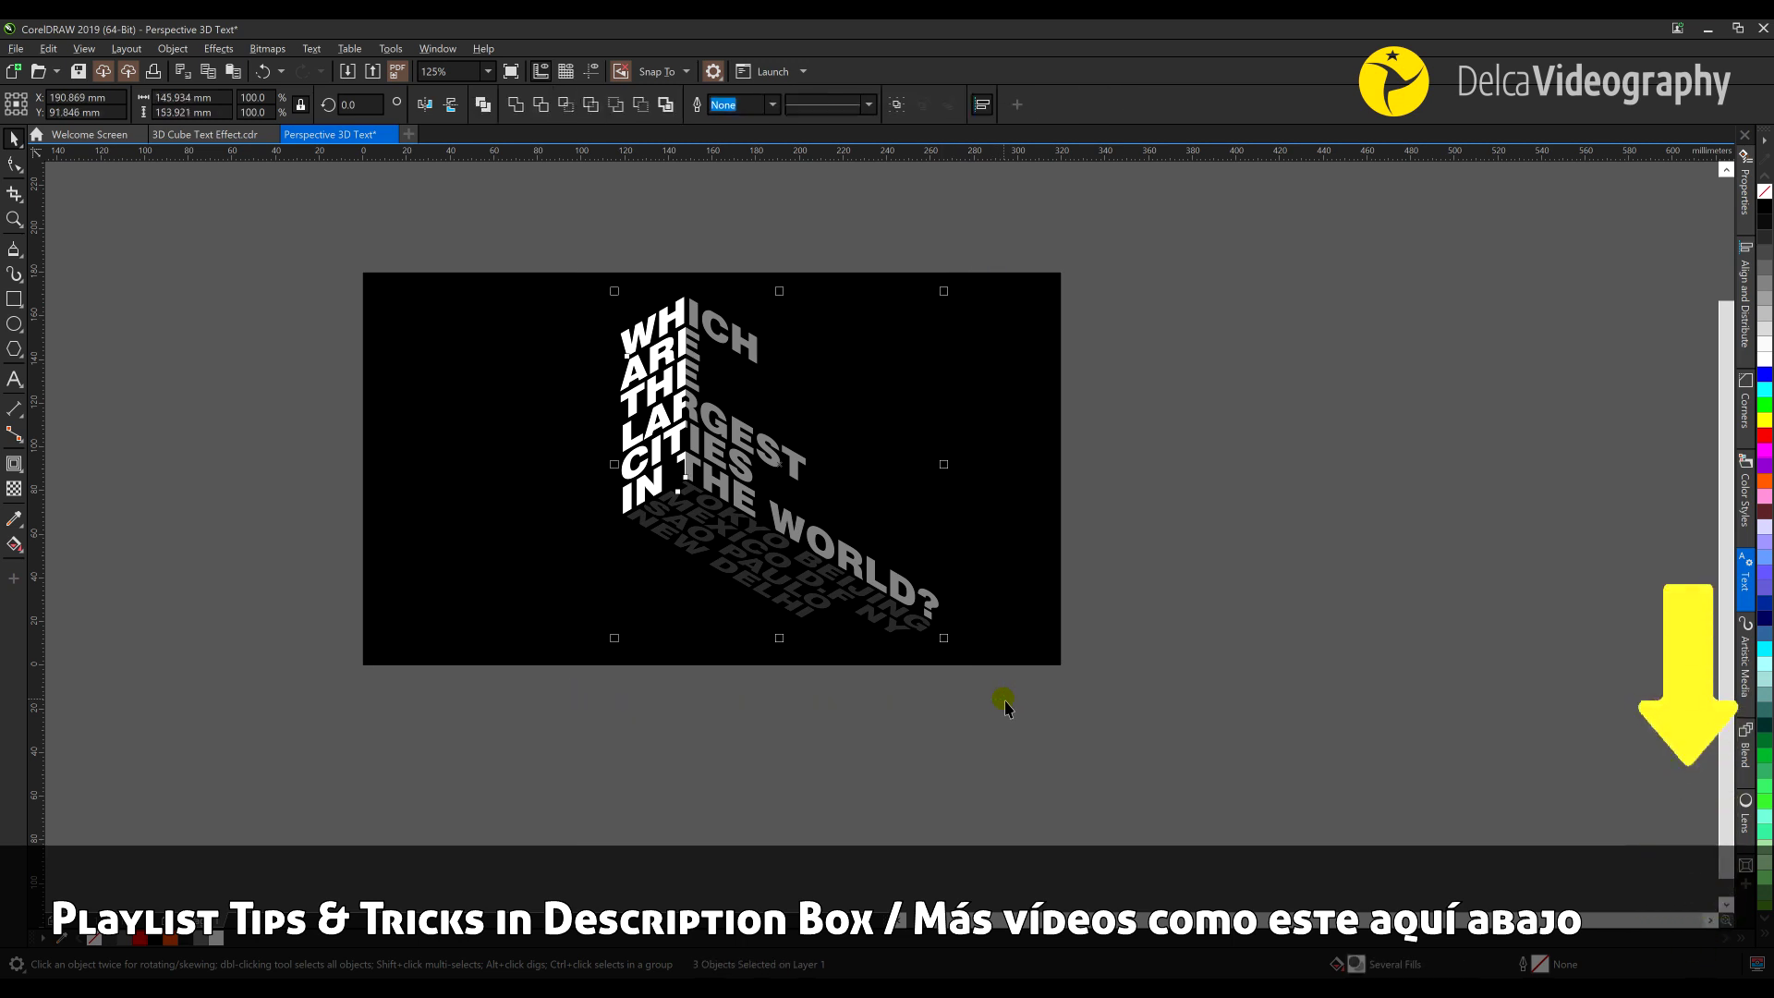
key("ctrl+g")
key("p")
key("z")
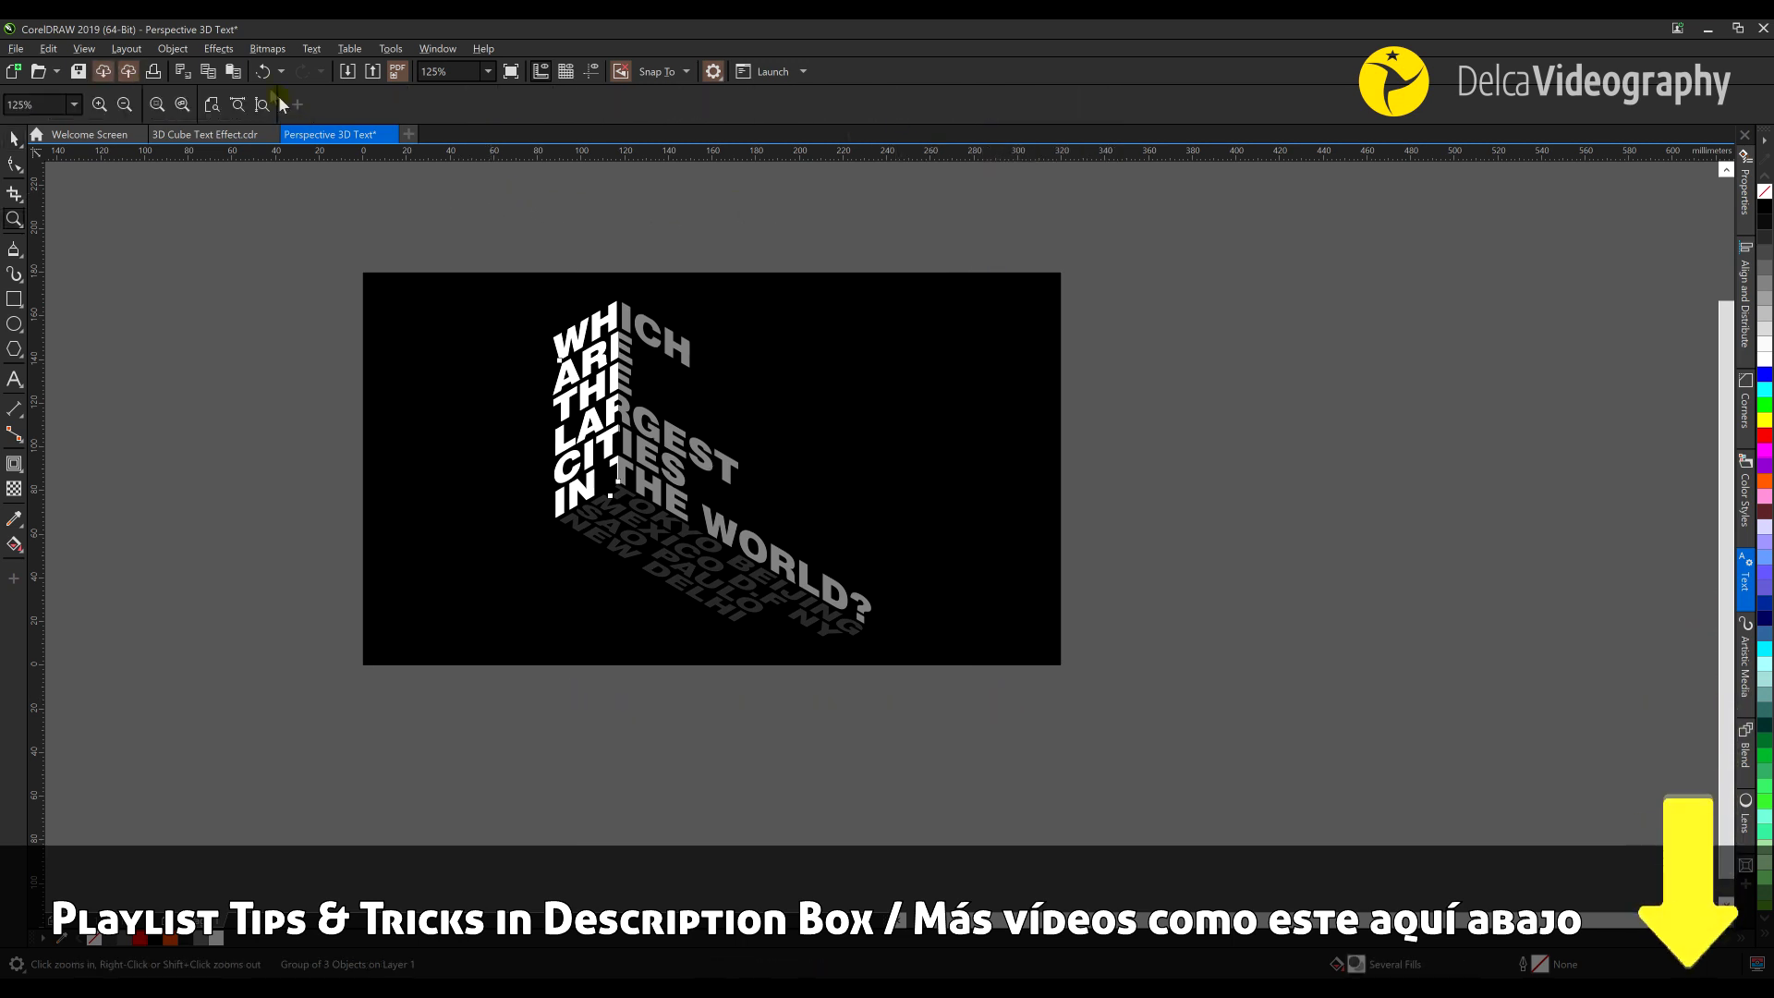
left_click(262, 104)
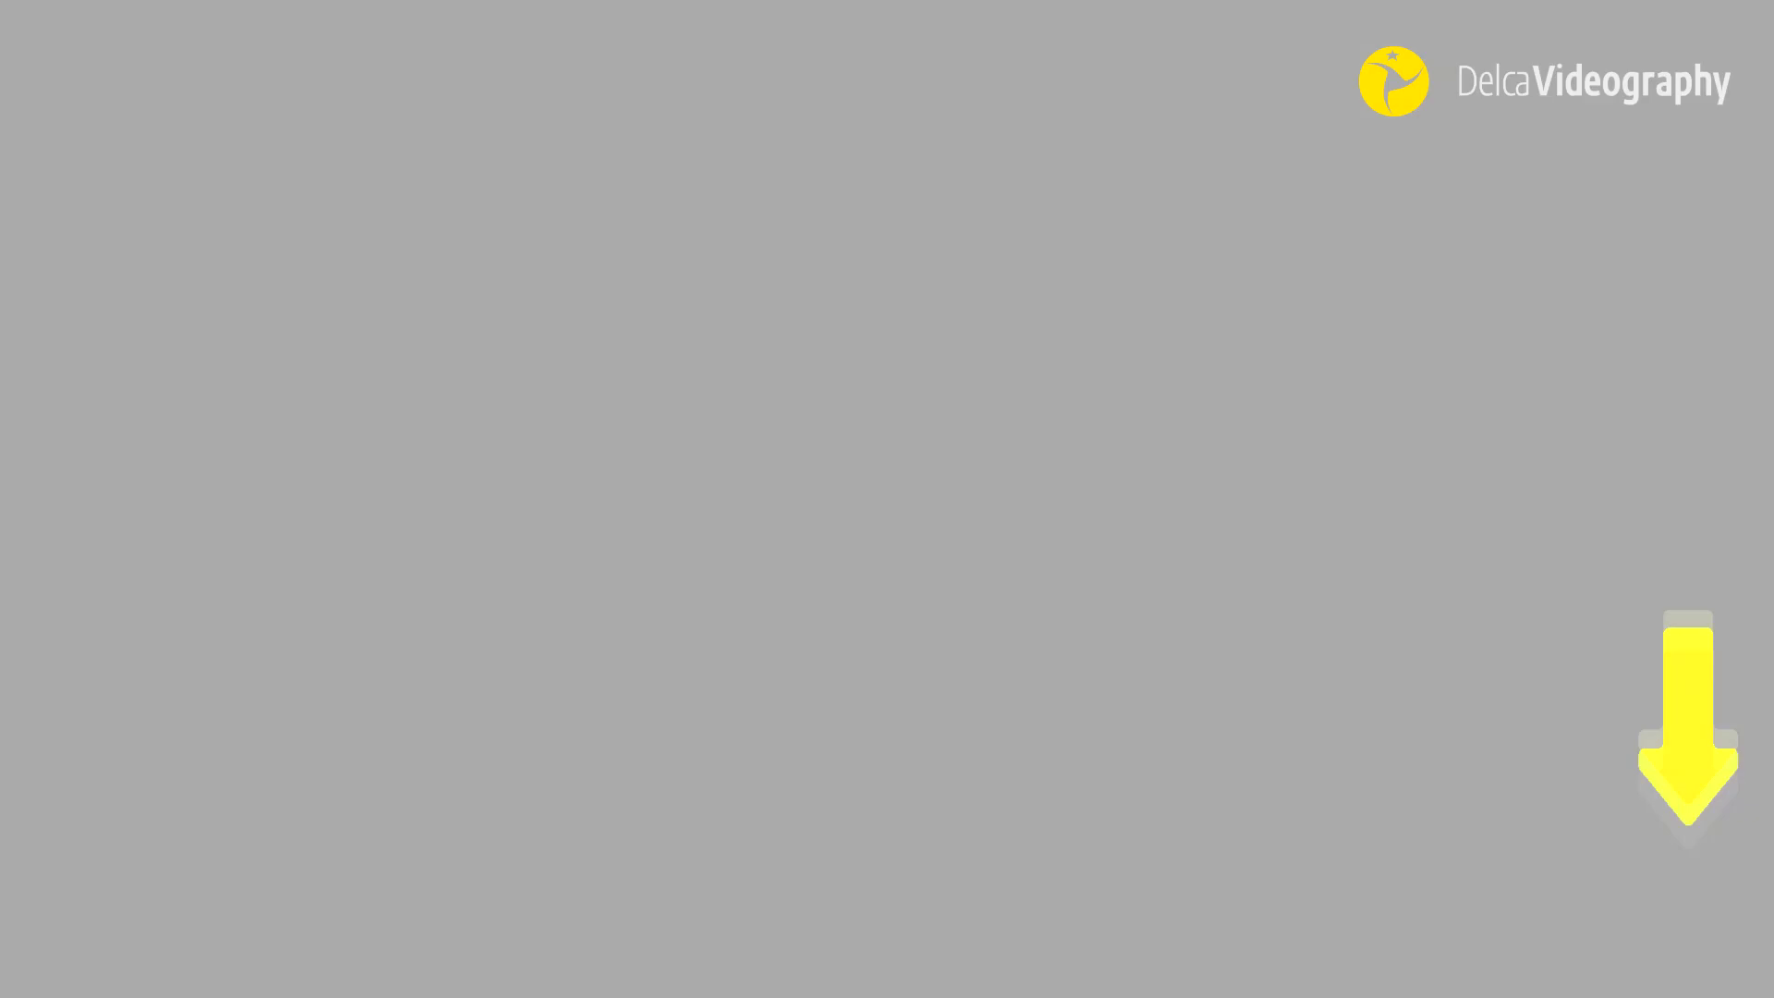